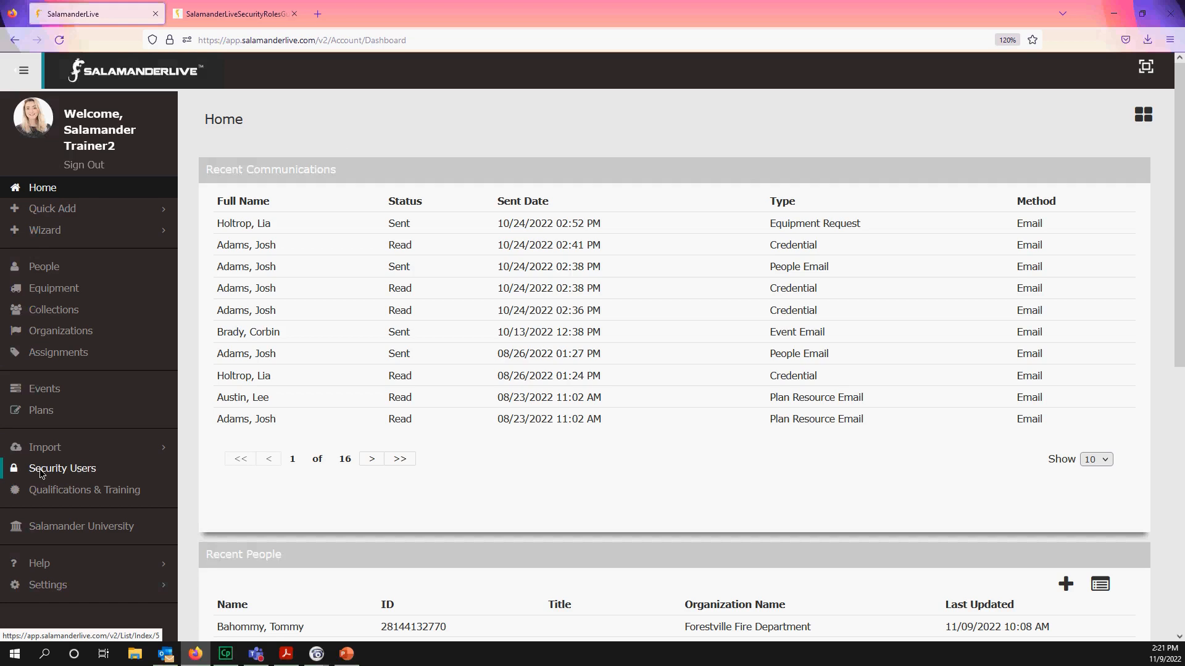
- Open the Security Users list and scroll down to the tabletoprt accounts
click(76, 473)
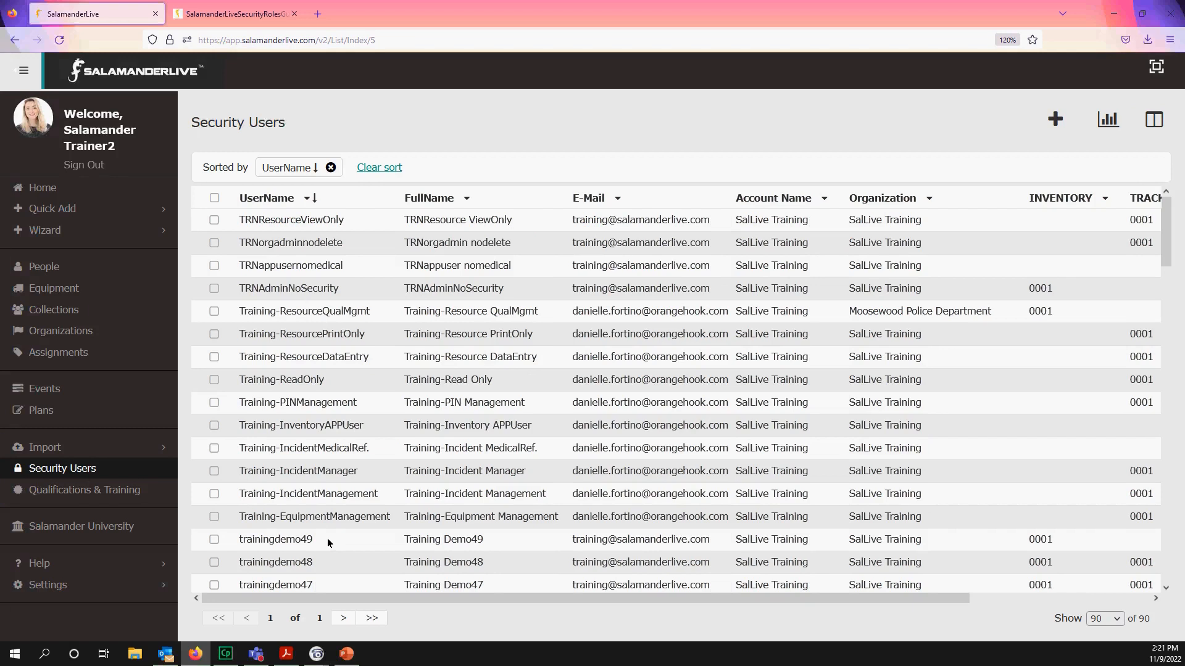
scroll(327, 538, down, 5)
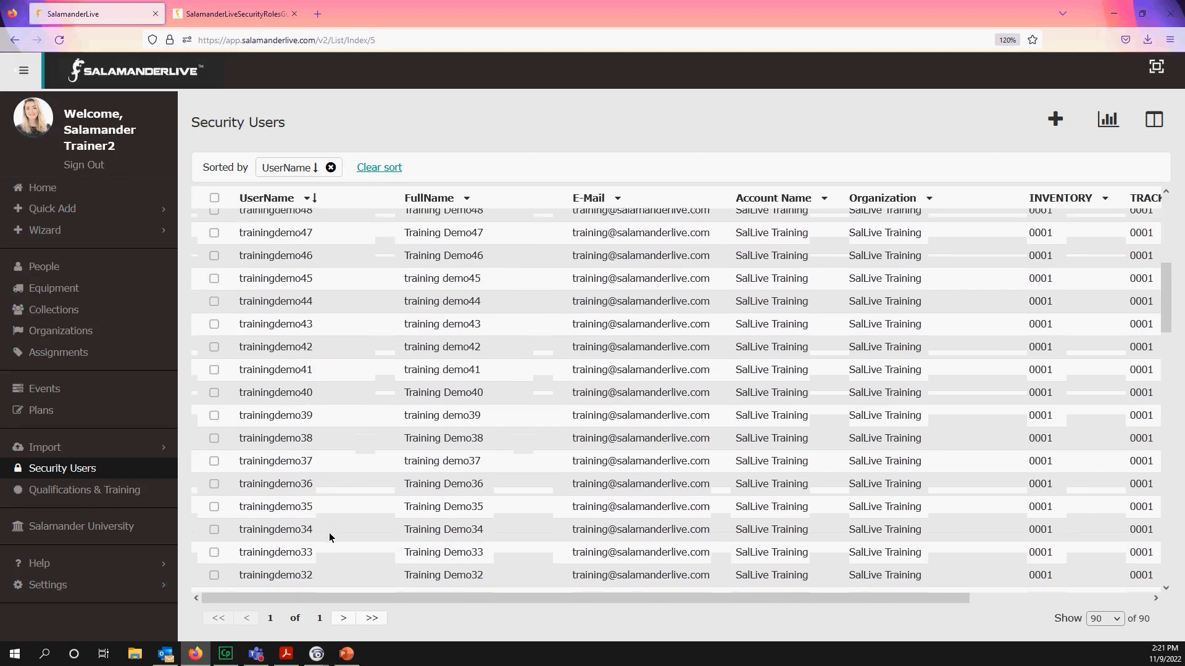
scroll(330, 532, down, 12)
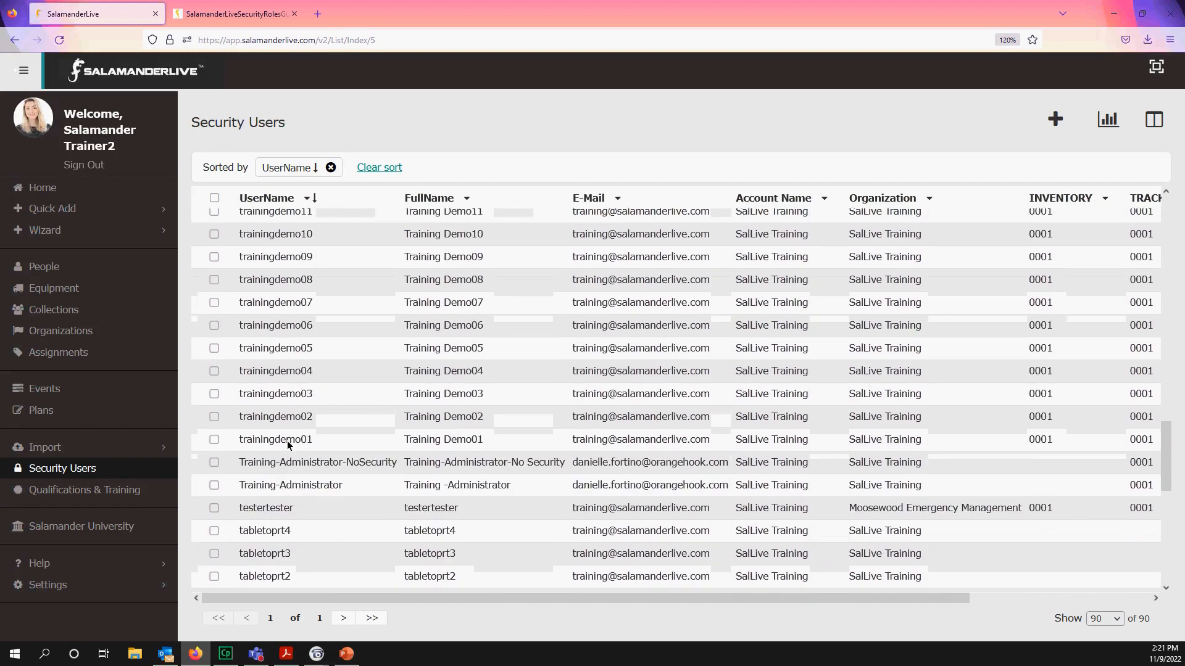
click(597, 540)
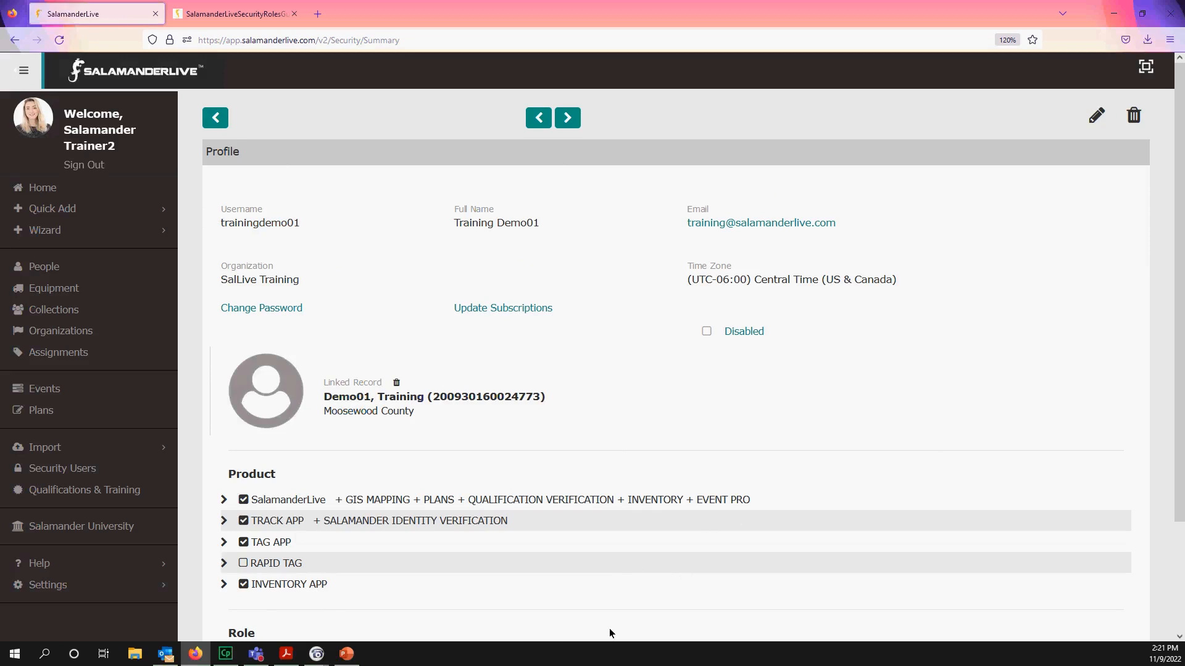
scroll(607, 614, down, 2)
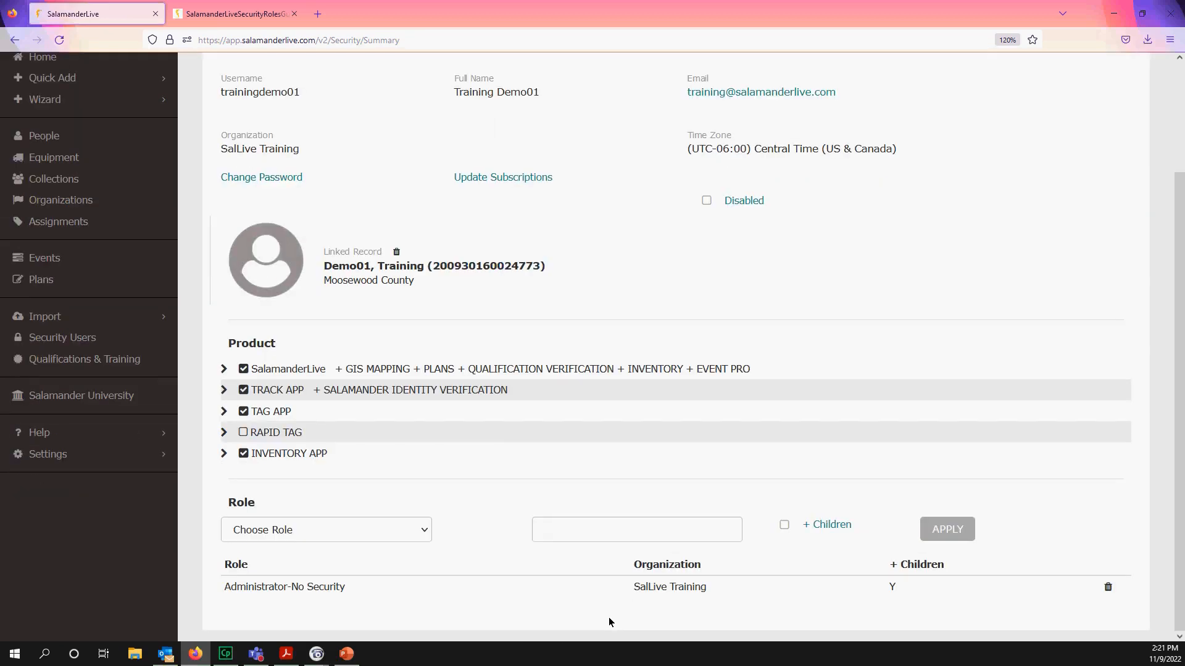
scroll(609, 617, up, 3)
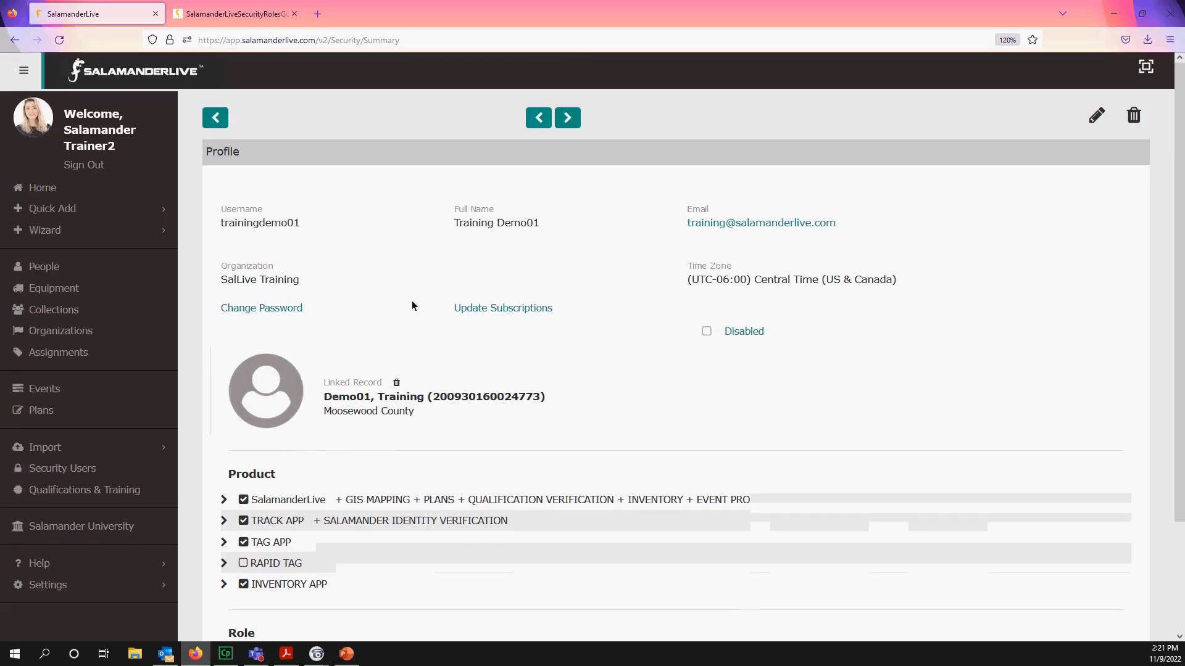
click(215, 123)
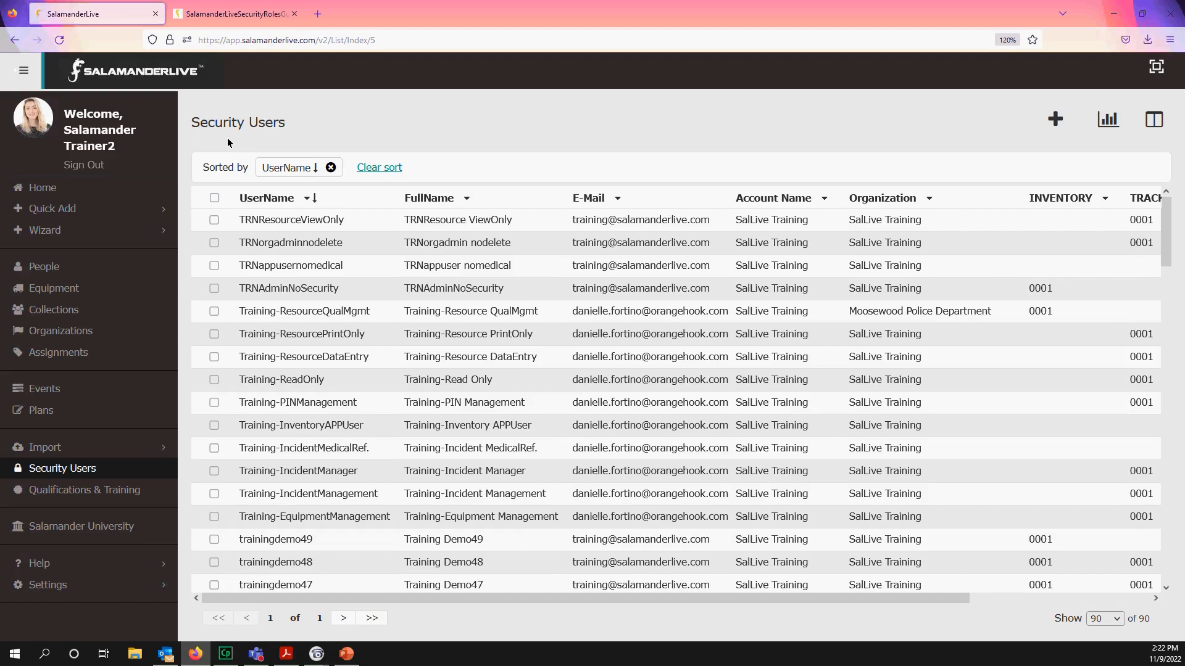
- Start a new security user, clear the autofilled username and enter a new username
click(1052, 120)
click(621, 168)
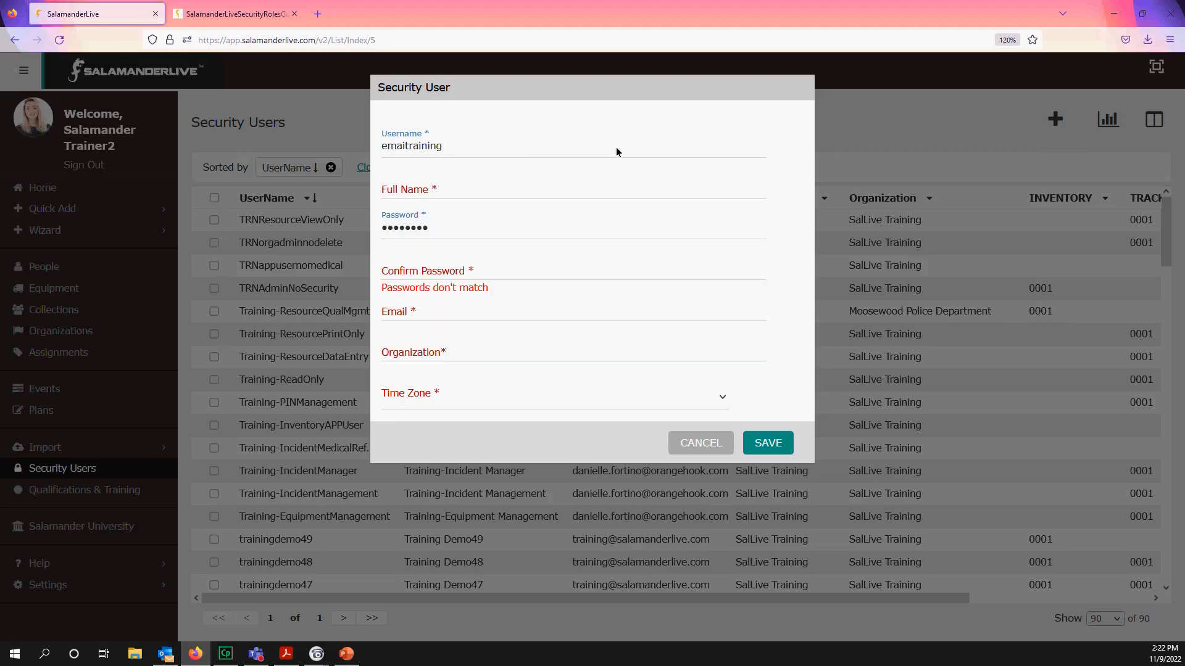
drag(530, 151, 375, 154)
key(BackSpace)
key(Escape)
text(salamandertrainer)
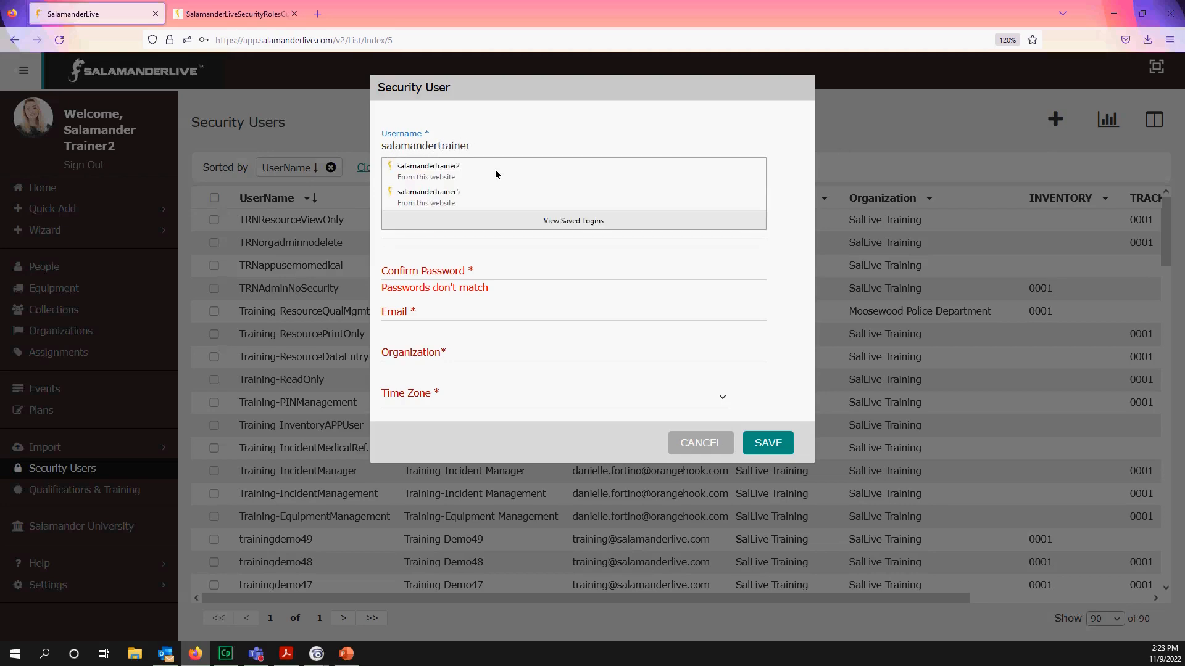
text(8)
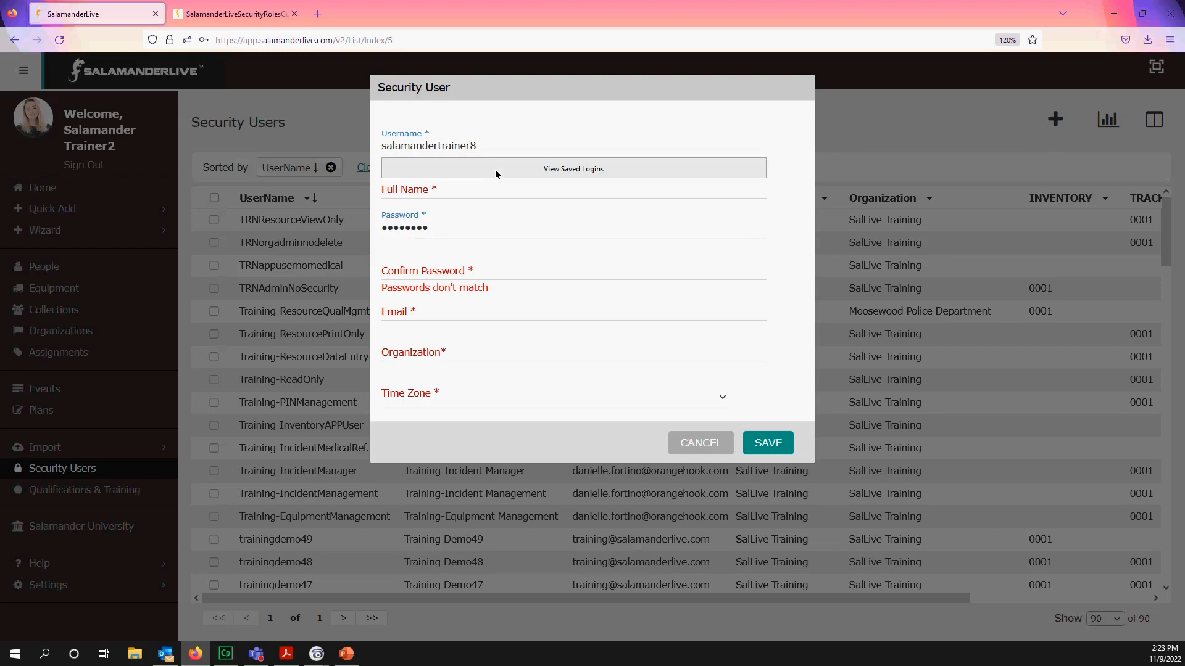
- Link Full Name to the matching person record, then replace the username with the person's username
click(460, 194)
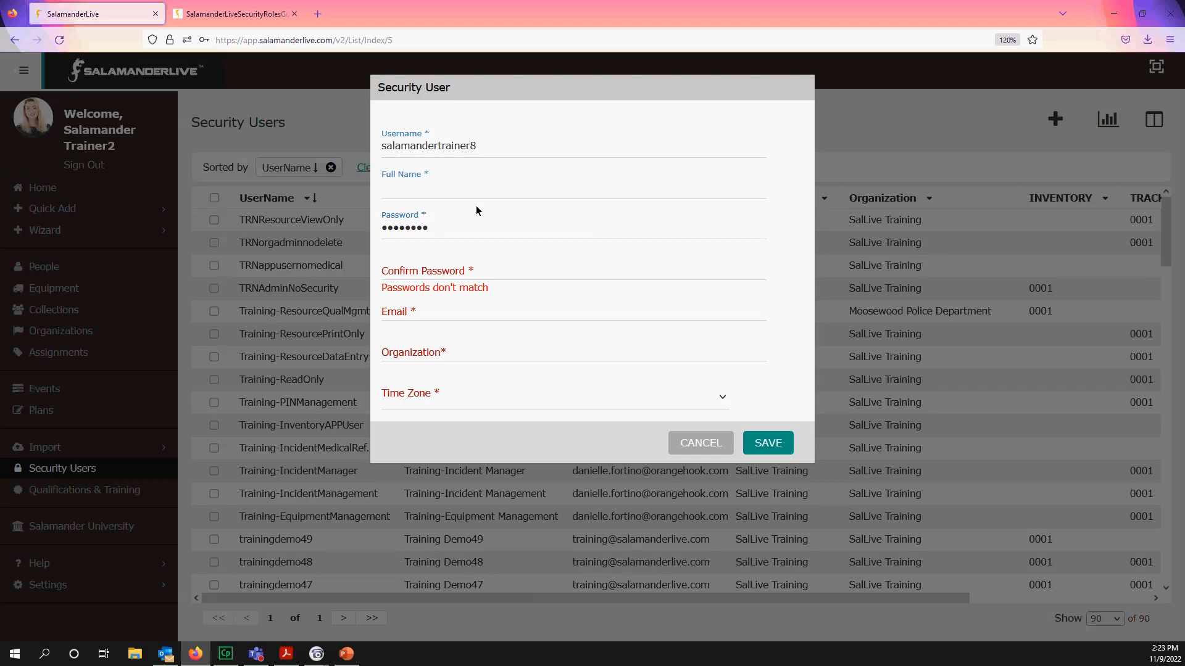
text(sa)
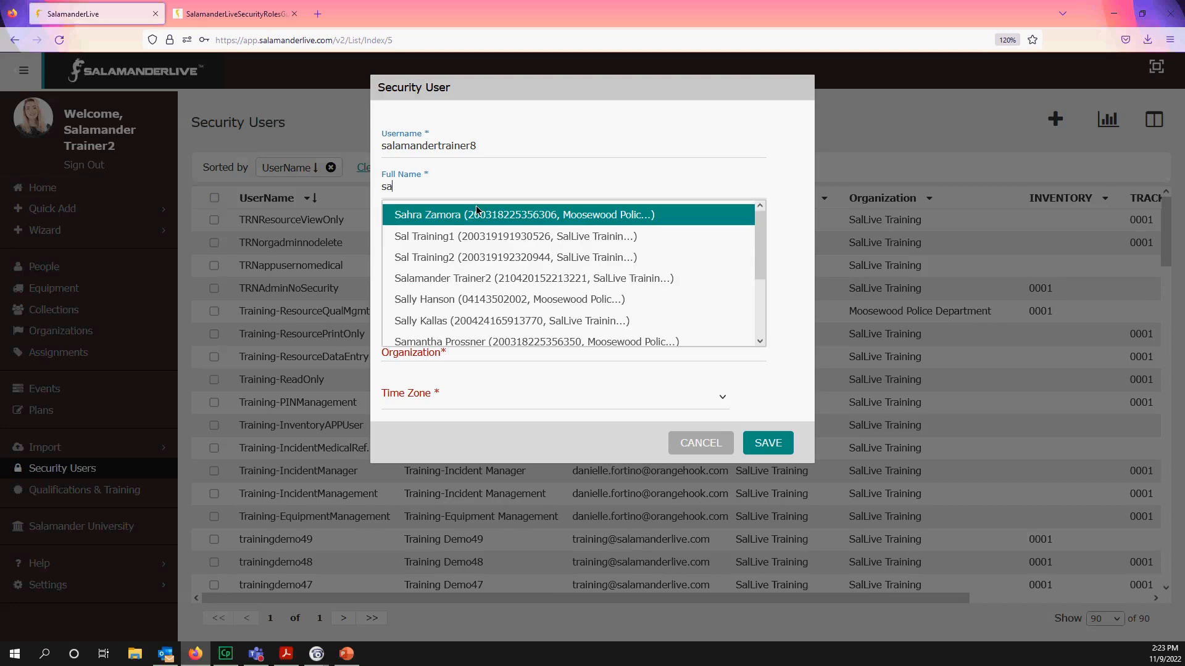
scroll(513, 330, down, 2)
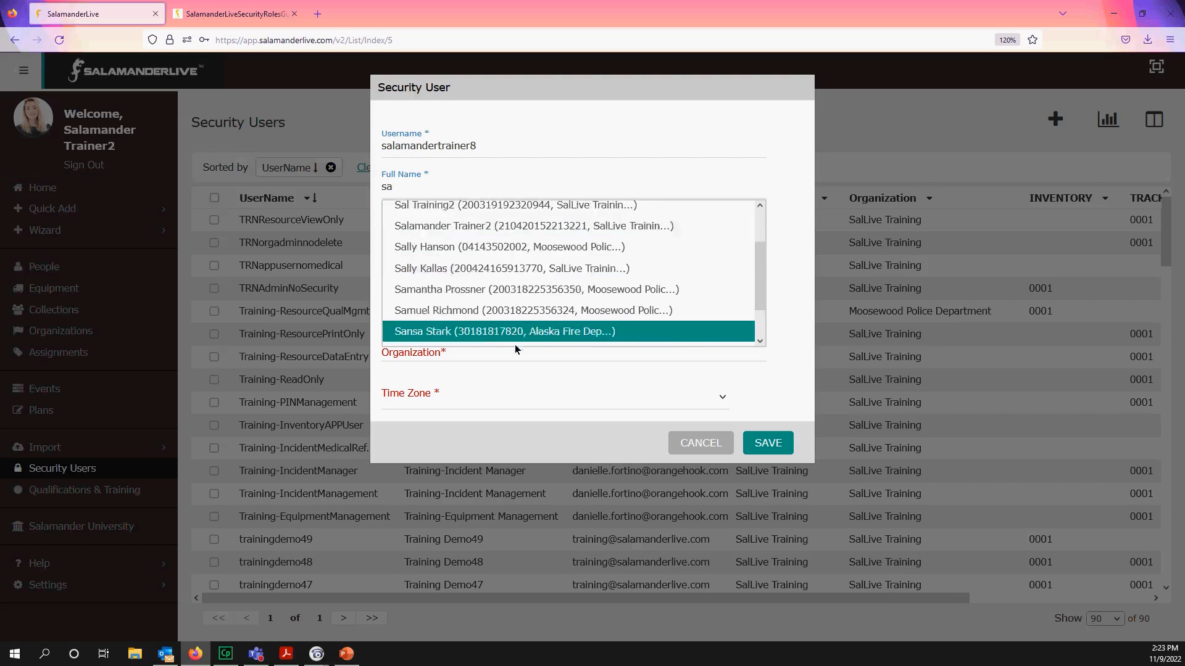
scroll(492, 218, up, 1)
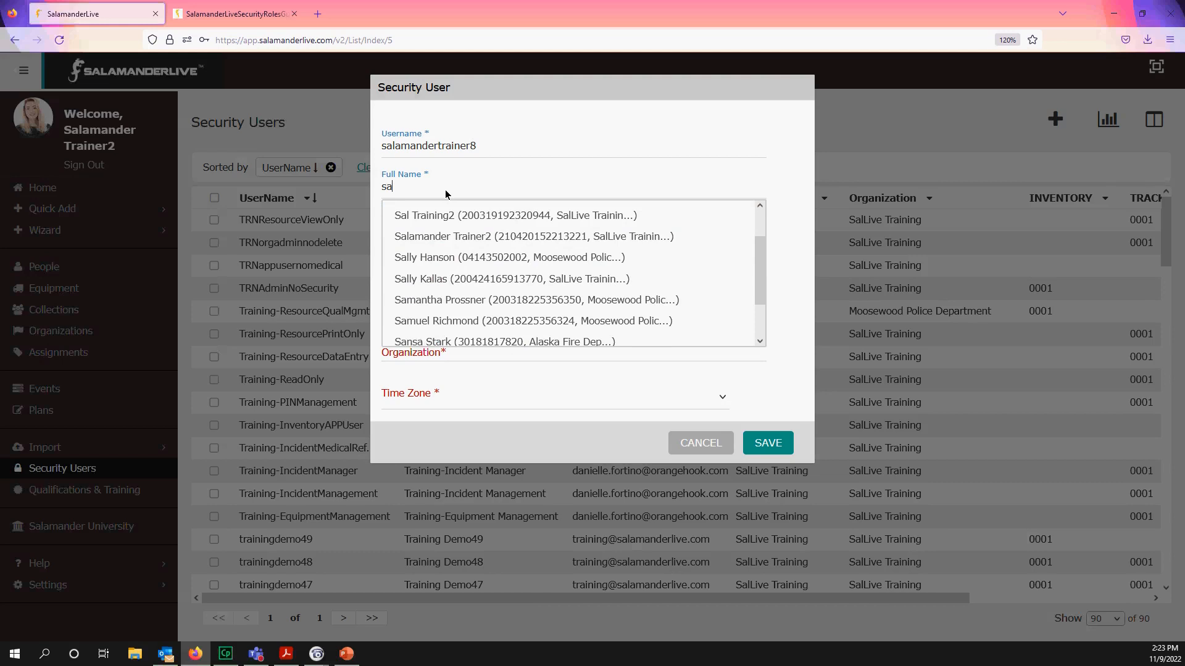
scroll(448, 247, up, 1)
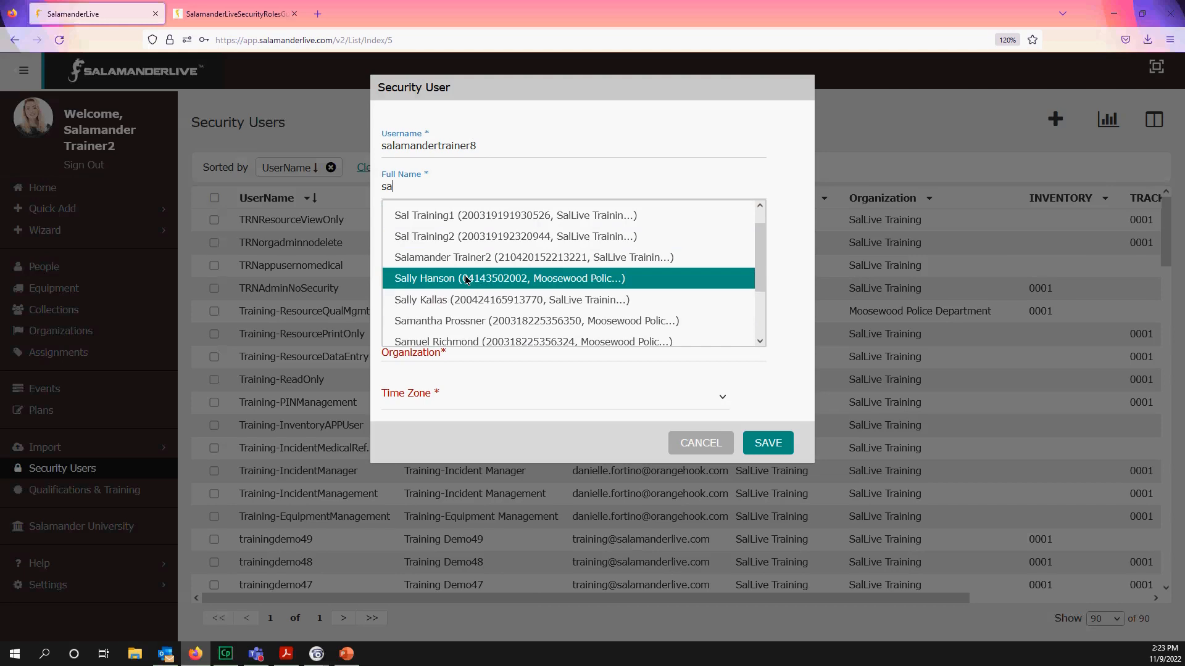
click(466, 279)
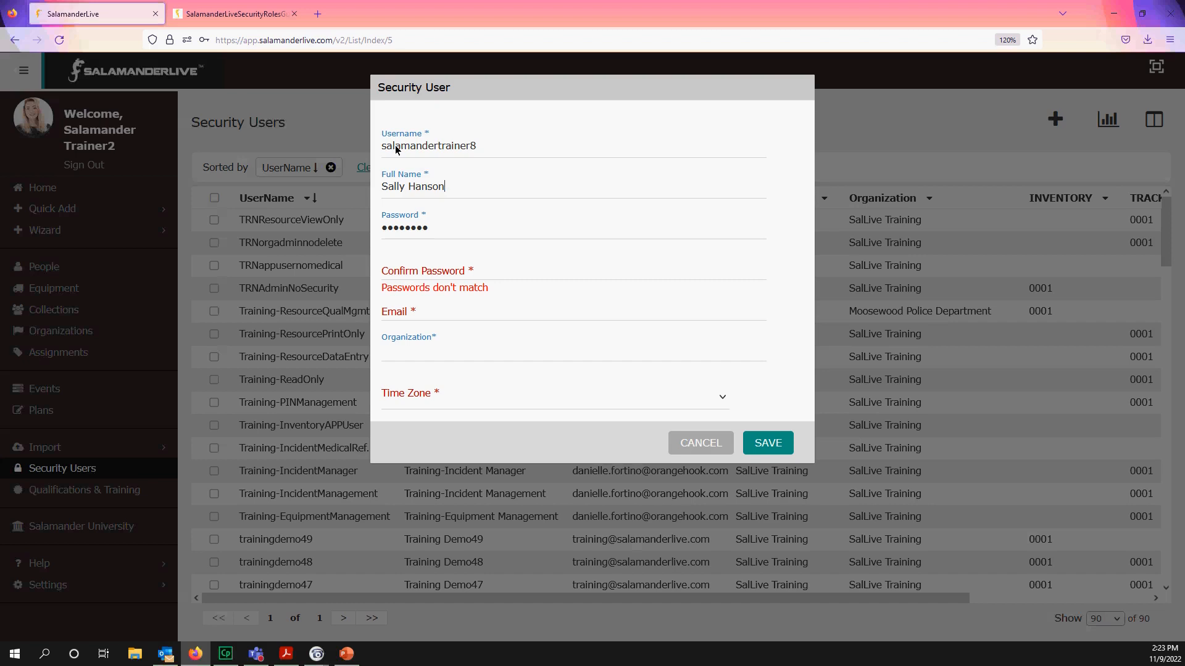
drag(483, 148, 354, 149)
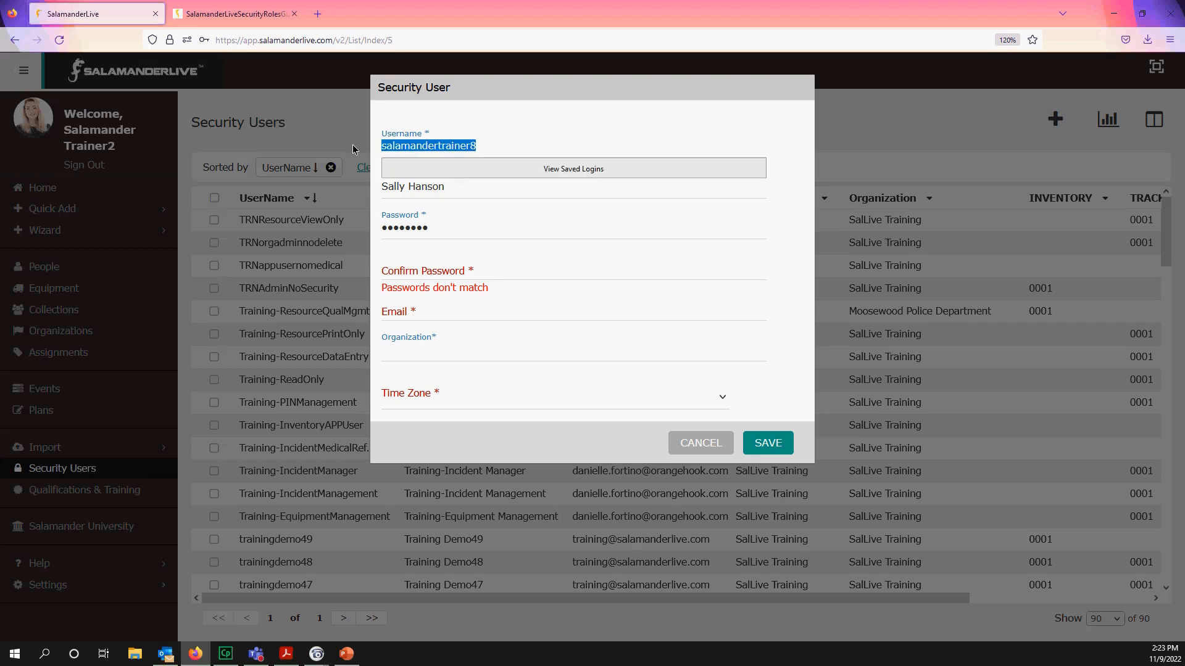
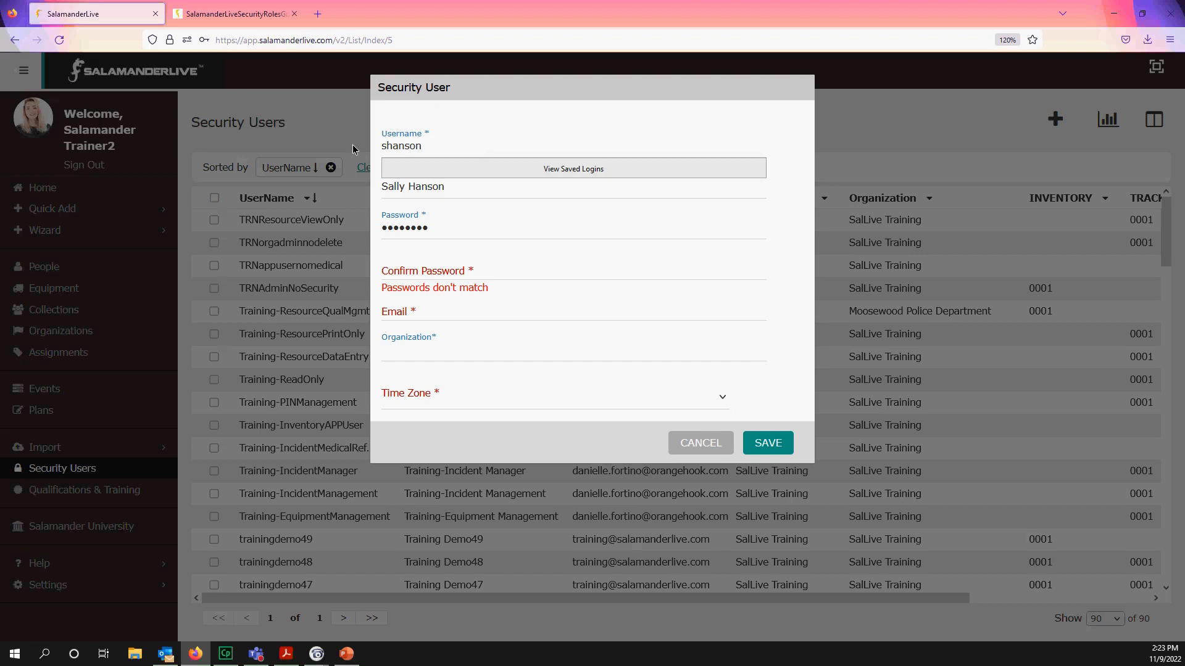
click(461, 150)
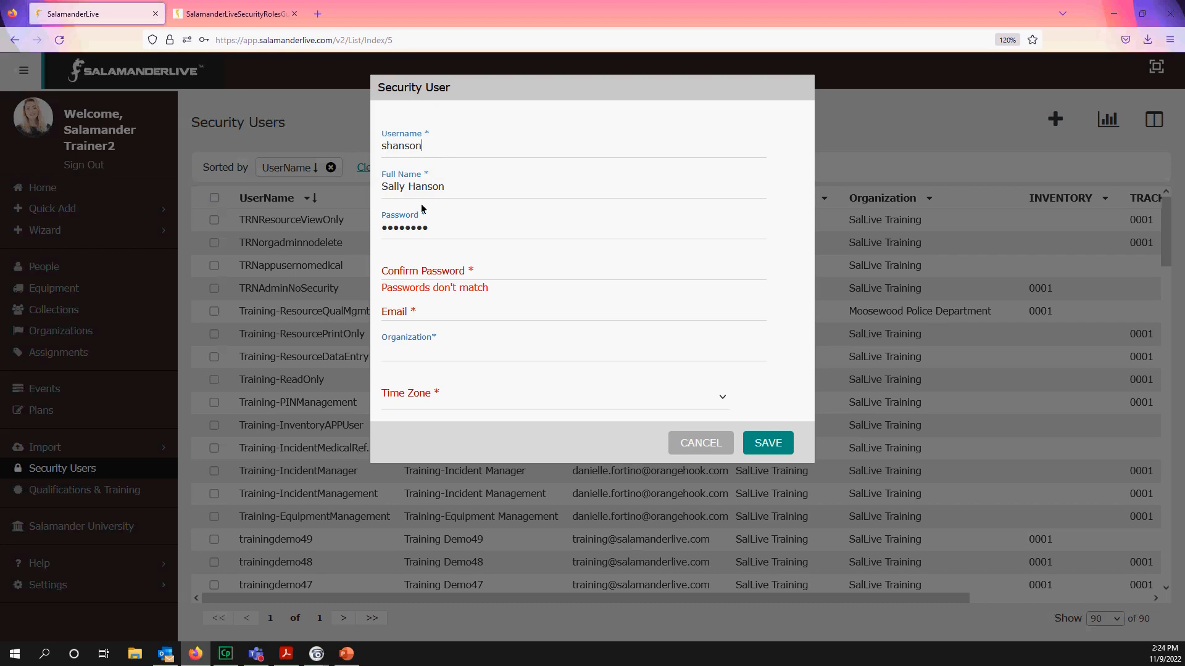
- Retype the new user's password in Confirm Password so the mismatch warning clears
drag(447, 237, 309, 212)
click(478, 270)
text(••••••••)
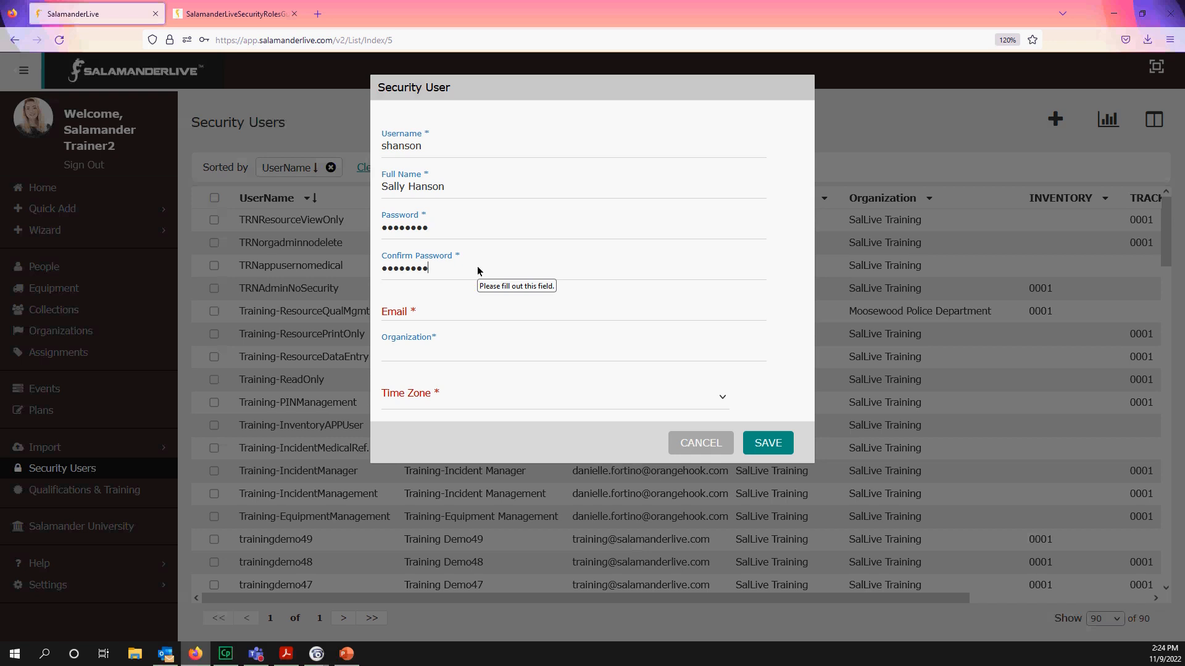
click(456, 312)
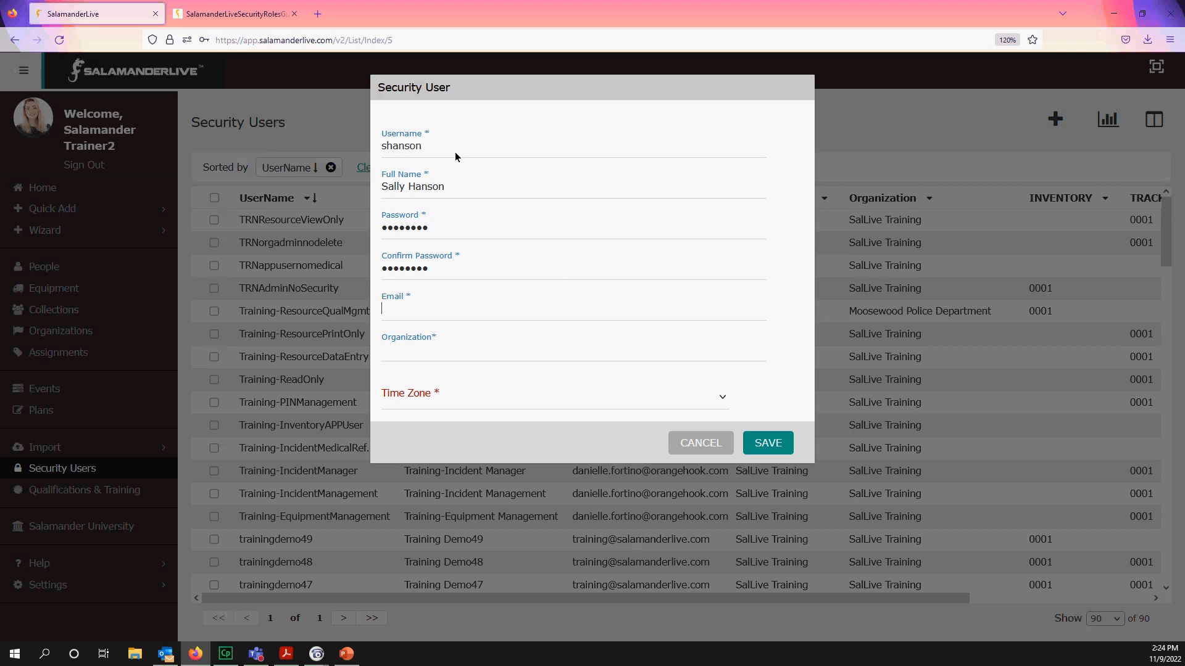
click(317, 13)
- Load SalamanderLive's forgot username or password page in the new tab, then return to the user form
click(122, 61)
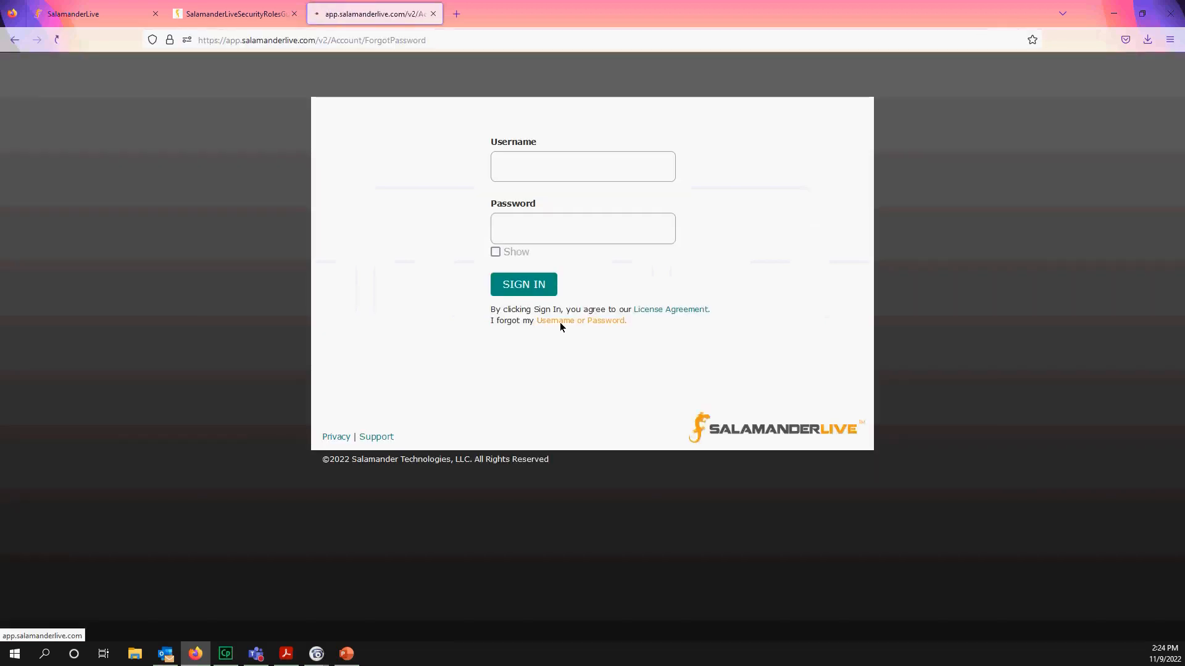
click(561, 322)
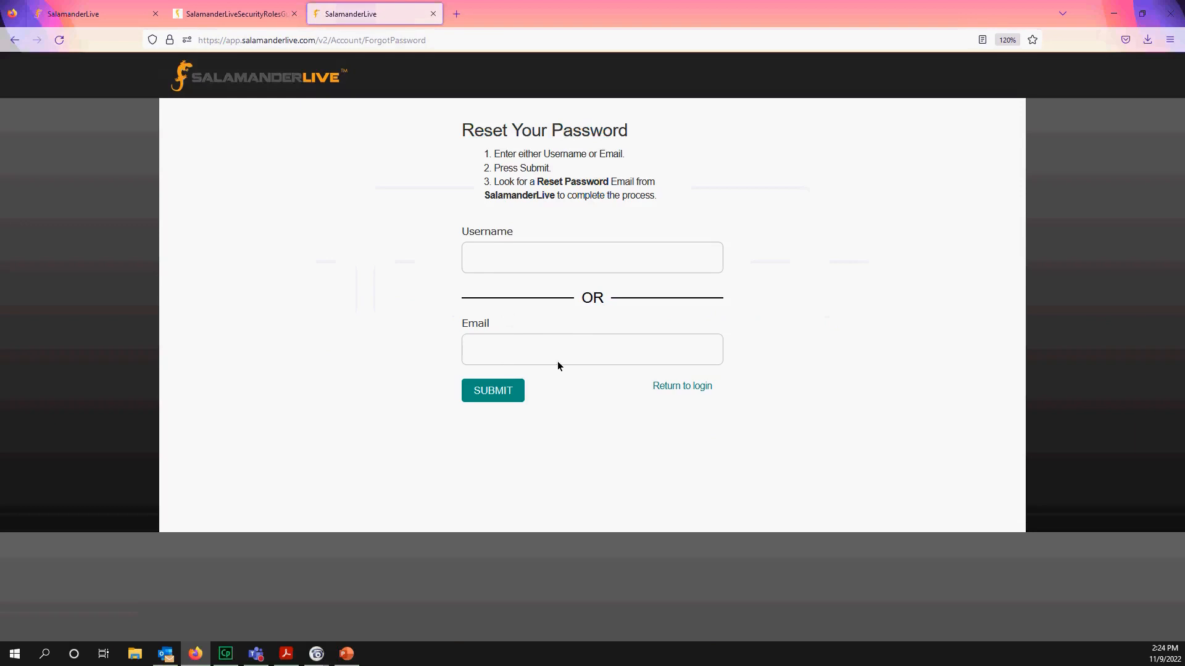
click(104, 14)
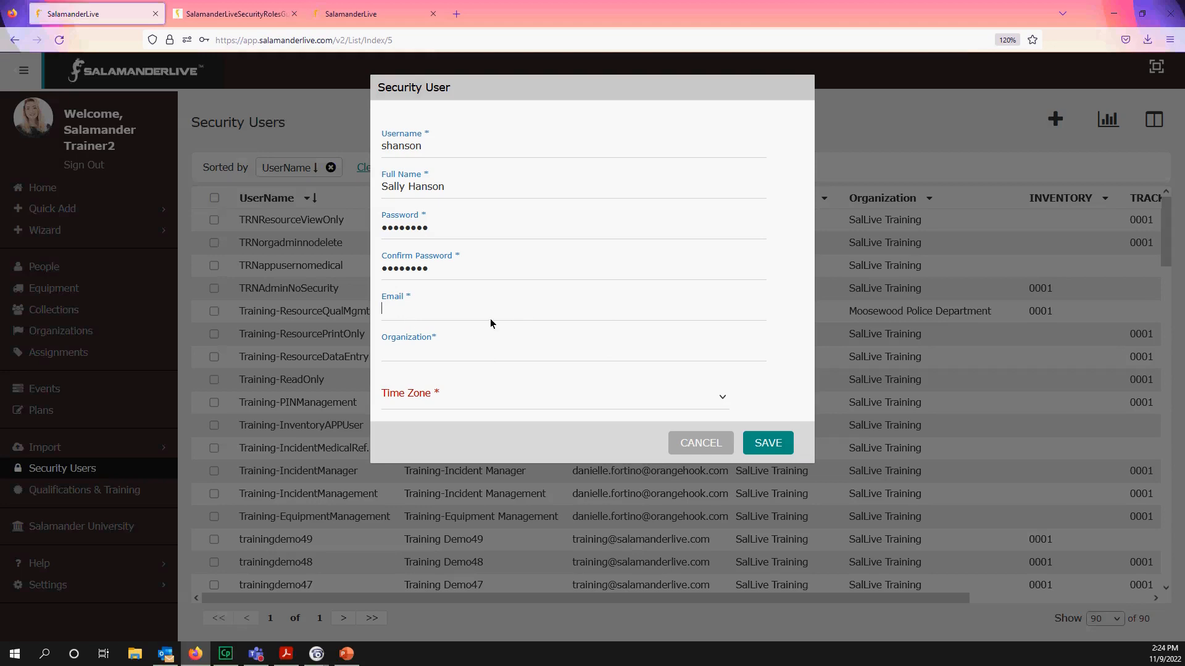
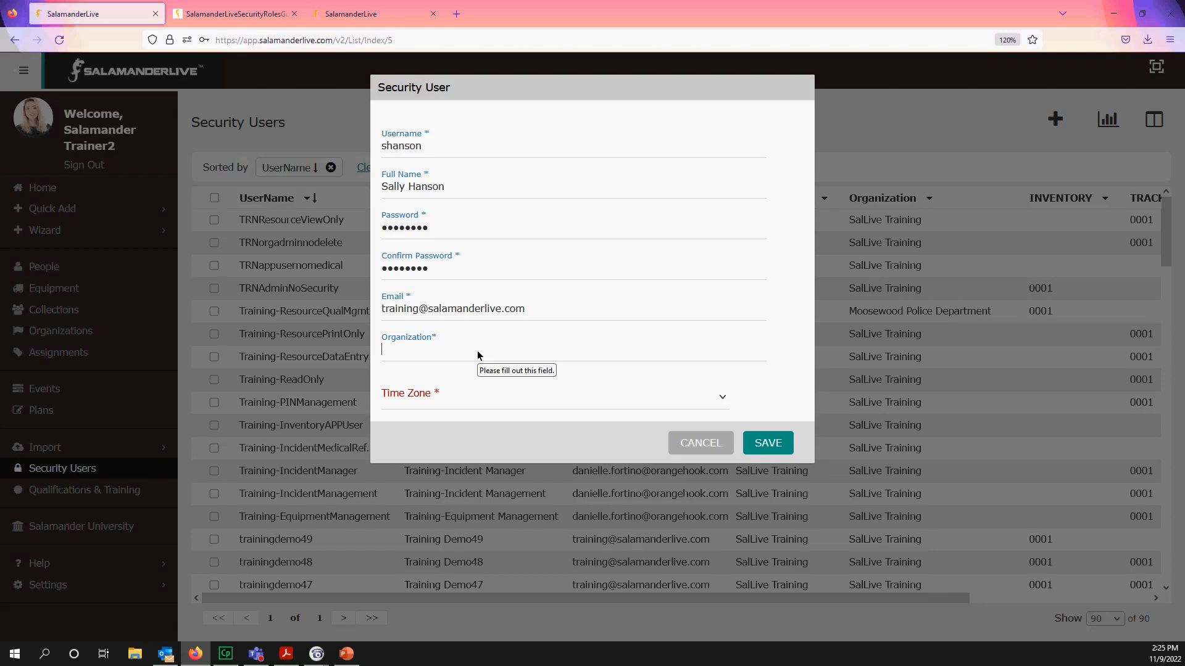
- Enter the user's training email address and set the time zone to Central Time (US & Canada)
click(478, 398)
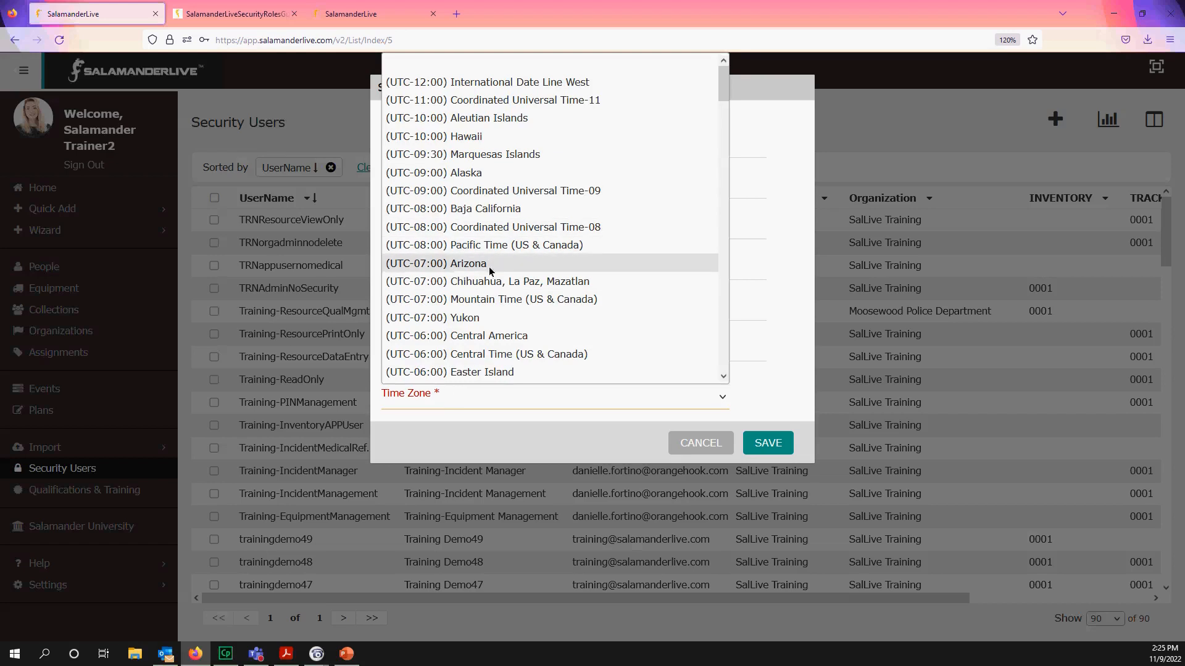
click(496, 349)
- Set the organization to Moosewood Emergency Management from the 'moo' suggestions
click(459, 354)
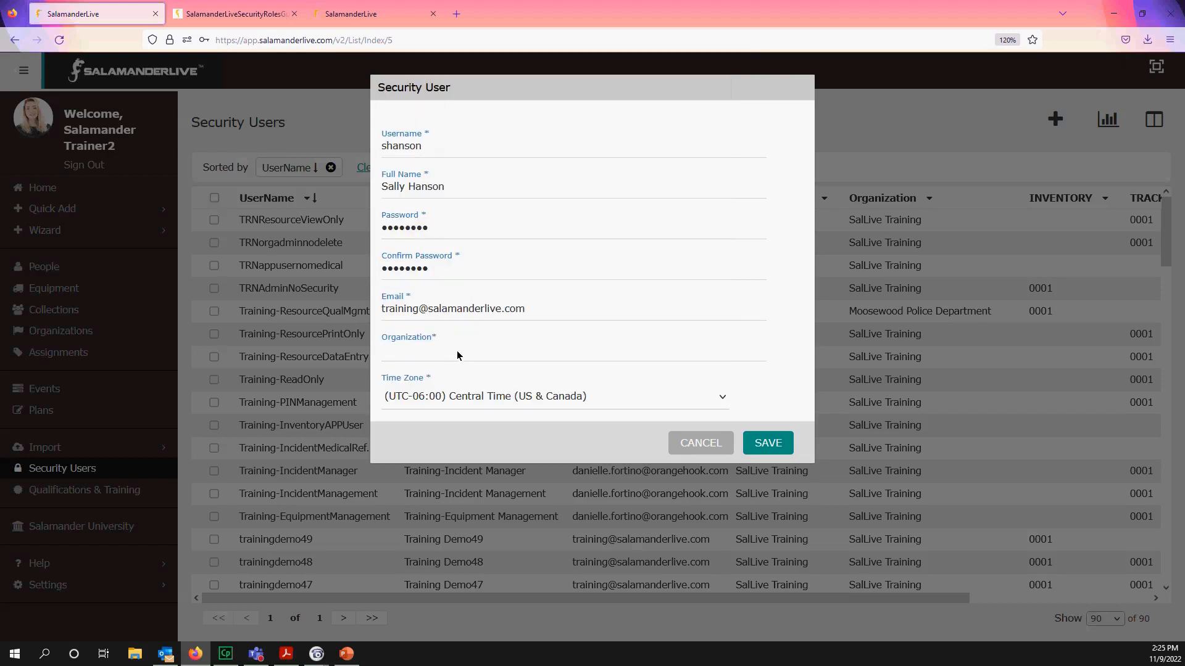
text(moo)
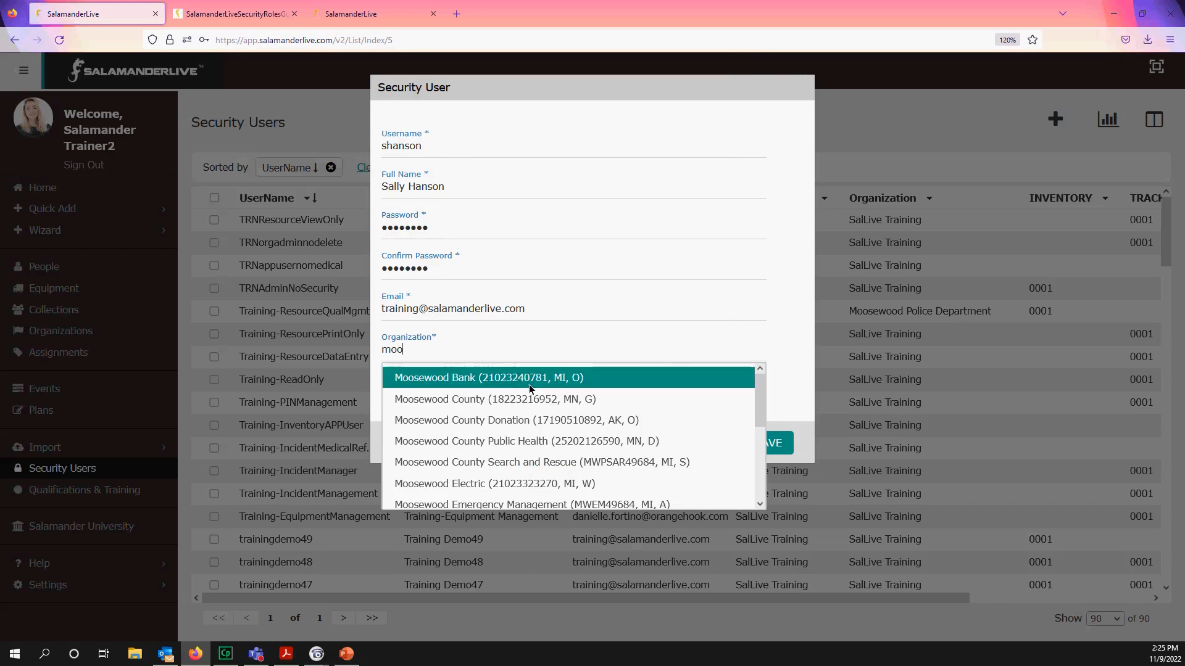
scroll(623, 401, down, 2)
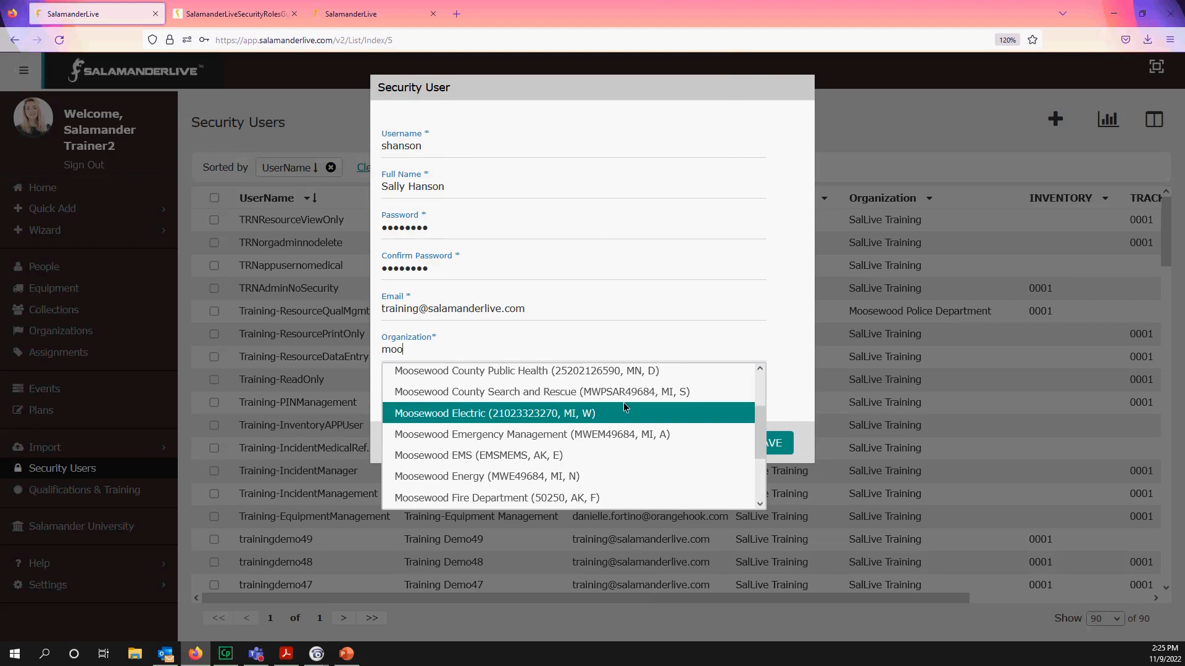
scroll(623, 402, down, 2)
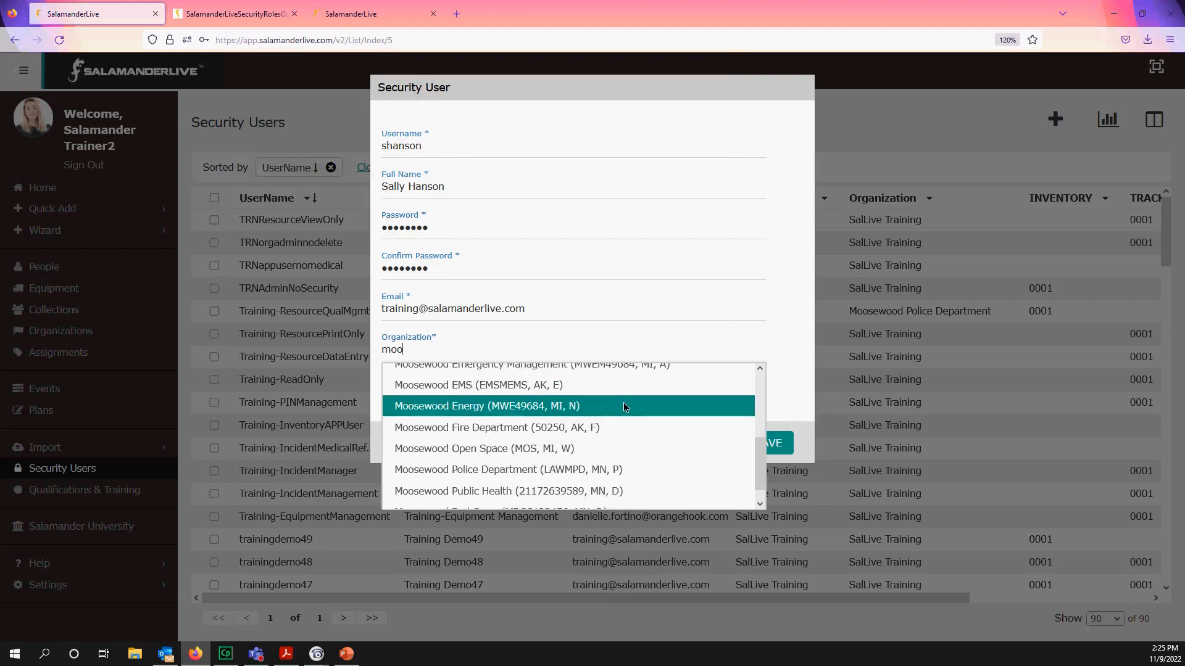
scroll(624, 415, up, 4)
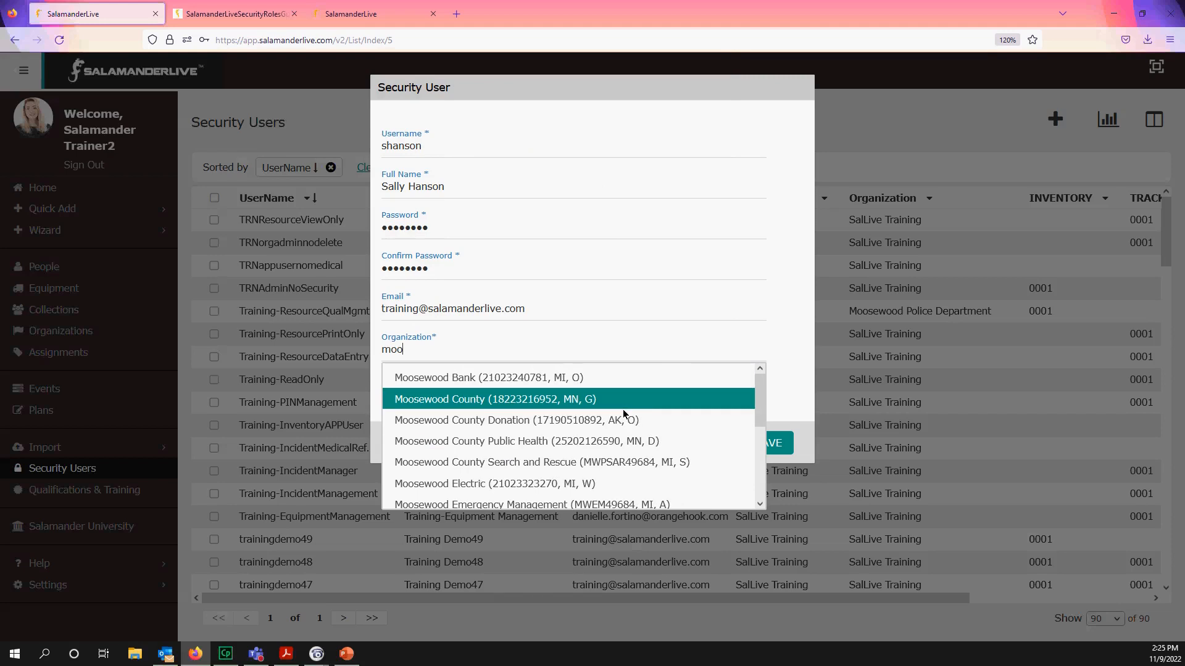
scroll(621, 417, down, 2)
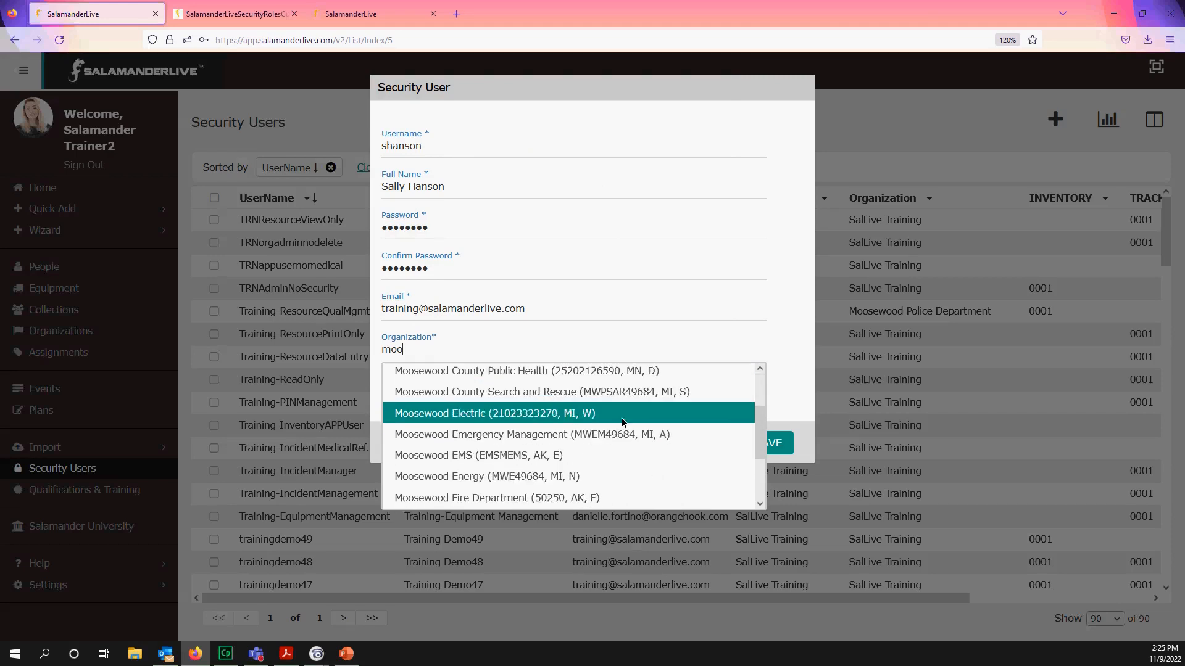
click(558, 432)
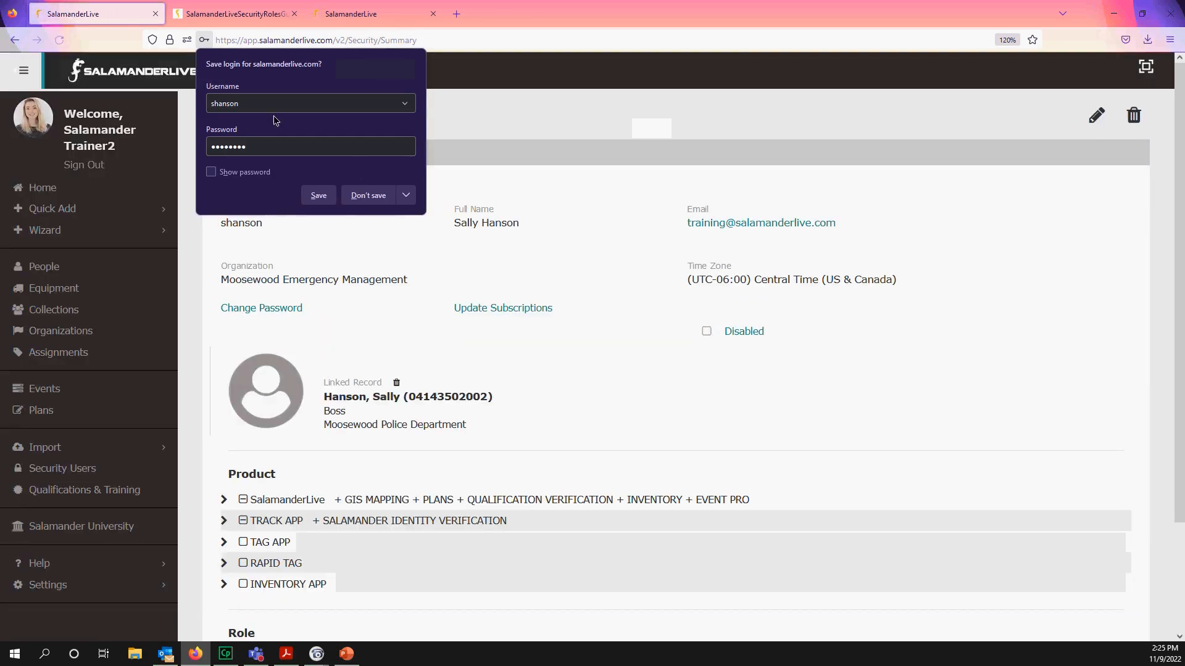
- Decline Firefox's save-login prompt and bring up Change Password for the new user
click(374, 196)
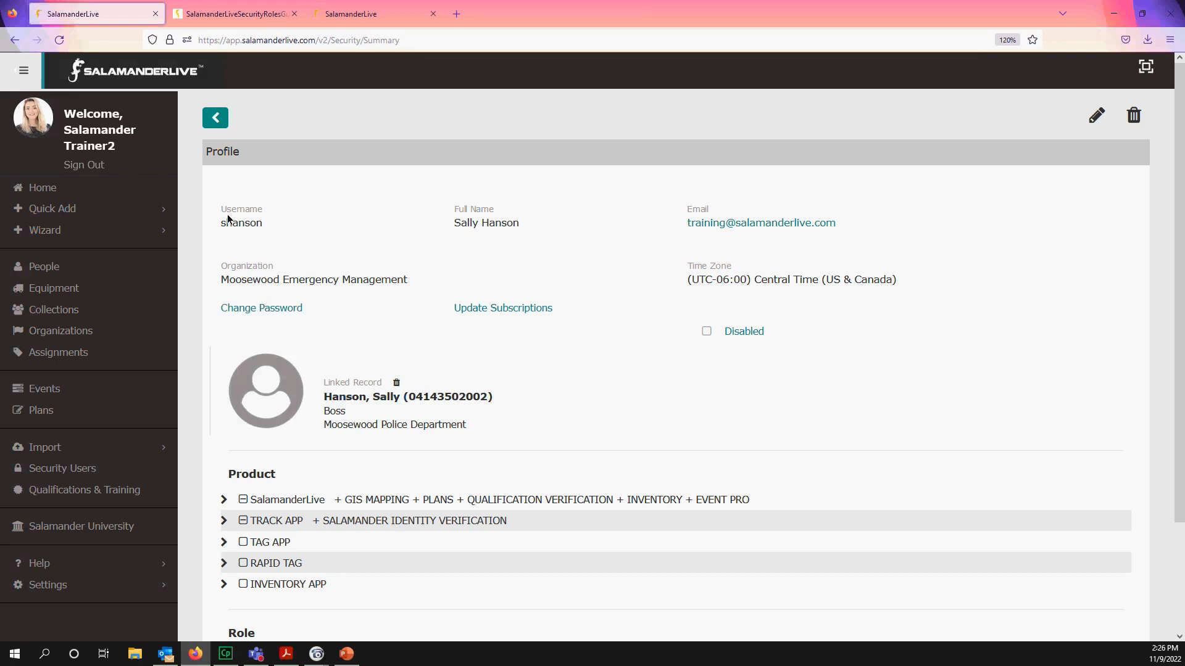
click(280, 310)
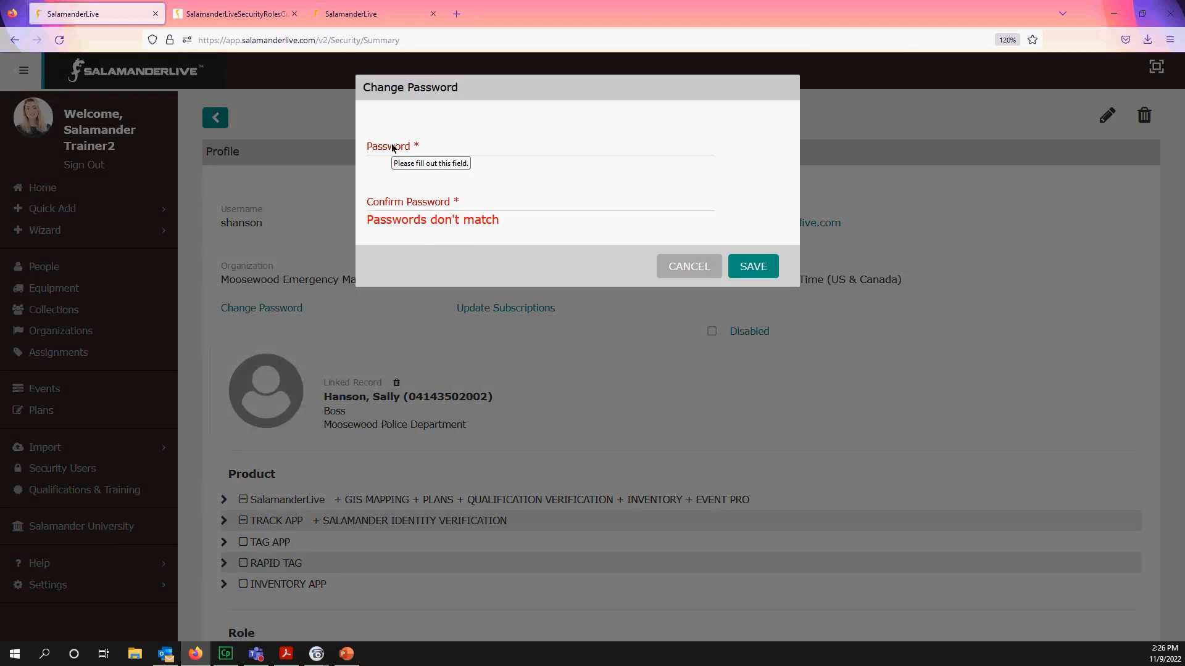
- Cancel Change Password for the new user and for your own profile, then return to Security Users
click(688, 275)
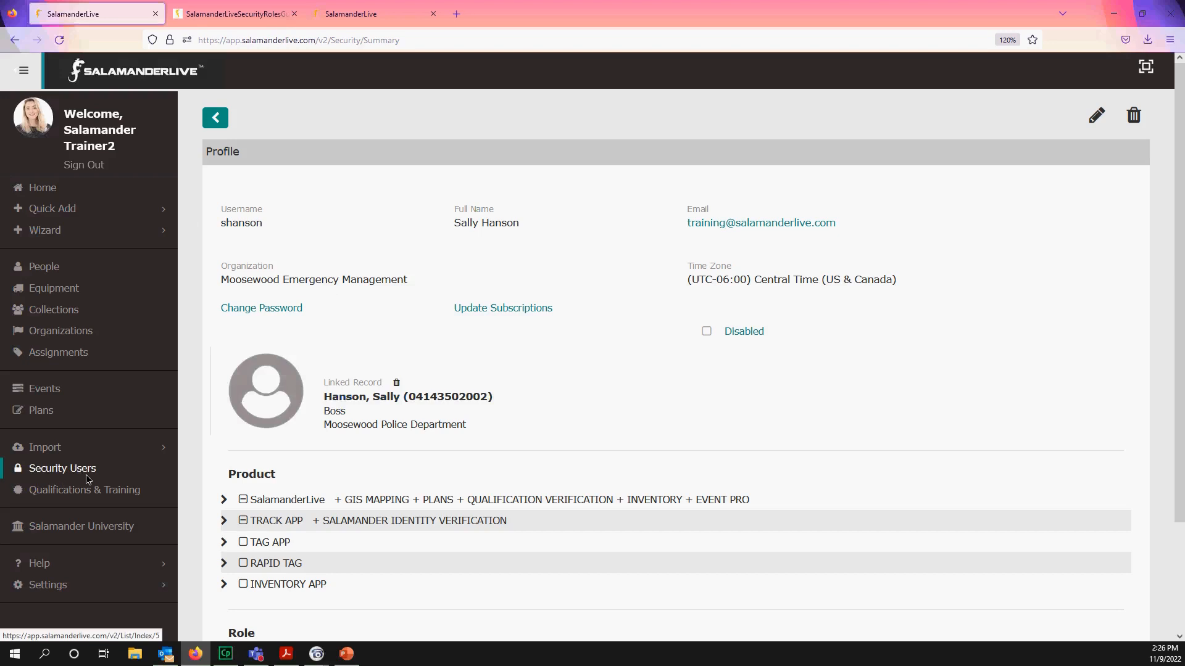
click(106, 128)
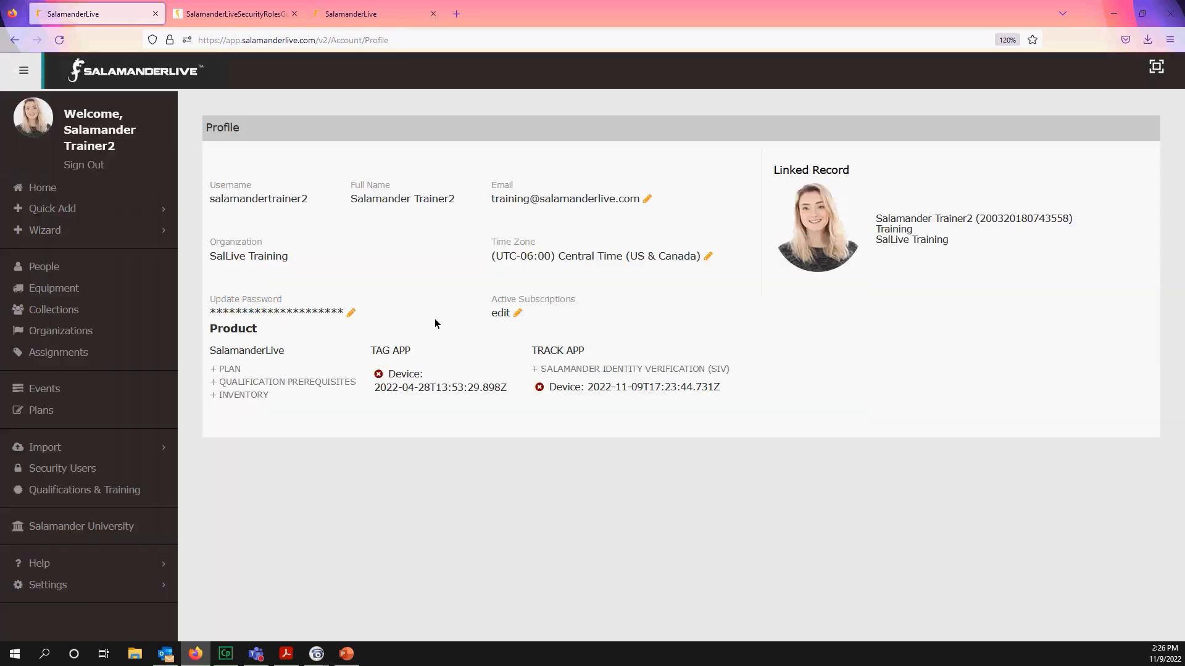
click(350, 312)
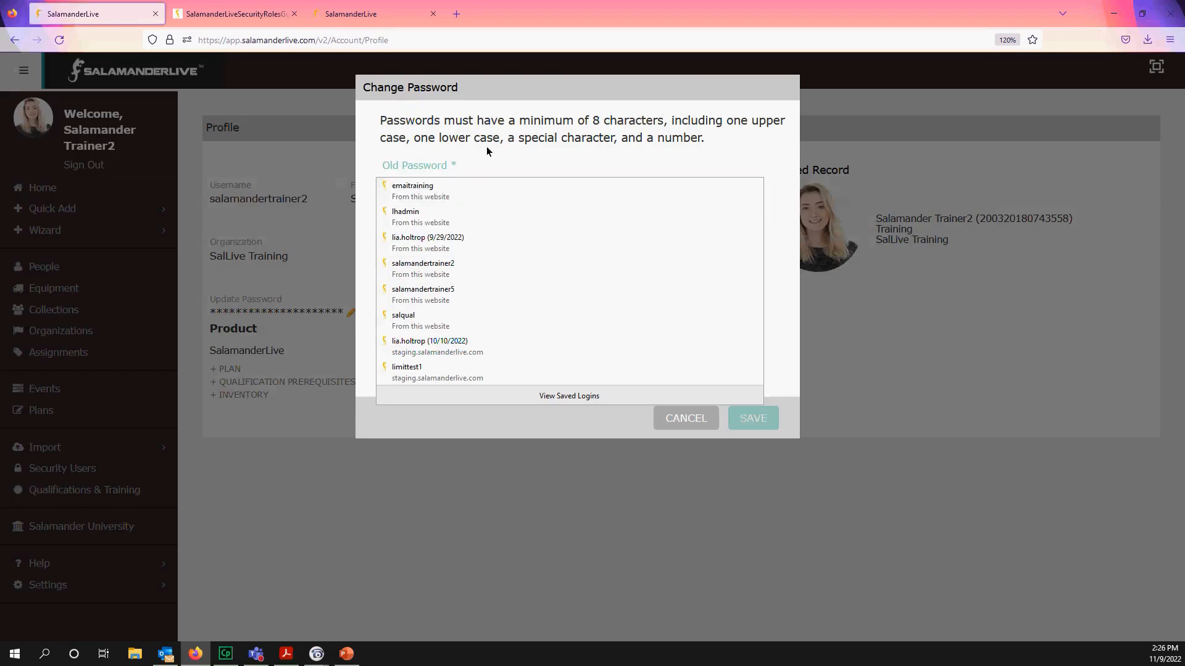
click(760, 167)
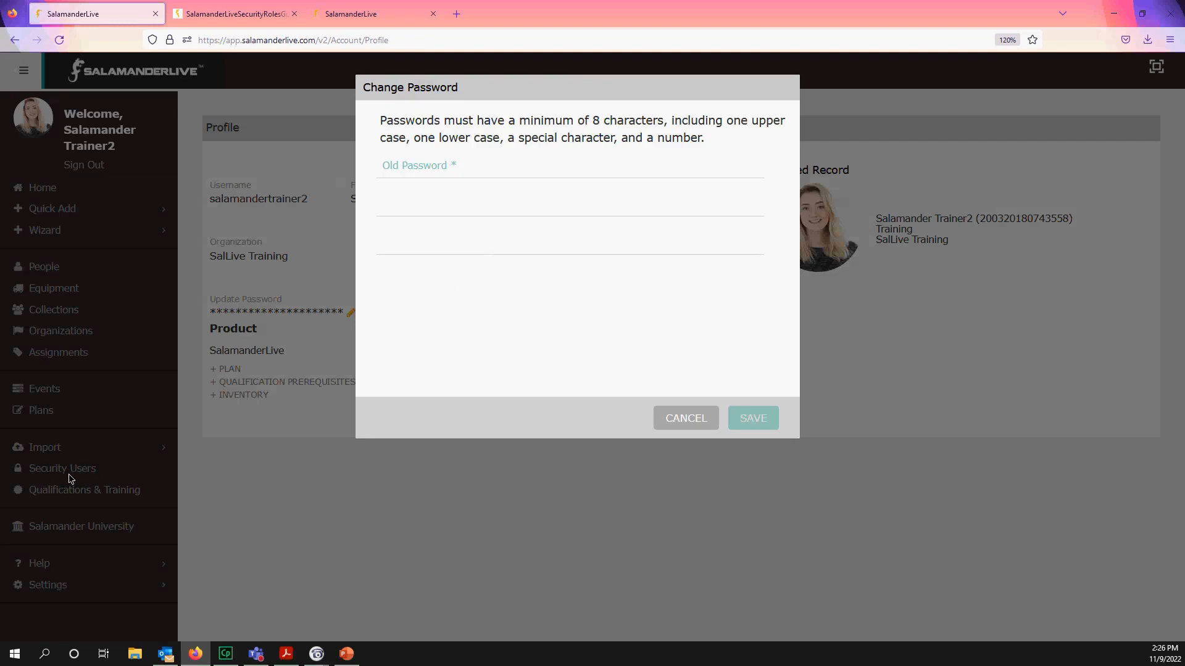
click(675, 427)
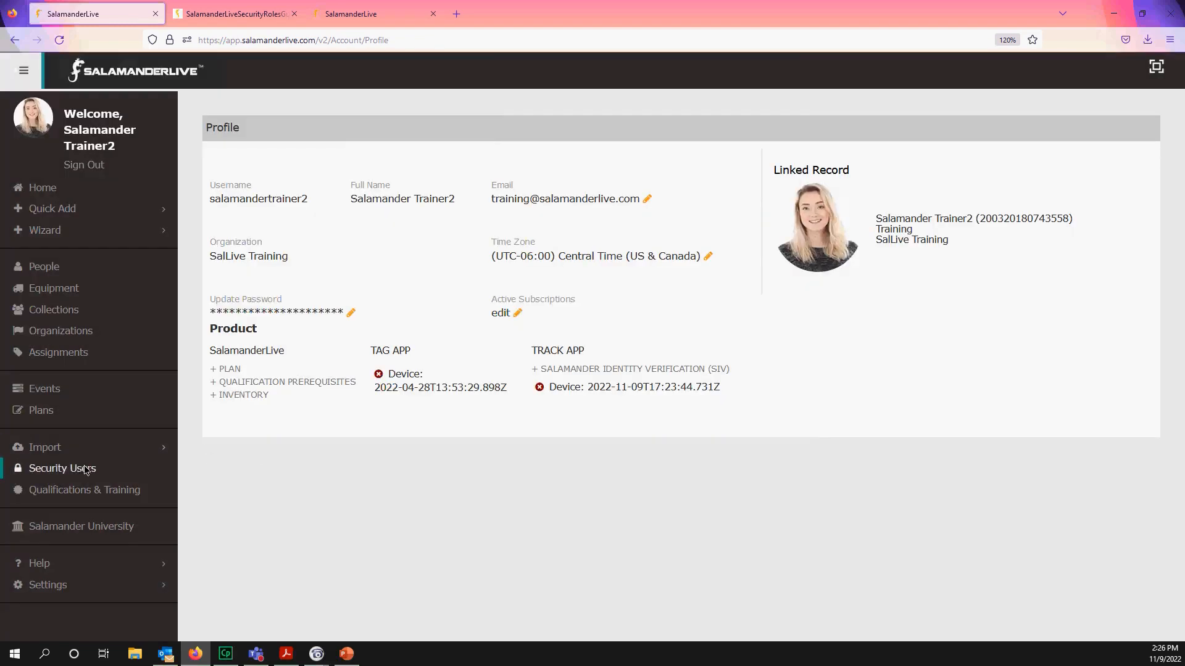
click(61, 468)
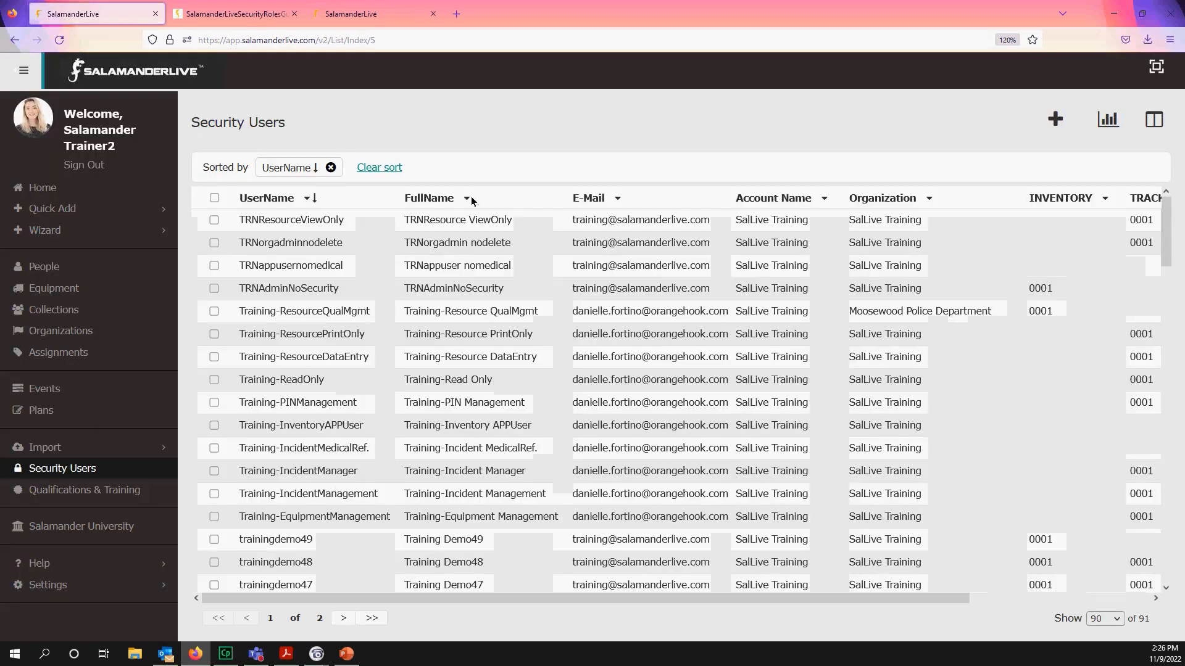
- Filter the UserName column down to the new user's username
scroll(415, 352, down, 10)
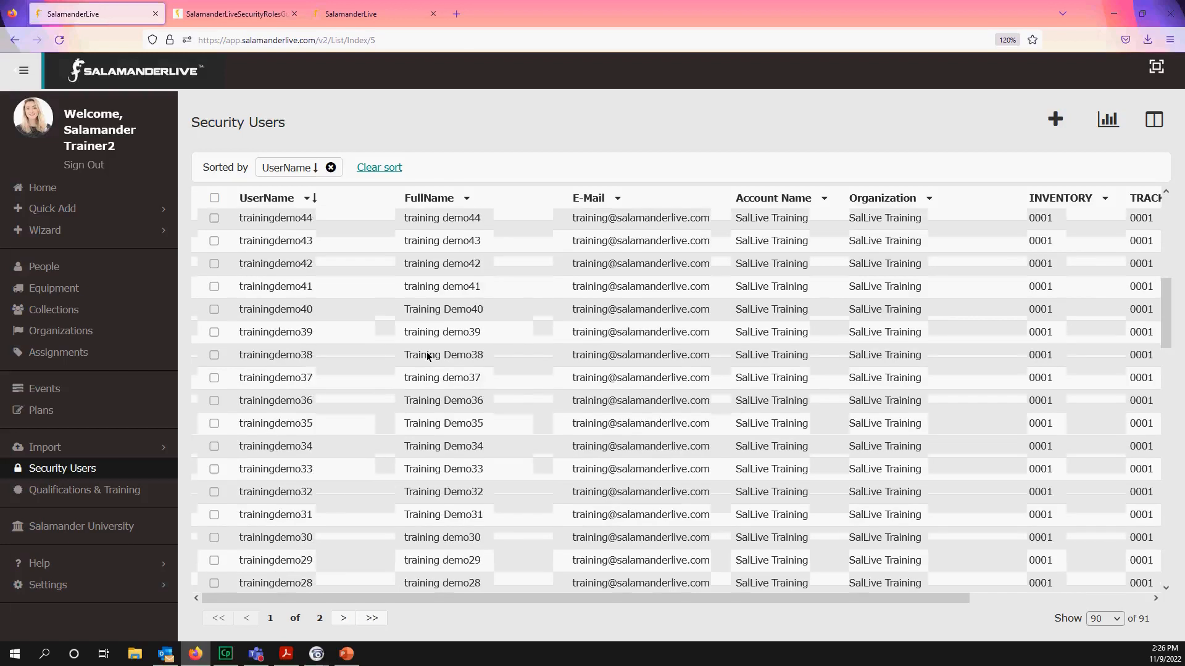
scroll(395, 290, down, 10)
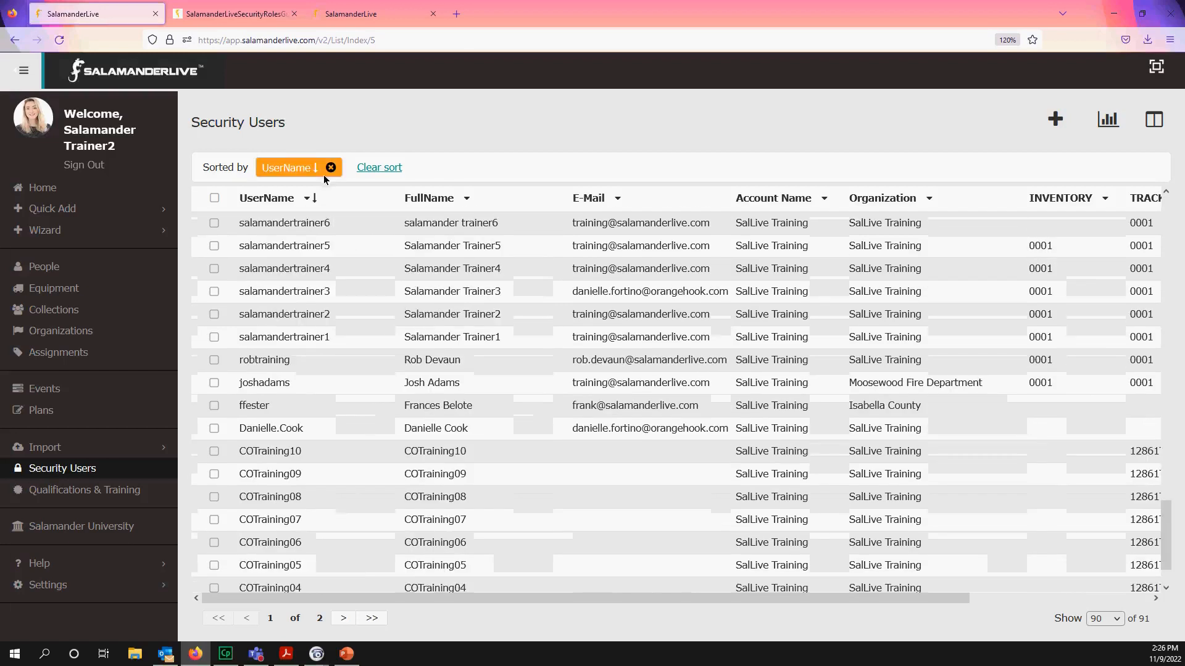
click(307, 198)
text(s)
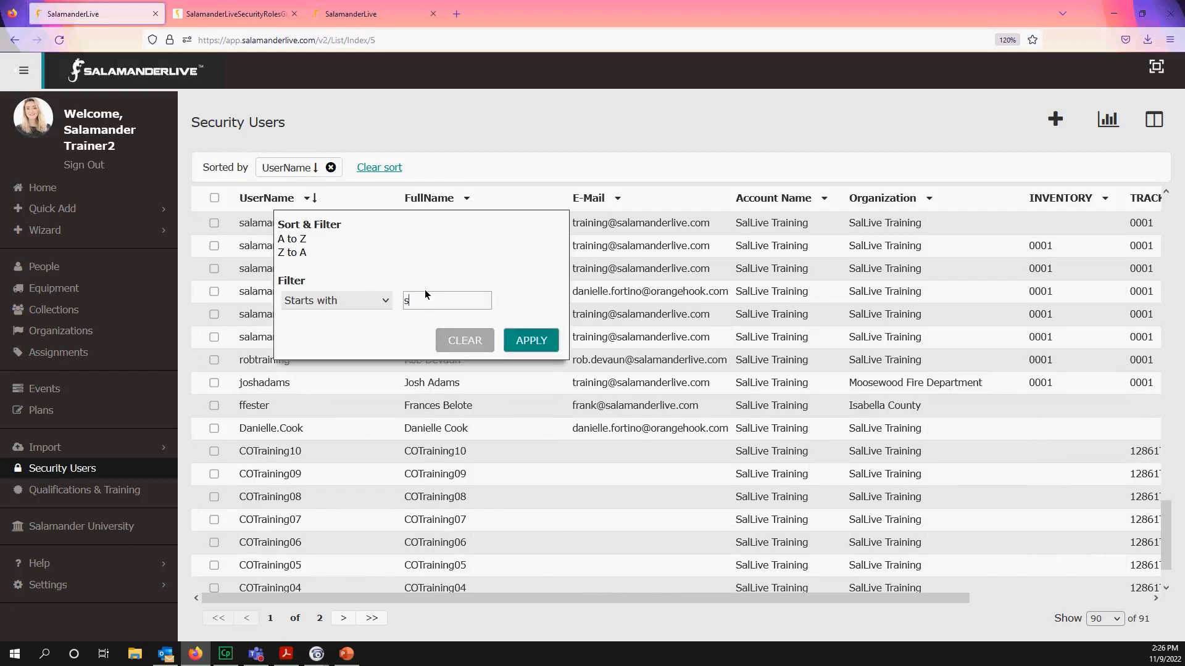
text(h)
click(427, 325)
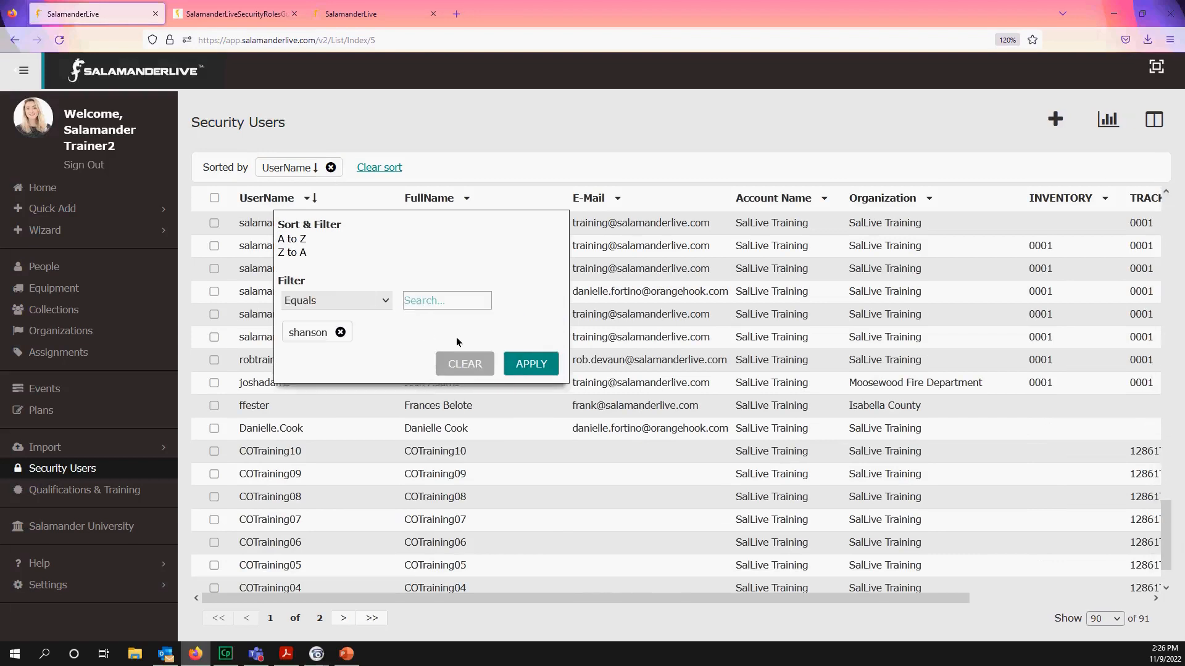
click(524, 364)
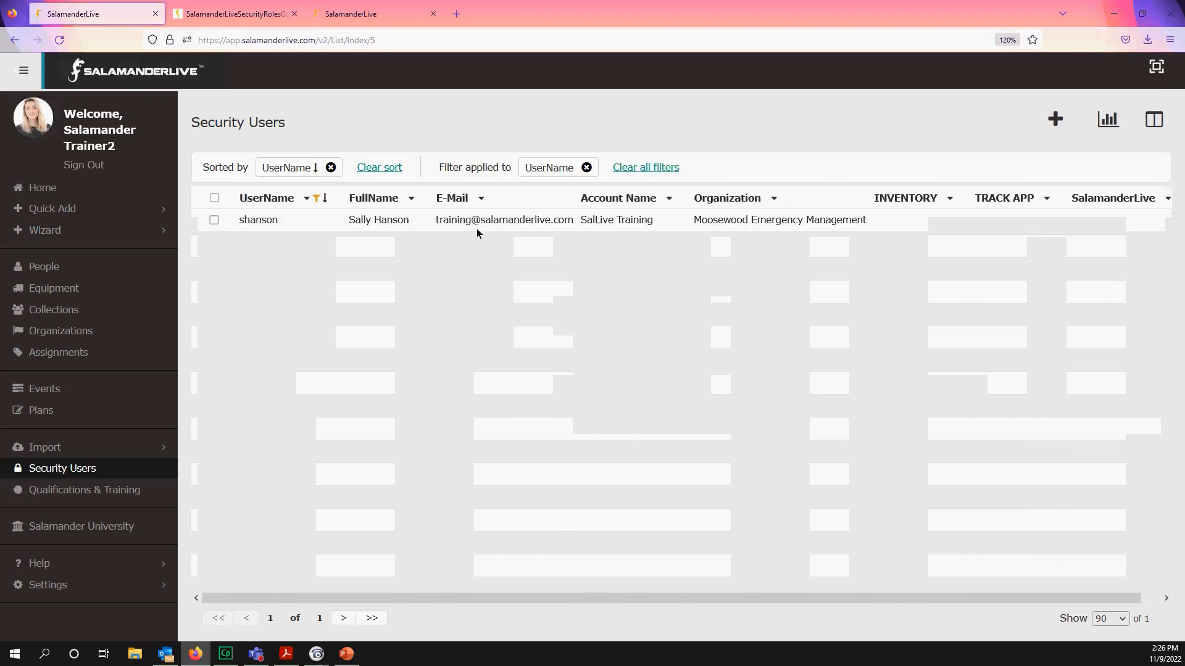
- Open the new user's security summary and its Update Subscriptions settings
click(491, 220)
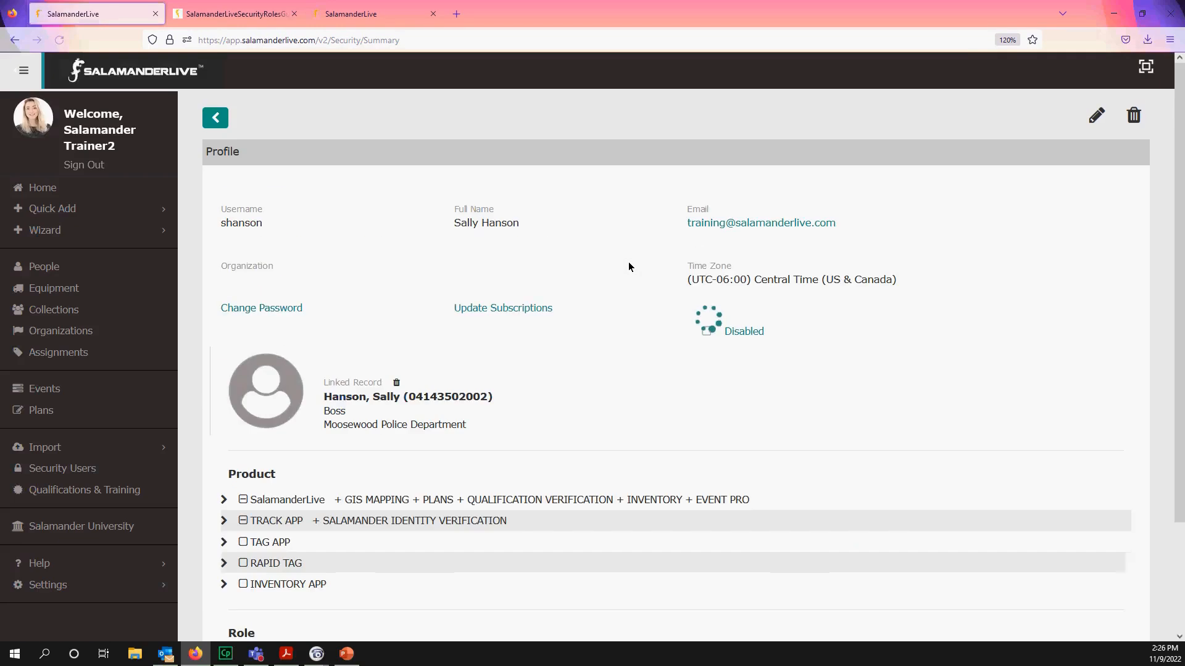
scroll(595, 336, down, 2)
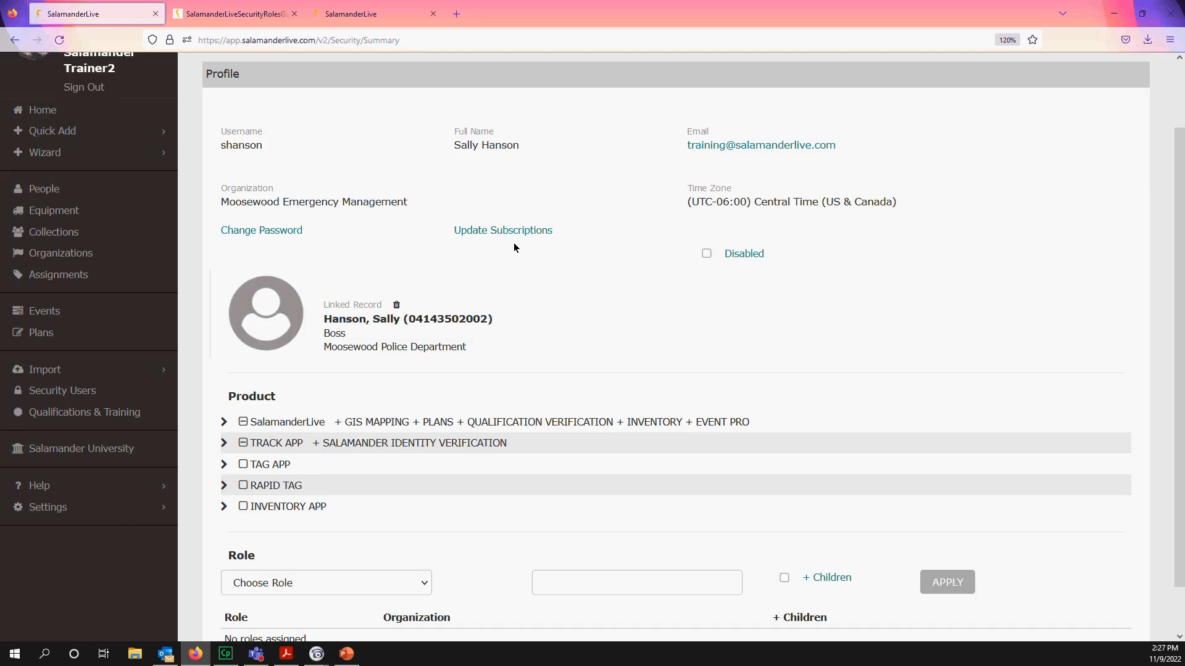
click(537, 232)
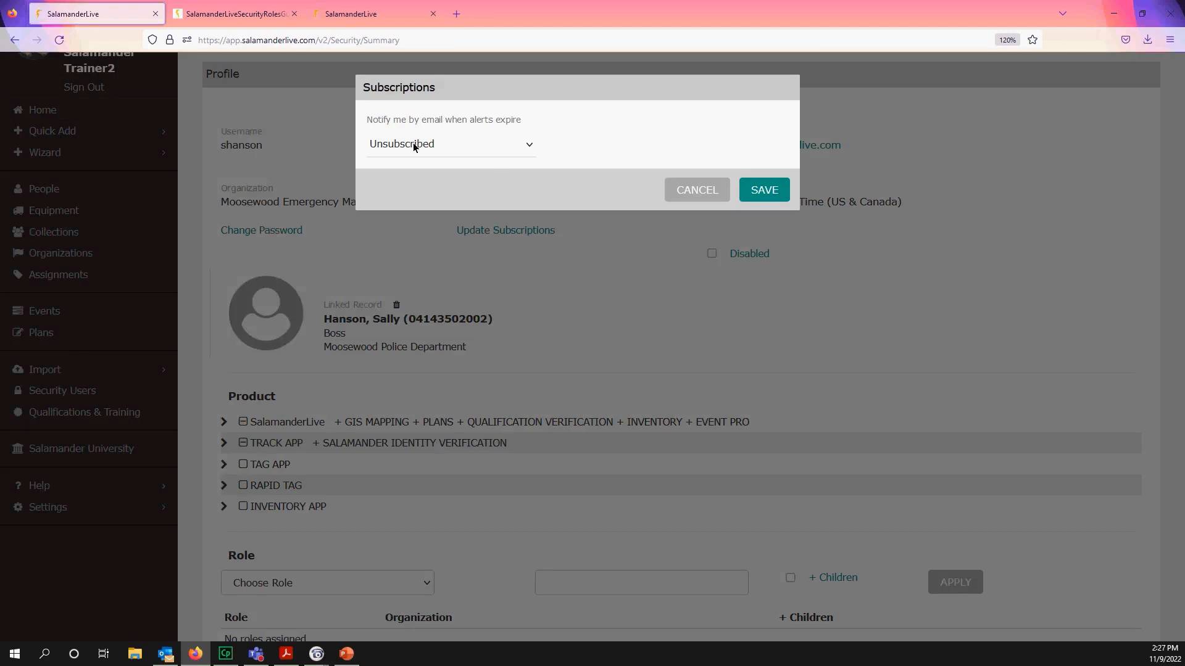
- Keep alert-expiry email notifications on Unsubscribed and cancel the Subscriptions dialog
click(528, 147)
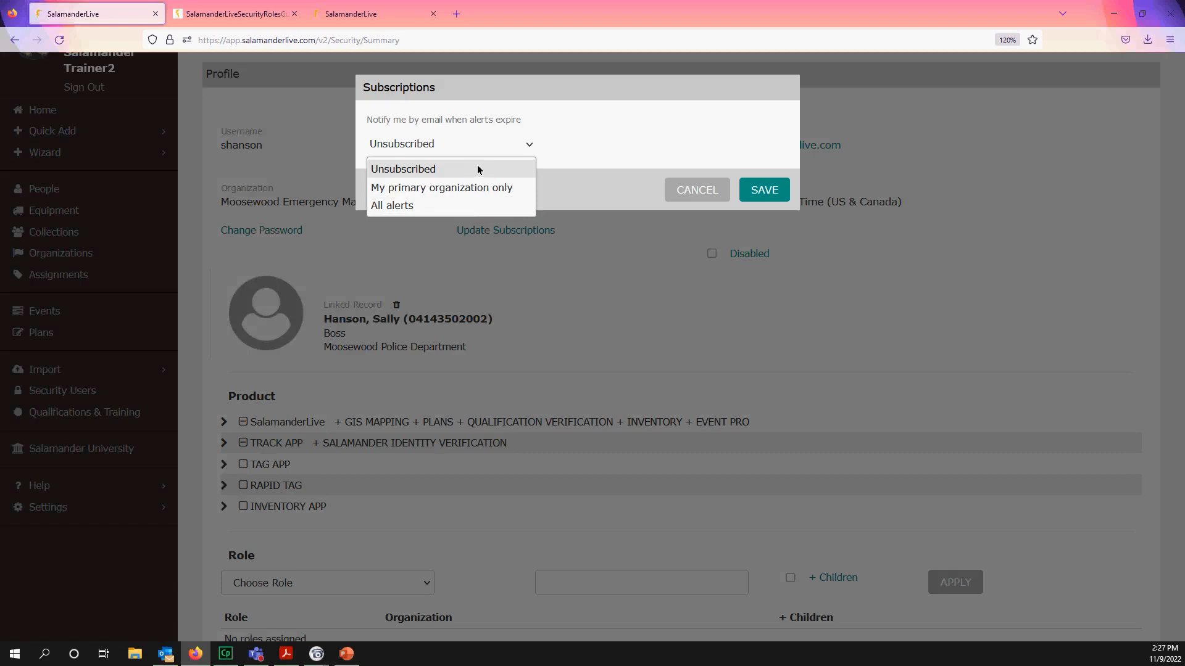
click(497, 170)
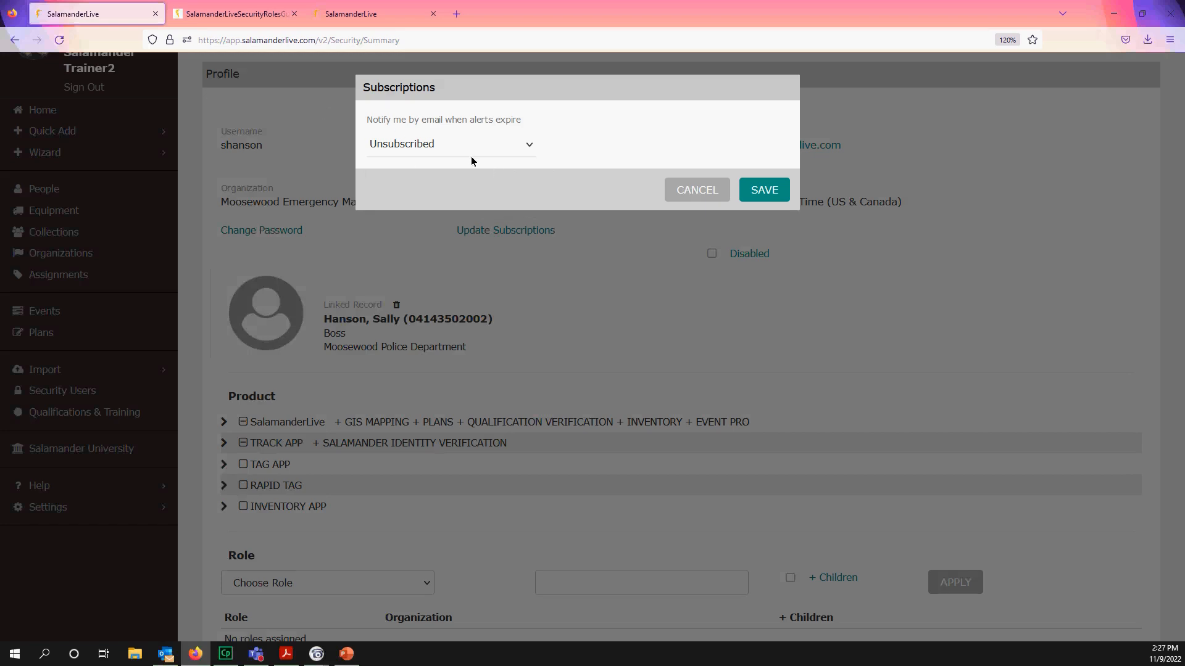
click(693, 192)
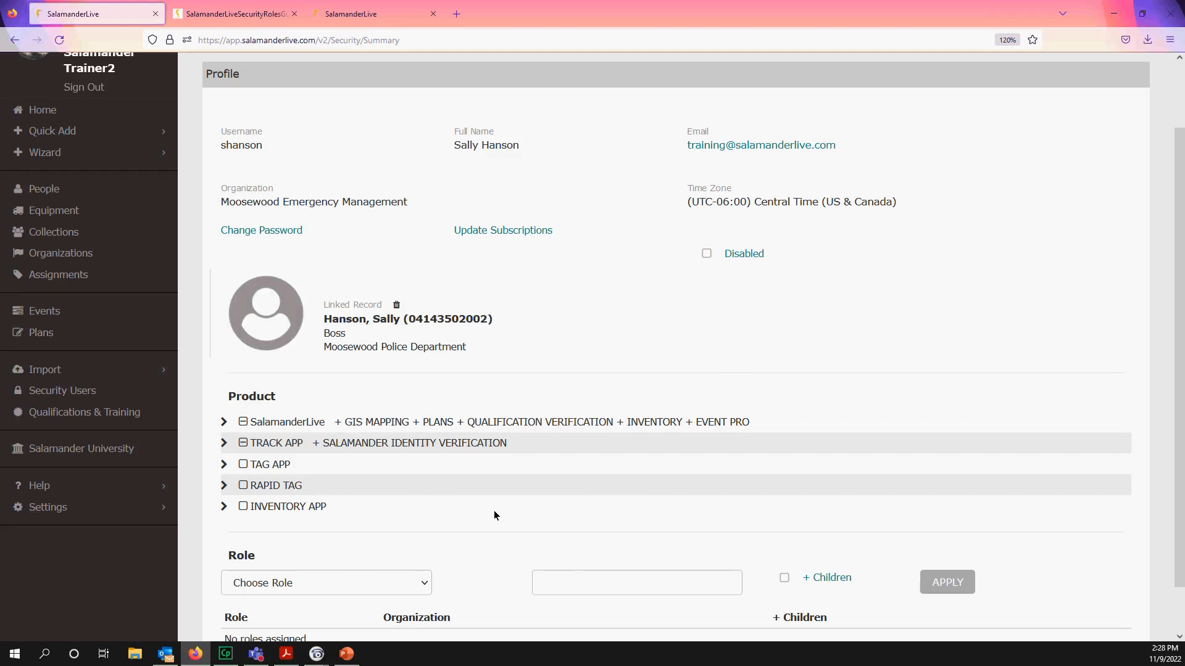
- Open and cancel the Edit profile dialog twice, then delete the Linked Record personnel link
scroll(849, 368, up, 2)
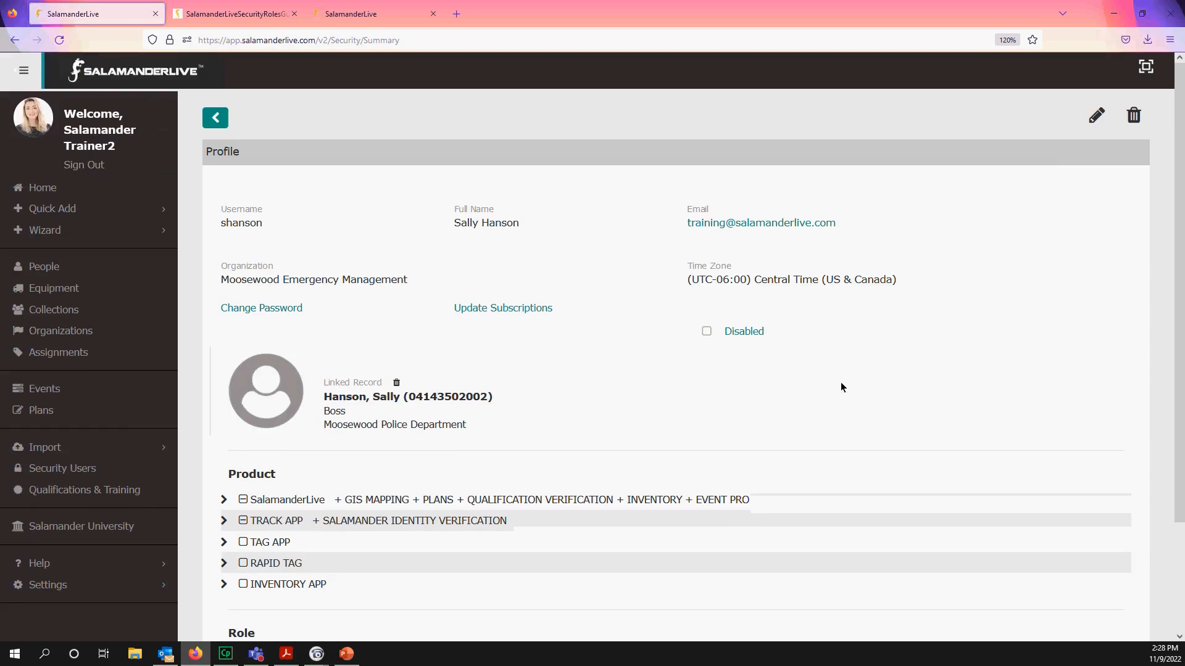
click(1092, 121)
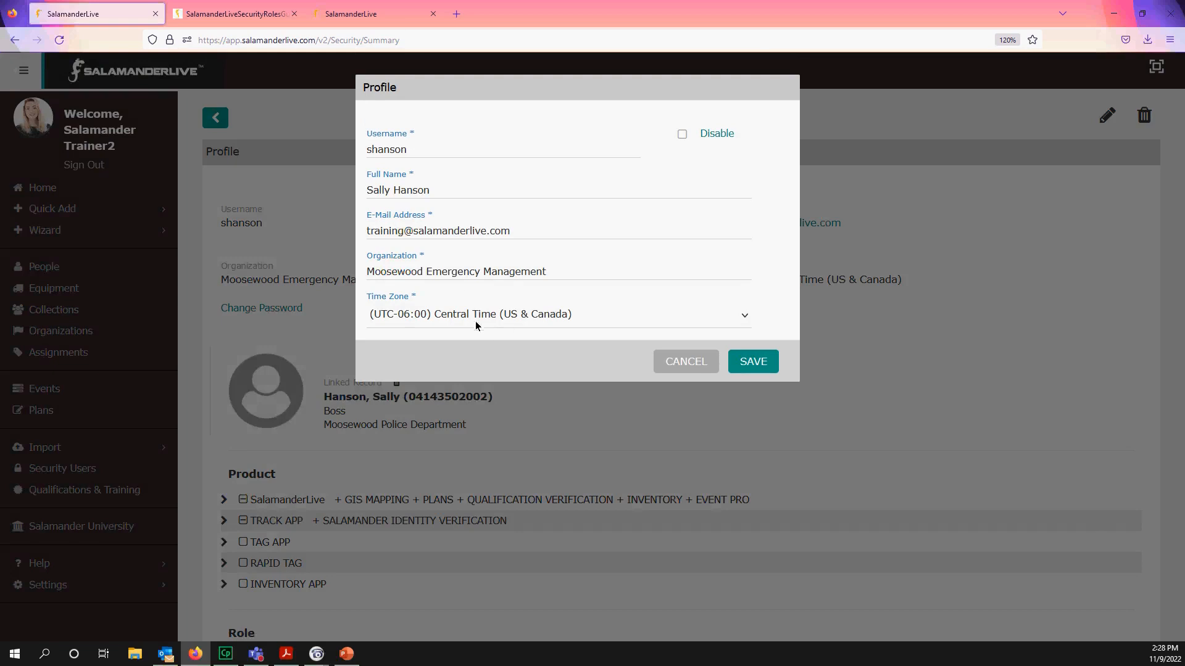
click(681, 365)
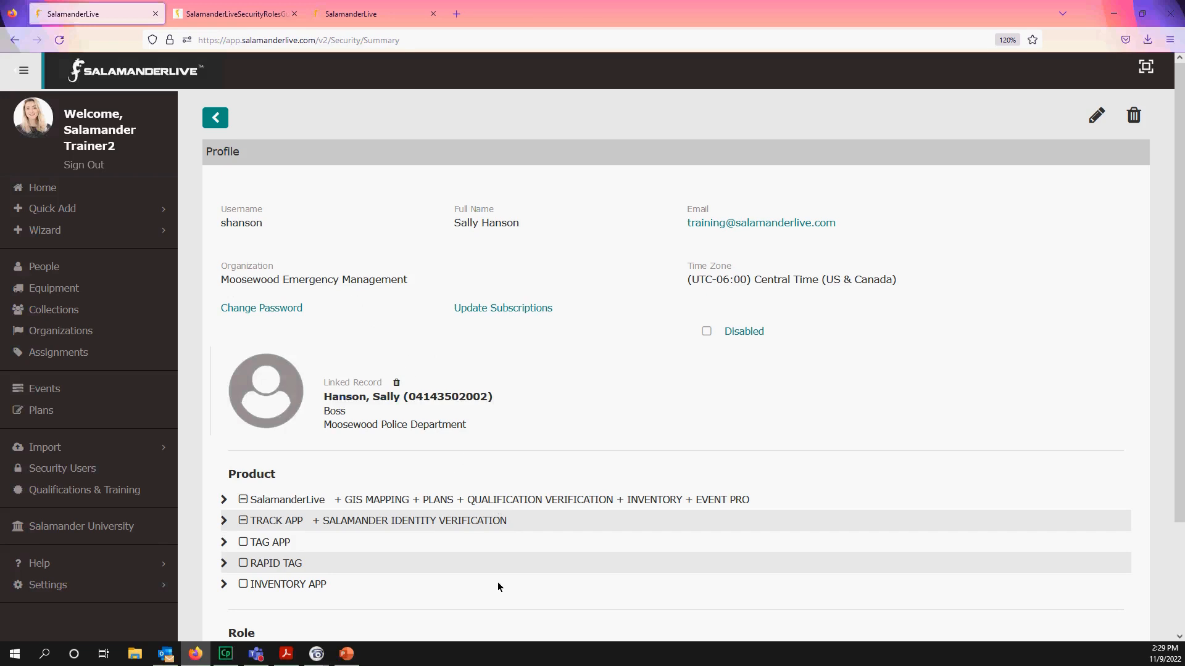
scroll(414, 450, down, 2)
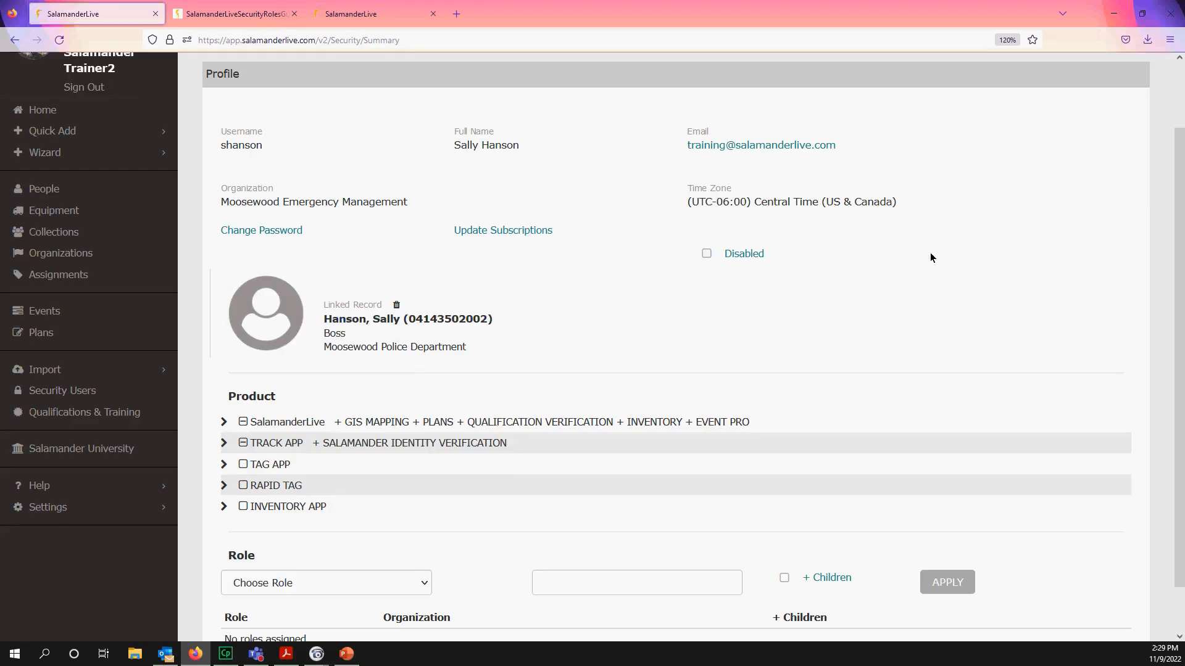
scroll(934, 250, up, 2)
click(1094, 117)
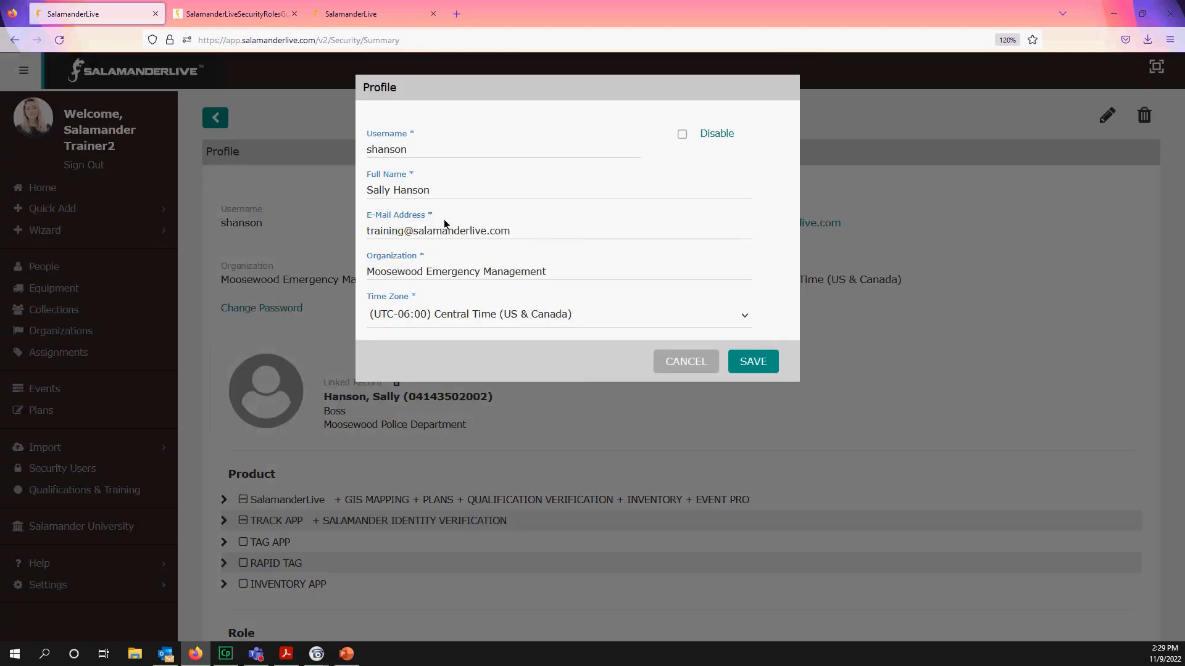
click(686, 363)
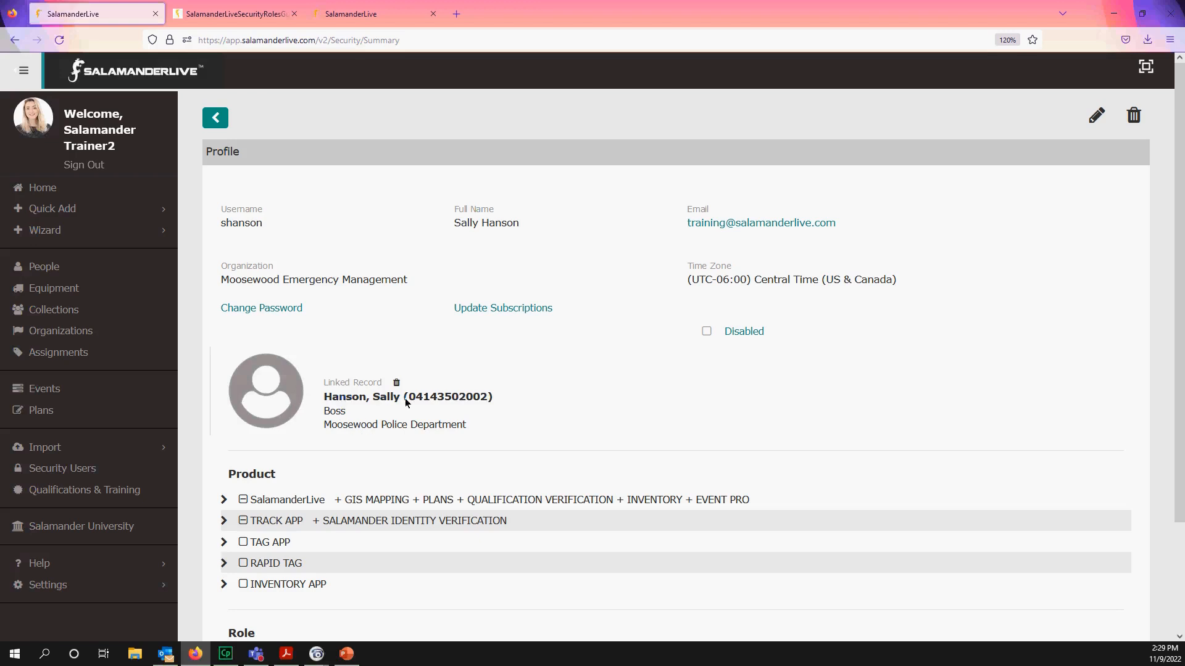
click(396, 382)
- Unlink the personnel record and create a new linked person from the user data
click(762, 200)
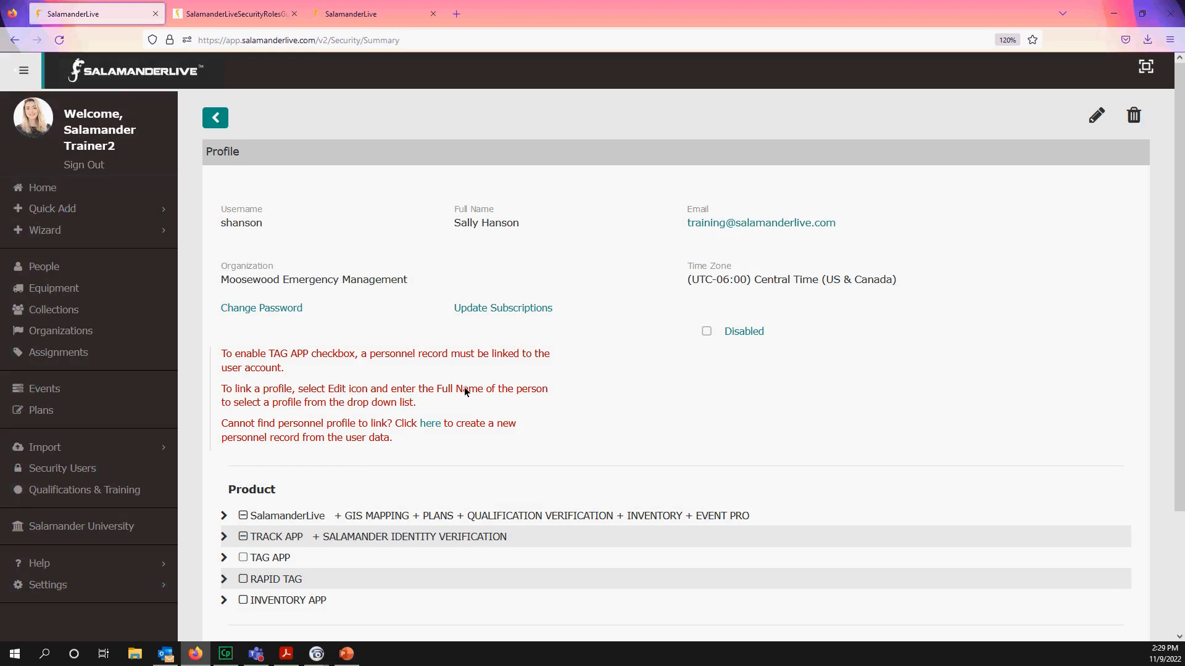
click(430, 424)
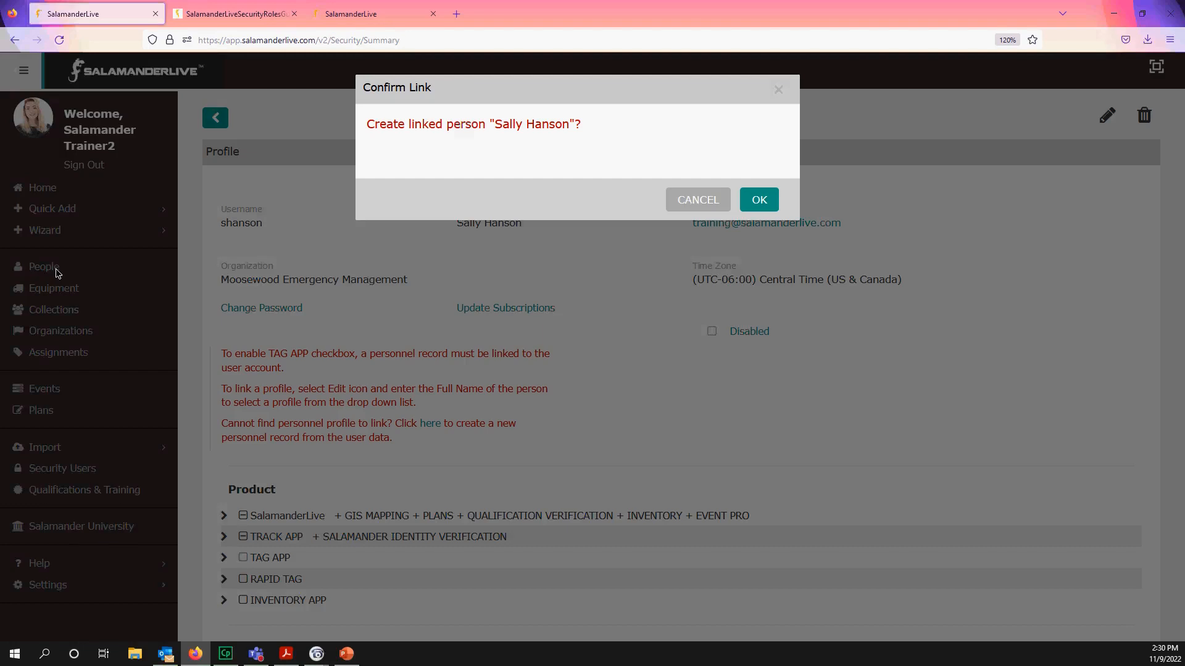
click(700, 204)
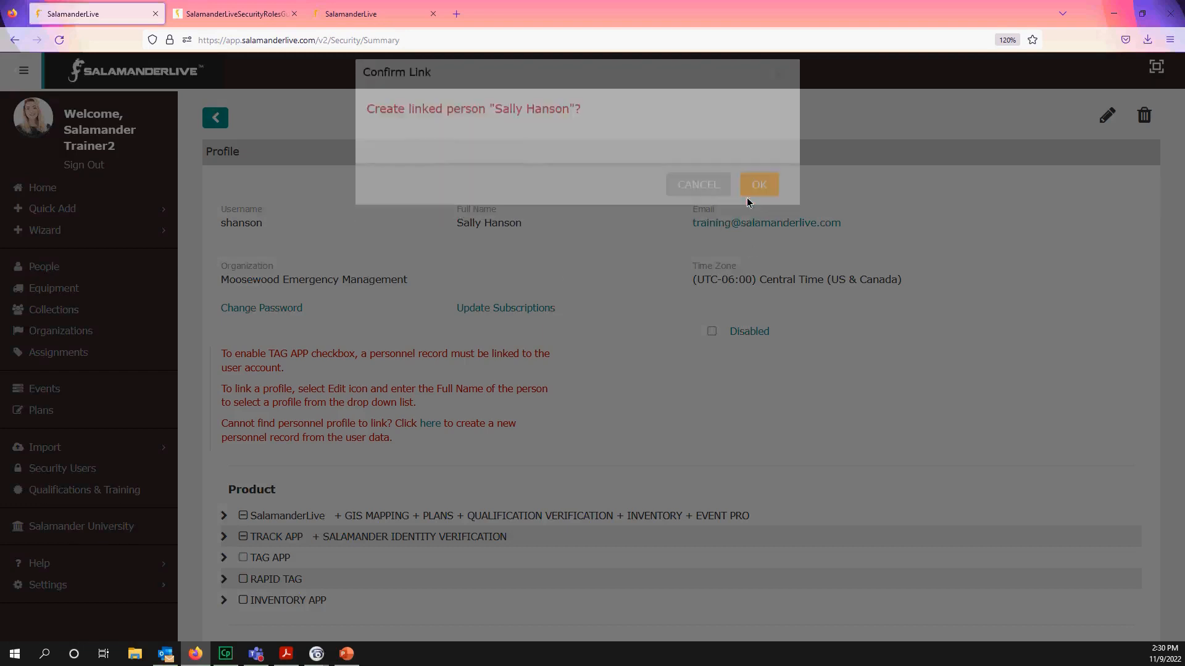
- Link the matching person from the profile's Full Name suggestions and save the profile
click(1097, 117)
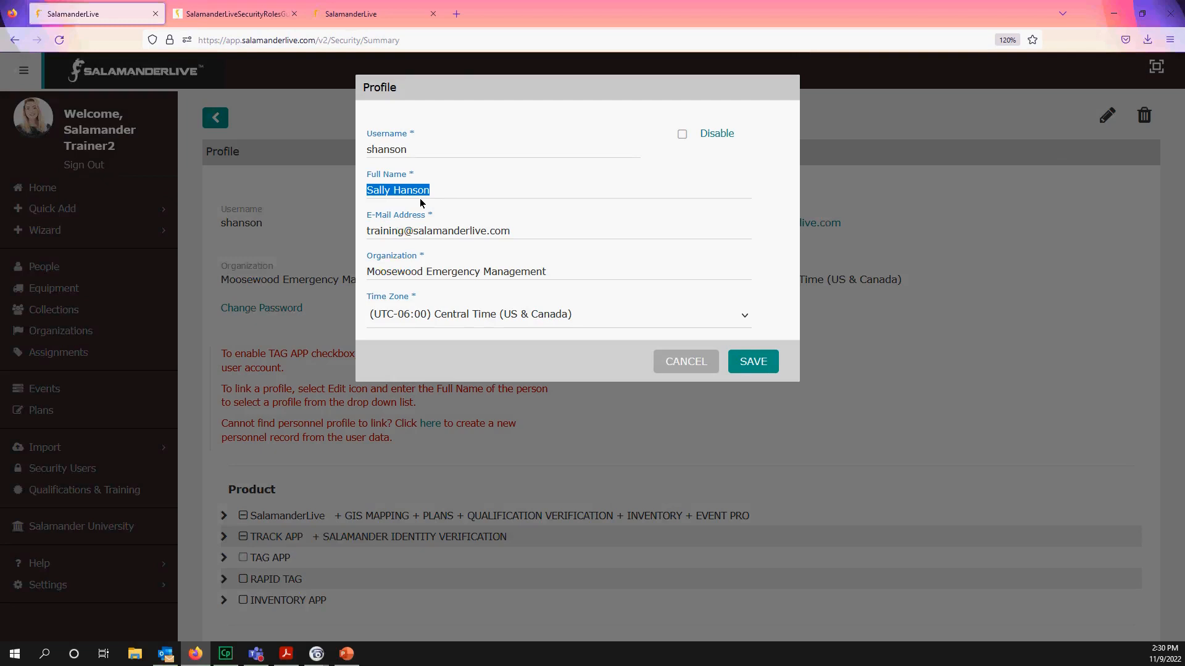
text(sall)
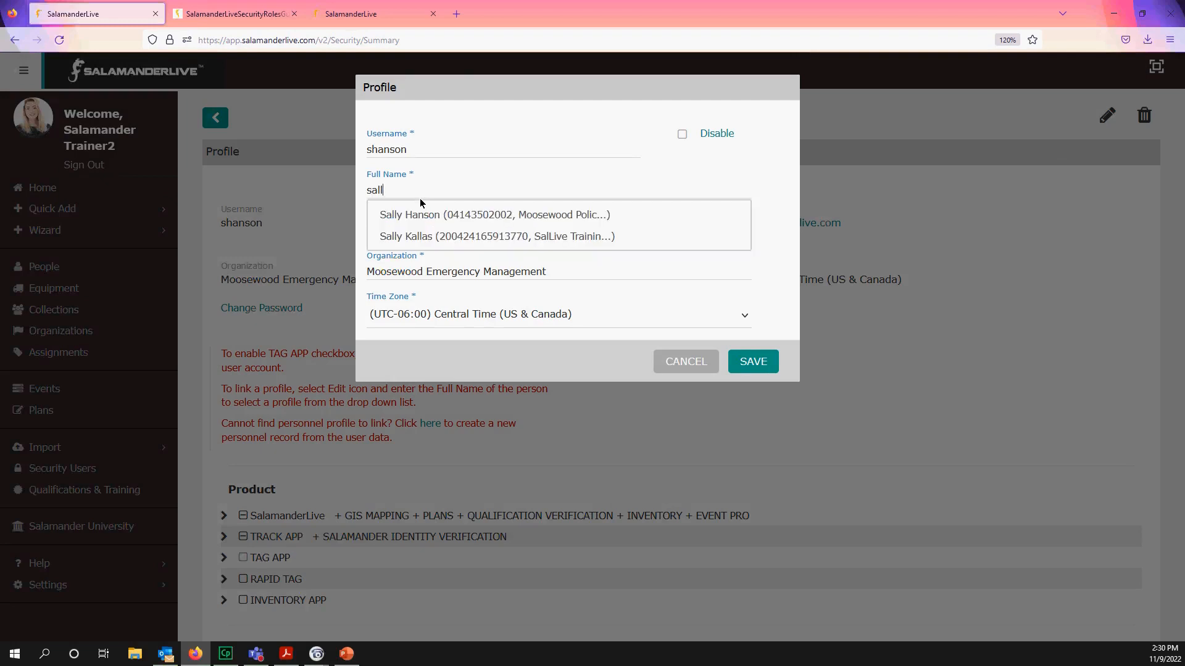
click(427, 207)
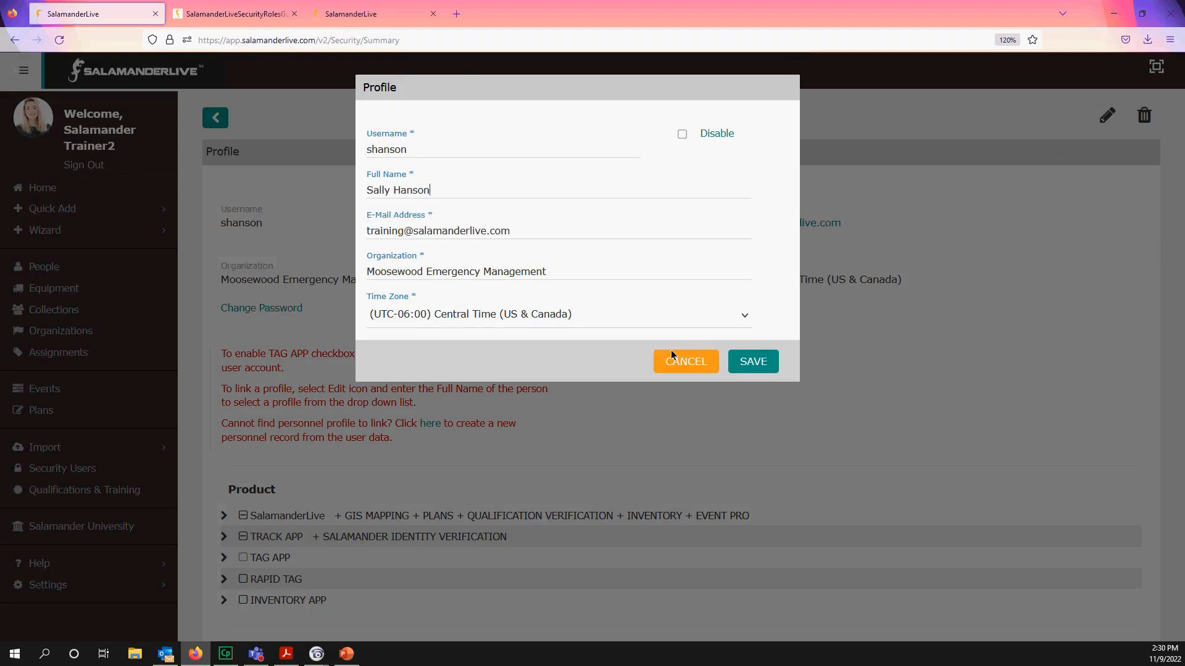
click(761, 367)
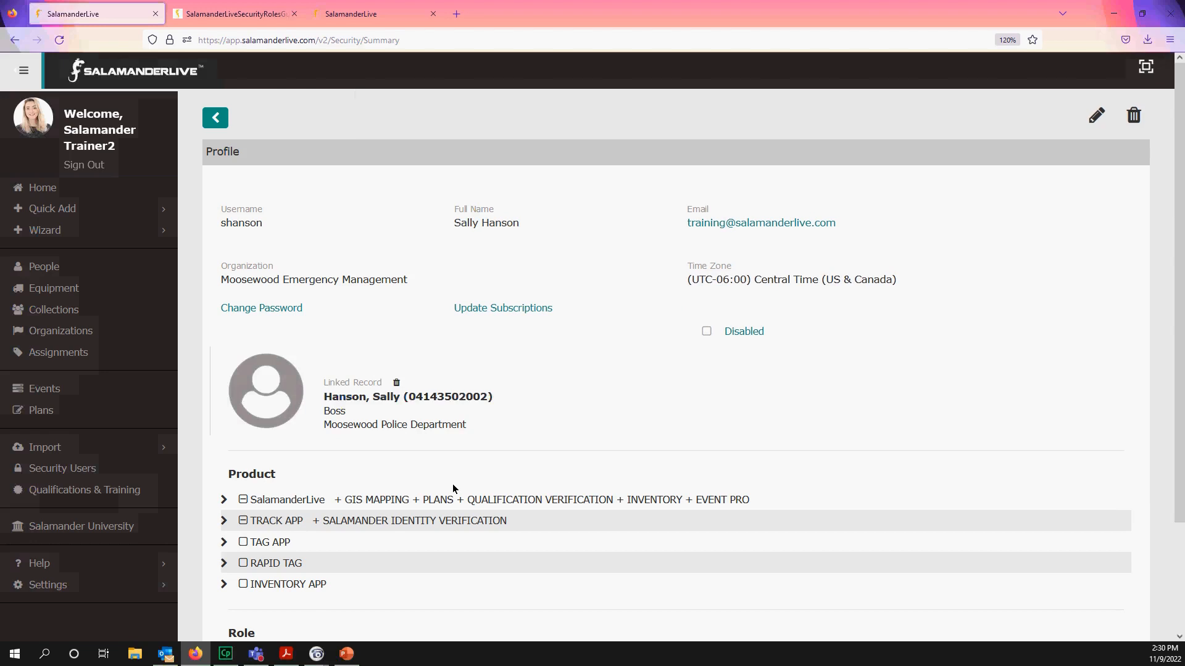
- Tick the SalamanderLive product checkbox so all of its modules are enabled
scroll(449, 499, down, 2)
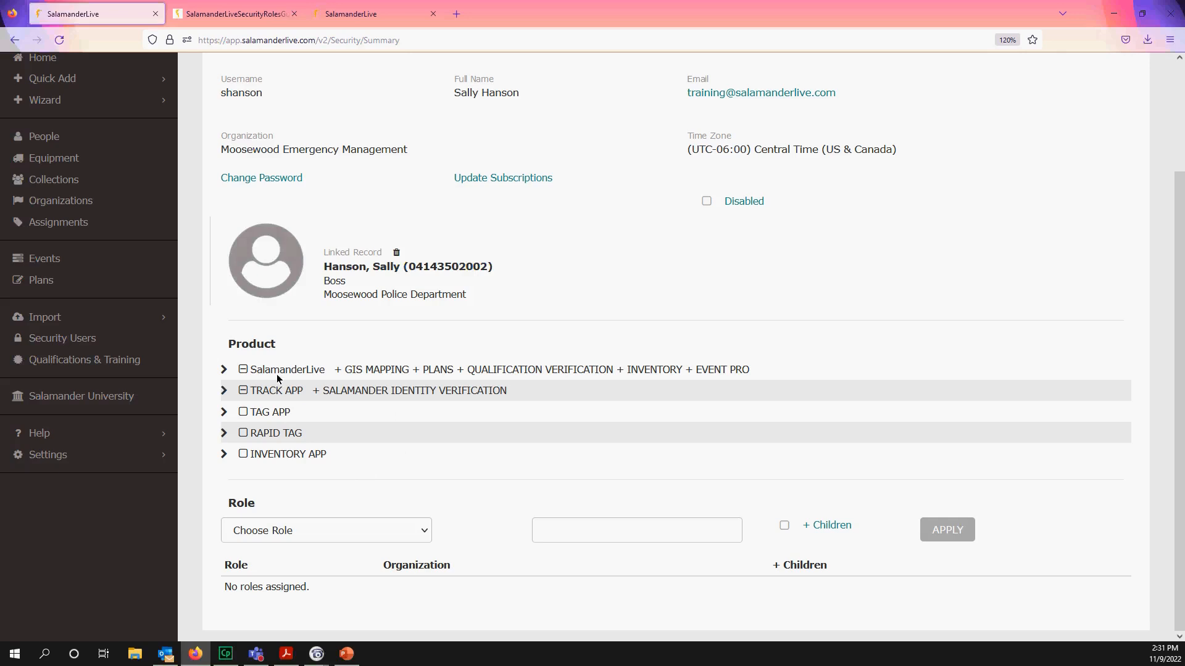
click(243, 369)
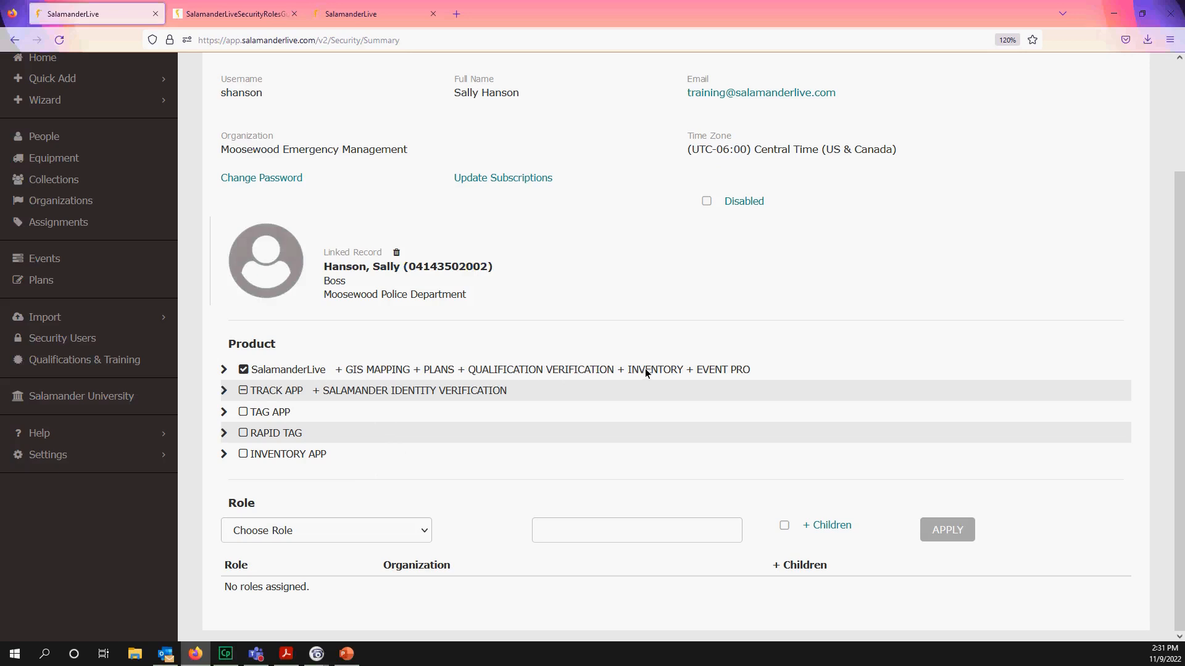
- Clear all SalamanderLive modules, then enable base SalamanderLive (SalLive Training) and INVENTORY
click(224, 373)
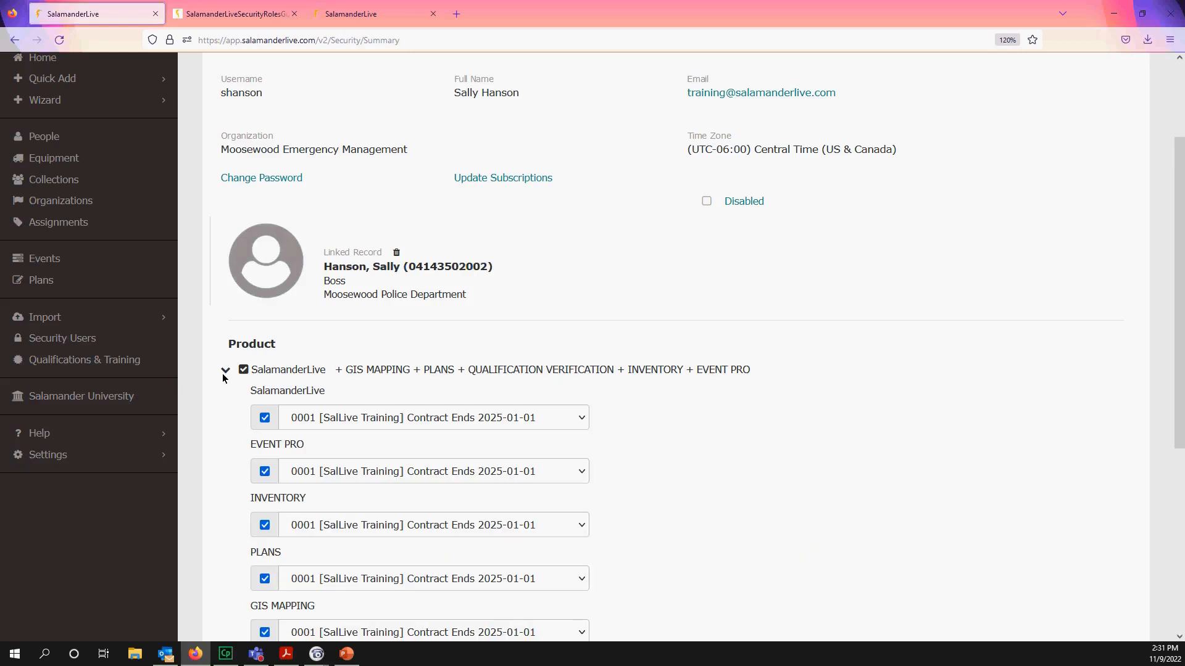
scroll(369, 436, down, 2)
scroll(368, 436, down, 2)
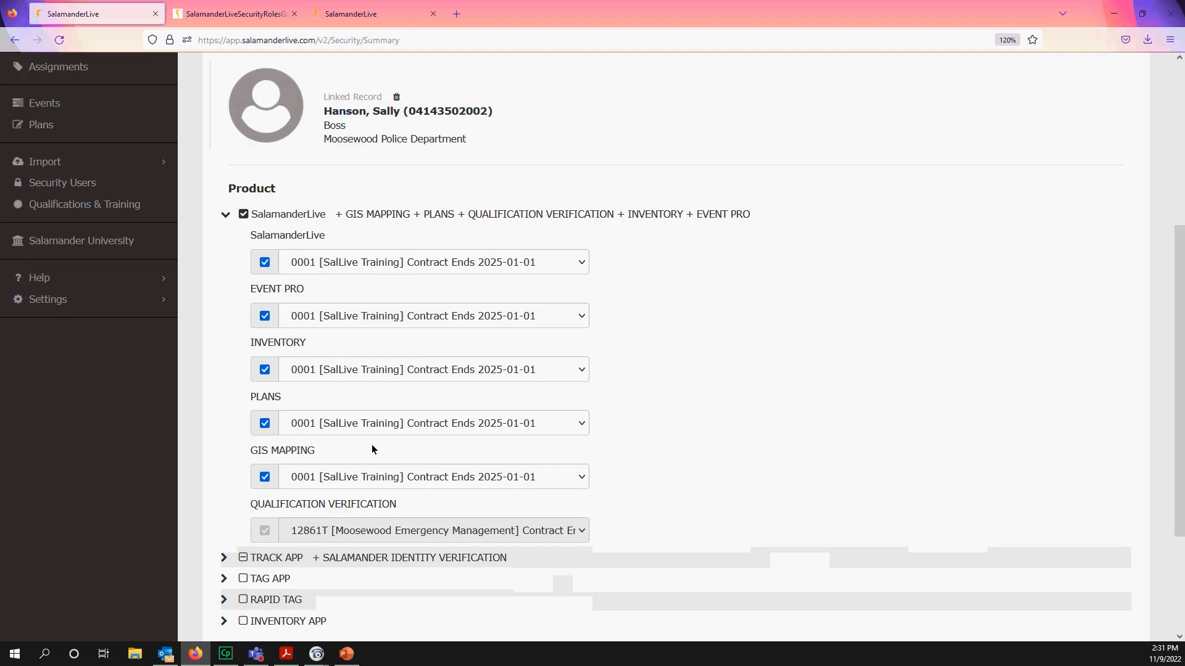
click(243, 214)
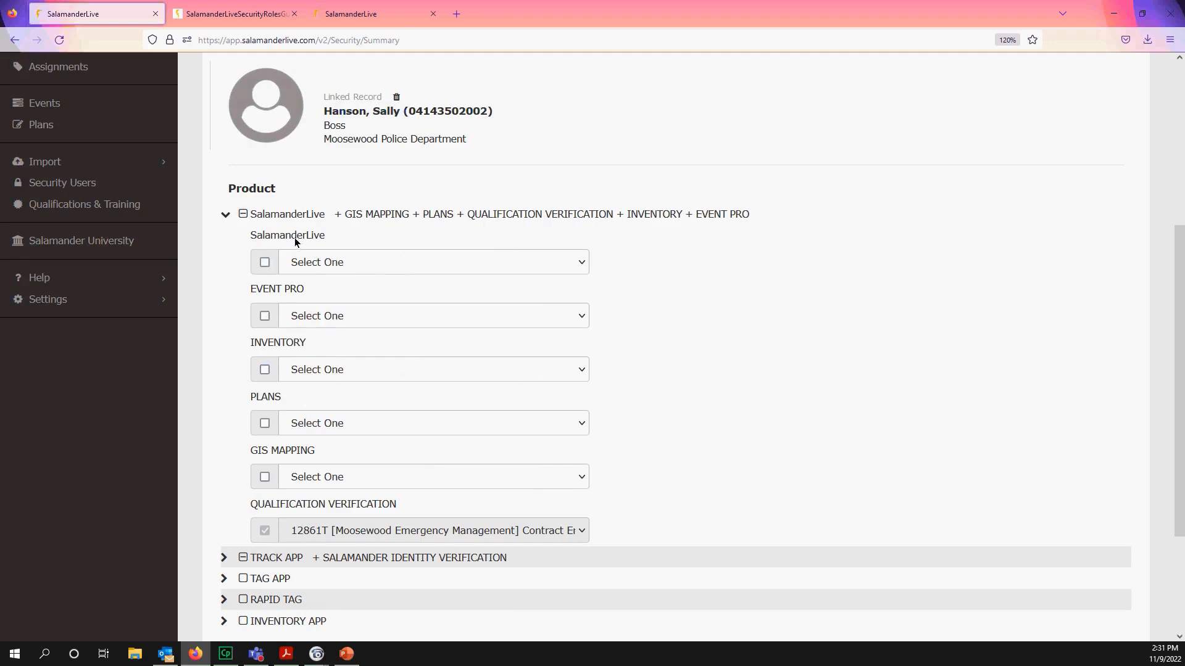
click(264, 263)
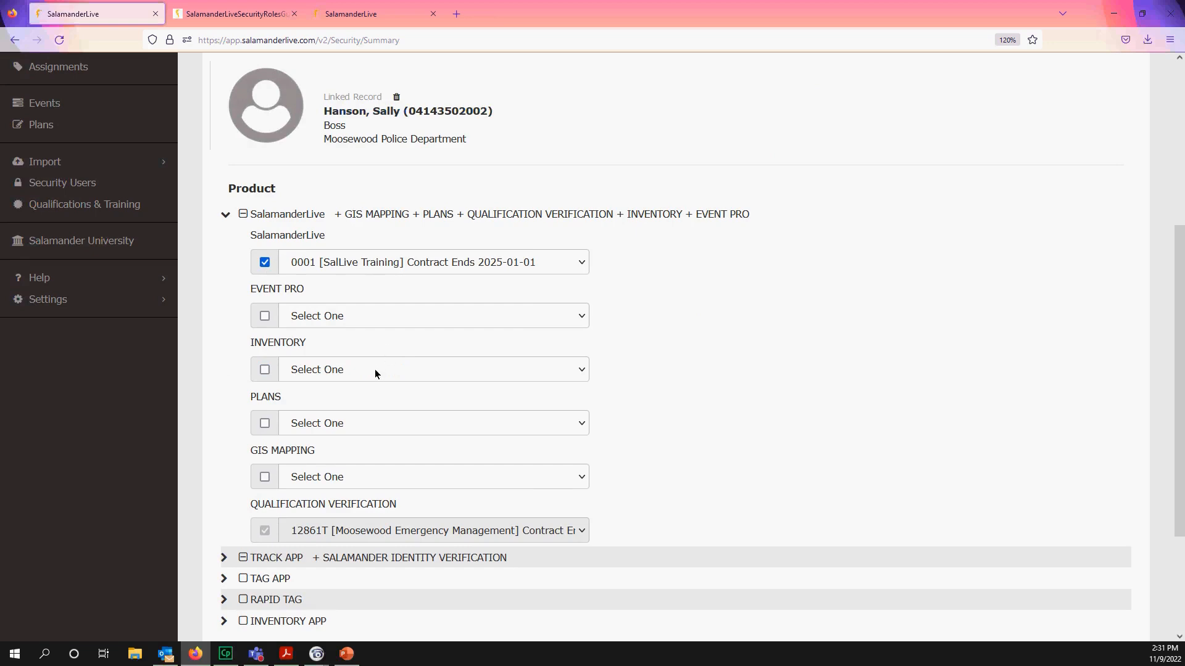
click(265, 370)
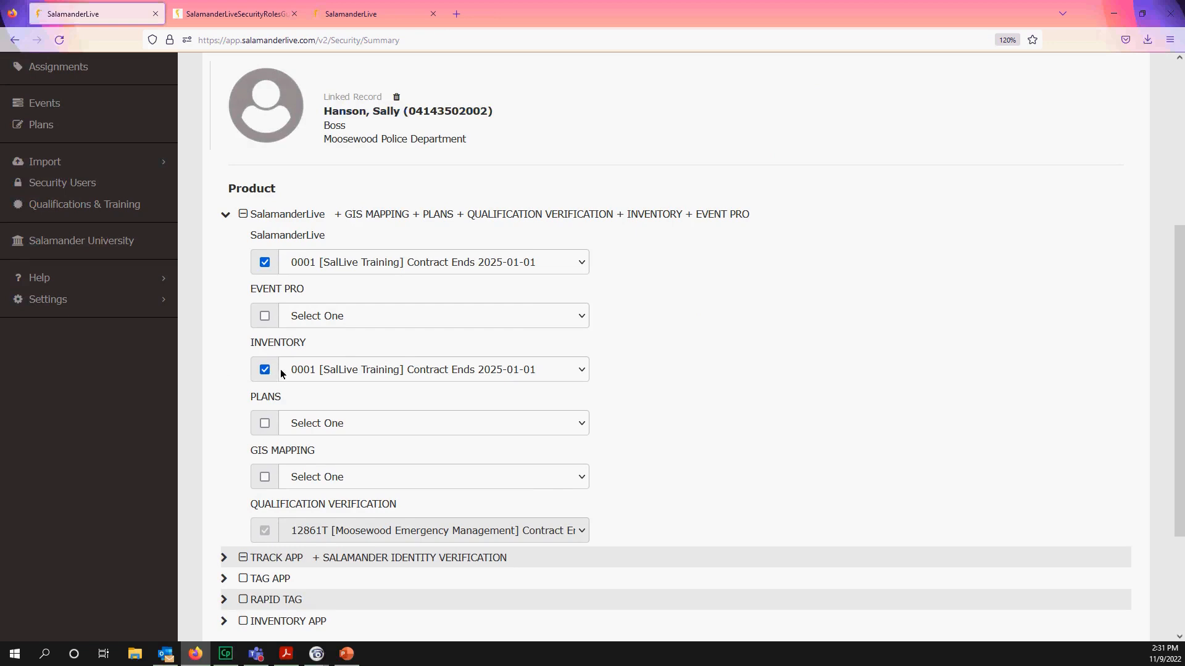
scroll(124, 314, up, 2)
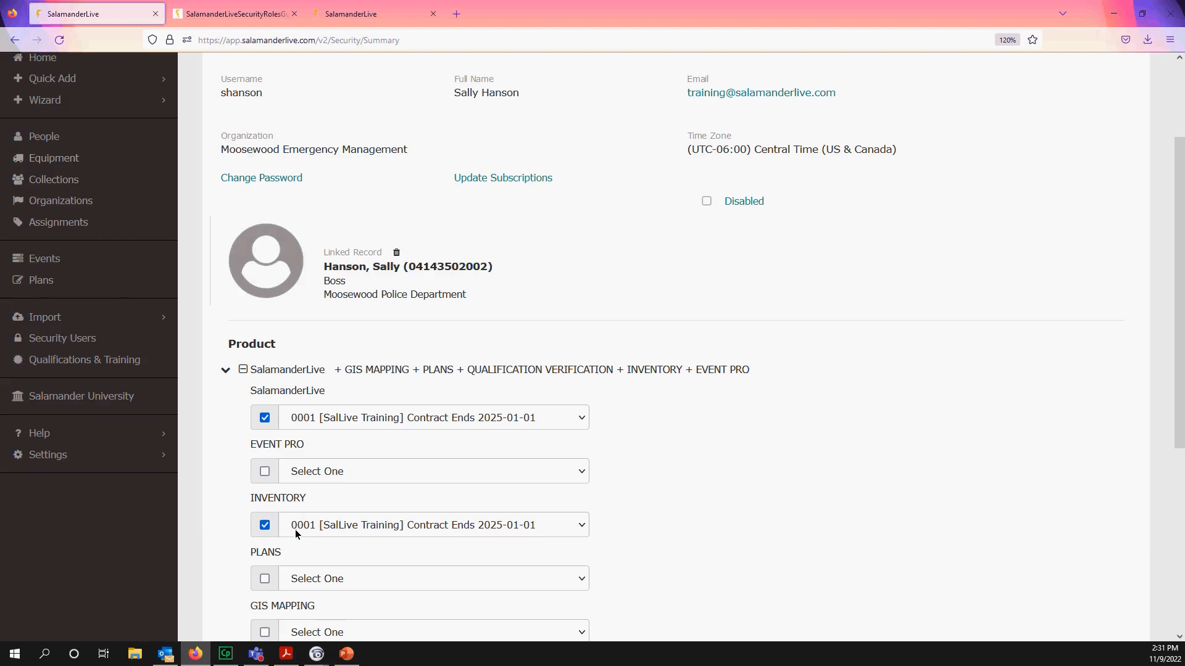
- Try EVENT PRO, PLANS and GIS MAPPING, ending with all three off and INVENTORY on
click(264, 473)
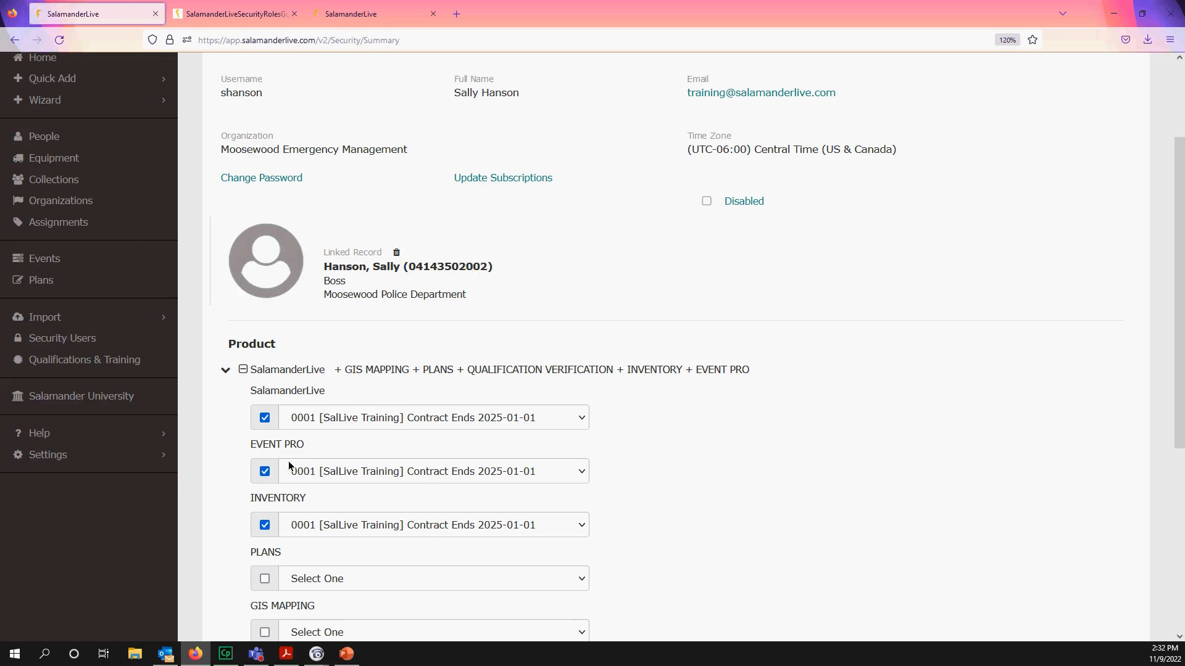
scroll(287, 461, down, 1)
click(264, 395)
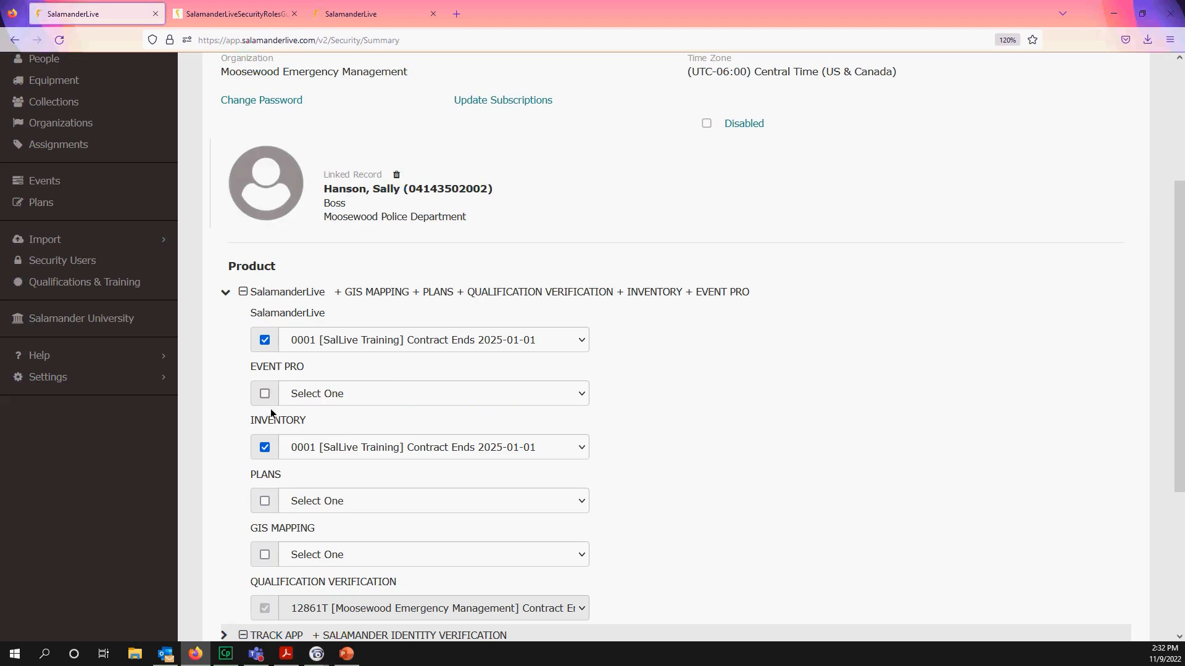
click(266, 447)
click(265, 501)
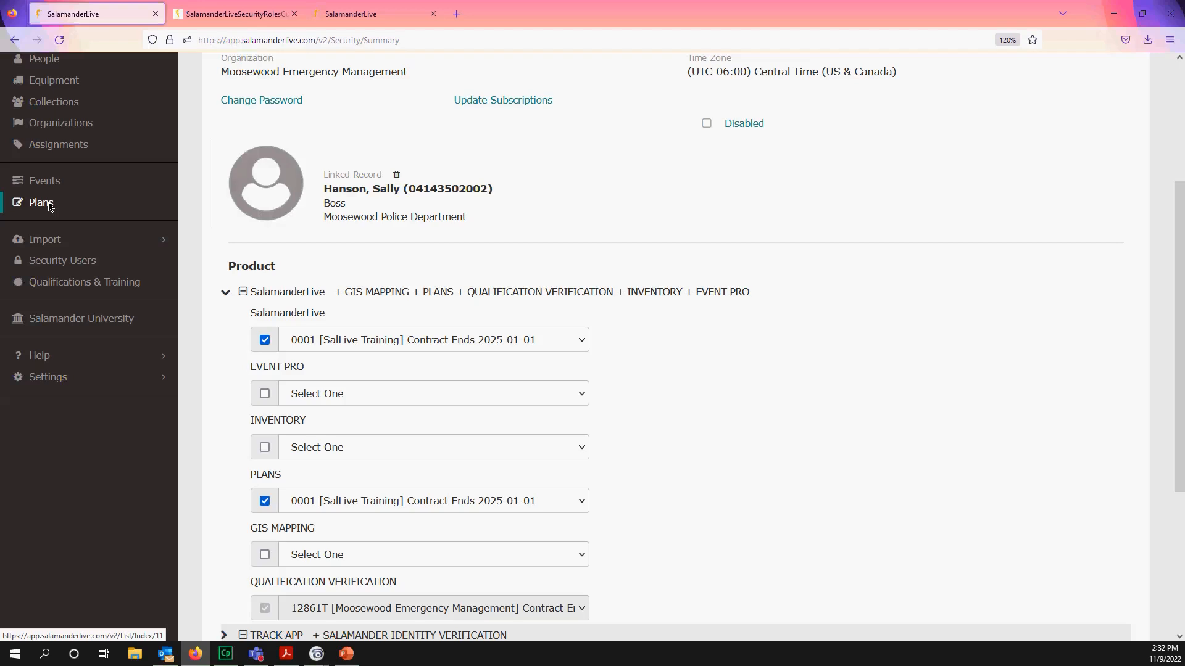
scroll(417, 495, down, 3)
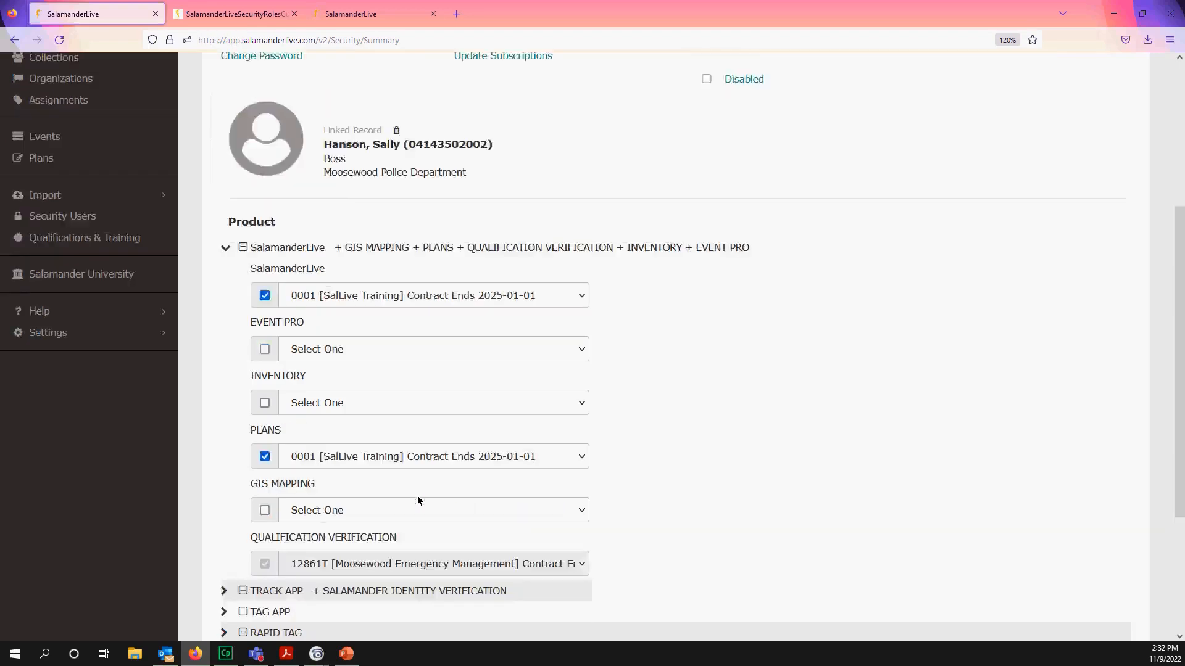
click(266, 402)
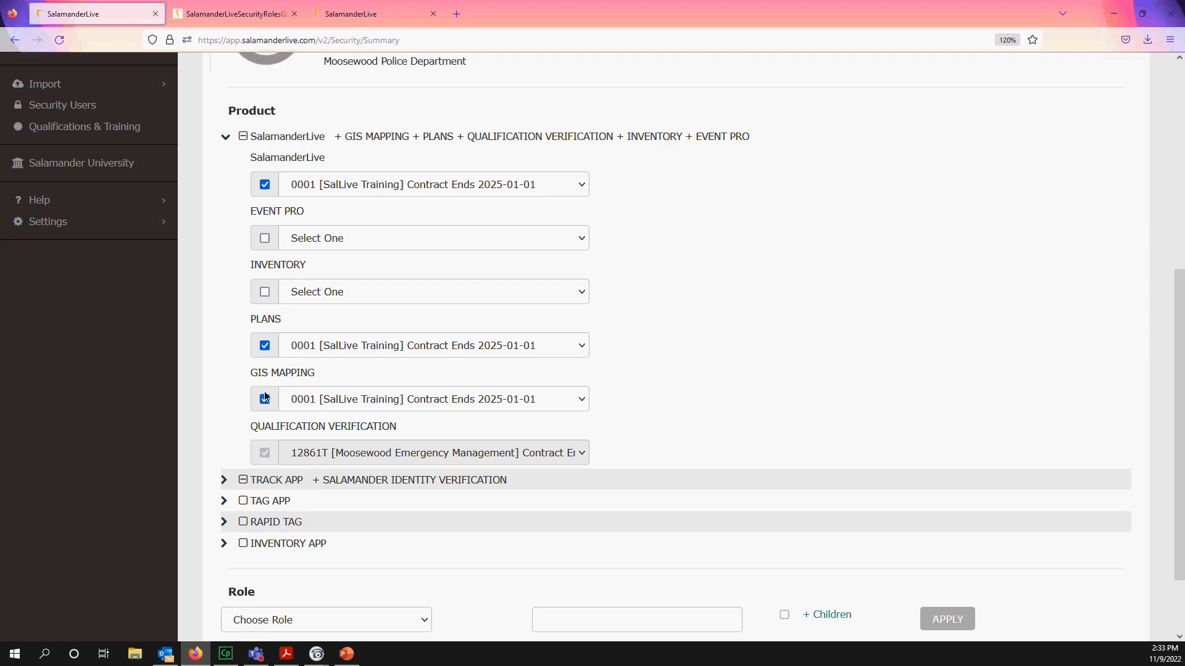
click(263, 344)
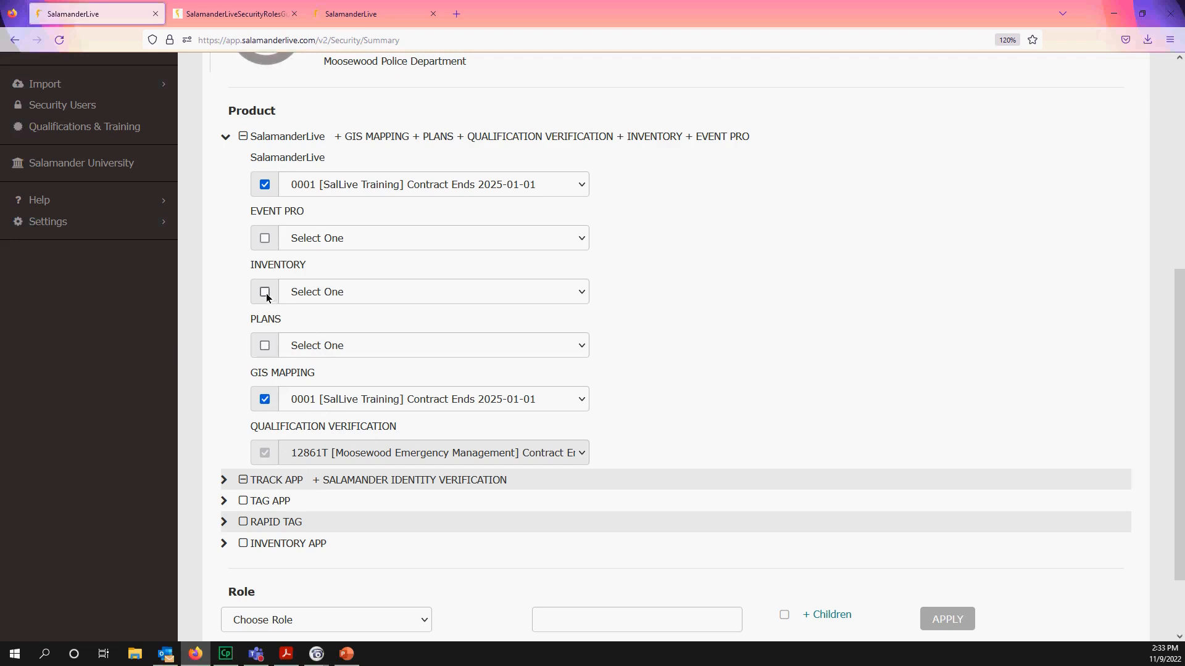
click(265, 294)
click(263, 398)
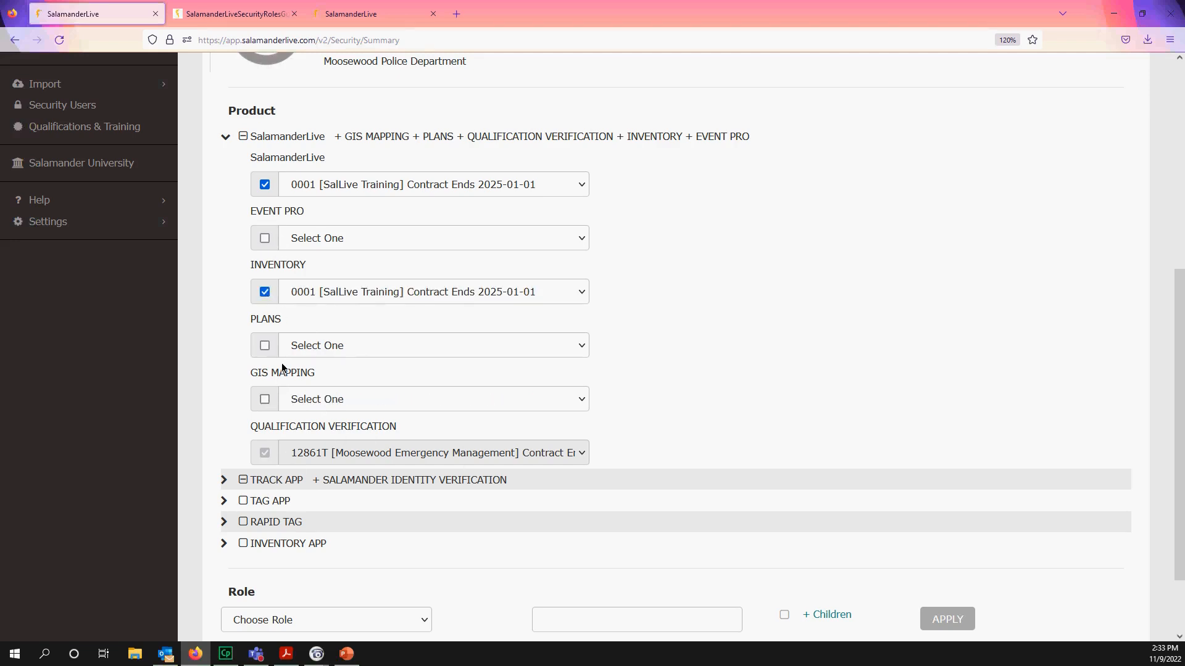
scroll(286, 483, down, 2)
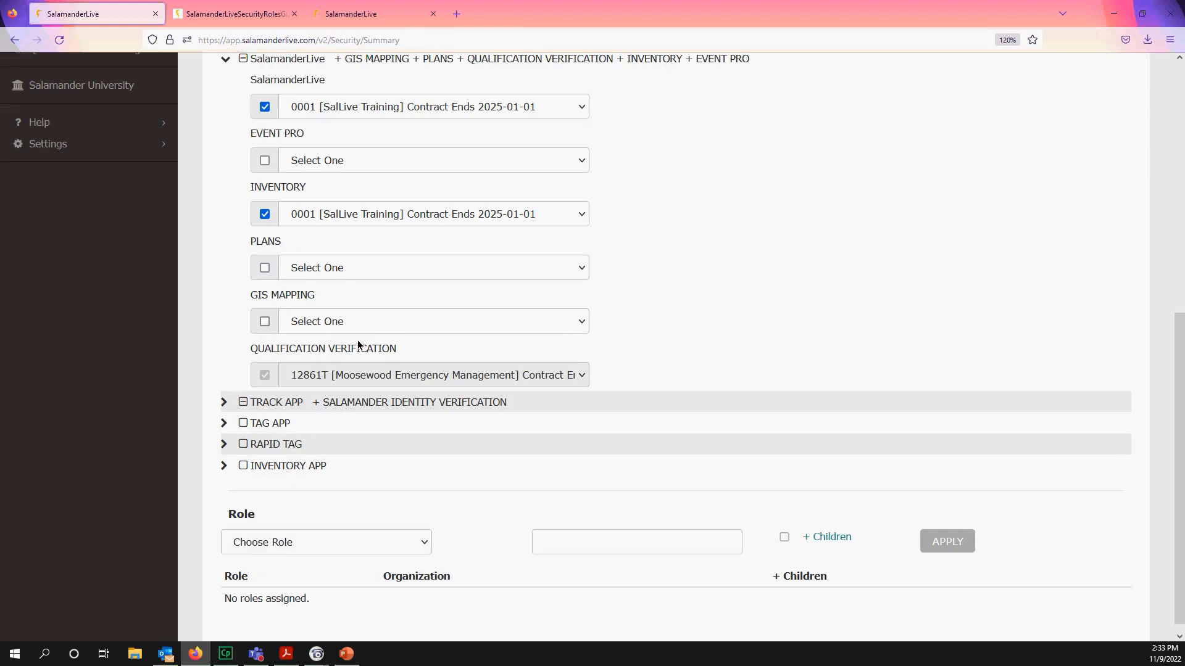
scroll(357, 340, up, 2)
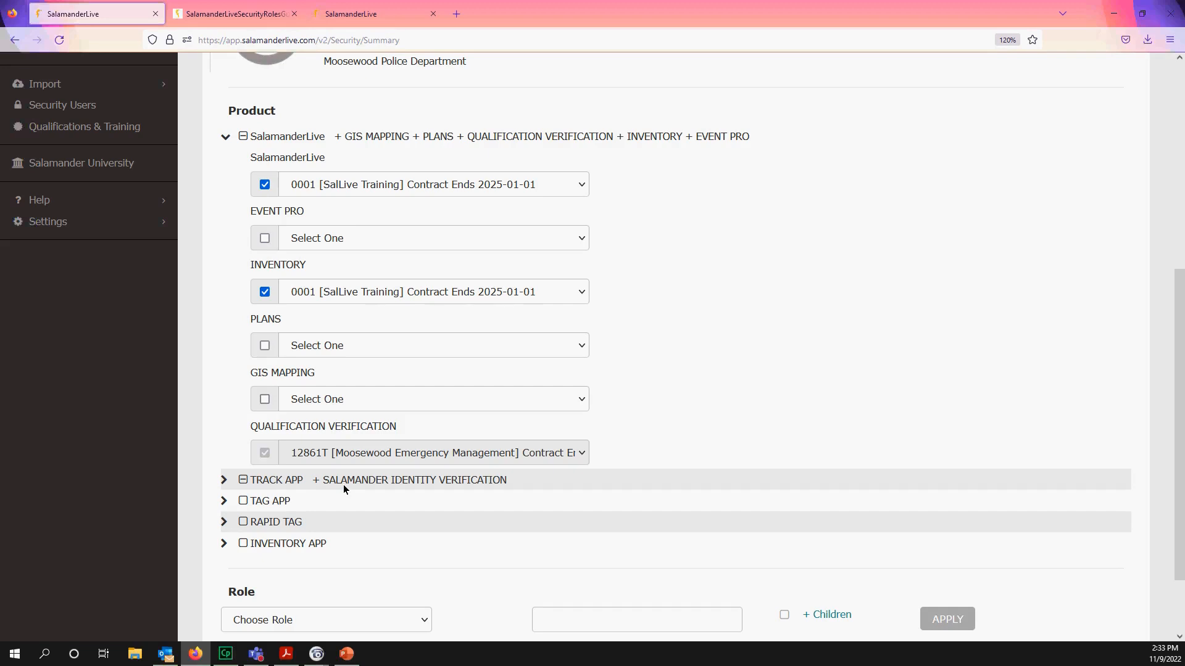
- Enable all TRACK APP products, including TAG APP
click(243, 481)
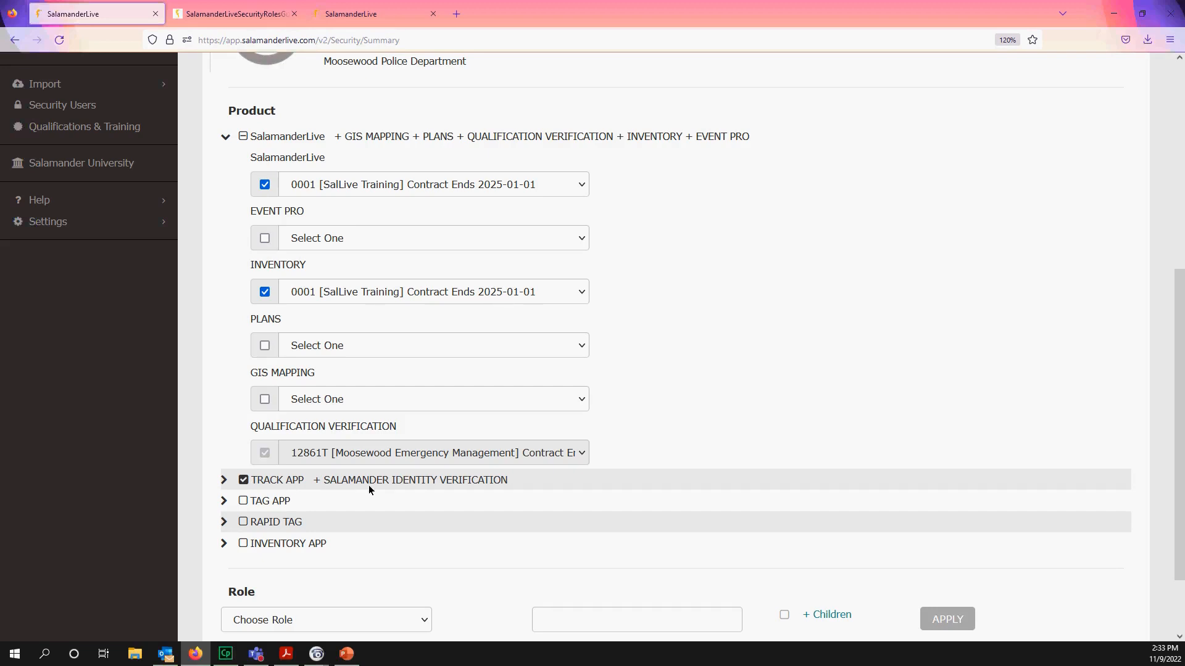
scroll(370, 484, down, 2)
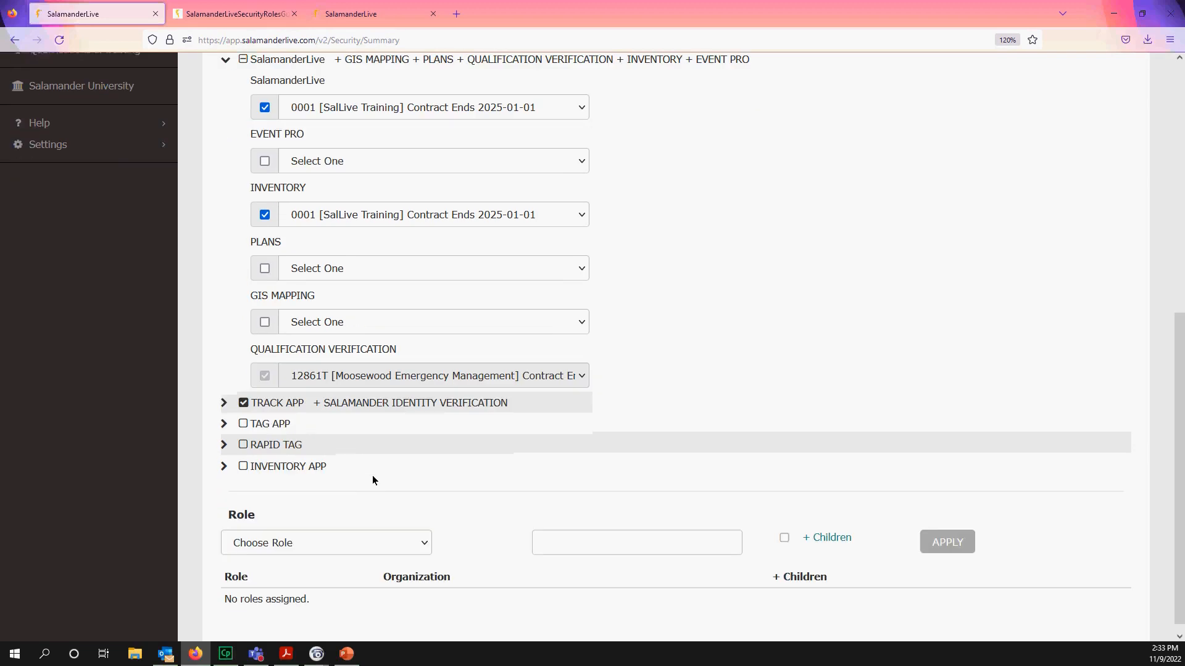
click(224, 402)
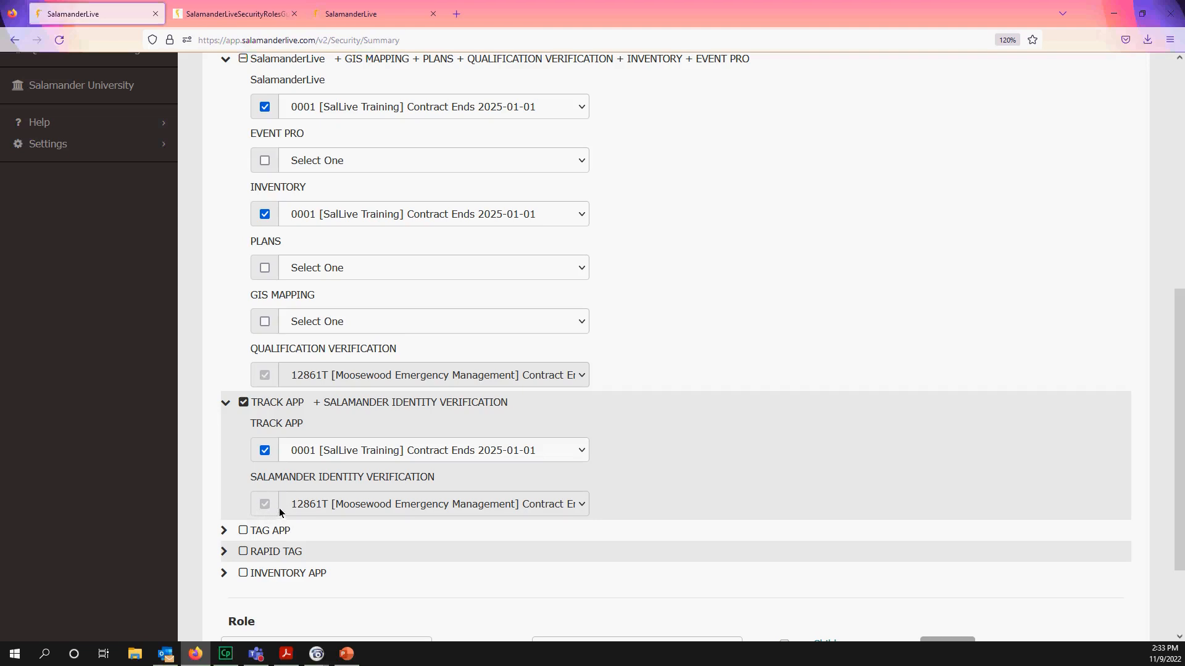
scroll(295, 505, down, 2)
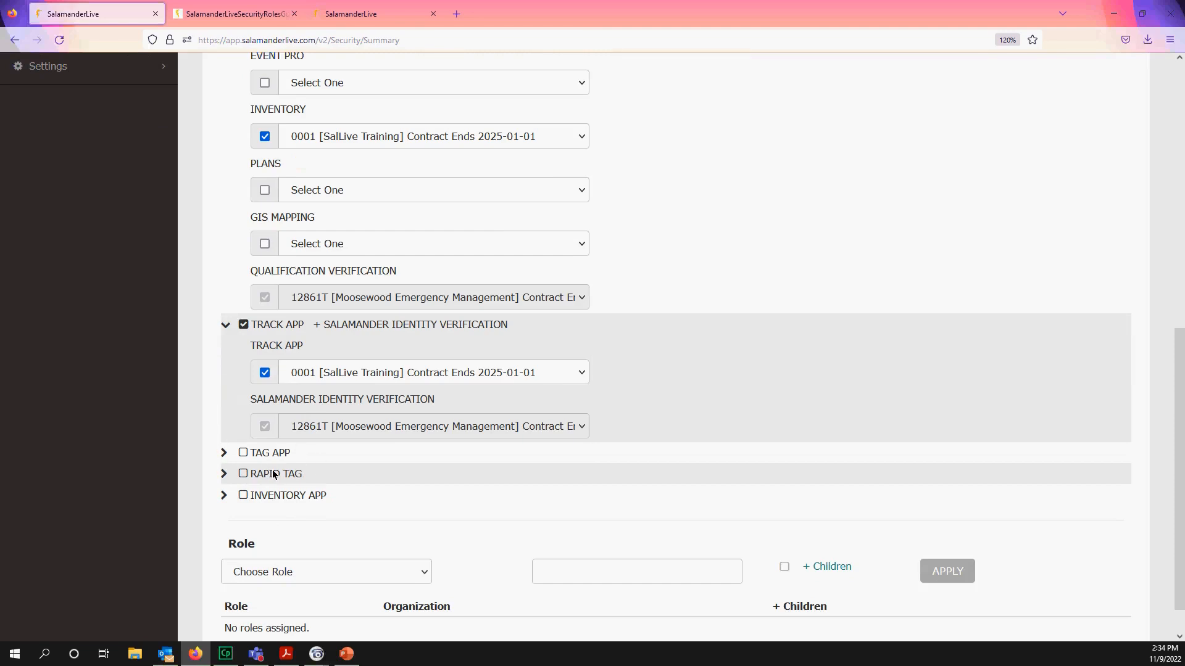
click(244, 453)
- Use the Linked Record trash icon to start unlinking the personnel record
scroll(339, 361, up, 4)
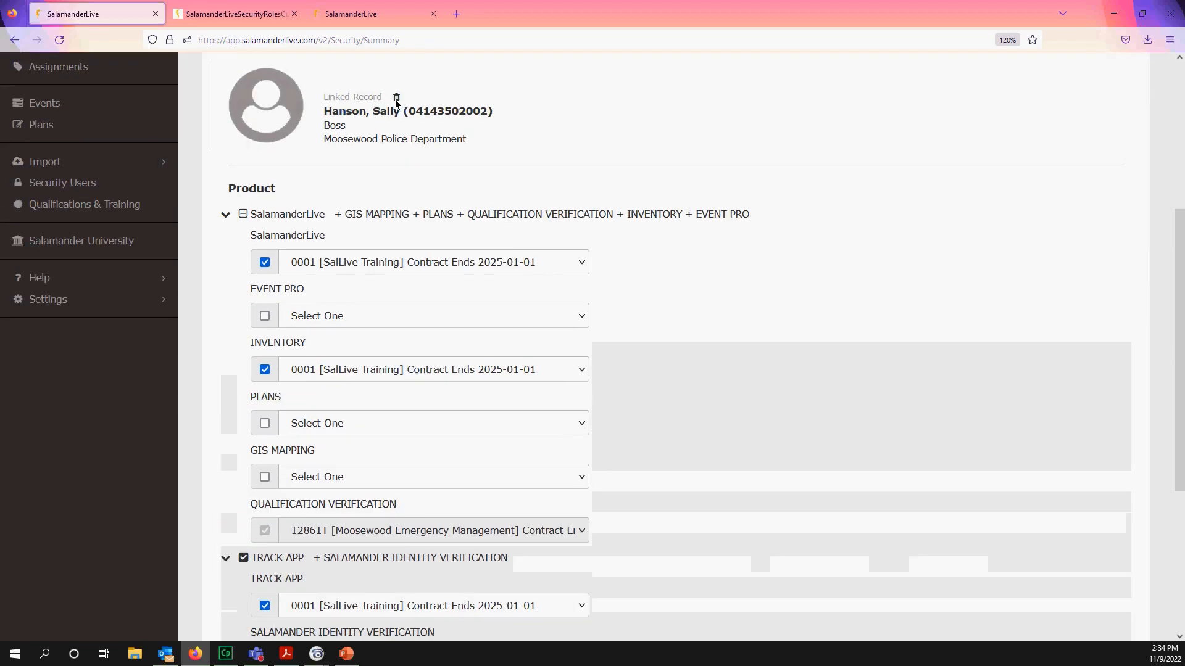
scroll(333, 554, down, 3)
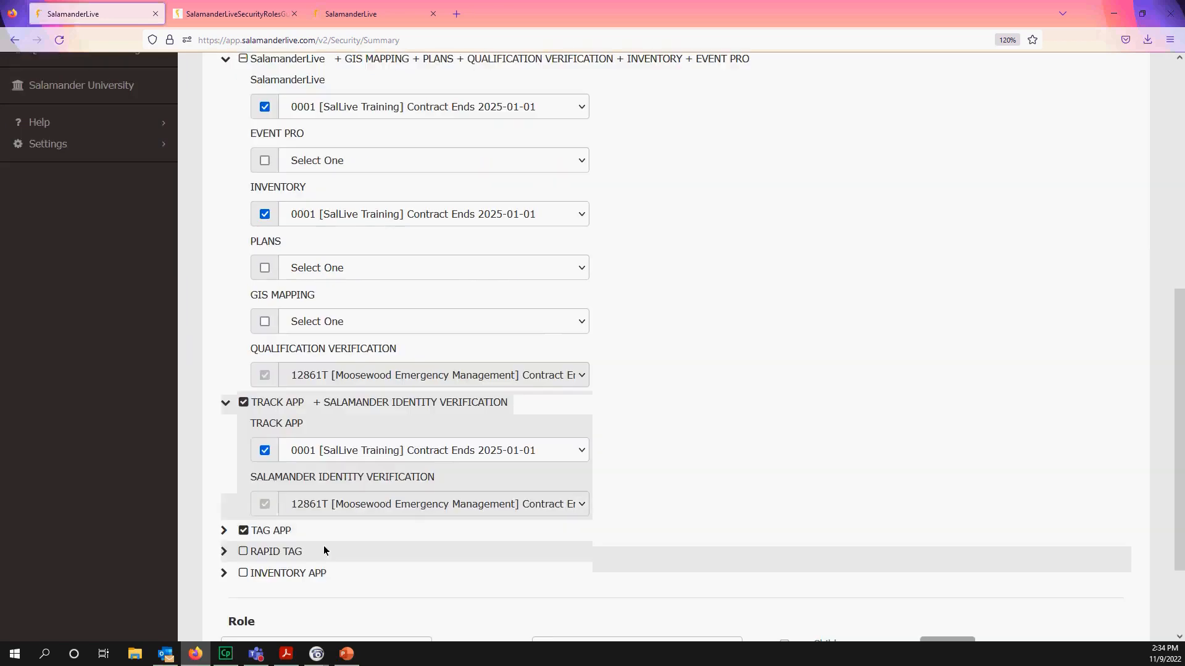
scroll(382, 215, up, 2)
scroll(381, 215, up, 3)
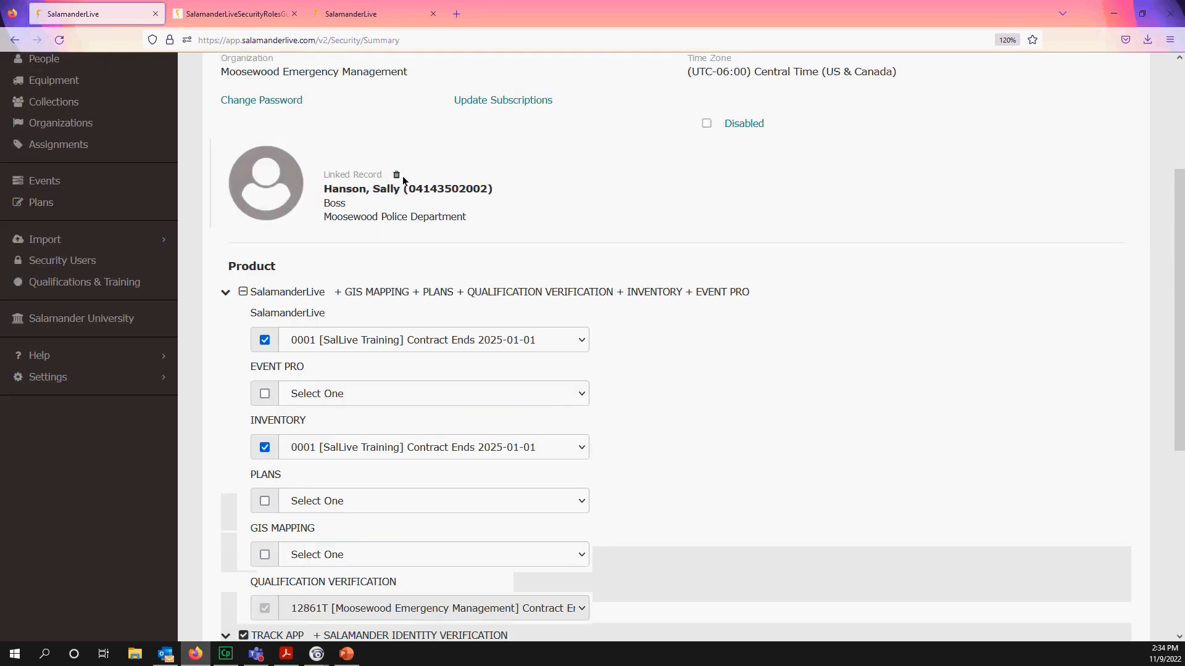
click(398, 175)
- Confirm the unlink and review the profile, which now has no linked personnel record
click(748, 199)
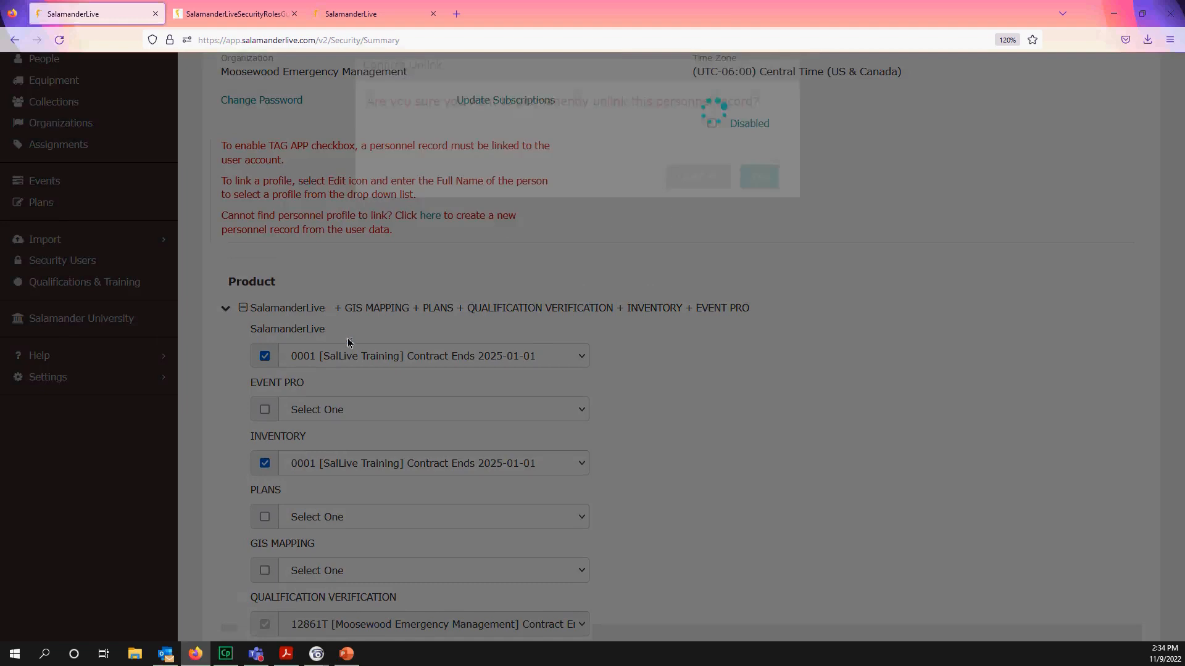
scroll(313, 391, down, 3)
scroll(270, 542, down, 2)
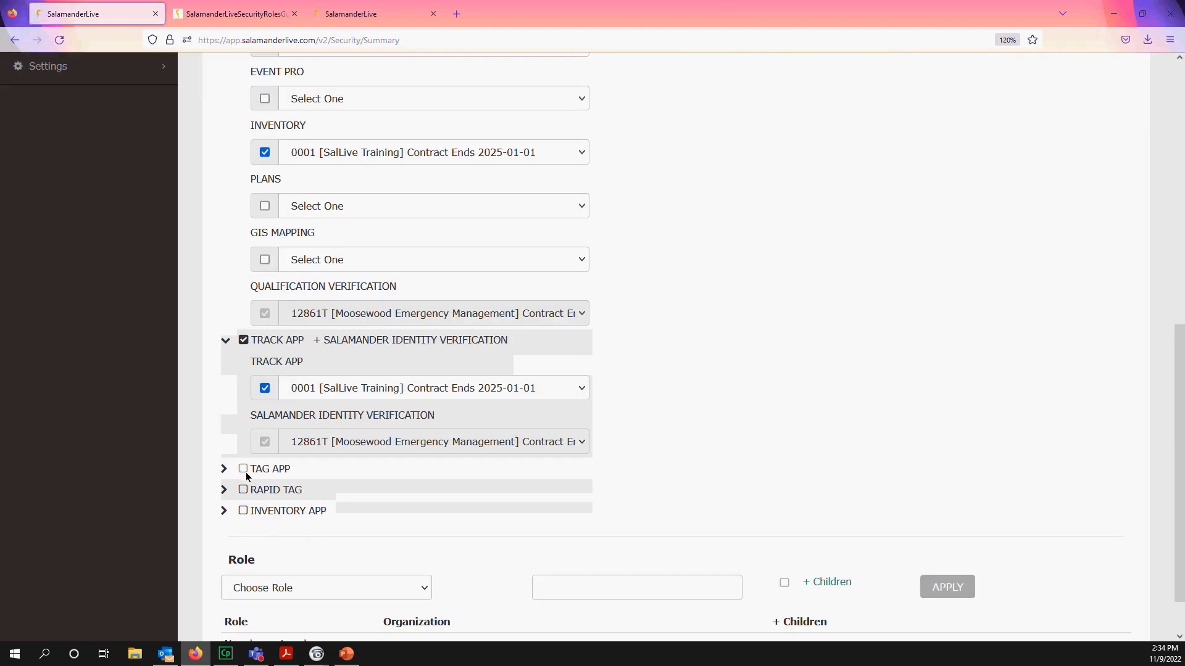
scroll(339, 370, up, 5)
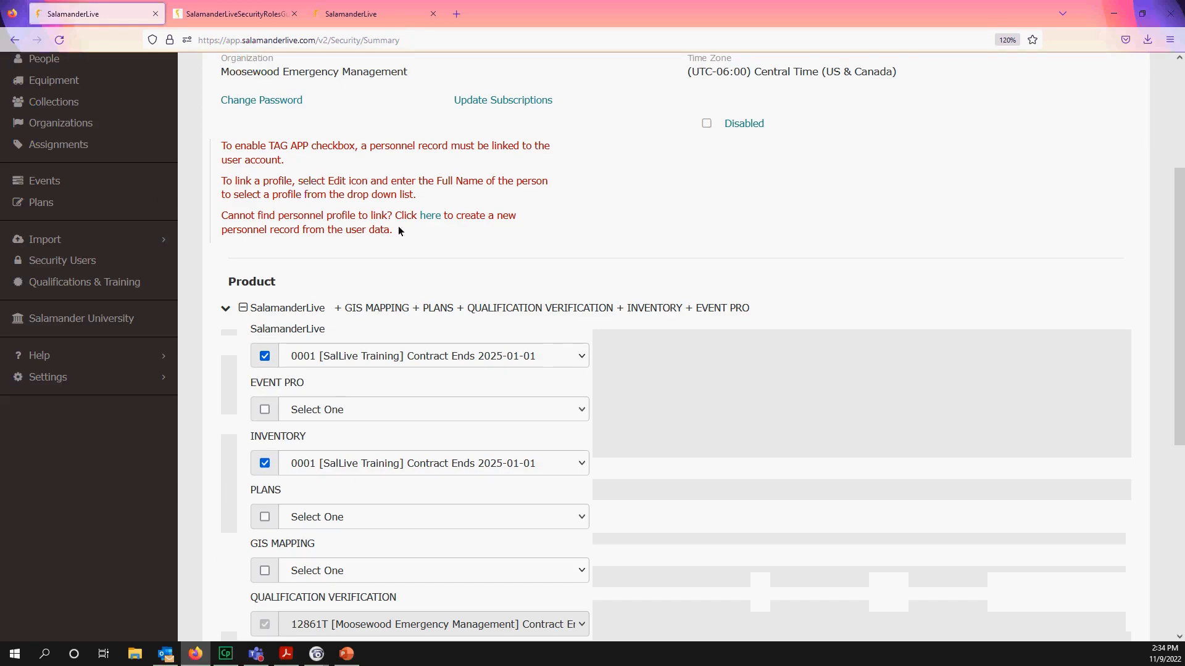
scroll(815, 224, up, 3)
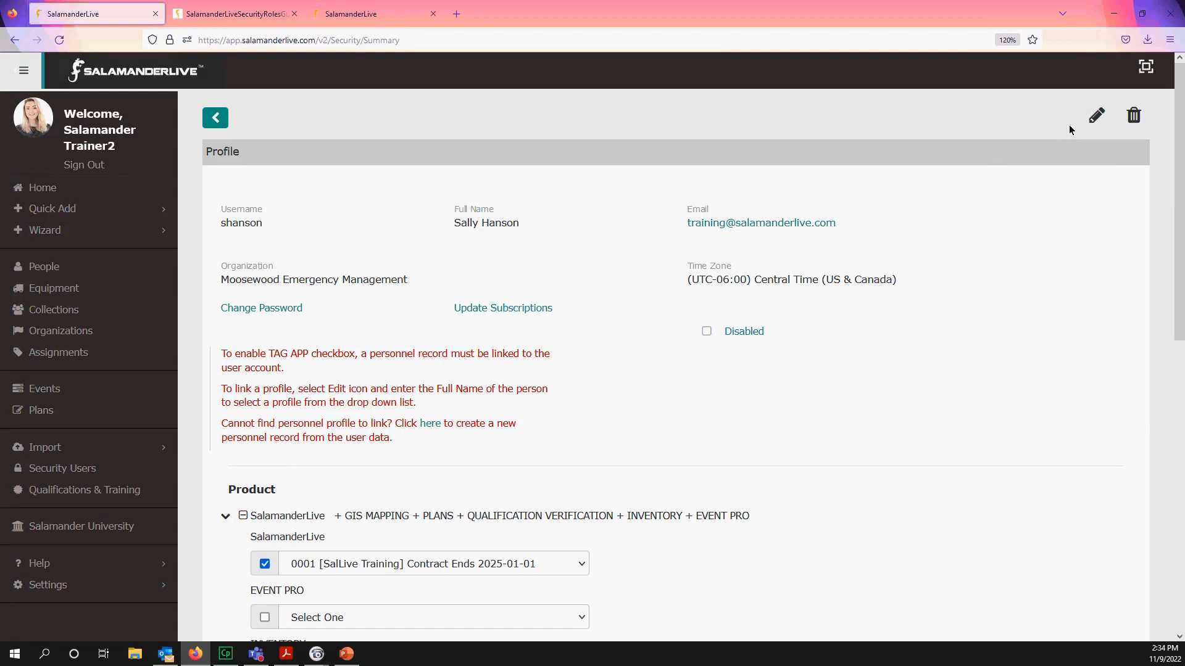
scroll(949, 253, down, 8)
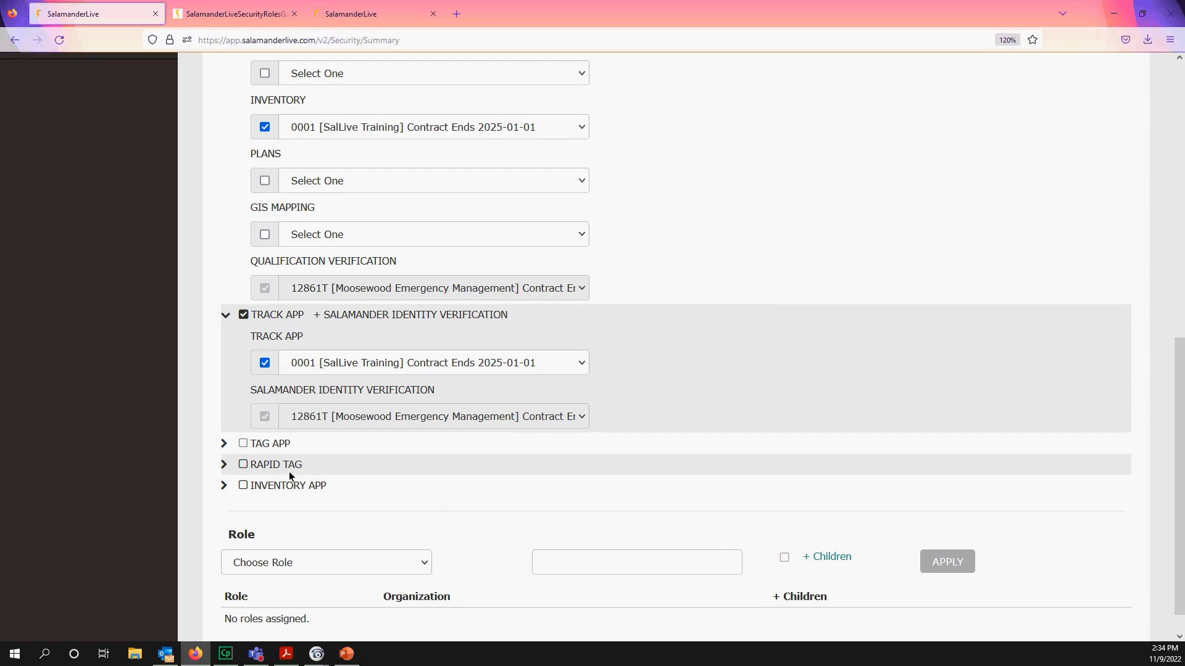
- Switch the RAPID TAG product on and then back off
click(243, 466)
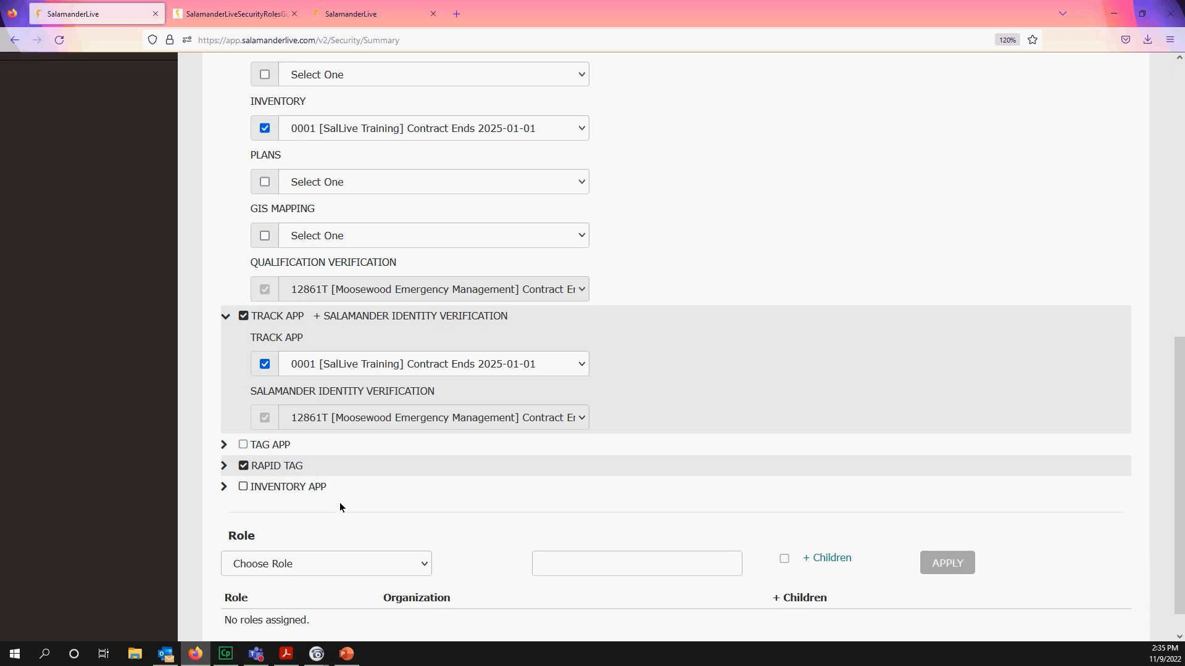
scroll(339, 502, up, 5)
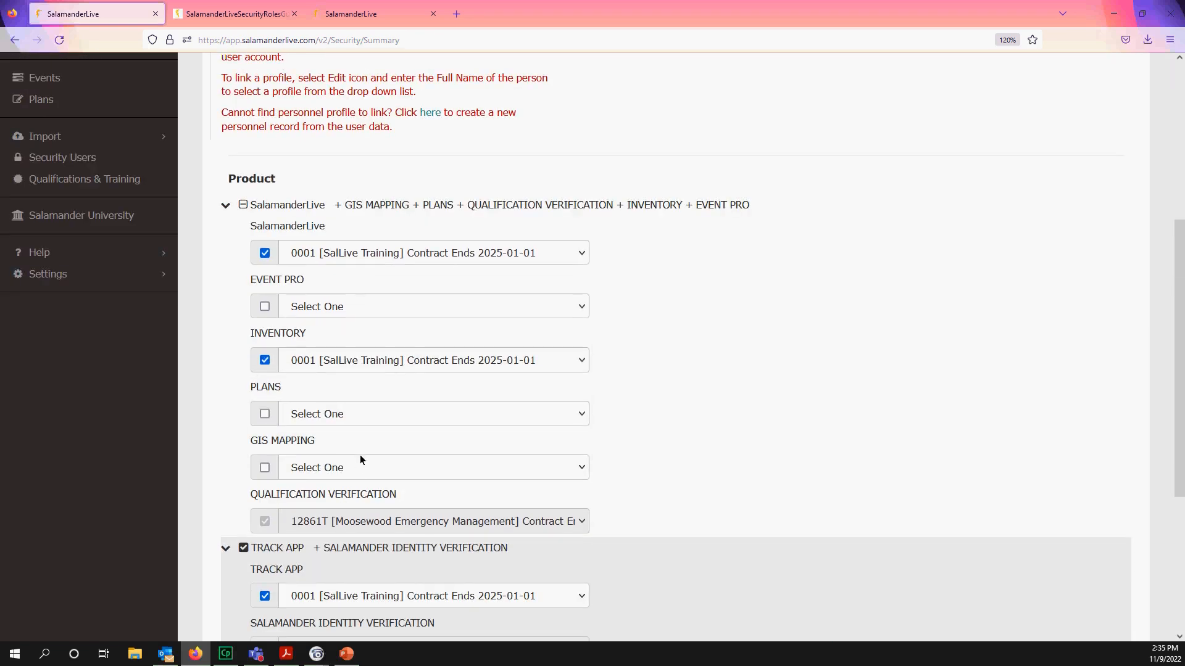
scroll(339, 454, down, 2)
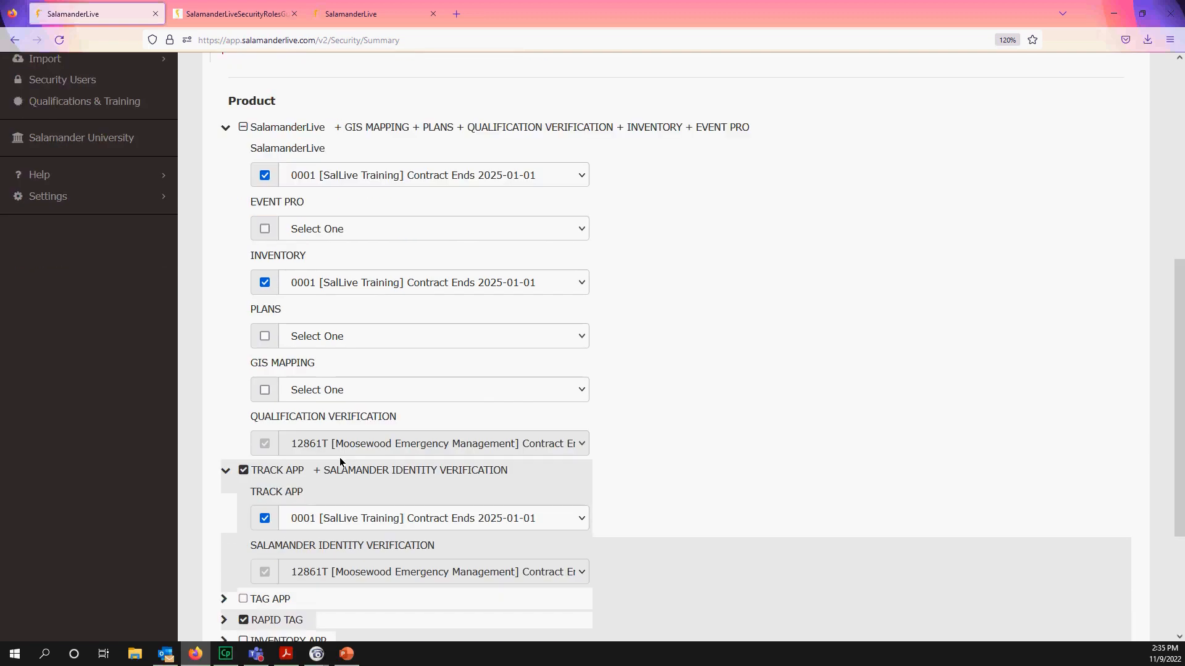
scroll(339, 461, up, 8)
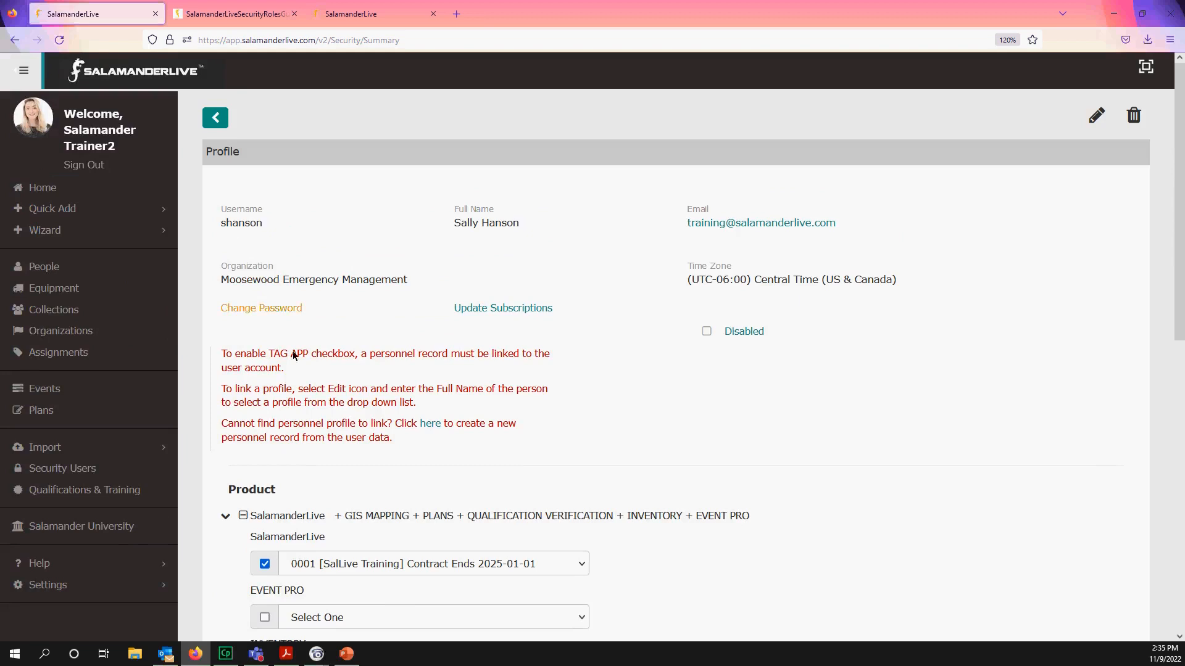
scroll(331, 429, down, 5)
scroll(314, 346, down, 5)
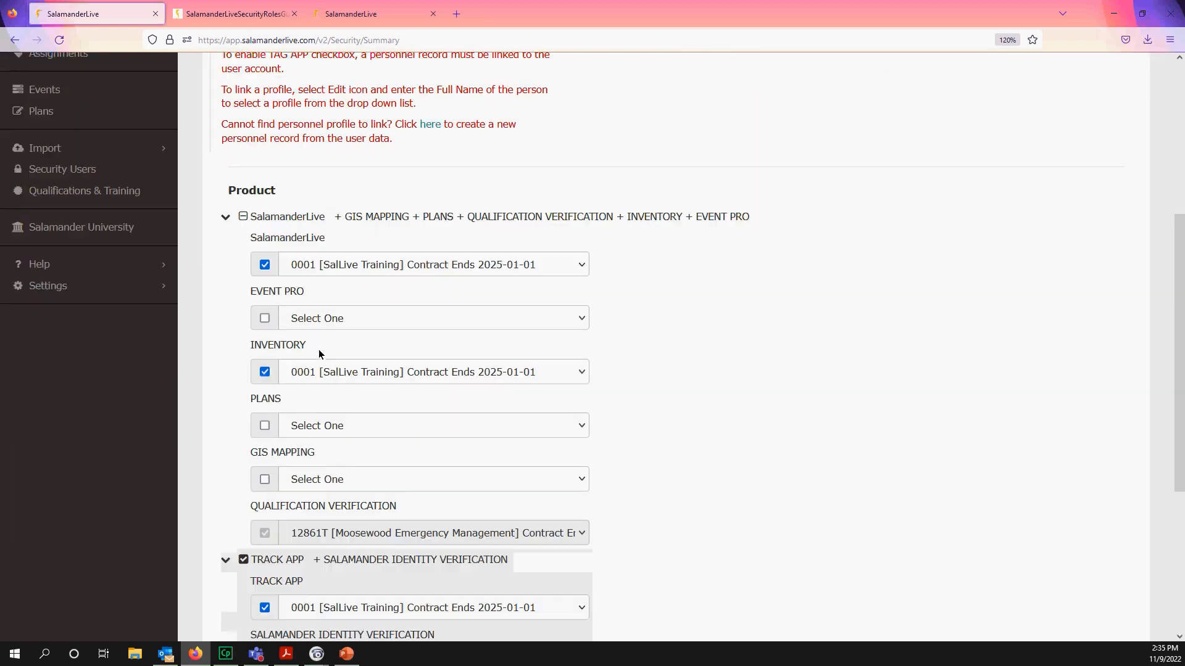
scroll(364, 527, up, 8)
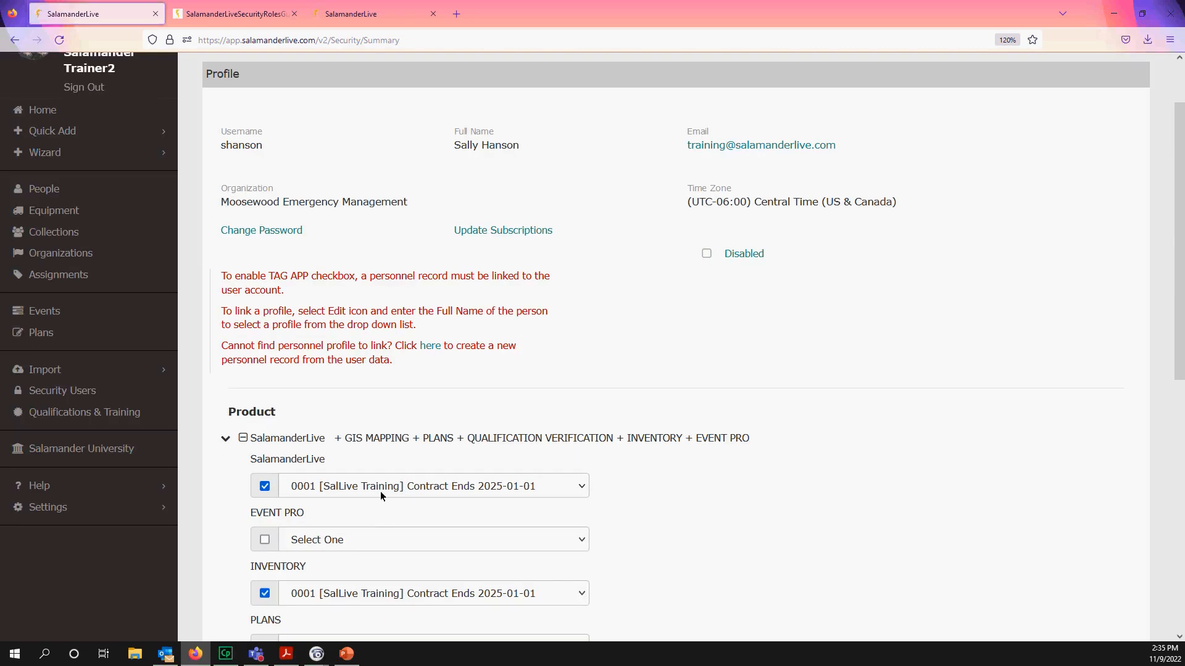
scroll(609, 377, down, 11)
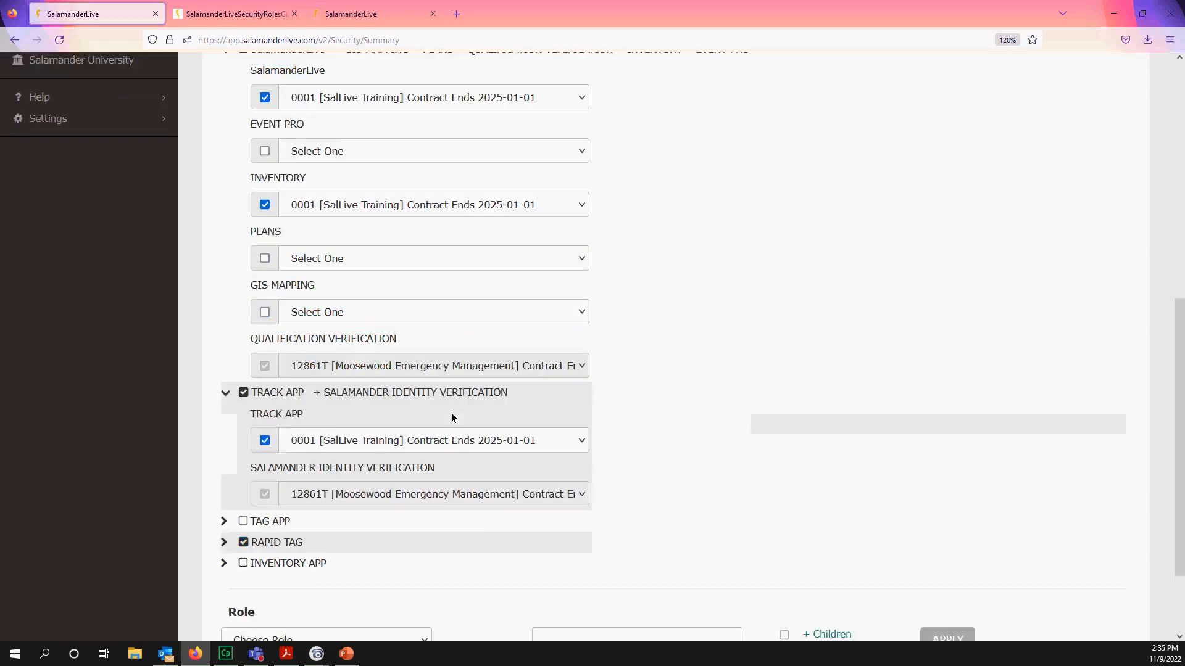
click(244, 434)
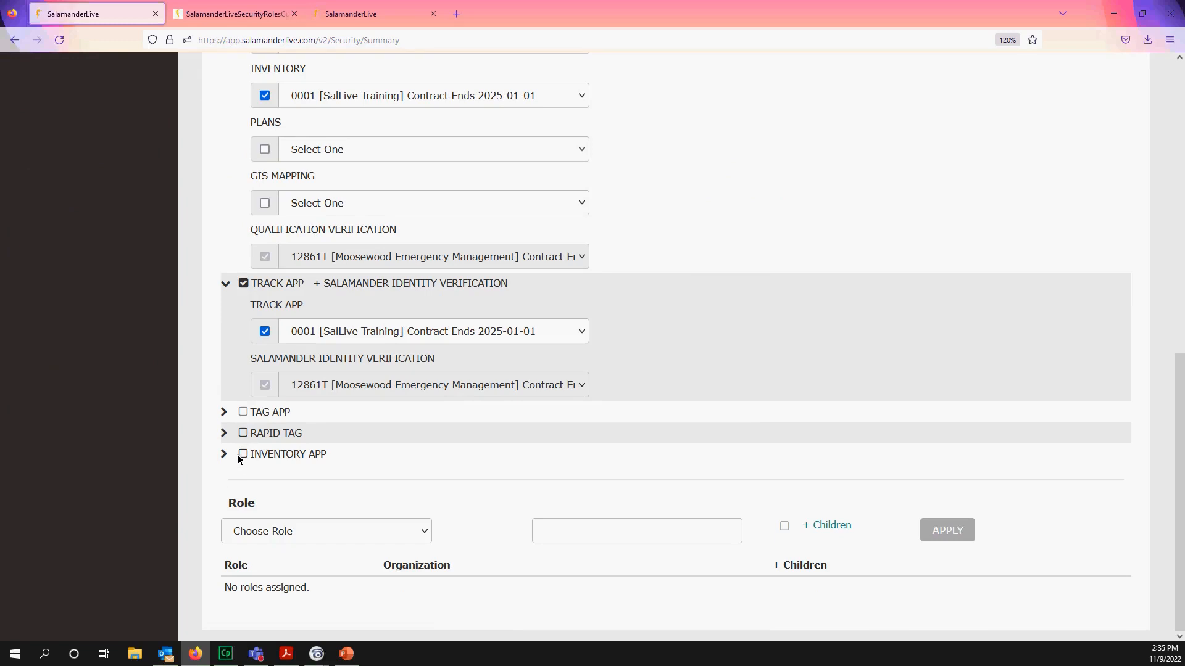
- Enable INVENTORY APP and turn off the TRACK APP product
scroll(305, 194, up, 3)
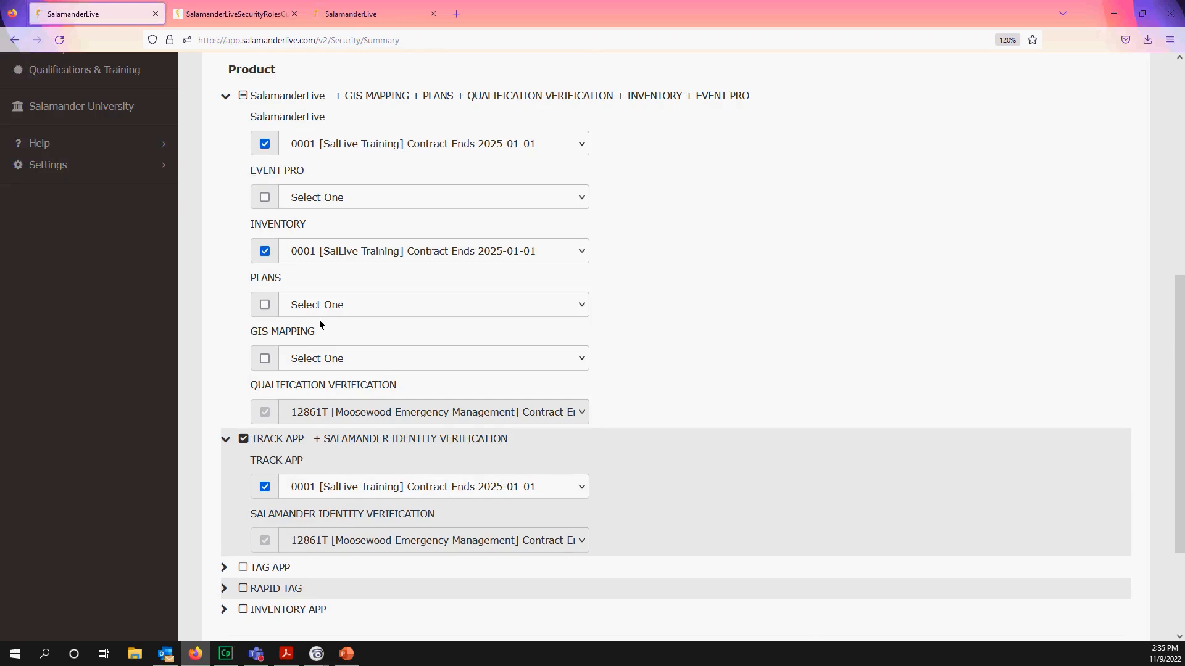
scroll(320, 321, down, 2)
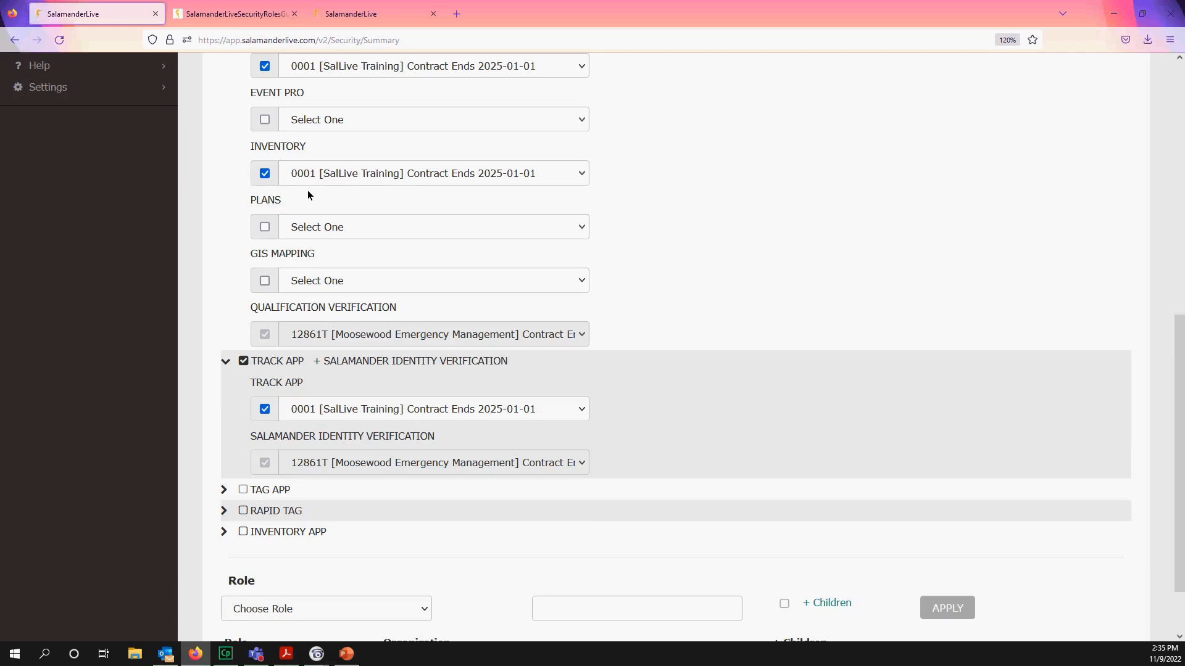
click(243, 532)
scroll(362, 352, up, 4)
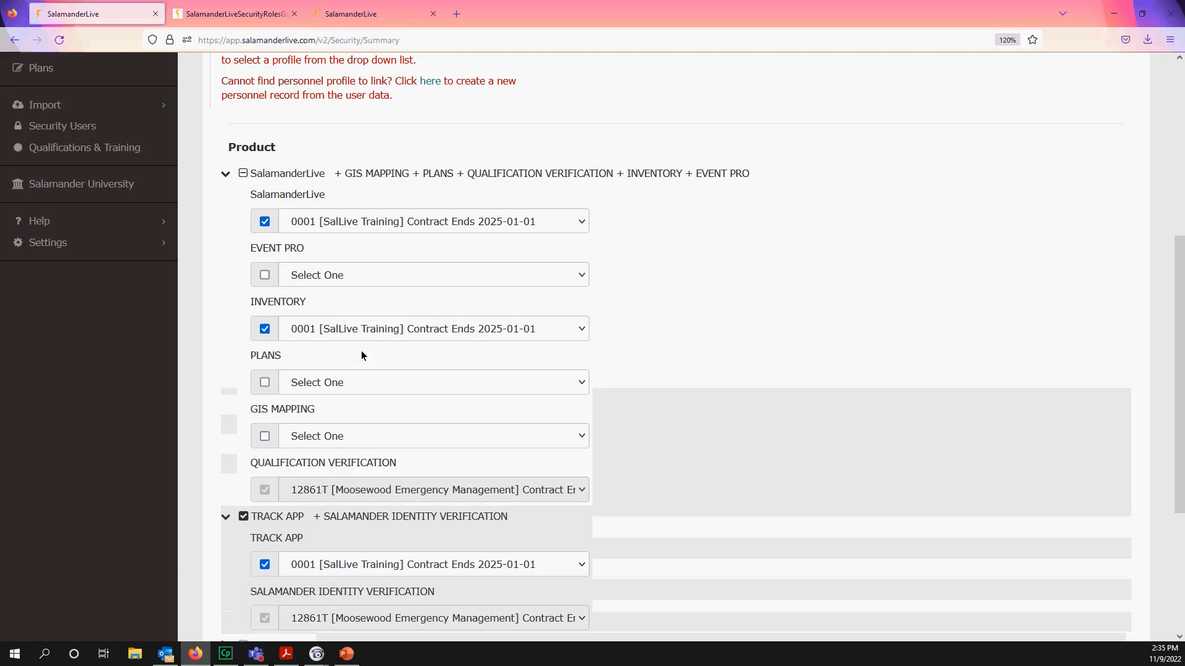
click(243, 516)
scroll(310, 284, down, 2)
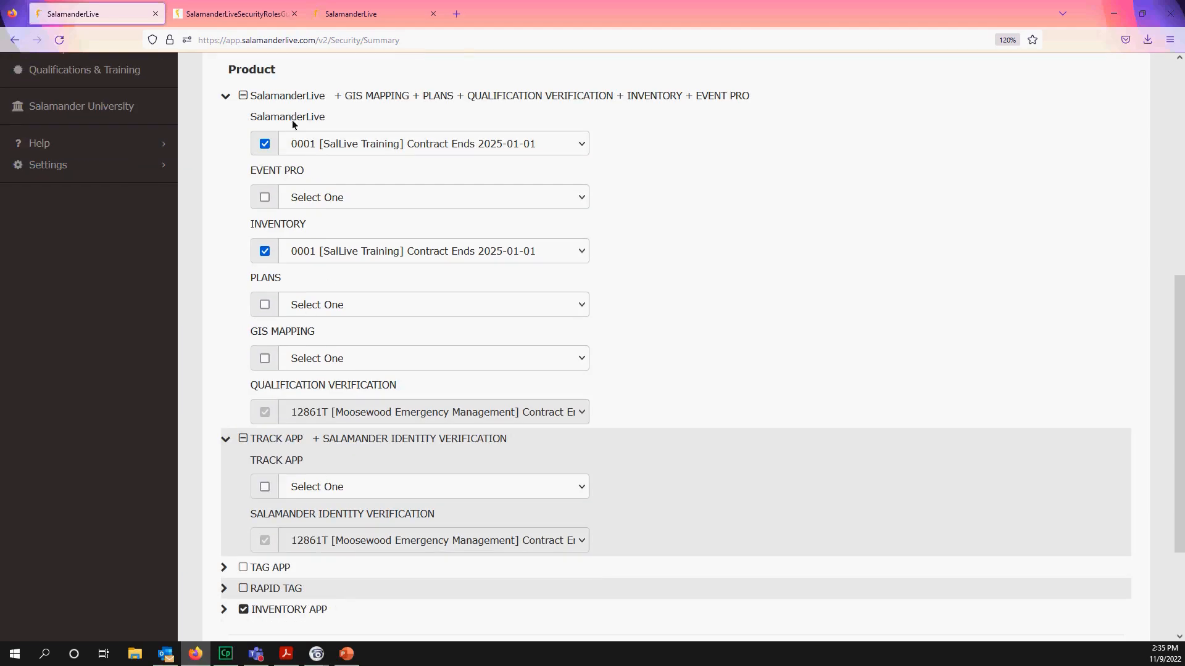
scroll(324, 490, down, 4)
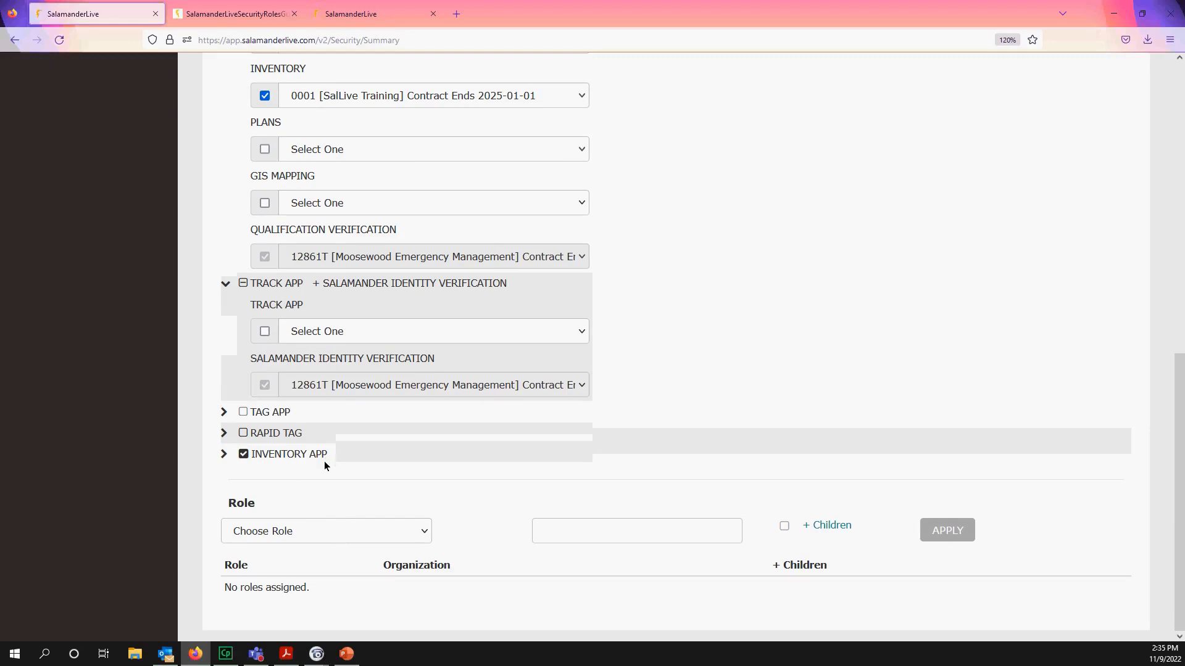
scroll(340, 475, up, 4)
scroll(354, 488, down, 4)
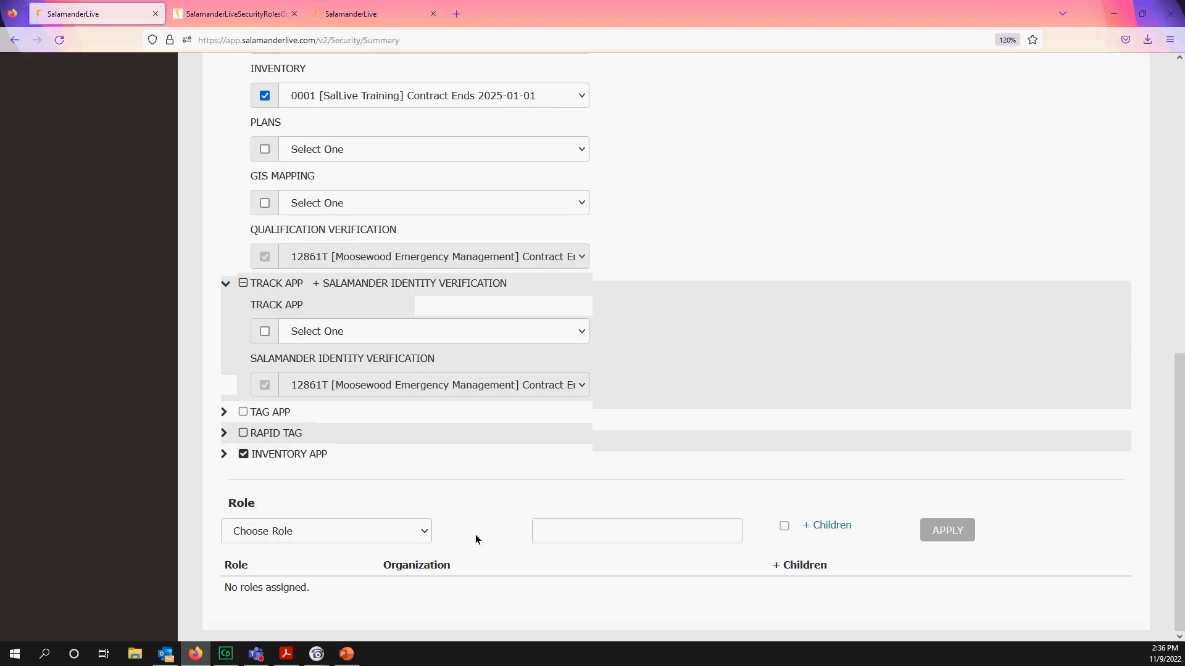
- Select the Equipment Management role and review its permissions in Role Detail
click(424, 535)
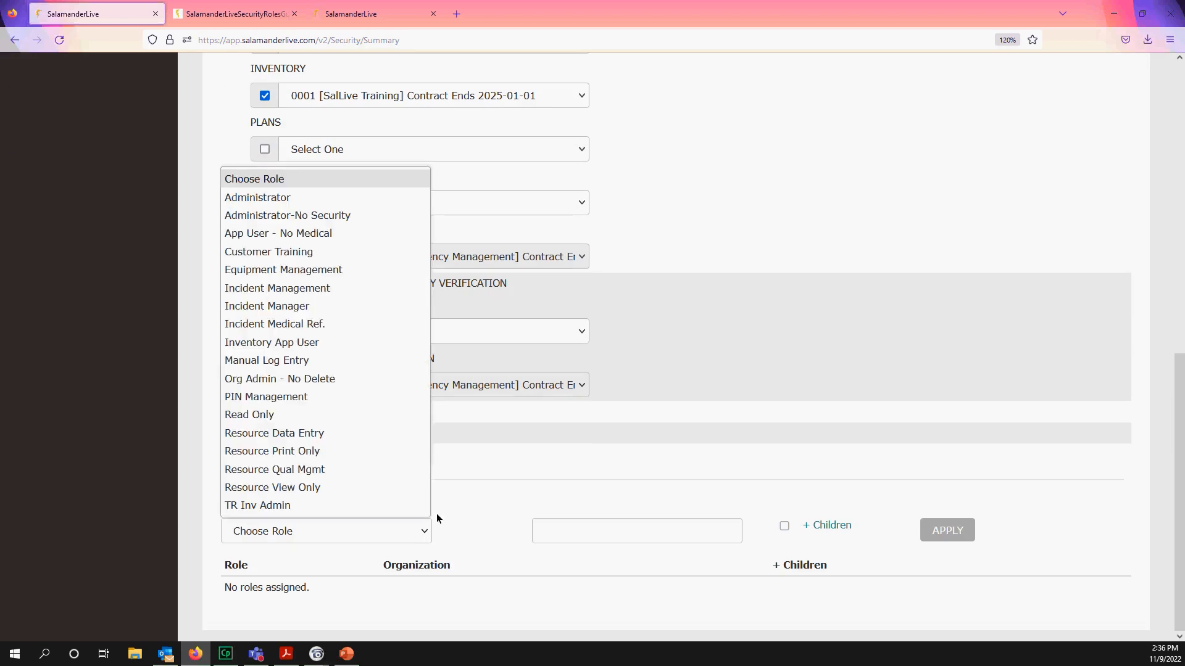
click(278, 271)
click(586, 532)
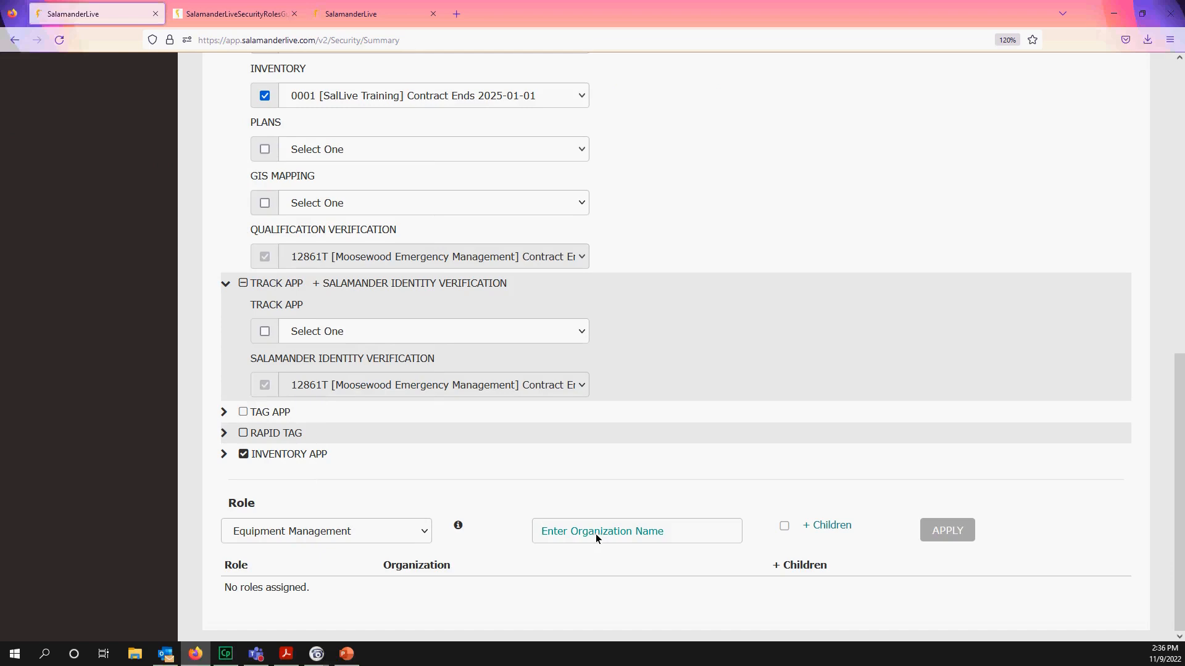
click(458, 527)
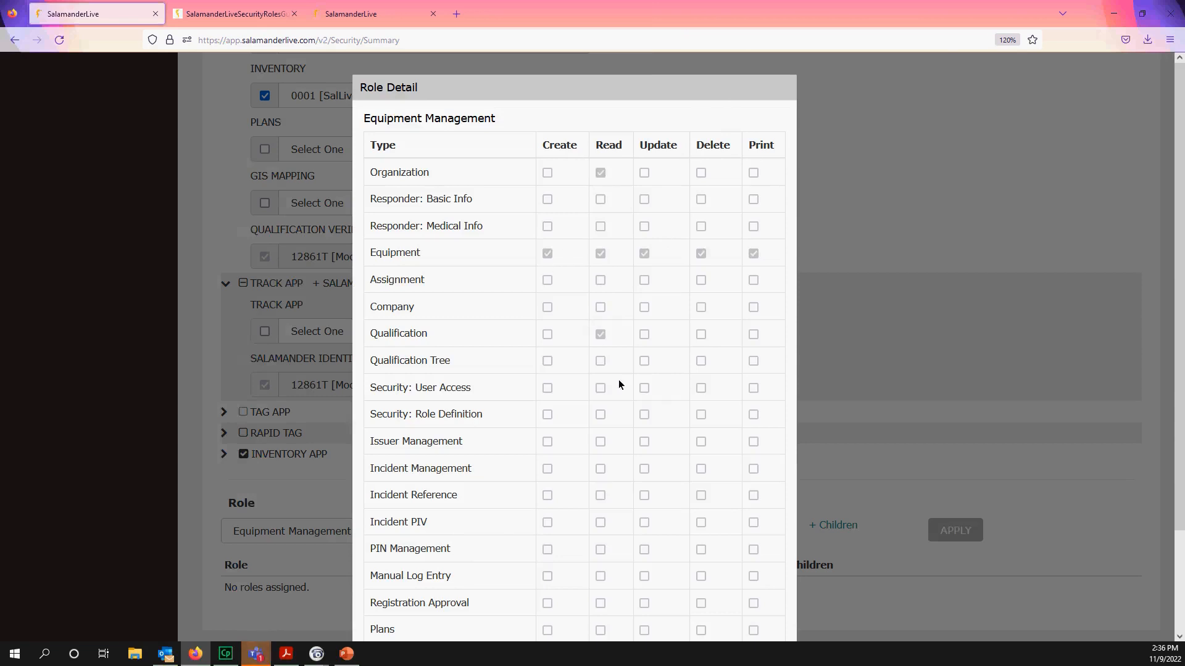
scroll(602, 391, down, 1)
scroll(603, 394, down, 3)
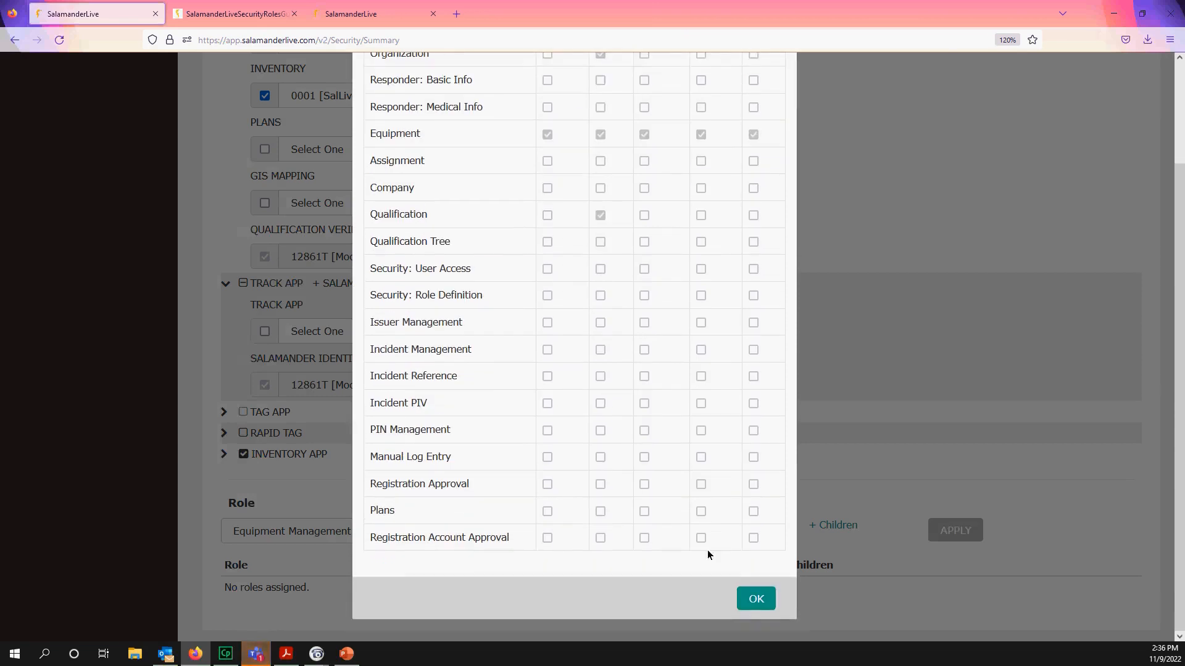
click(754, 593)
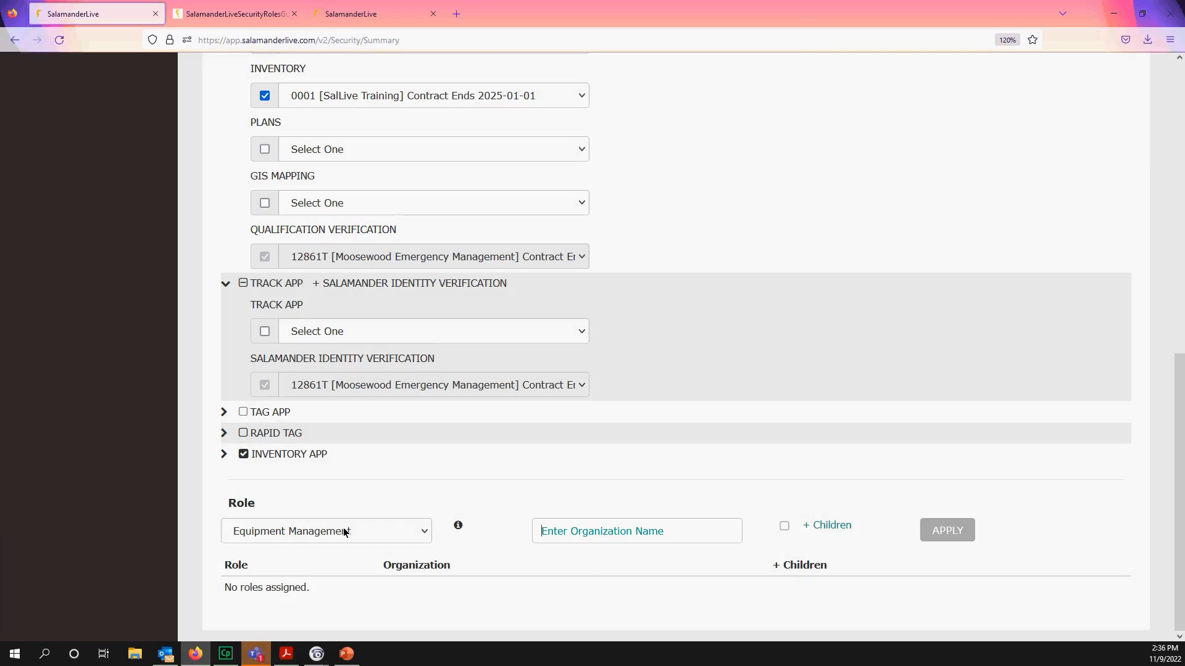
scroll(350, 533, up, 8)
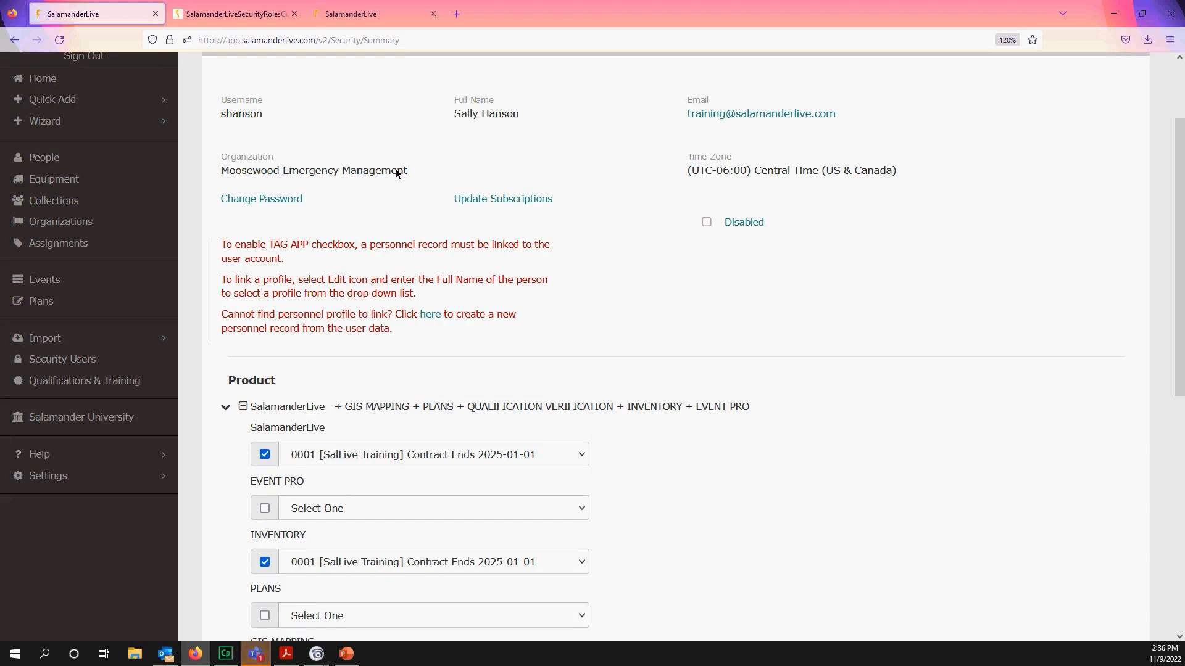
- Apply Equipment Management for Moosewood Emergency Management (searched 'moose') with + Children left off
scroll(478, 443, down, 7)
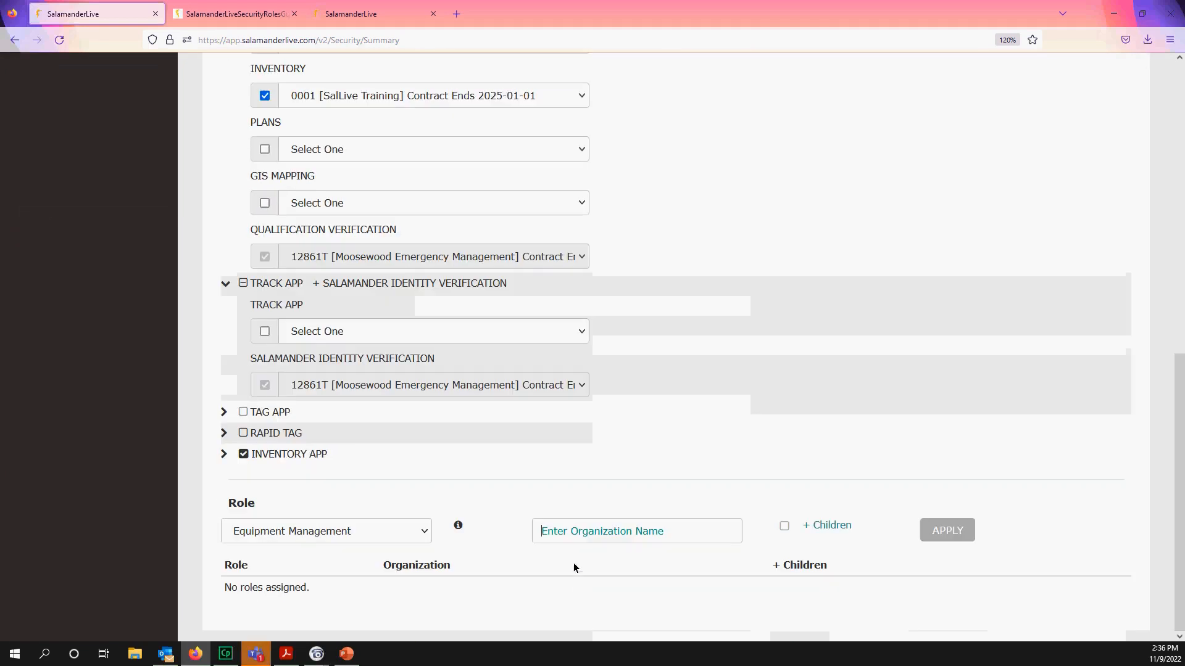
text(moose)
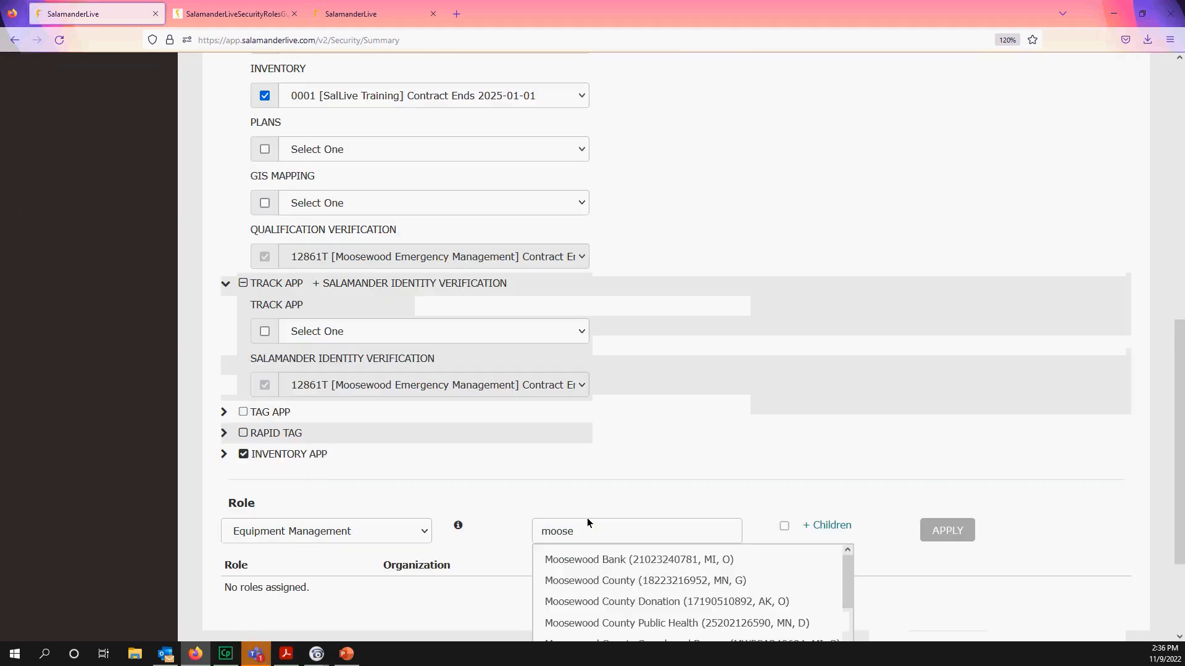
scroll(664, 608, down, 1)
click(665, 615)
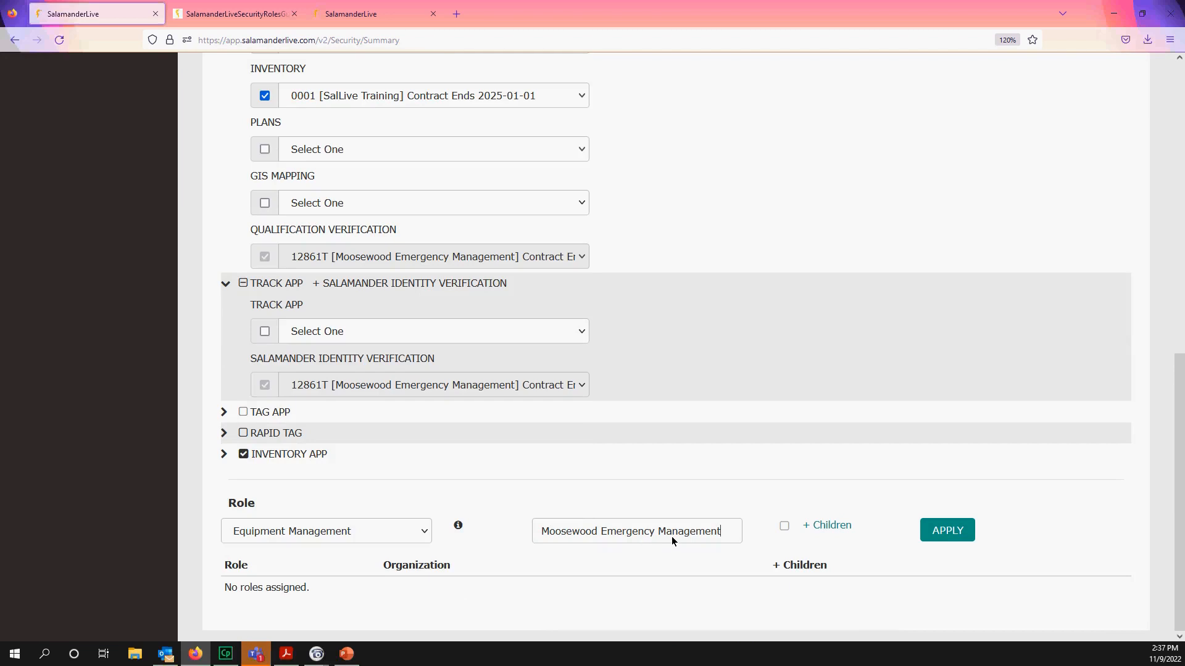
click(784, 526)
click(786, 528)
click(948, 534)
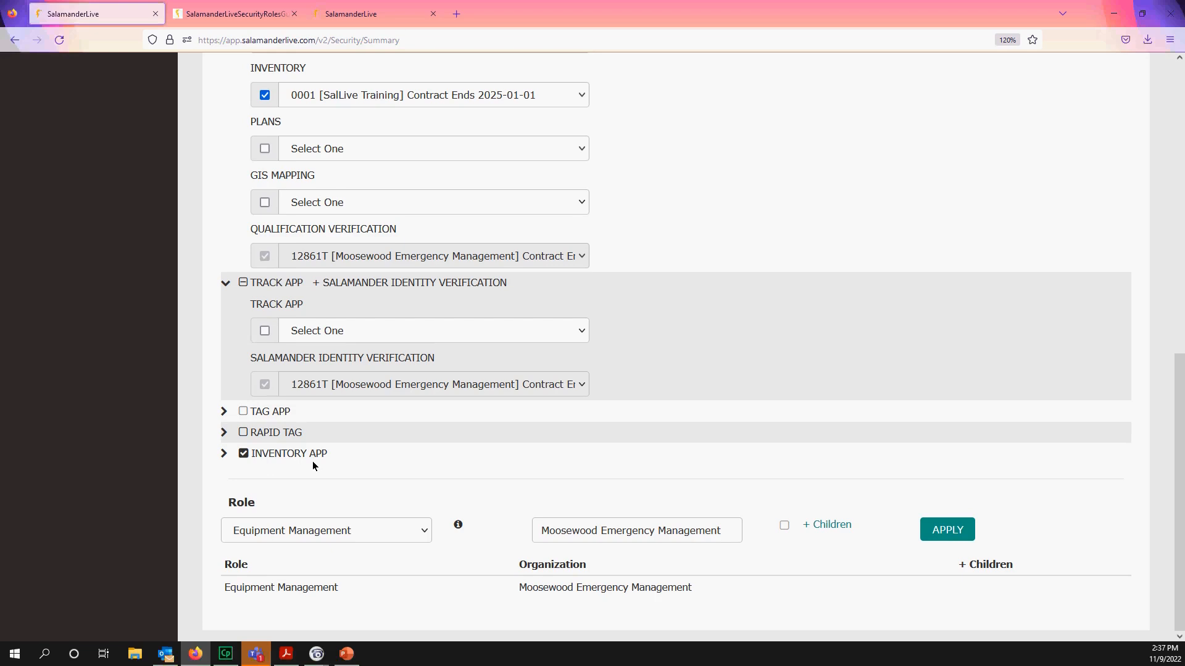
- Add the Inventory App User role for Moosewood Emergency Management
click(422, 531)
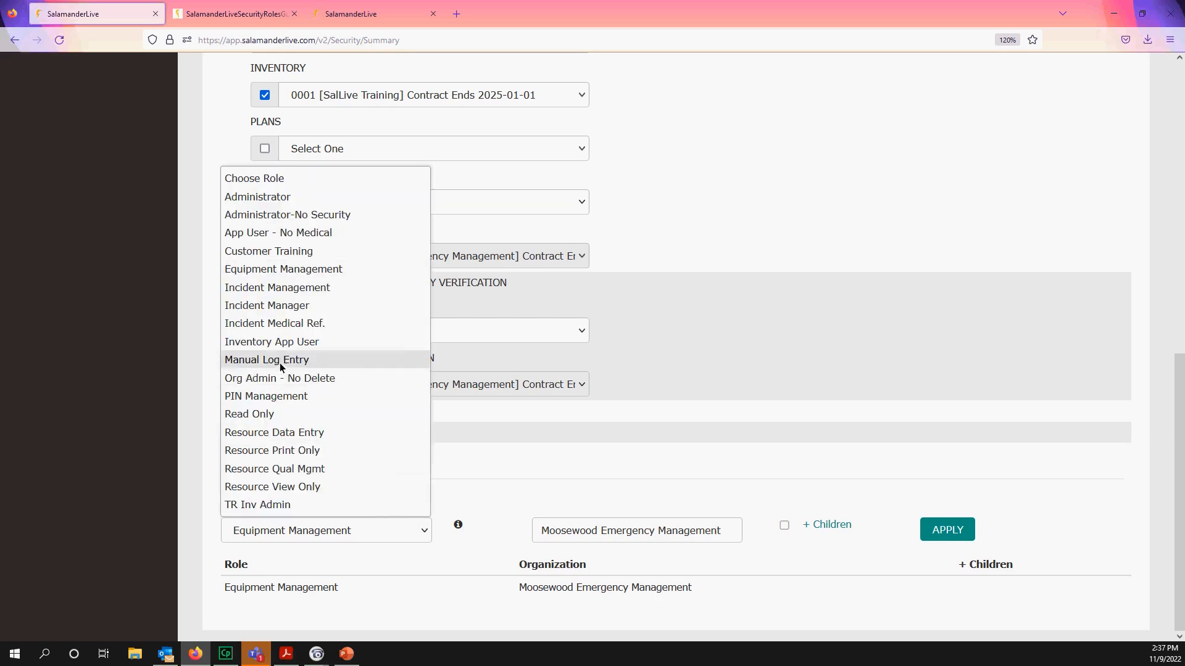
click(273, 345)
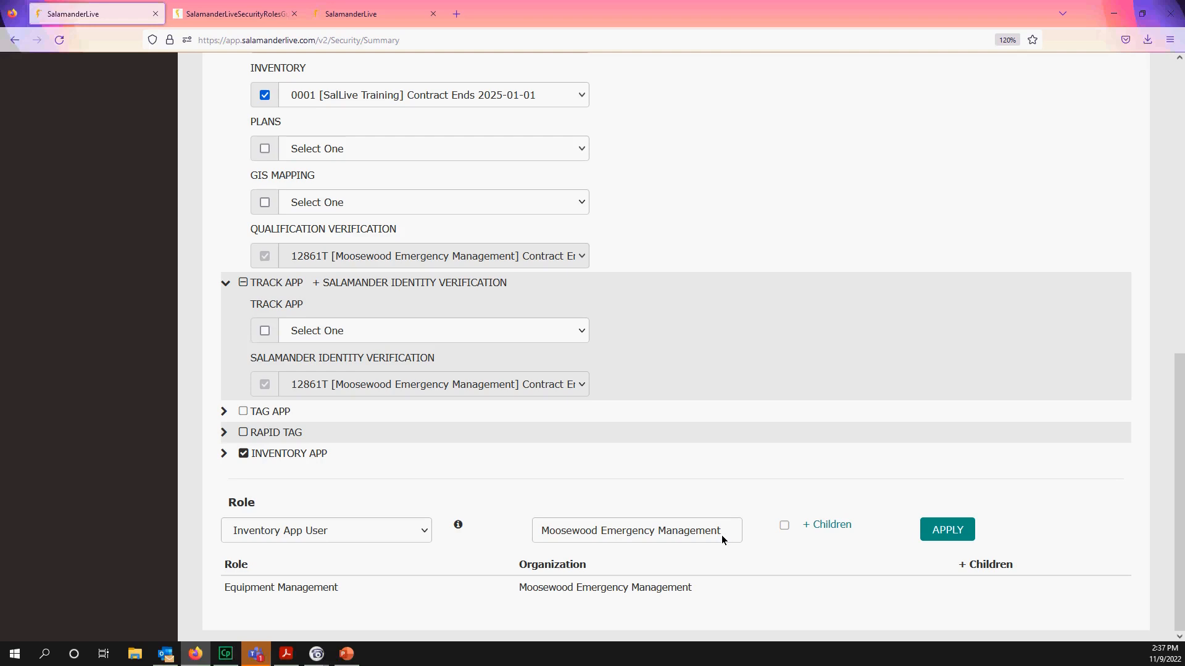
click(934, 530)
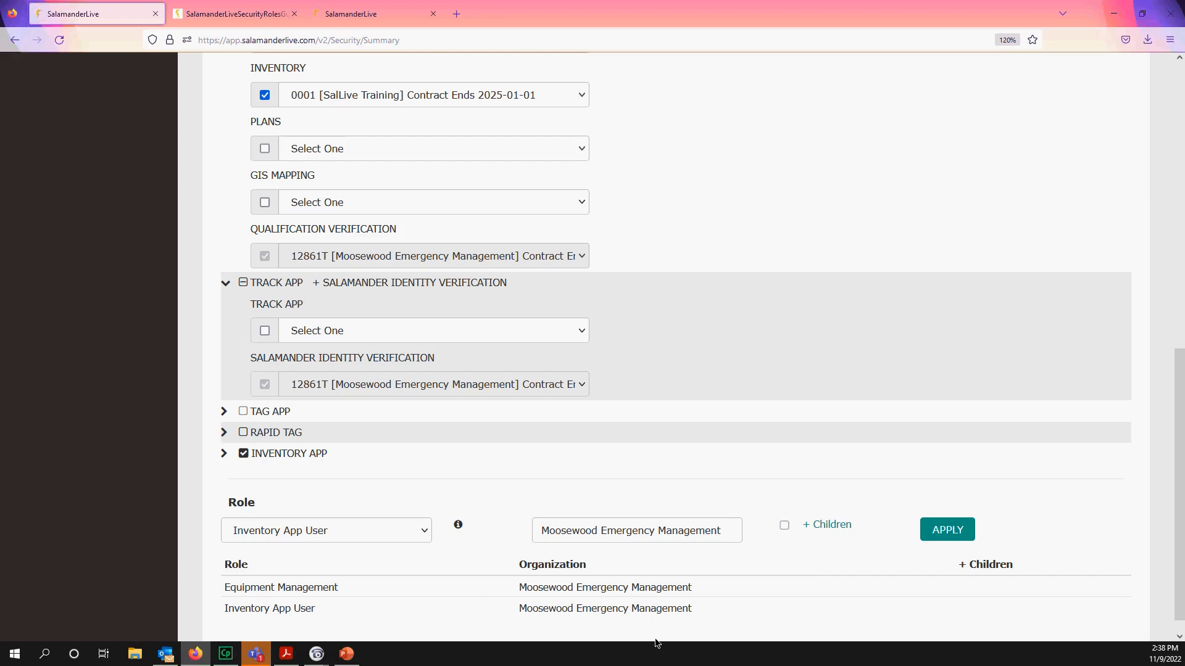
scroll(810, 583, down, 1)
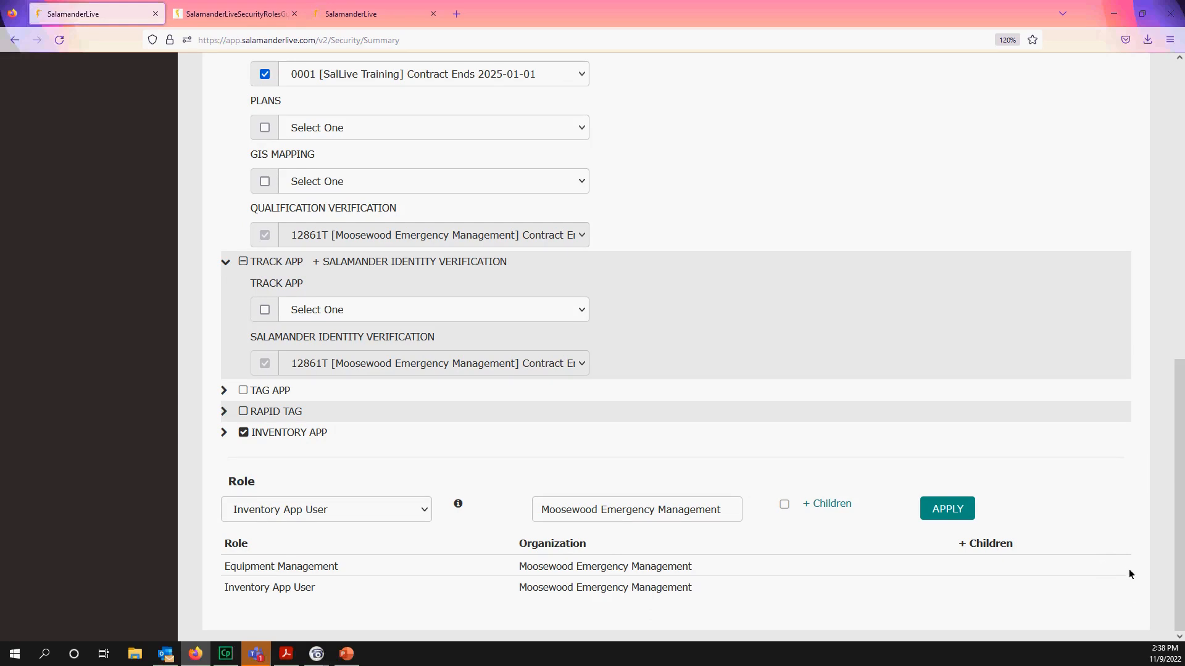
- After reloading, delete the Inventory App User and Equipment Management roles and uncheck INVENTORY APP
click(59, 40)
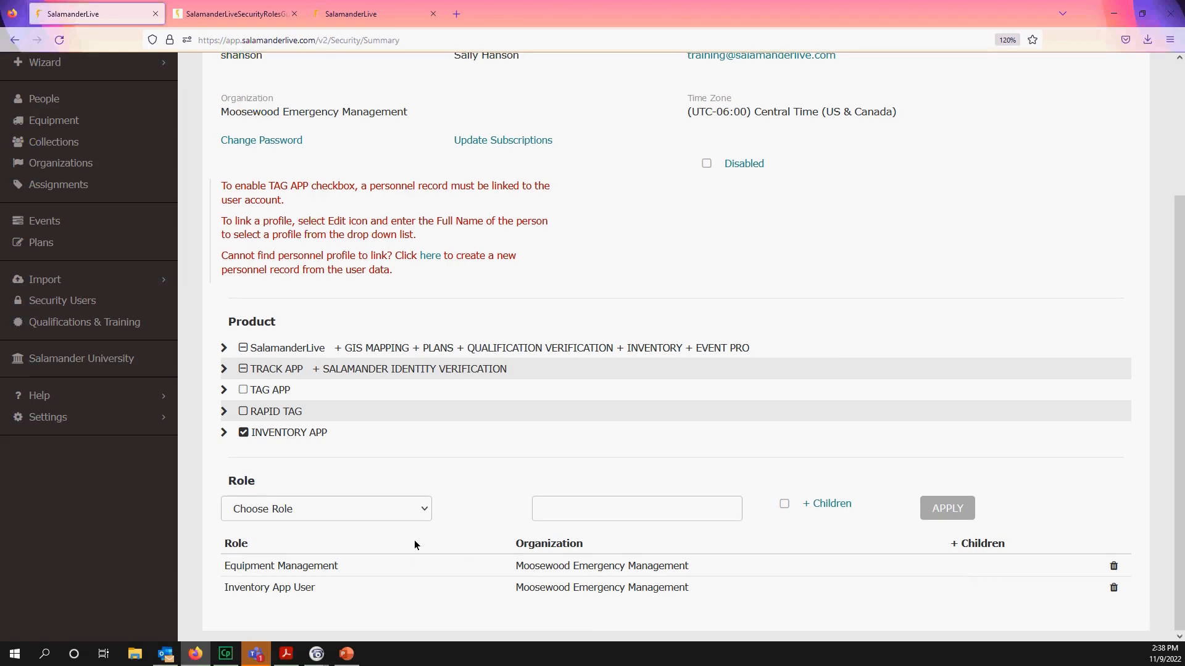
scroll(416, 541, up, 3)
scroll(420, 539, down, 3)
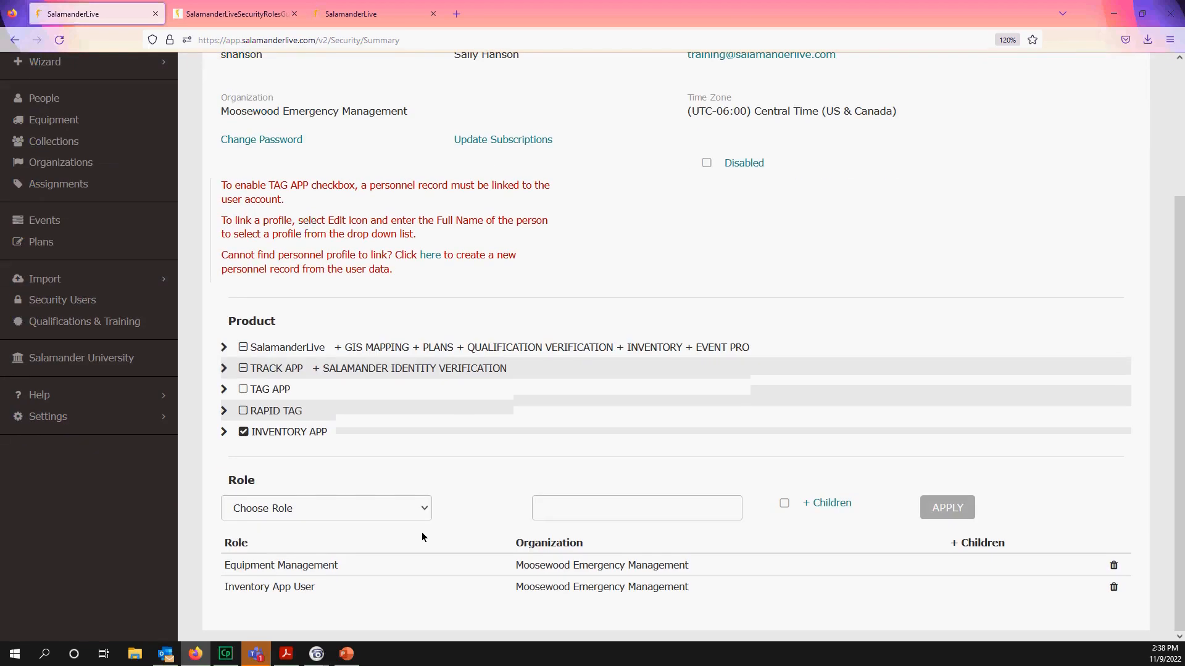
click(1114, 592)
click(1113, 584)
click(244, 456)
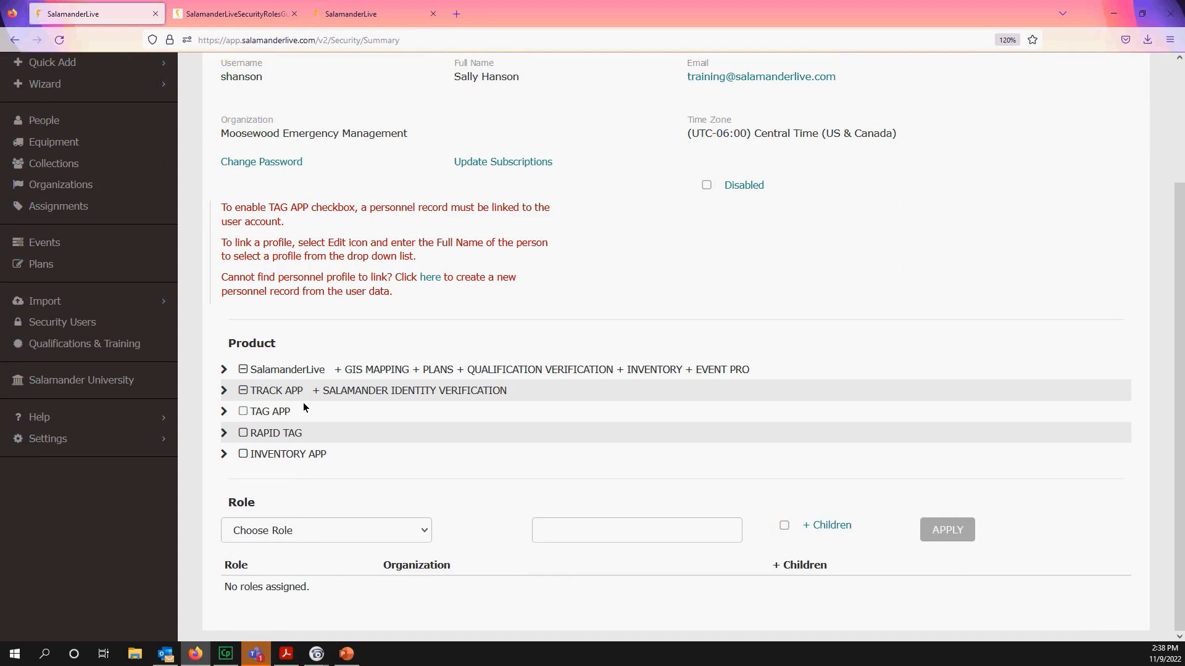
click(243, 391)
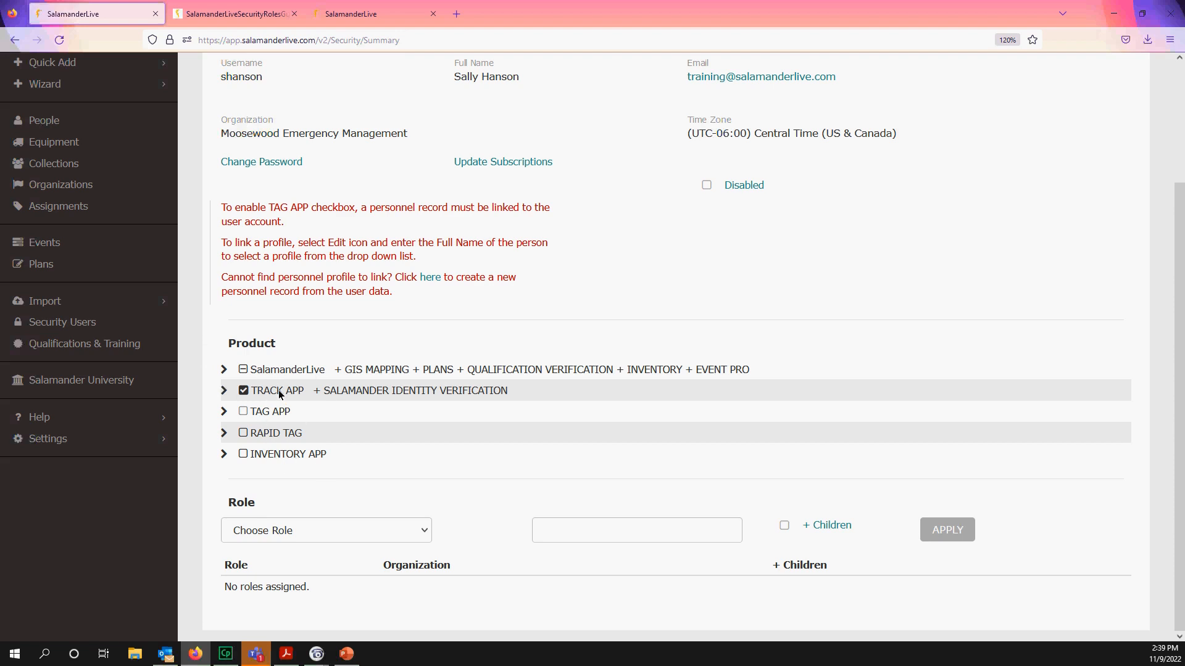
click(427, 534)
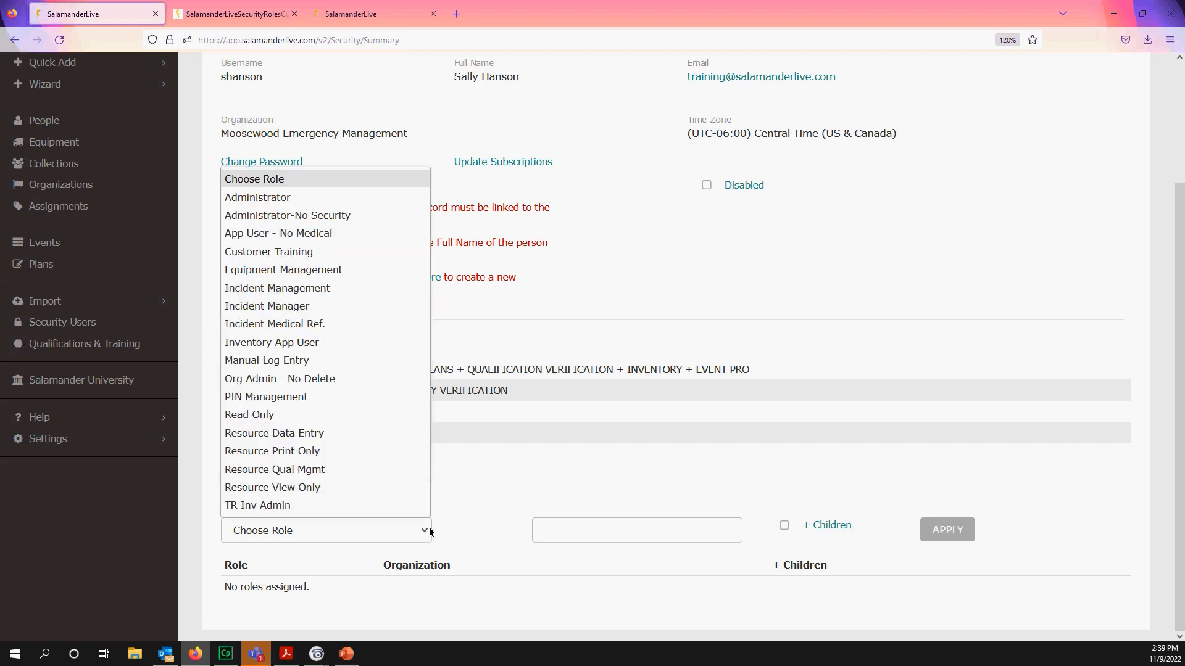
click(251, 238)
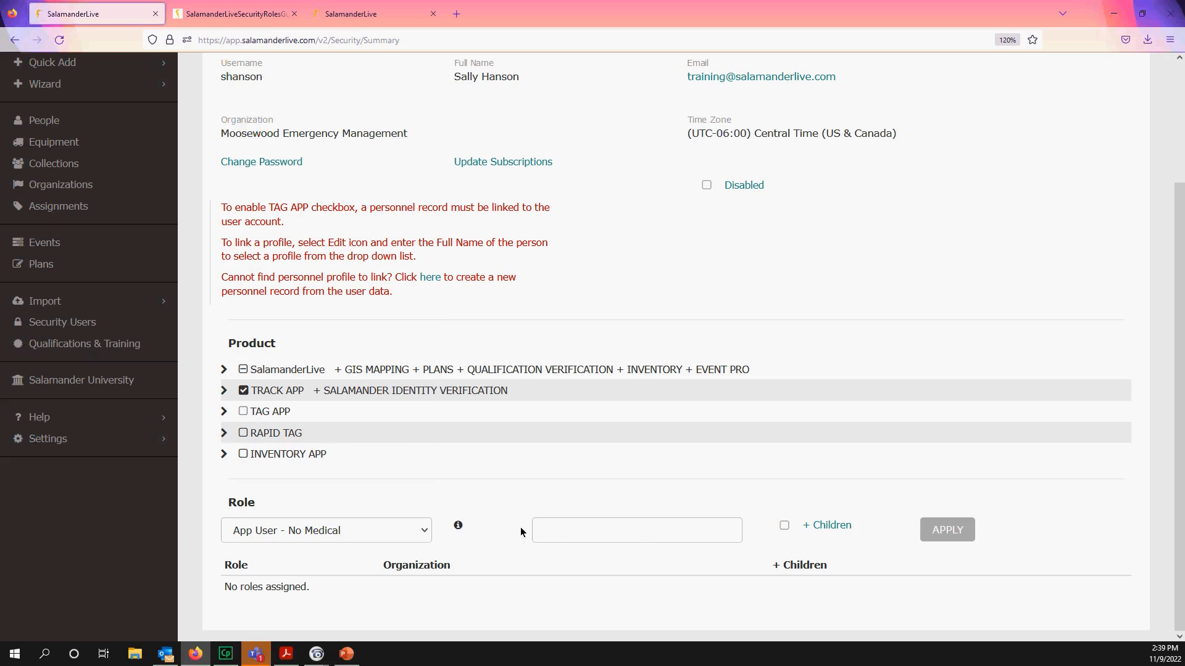
click(556, 533)
scroll(328, 432, up, 2)
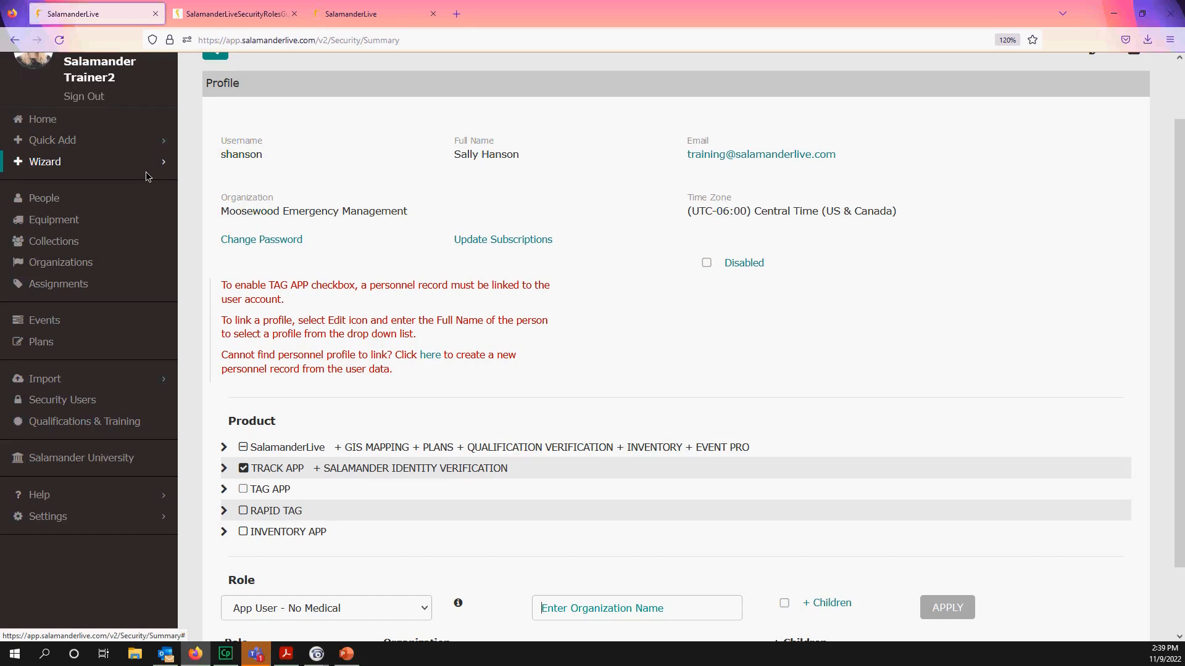
scroll(313, 484, down, 1)
scroll(314, 469, up, 1)
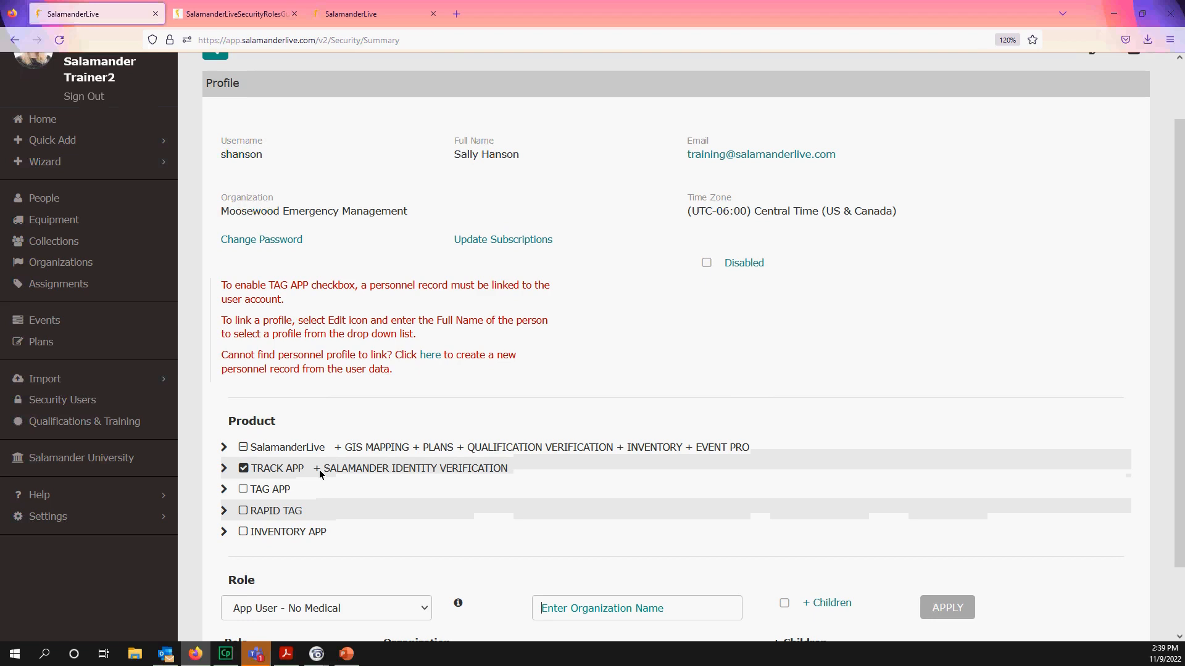
scroll(323, 525, down, 1)
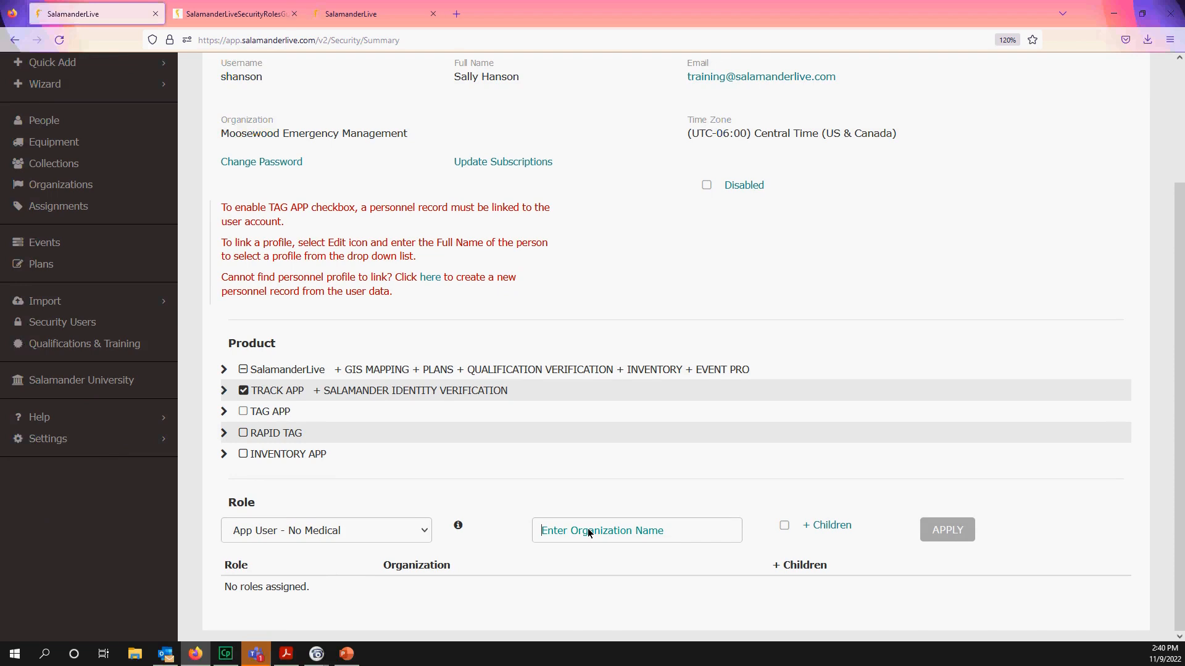
- Assign the App User - No Medical role for SalLive Training, including child organizations
text(sal)
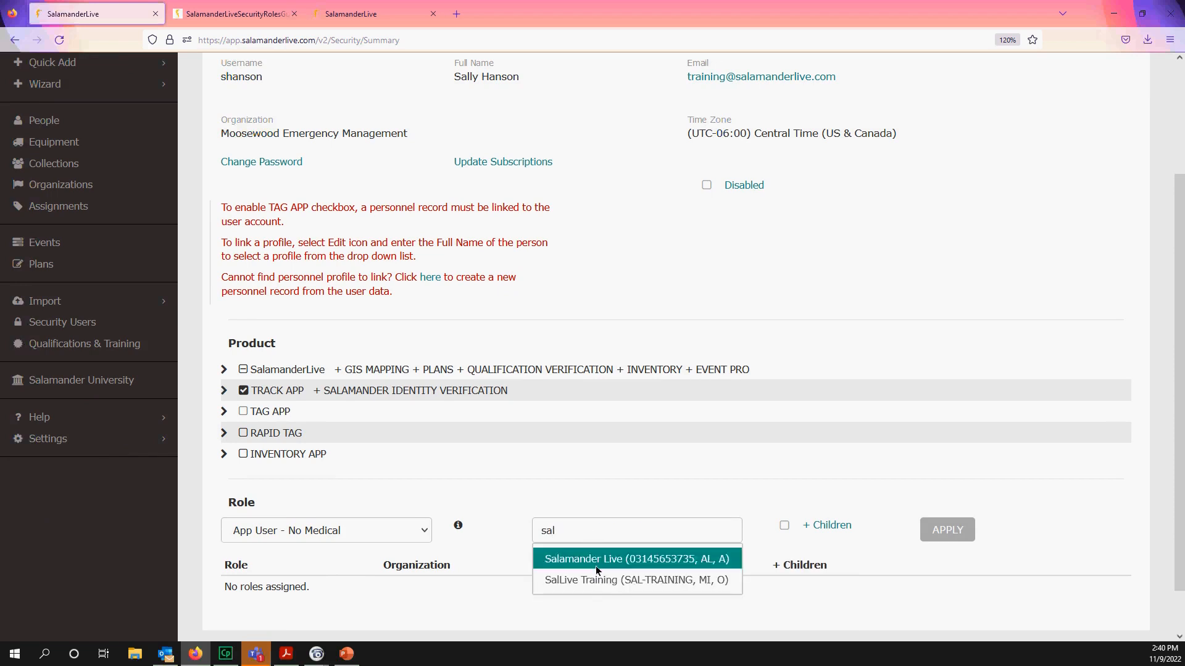
click(605, 584)
click(785, 526)
click(945, 534)
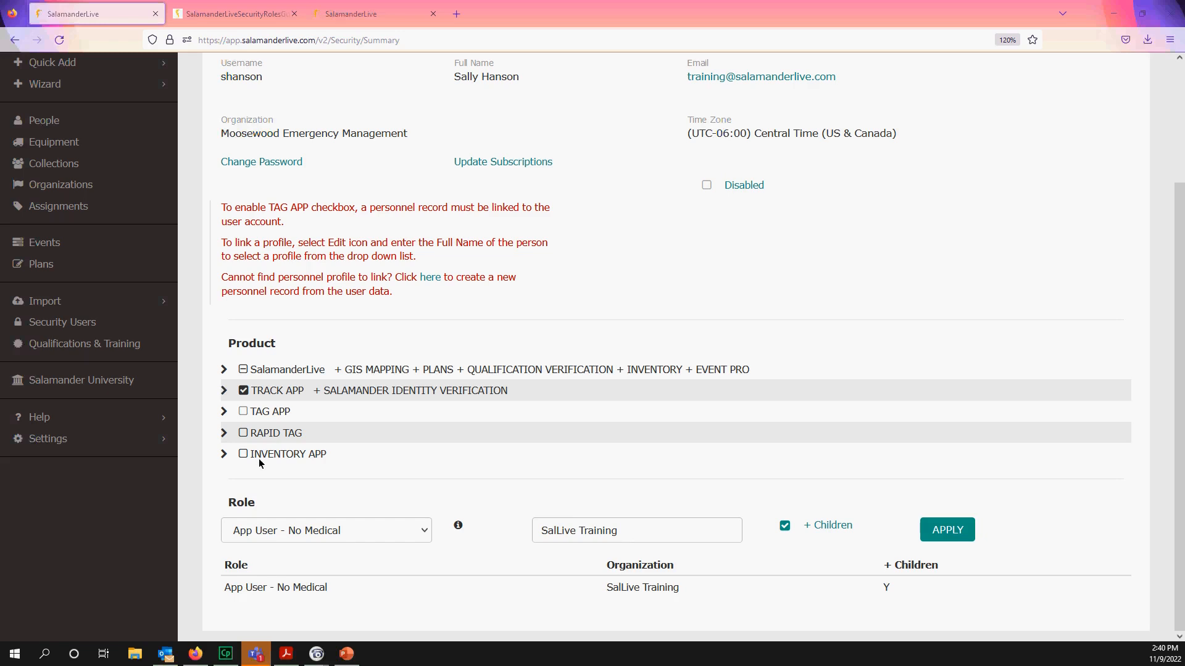
scroll(446, 506, up, 3)
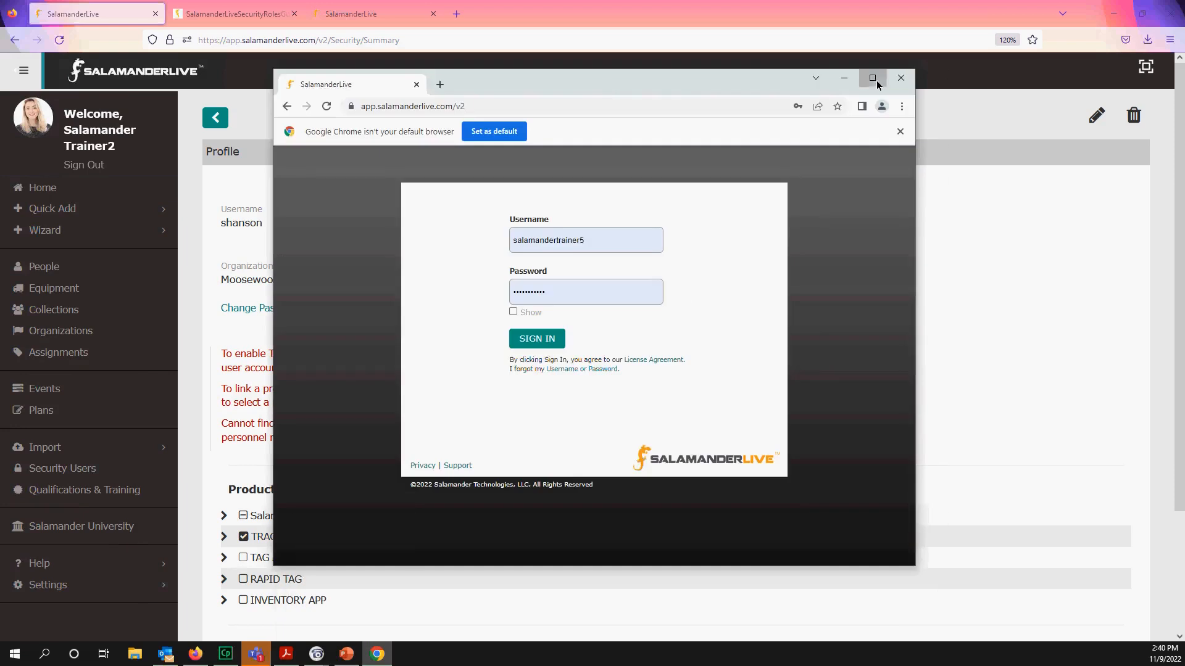
- Maximize the Chrome sign-in window and zoom the page to 150%
click(876, 80)
click(1171, 32)
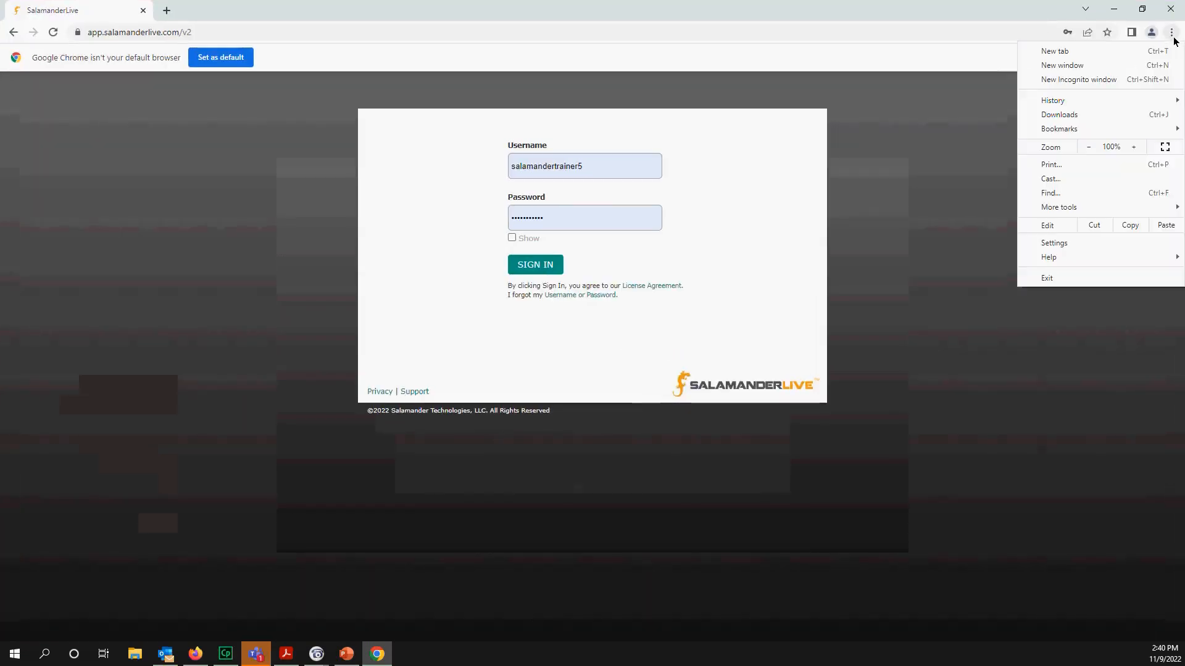
click(1133, 146)
click(1133, 146)
click(1133, 147)
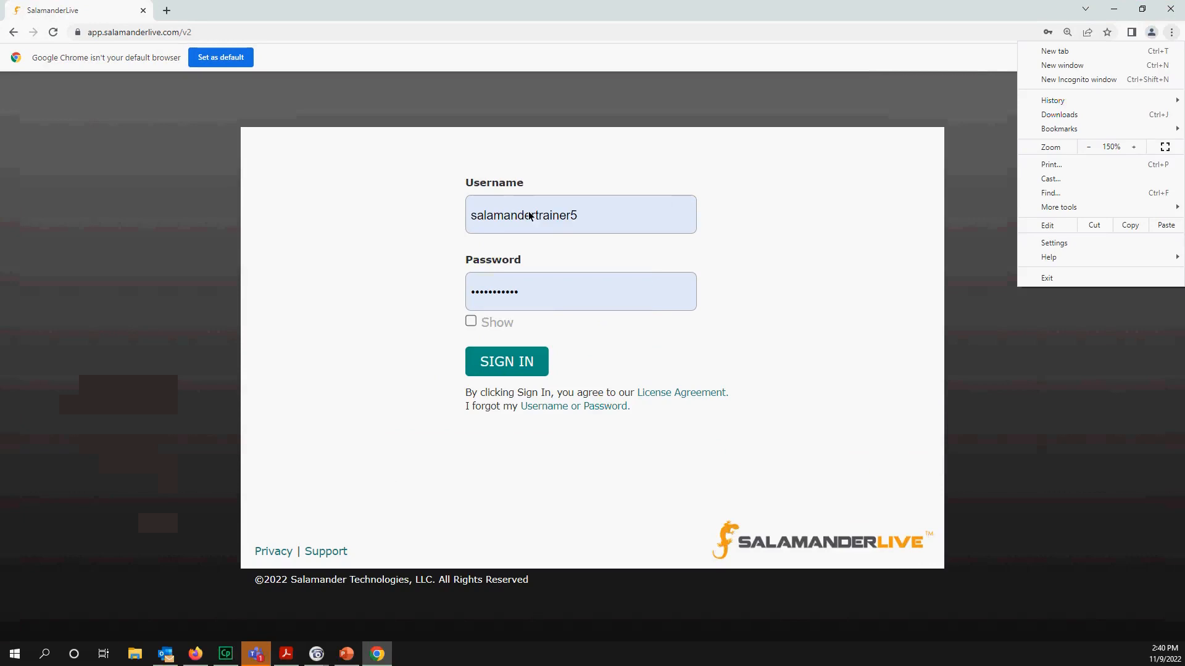
- Sign in with the new user's username and password, declining to save the password
click(587, 216)
drag(597, 221, 441, 222)
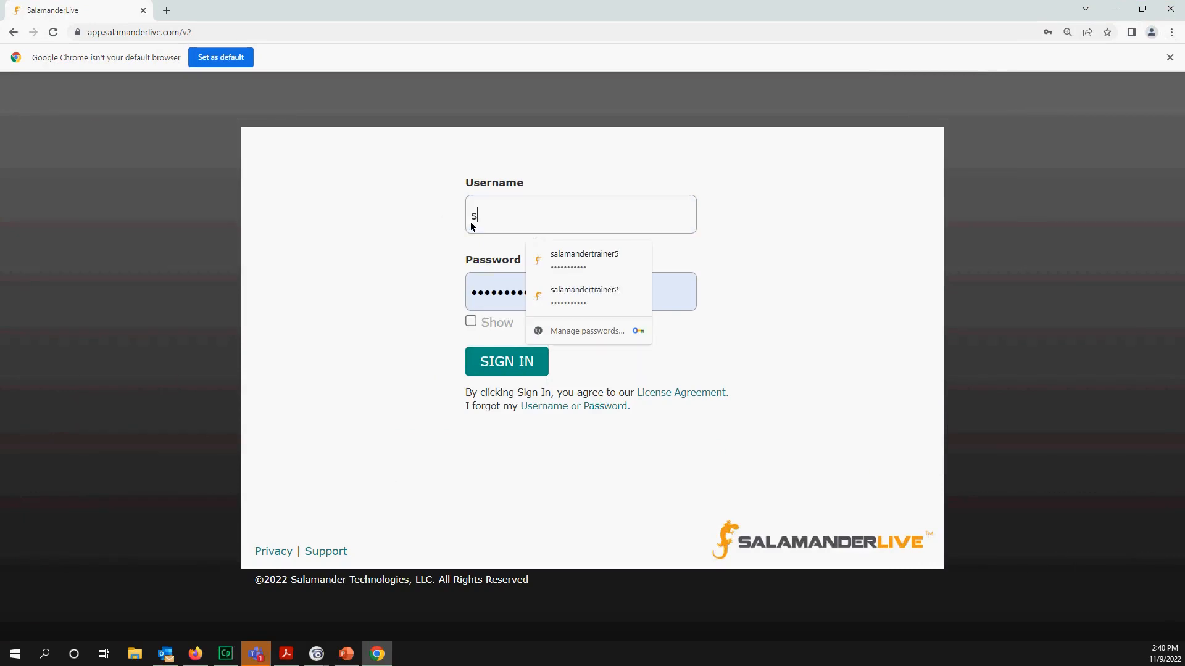
key(Tab)
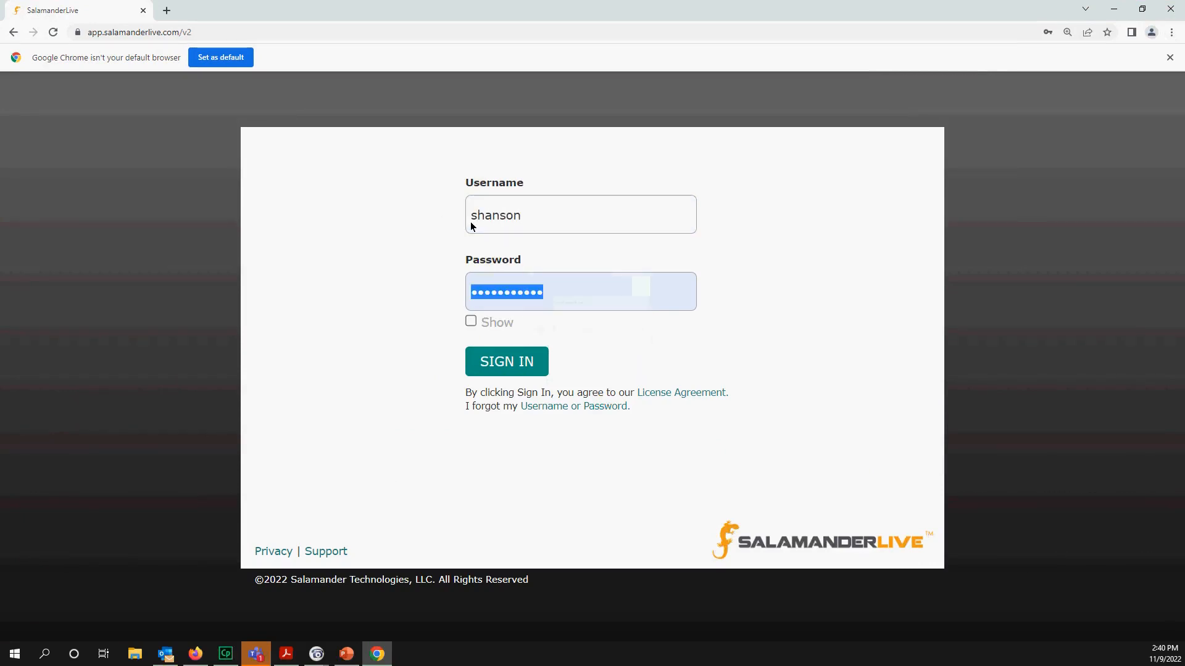
text(••••••••)
key(Return)
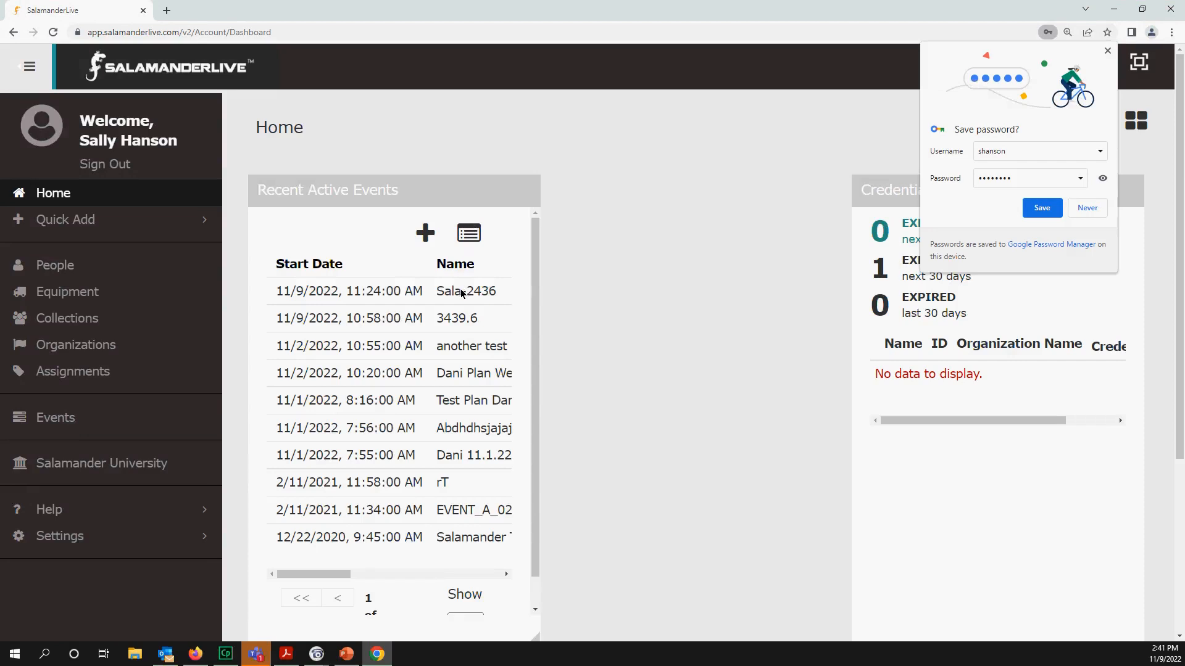
click(1088, 208)
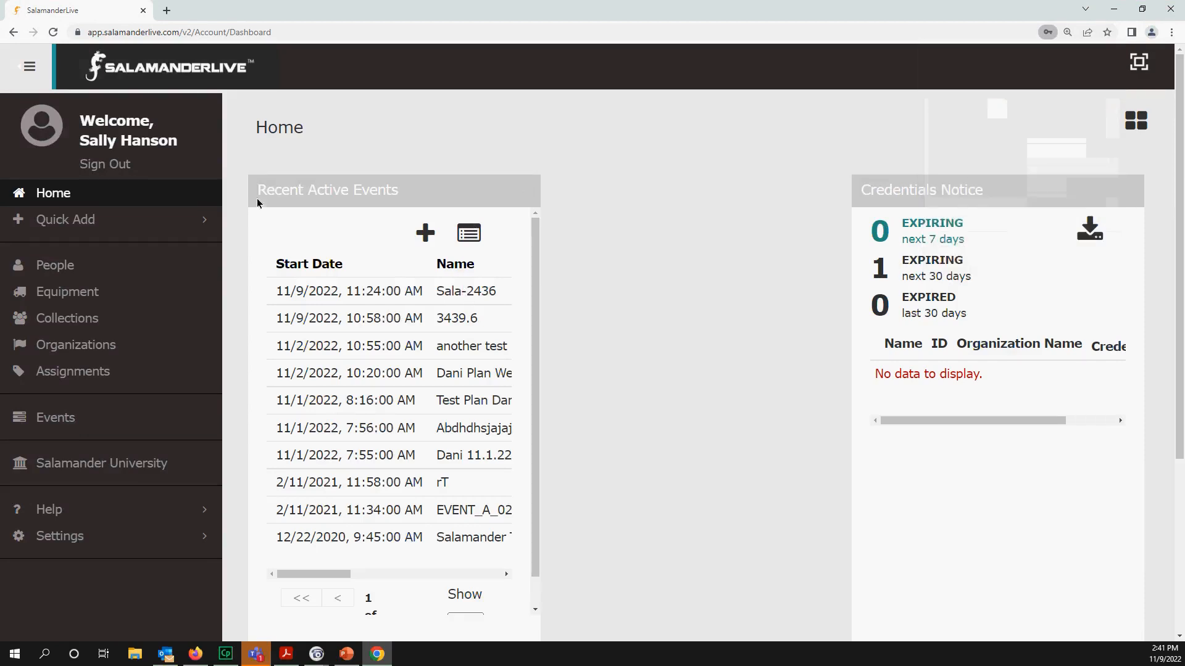
- Browse the People, Equipment and Collections lists, and open the BPD Special Response Test collection
click(71, 266)
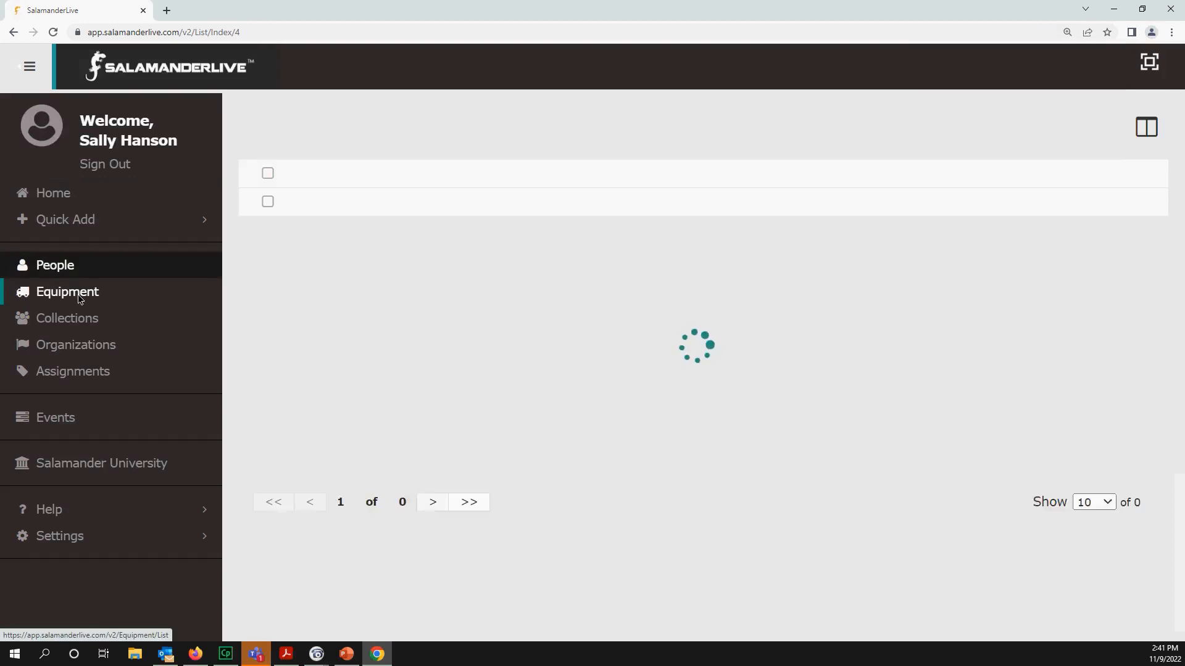
click(78, 295)
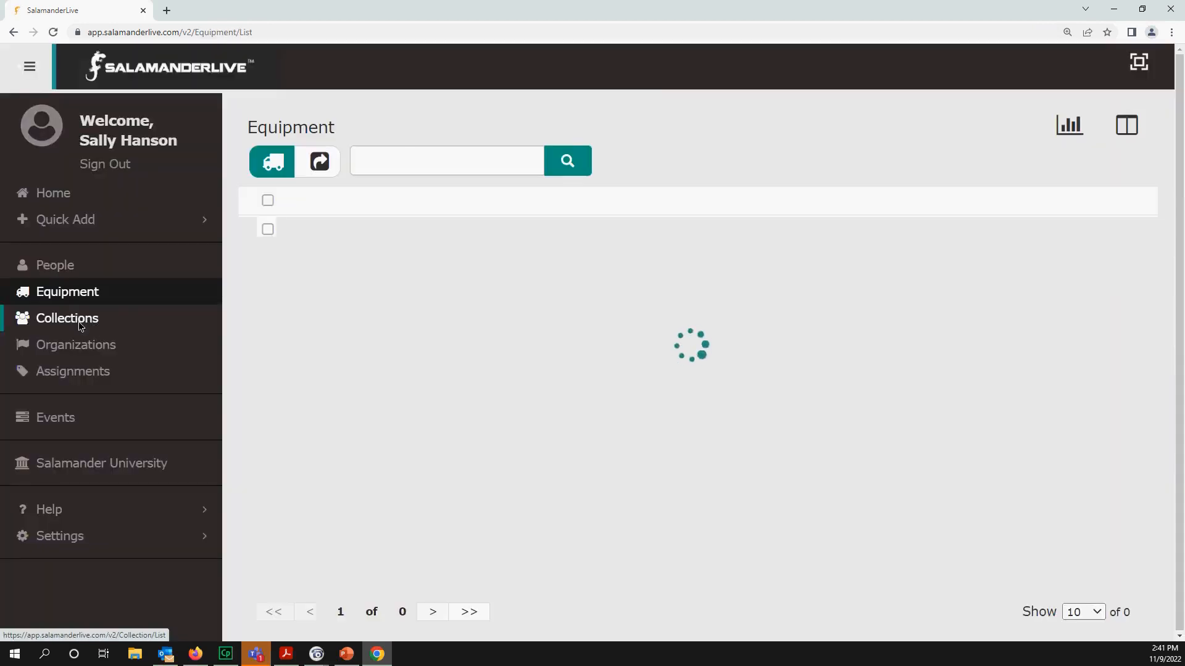
click(82, 320)
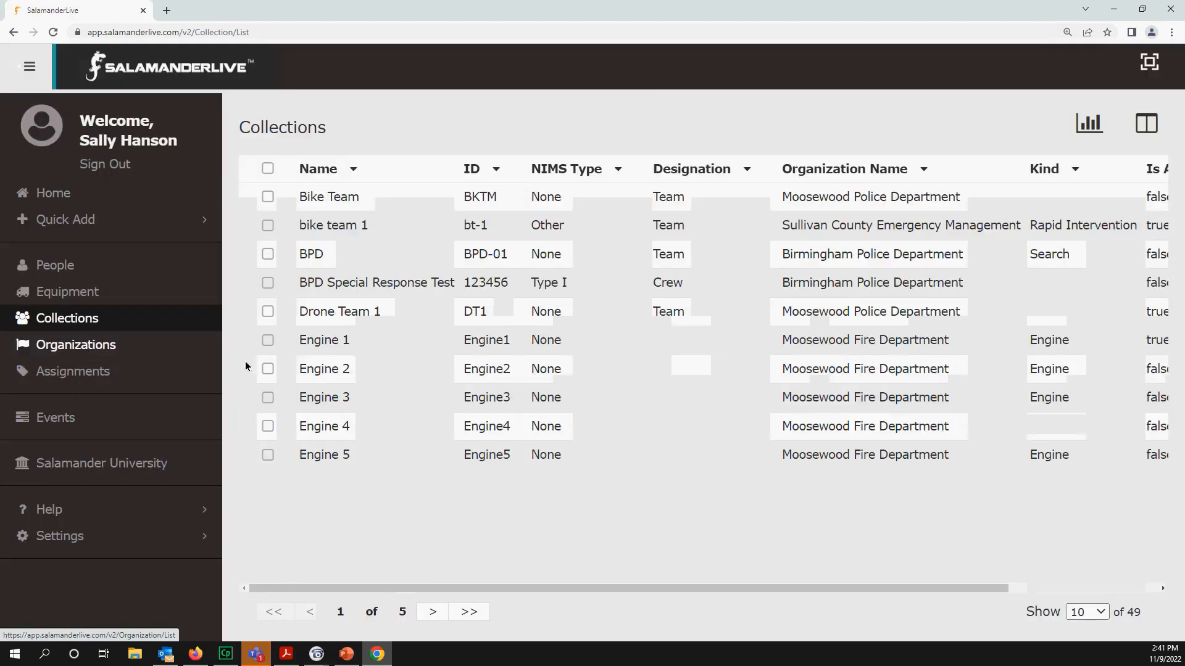
click(424, 283)
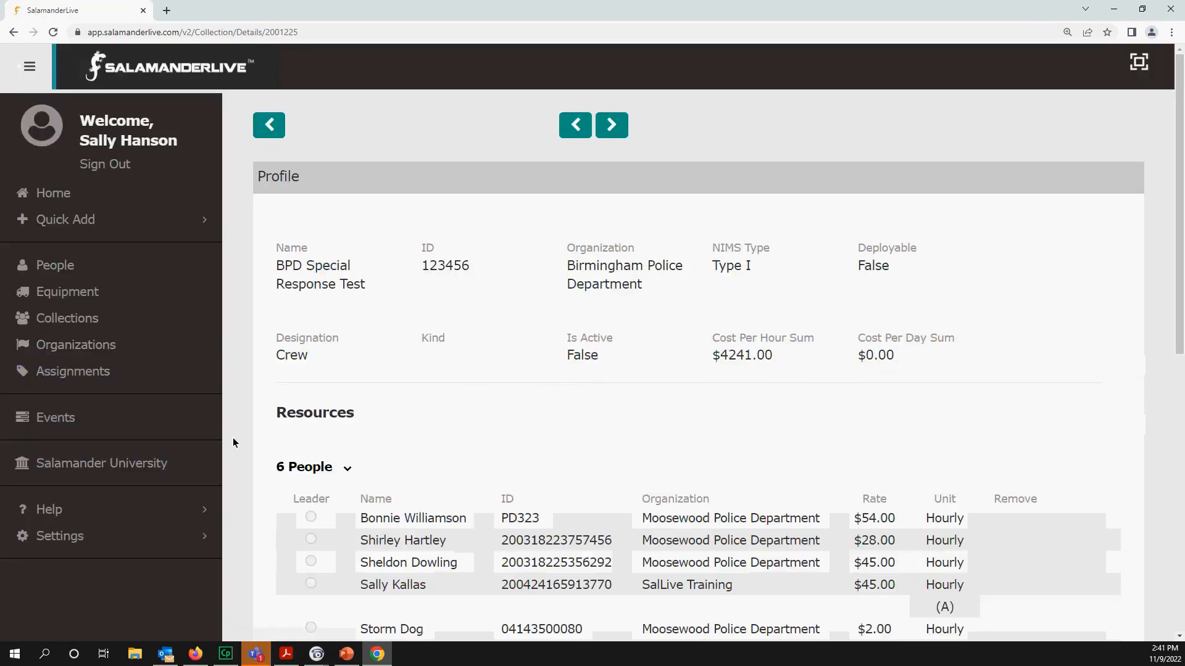
- Open the first 13 FT EXTENSION CORD equipment record, then return to the admin browser
click(72, 292)
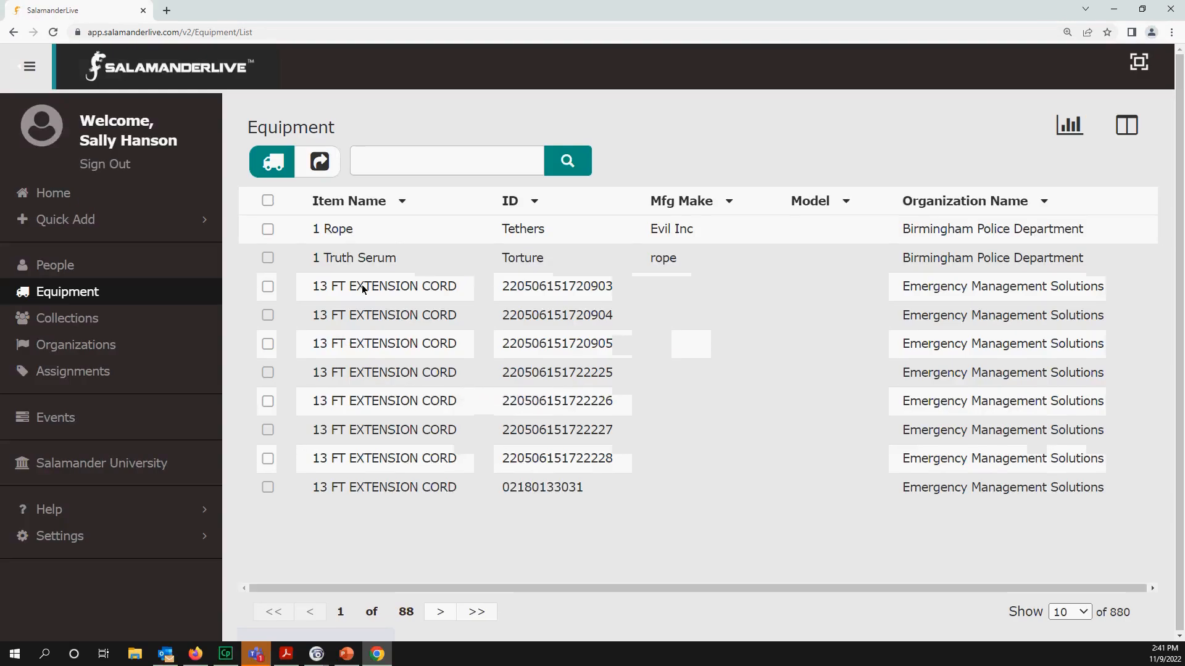
click(437, 287)
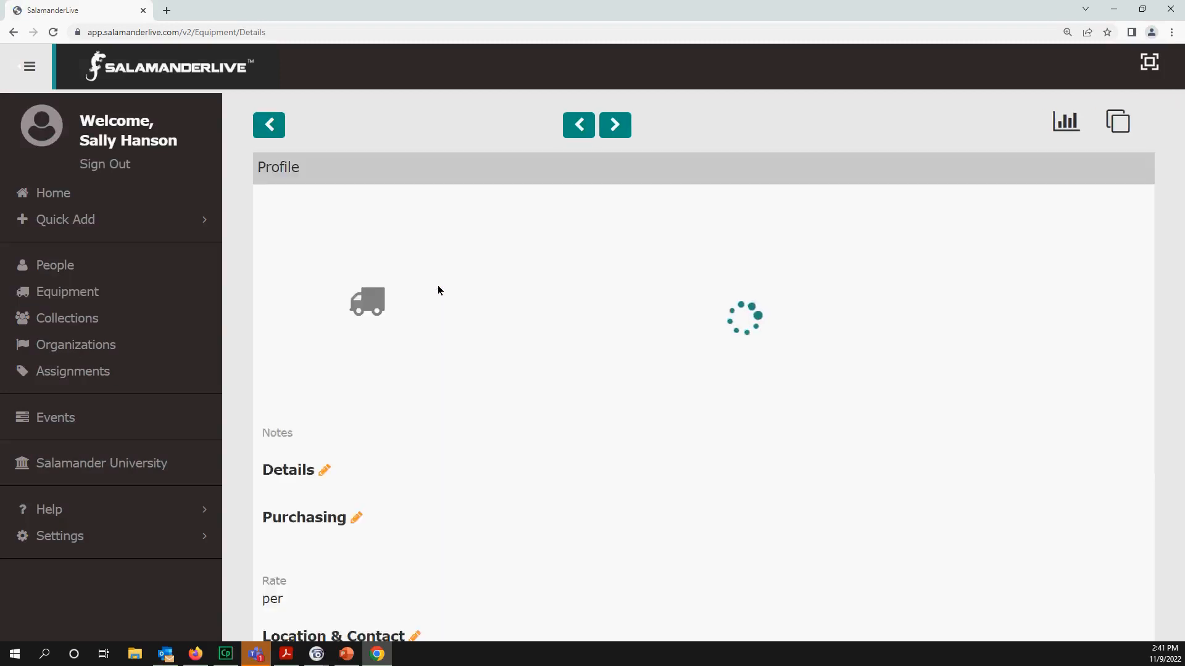
scroll(438, 285, down, 3)
scroll(439, 285, up, 3)
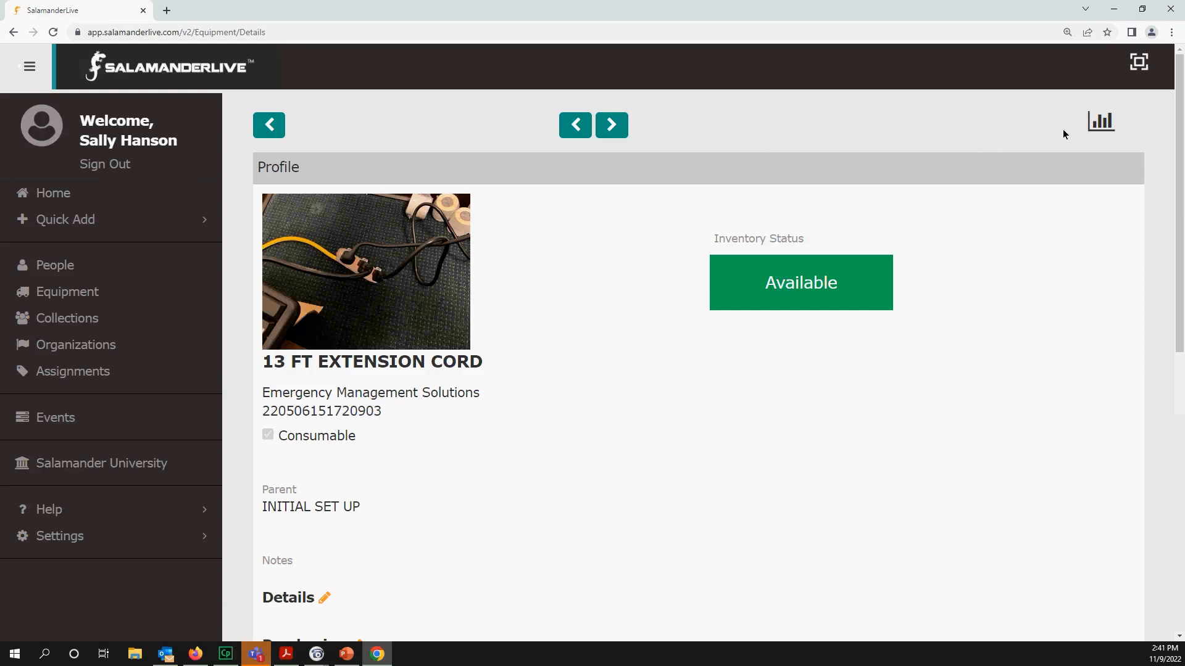
scroll(914, 376, down, 1)
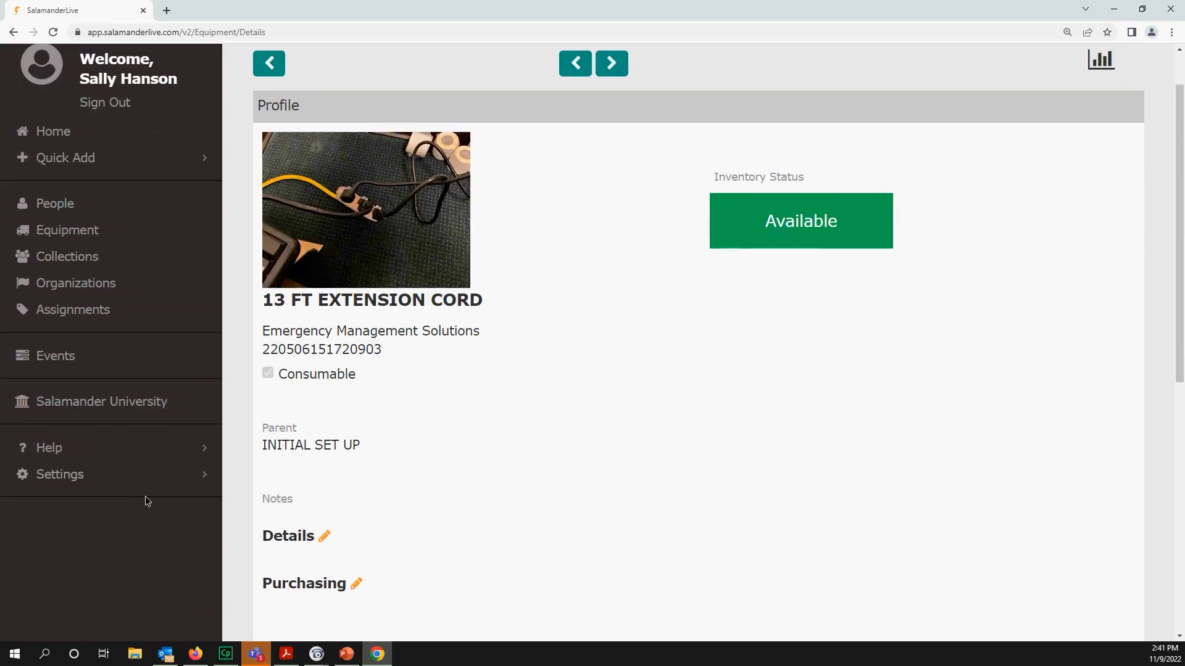
double_click(326, 540)
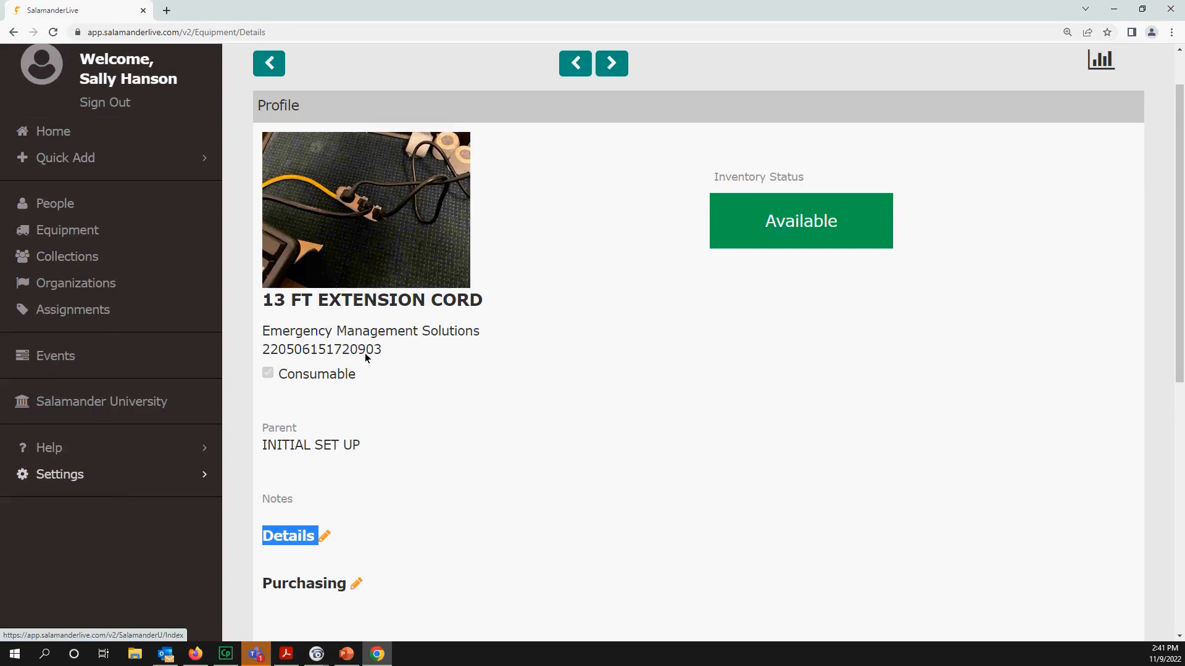
click(1113, 9)
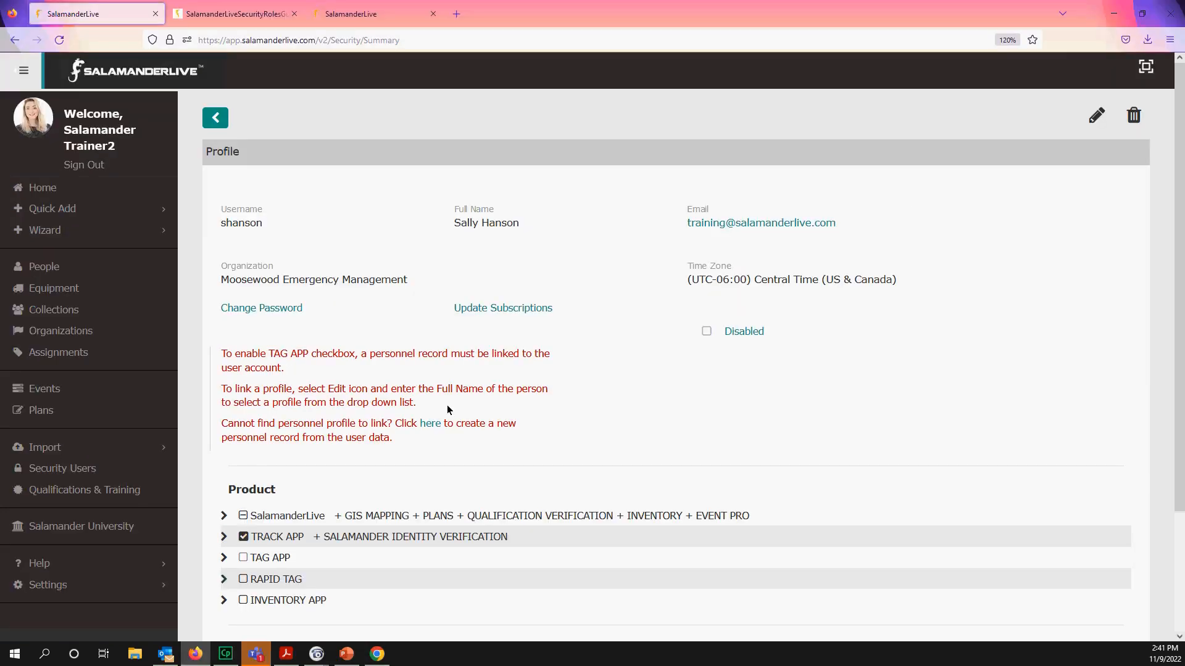
- Set TRACK APP under Product to partially enabled, then reload the user's security page
scroll(445, 407, down, 2)
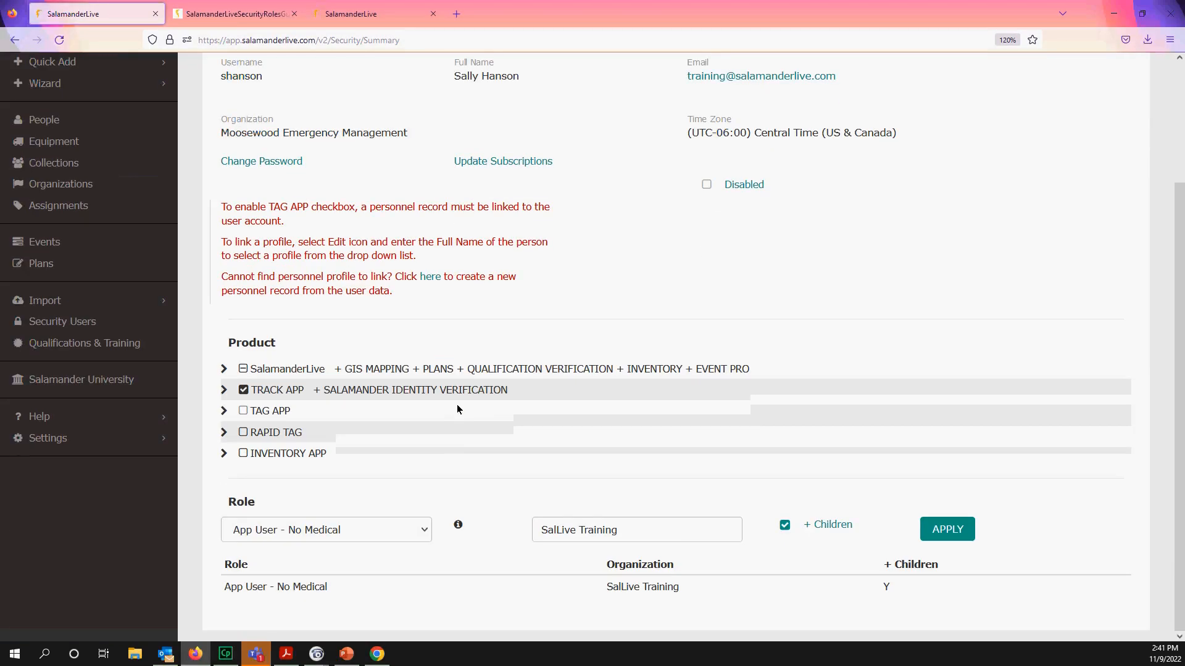
click(243, 393)
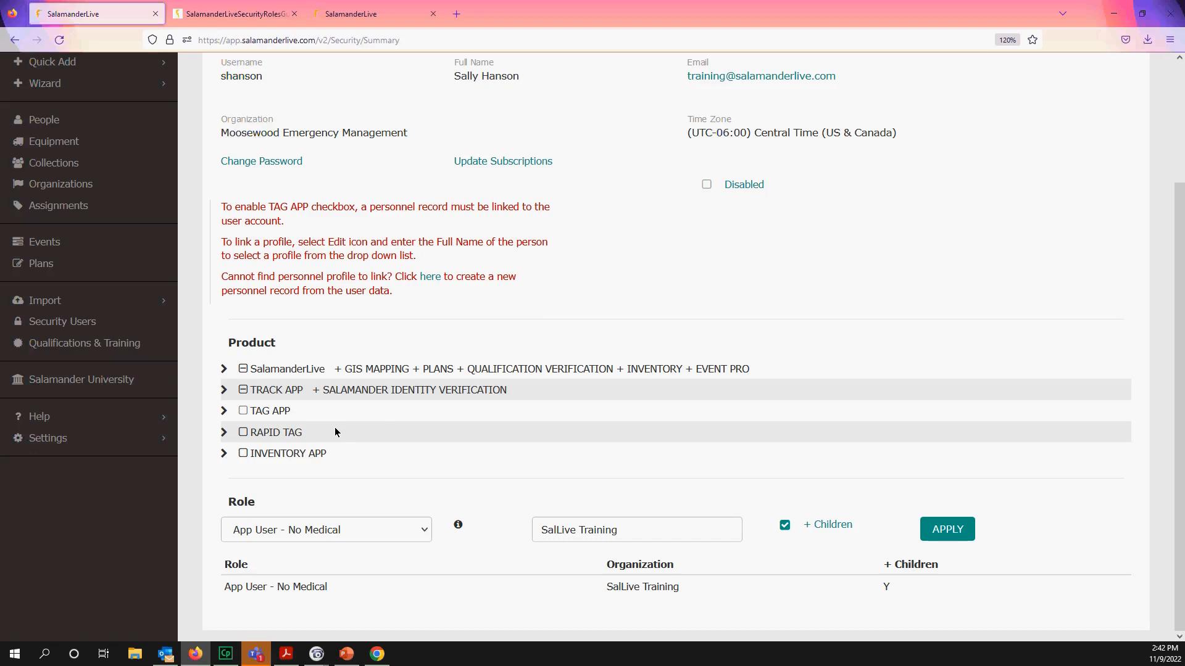
scroll(339, 432, up, 3)
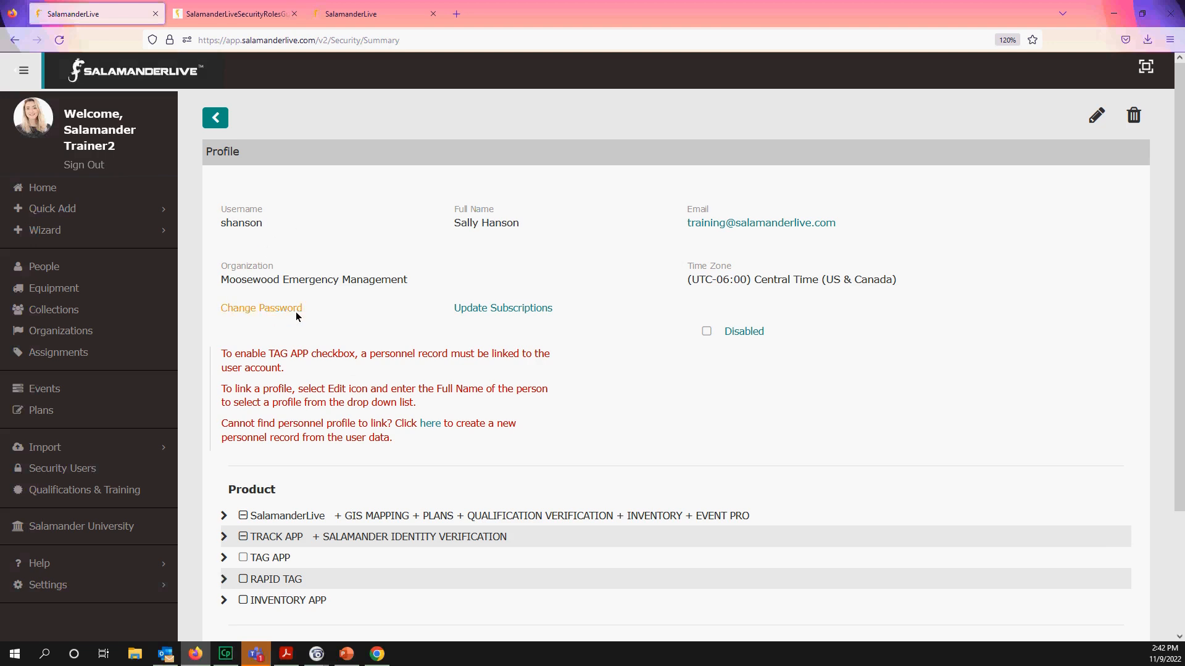
scroll(299, 316, down, 3)
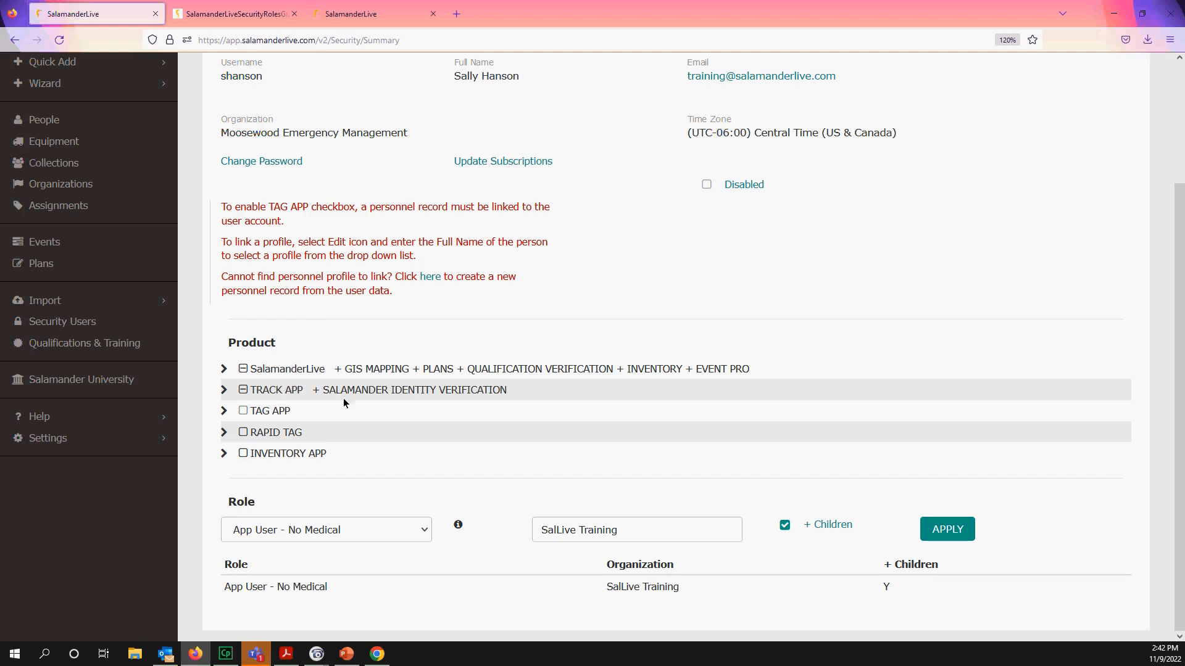
click(59, 39)
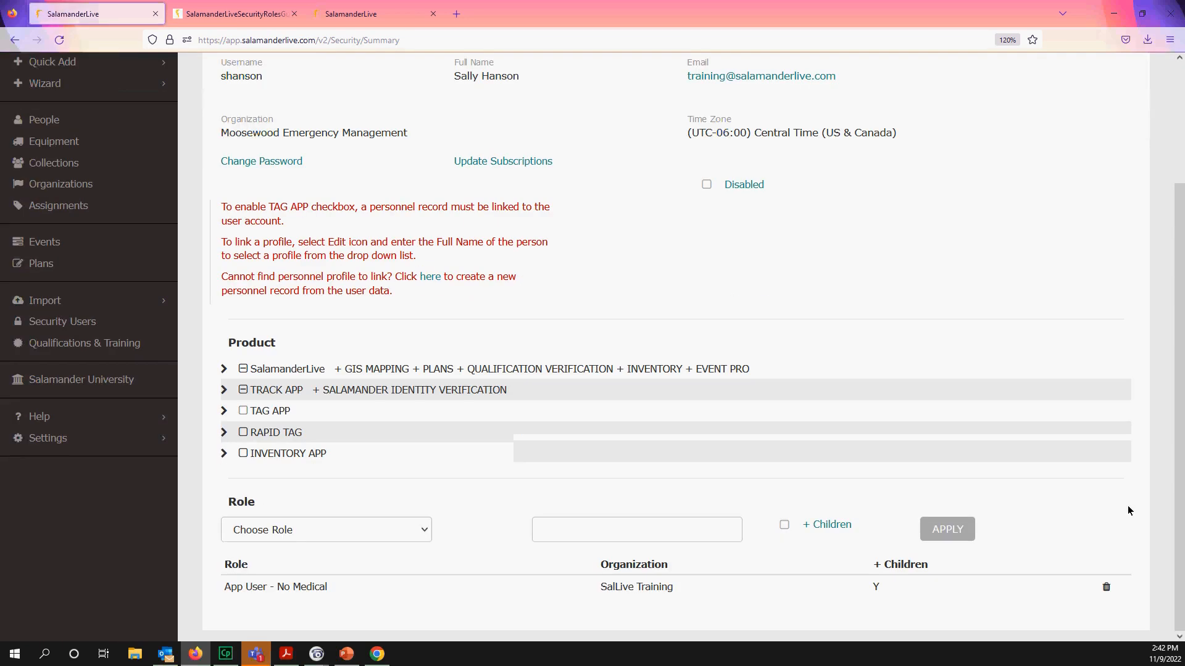
- Remove the App User - No Medical role and INVENTORY licence, and grant EVENT PRO
click(1105, 587)
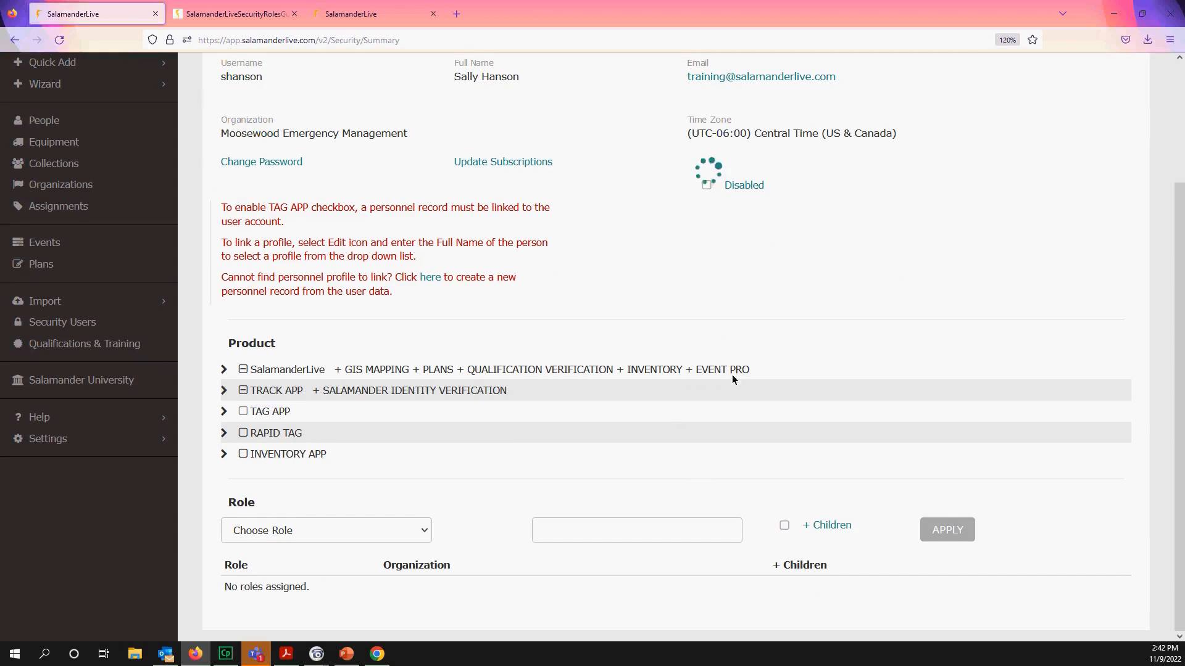
click(225, 371)
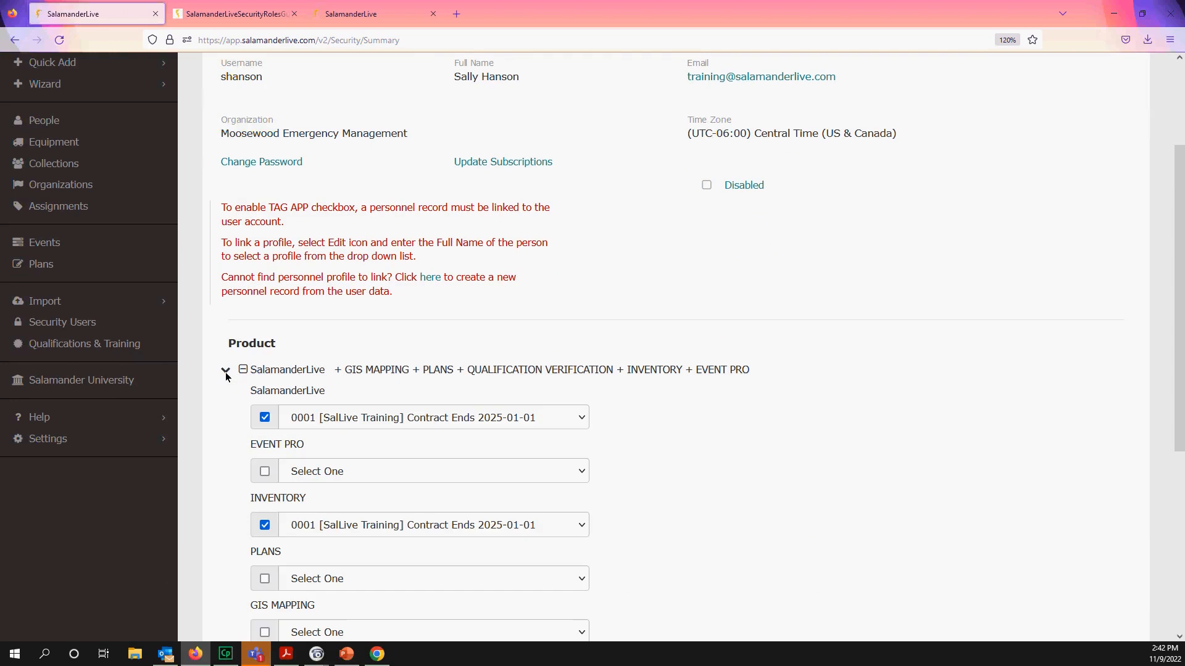
click(270, 531)
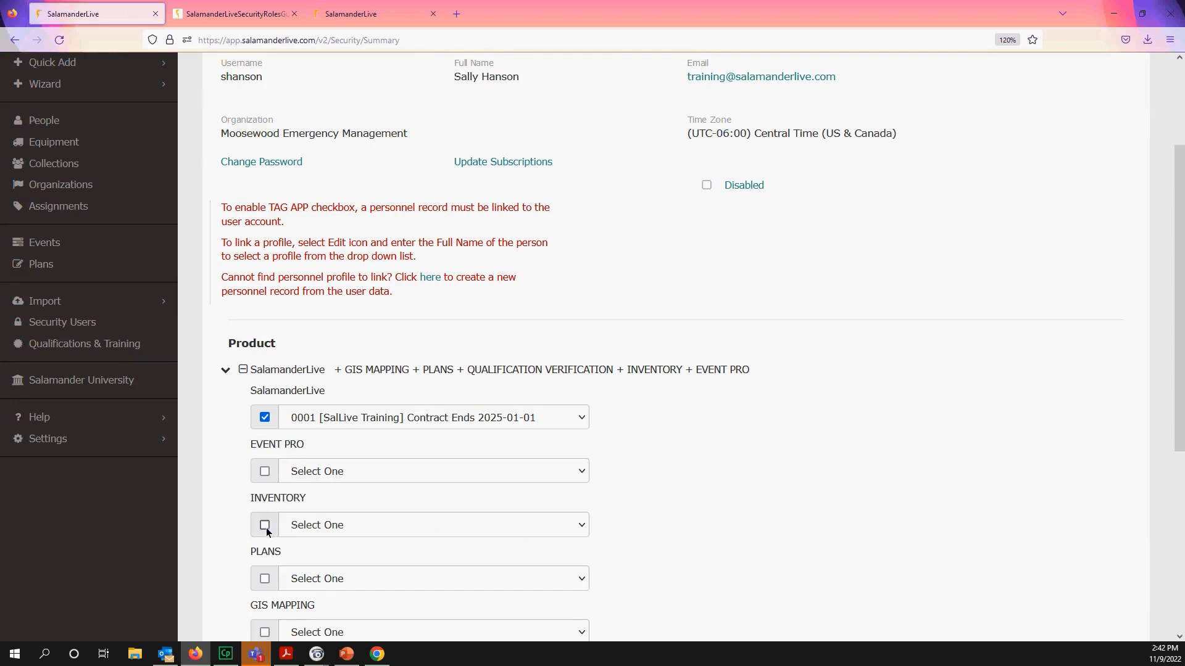
click(266, 474)
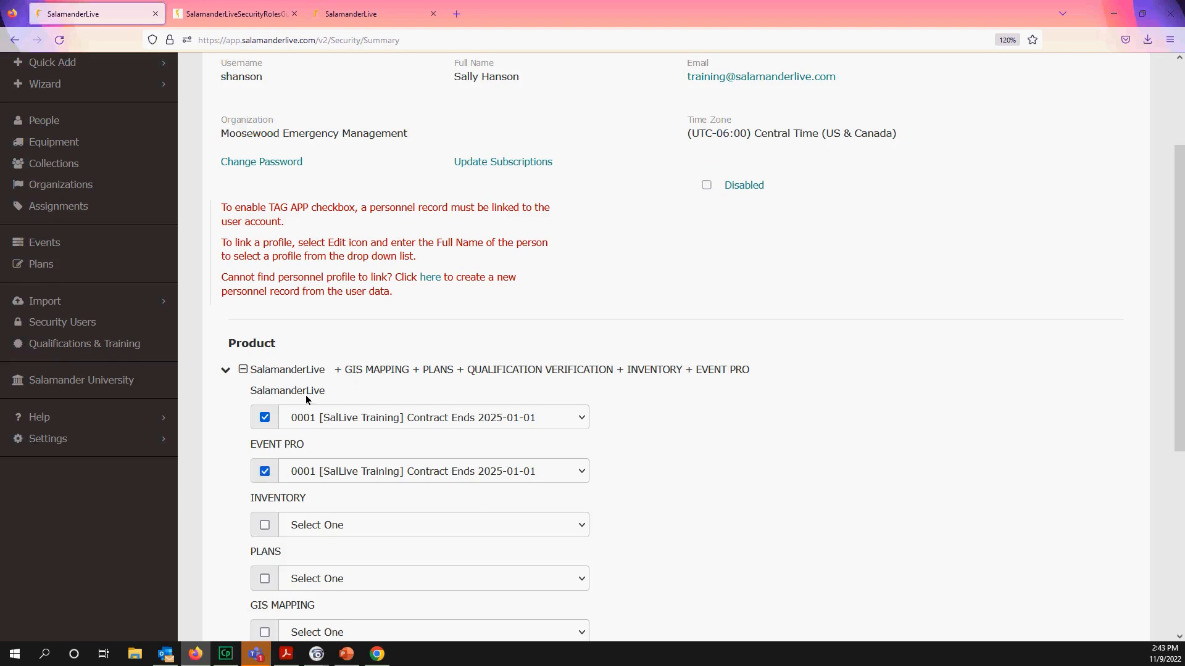
- Scroll down to the empty Role table, then switch to Microsoft Teams
scroll(306, 400, down, 4)
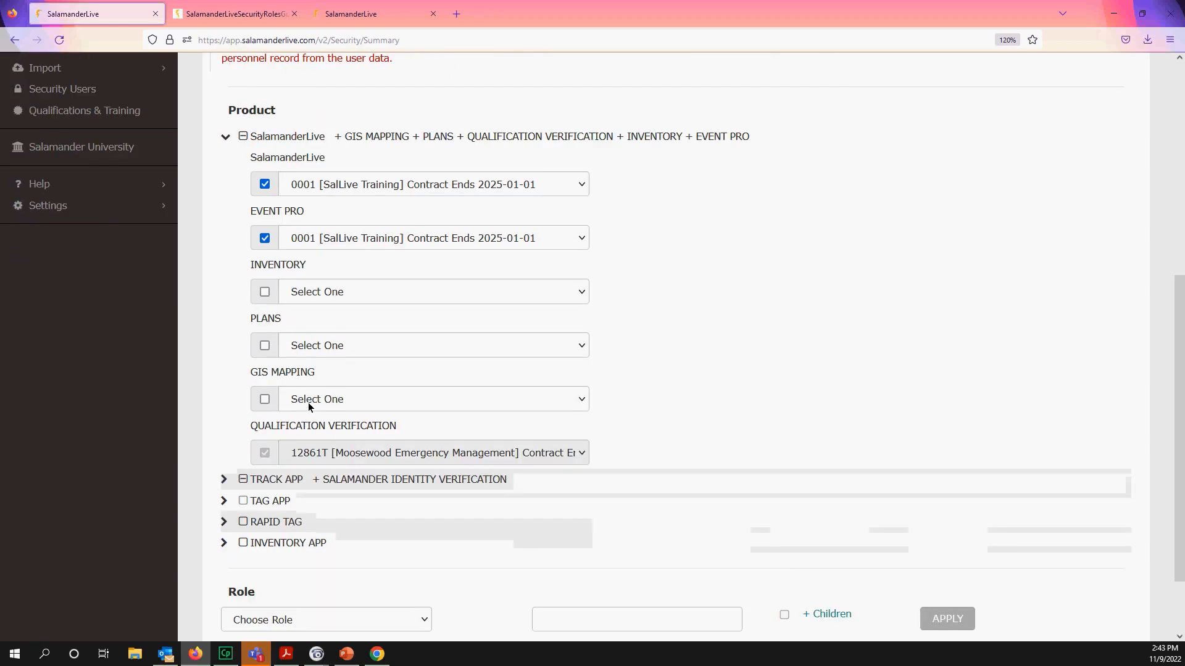
scroll(349, 456, down, 2)
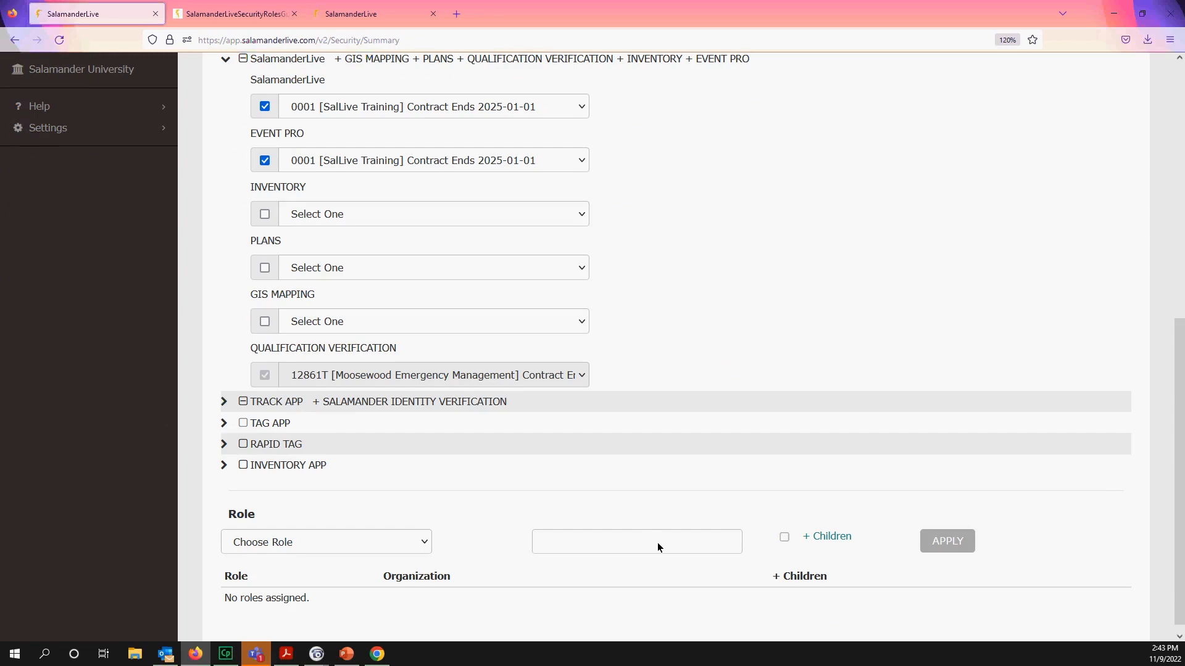
scroll(663, 554, down, 1)
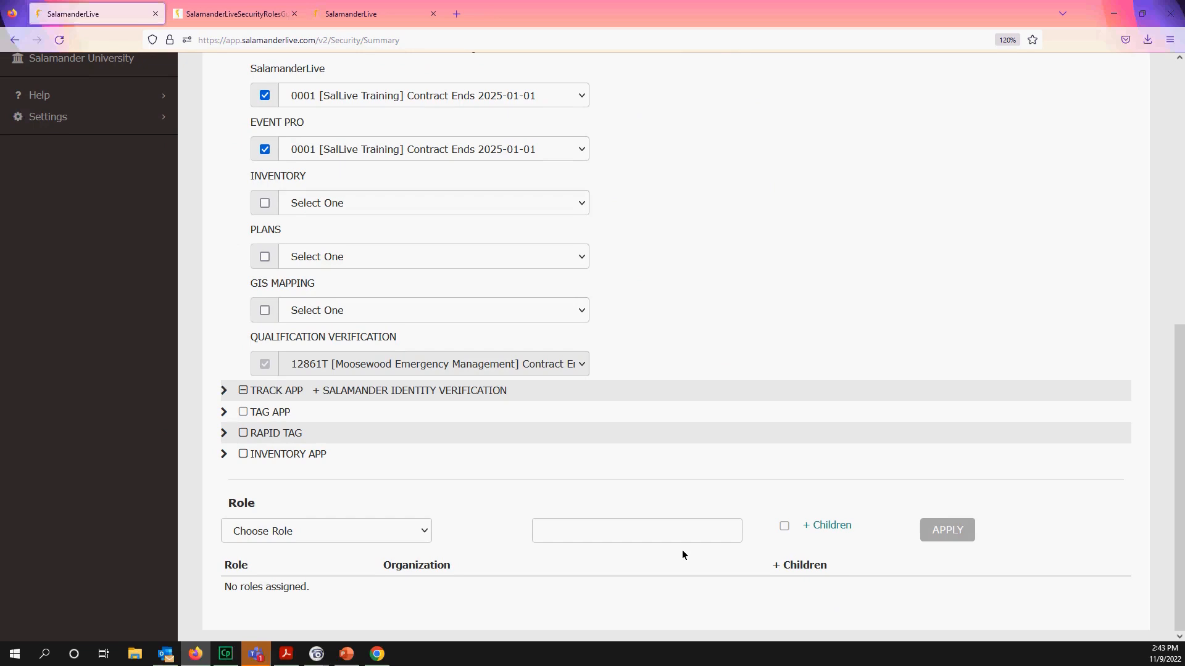
click(256, 654)
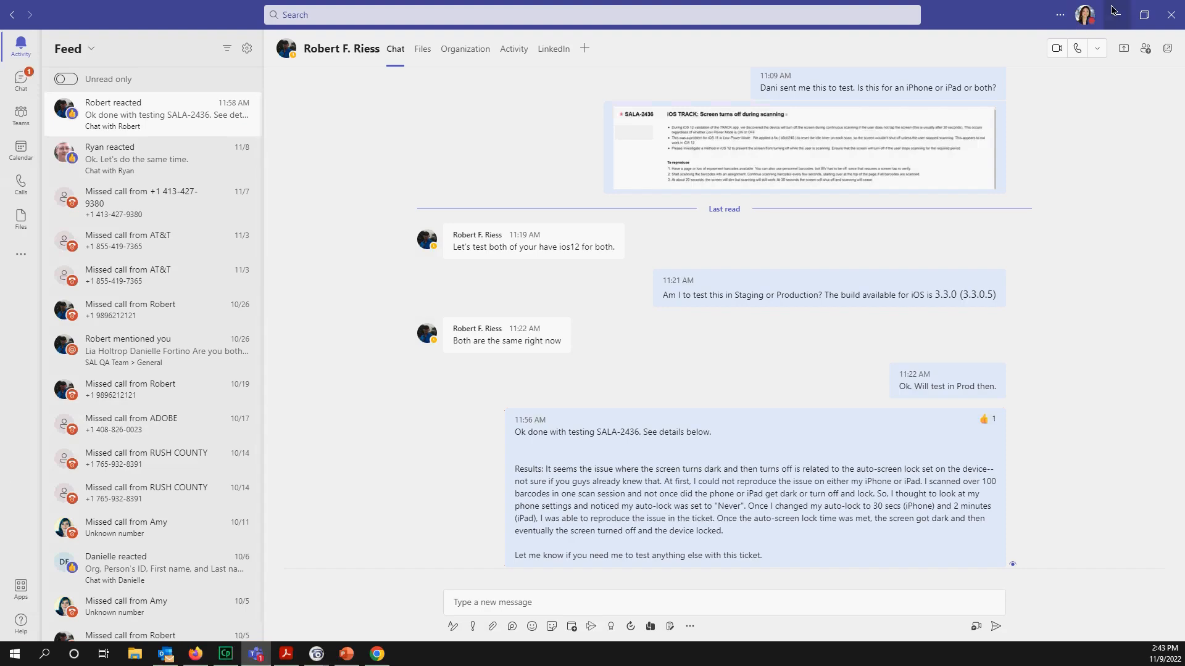
- Minimize Teams to return to the SalamanderLive user profile in Firefox
click(1111, 9)
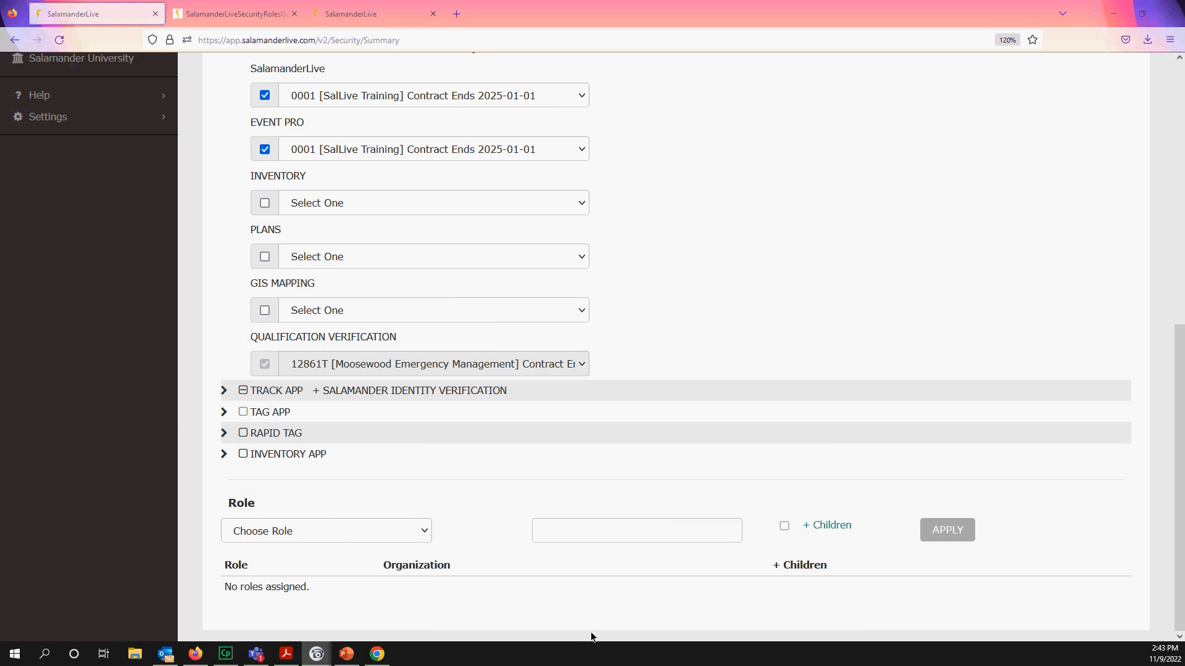
- Uncheck the SalamanderLive and EVENT PRO contracts, then collapse the SalamanderLive product section
scroll(591, 632, up, 3)
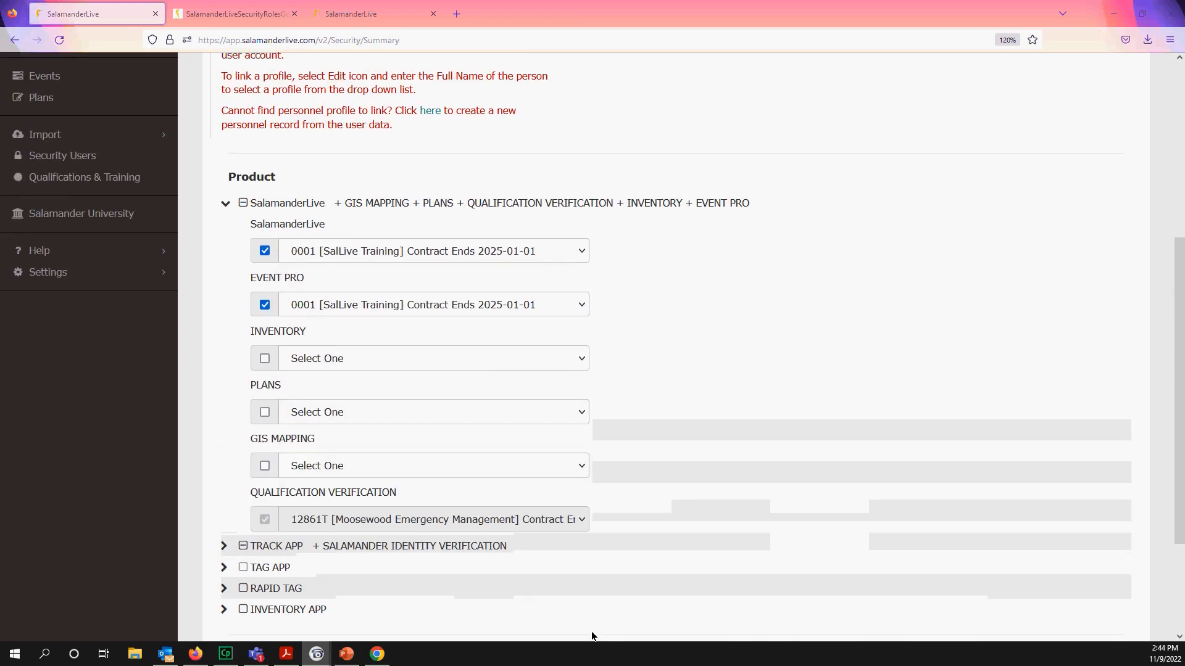
scroll(591, 631, up, 3)
scroll(591, 633, up, 3)
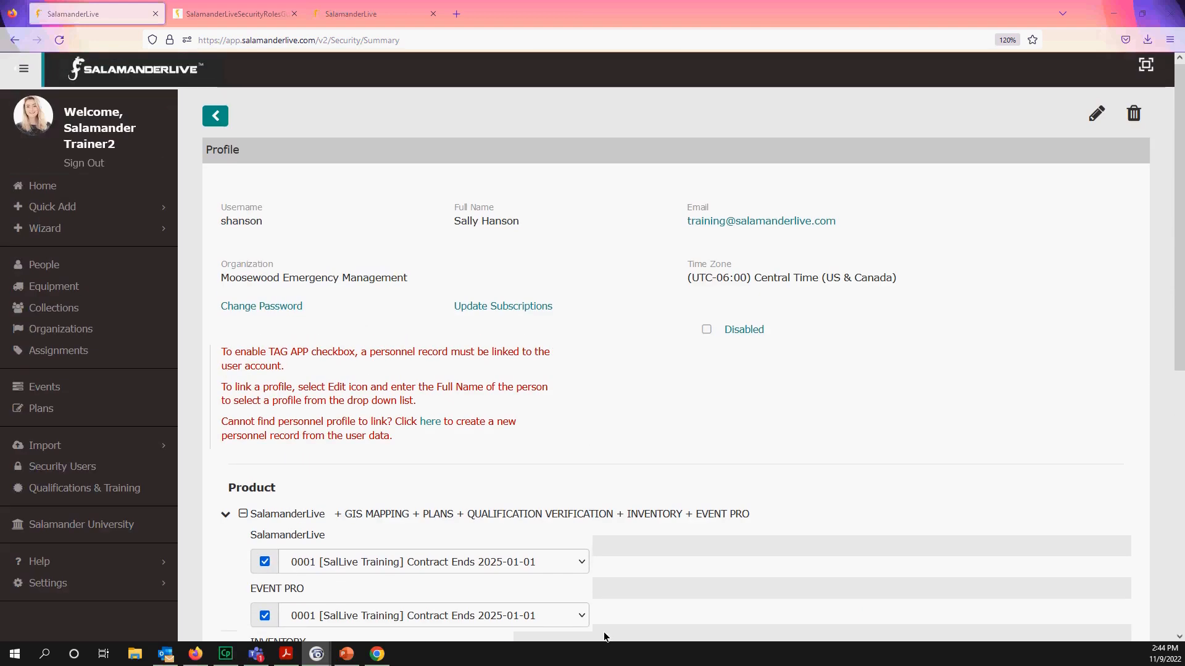
scroll(604, 635, down, 5)
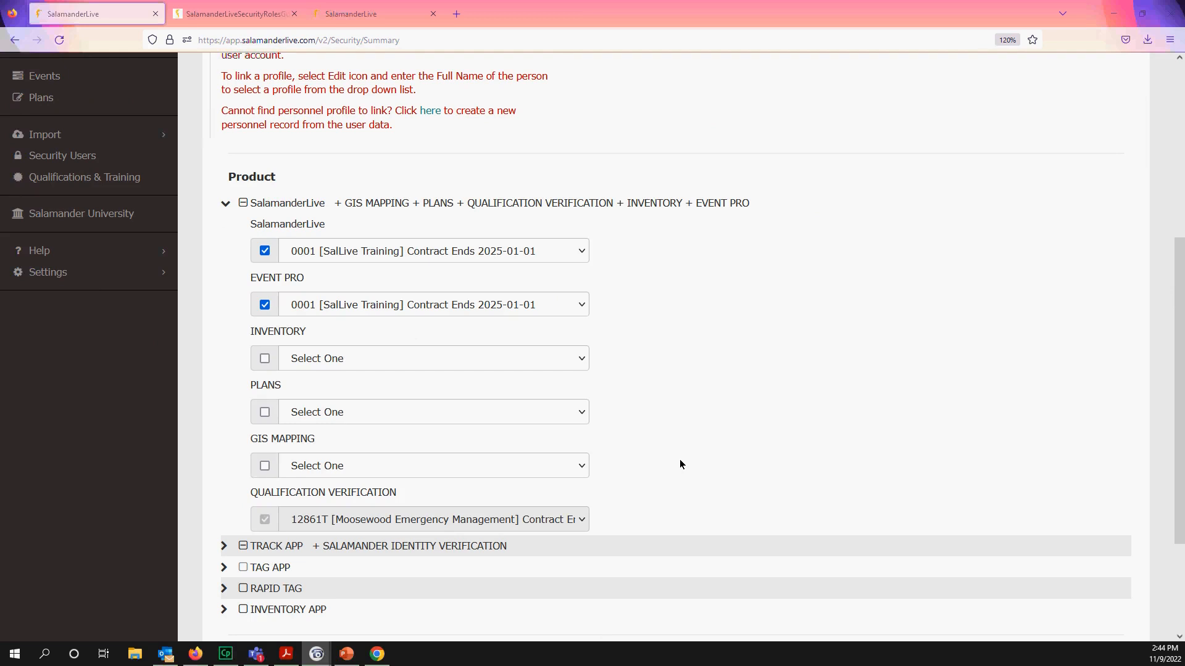
click(265, 305)
click(265, 251)
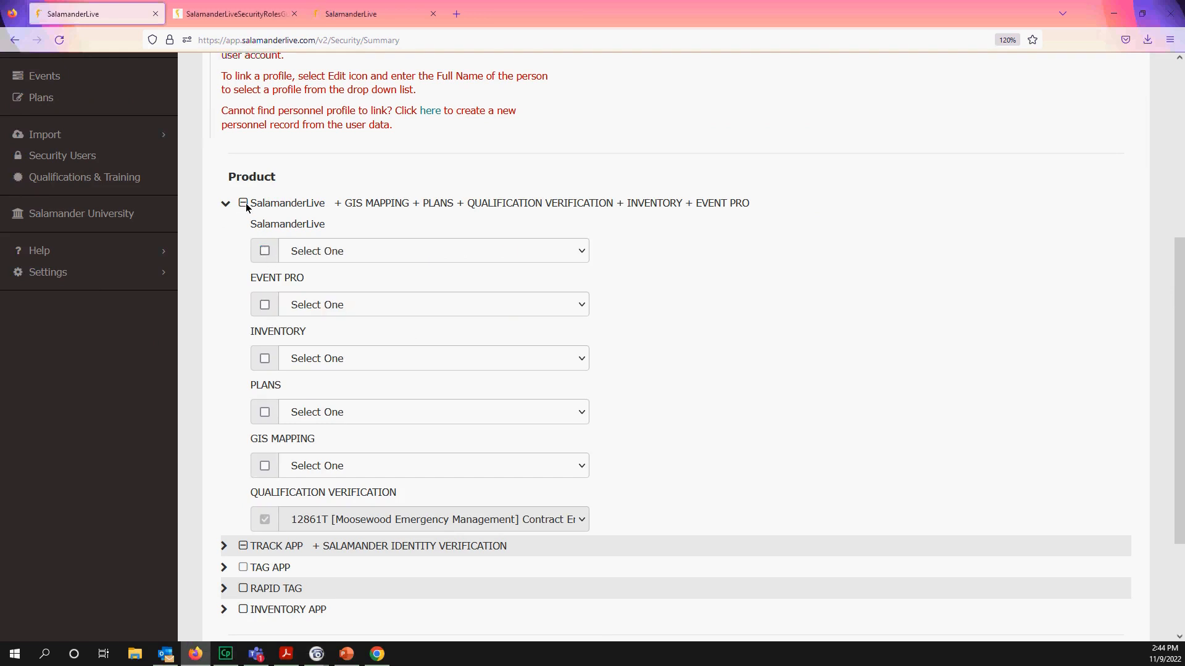
click(225, 203)
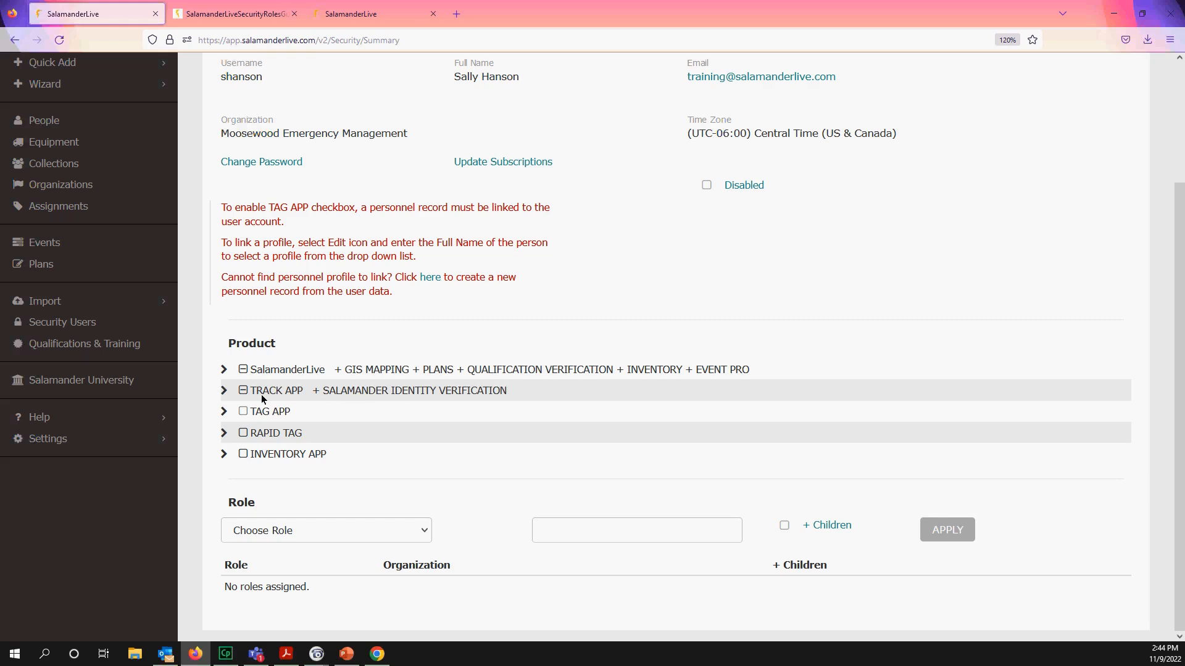
- Toggle TRACK APP fully on and back to its partial setting
click(244, 391)
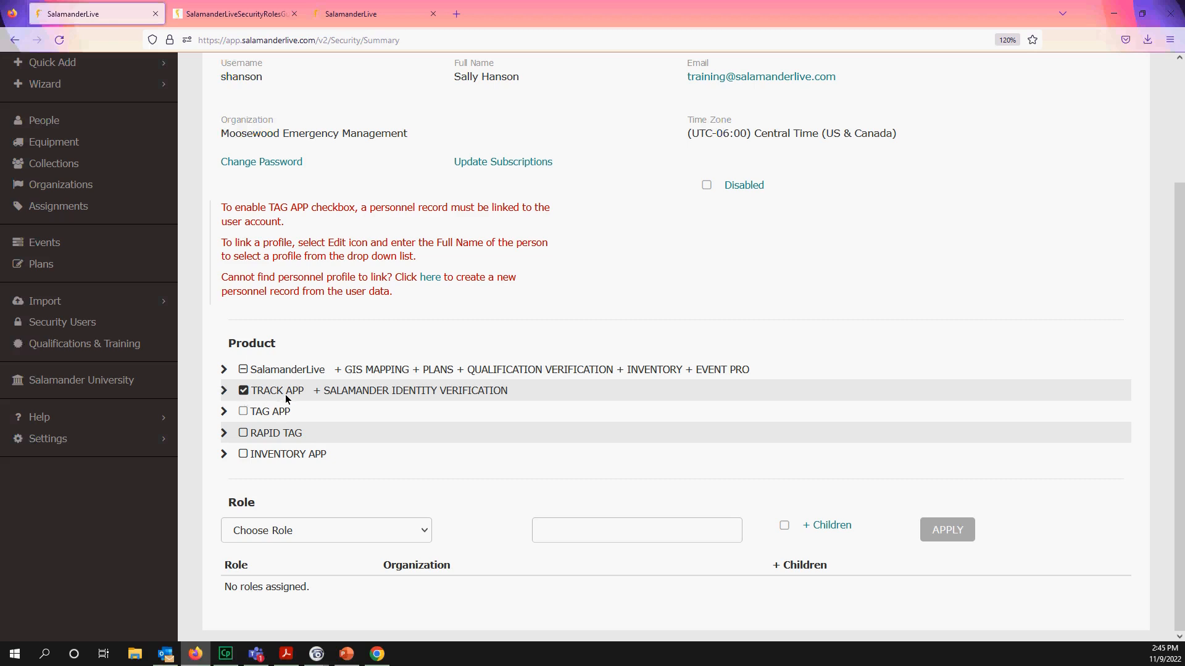
click(252, 394)
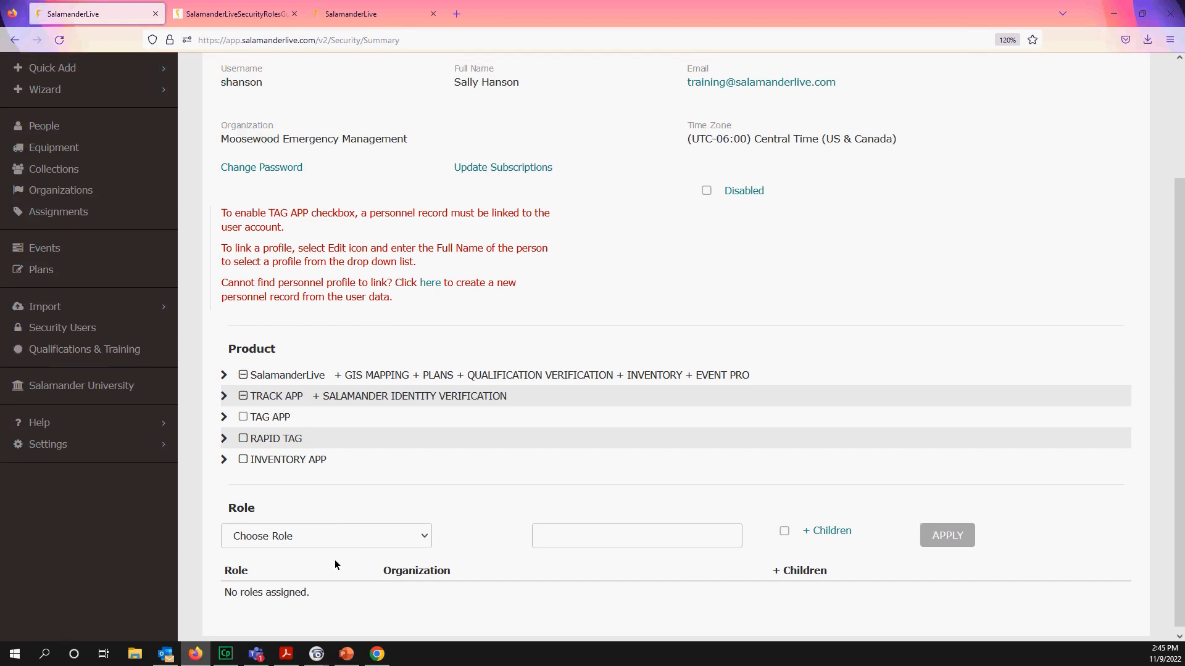
scroll(334, 560, up, 2)
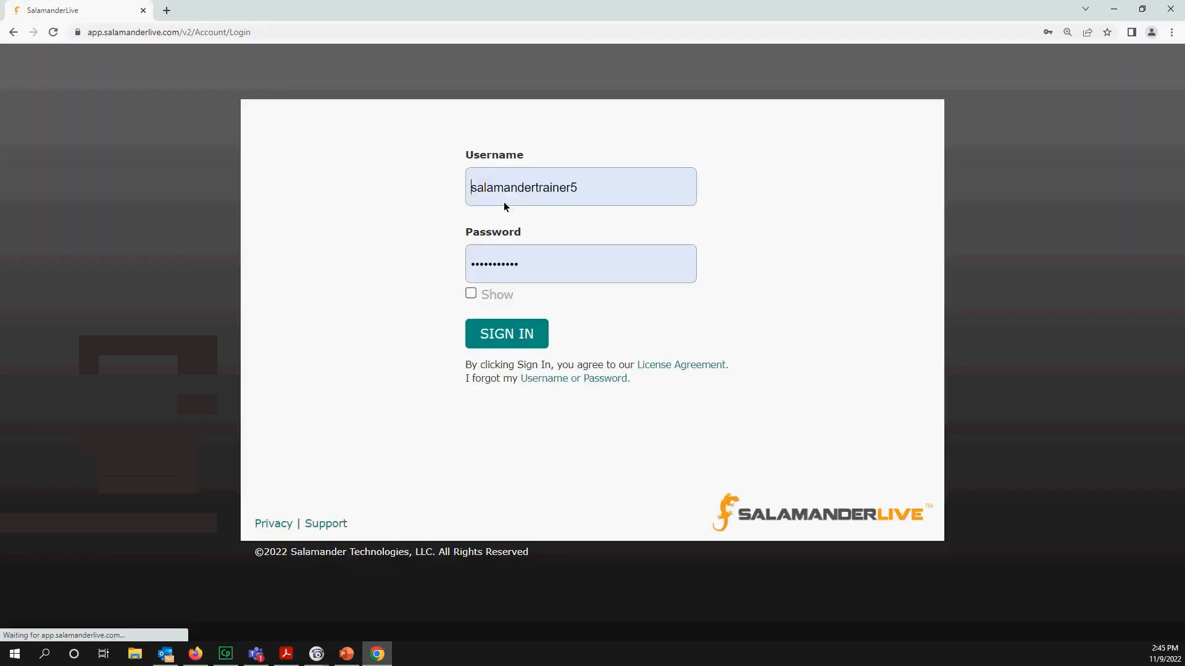
- Sign in to SalamanderLive in Chrome with the edited user's username and password
double_click(581, 190)
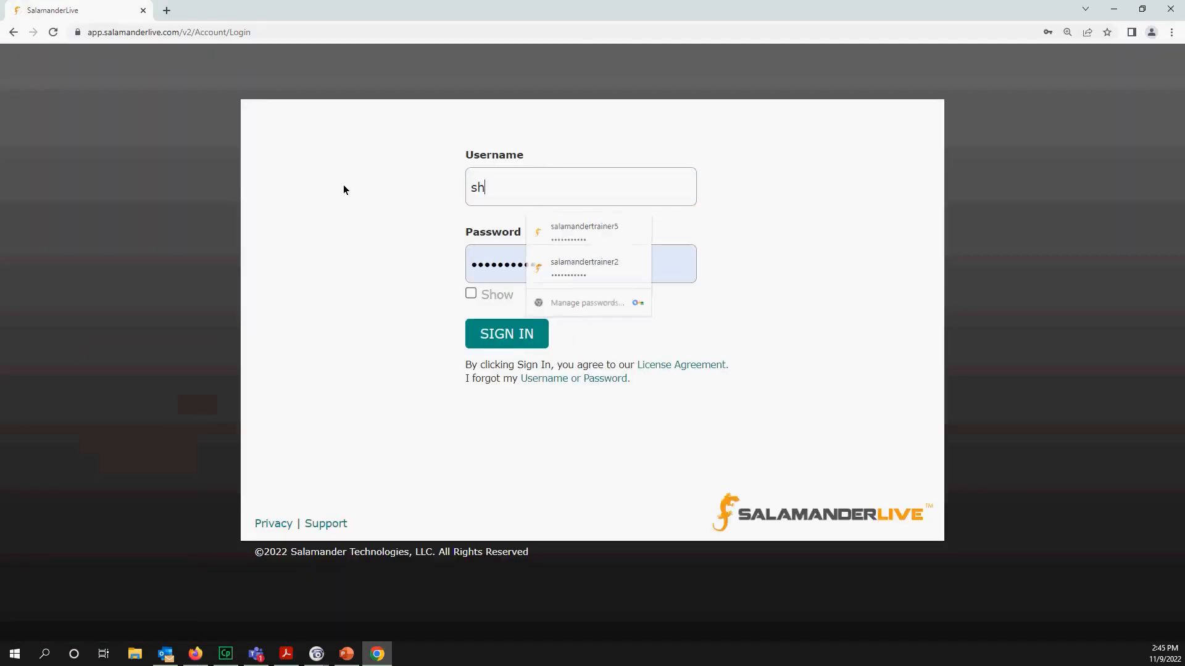
key(Tab)
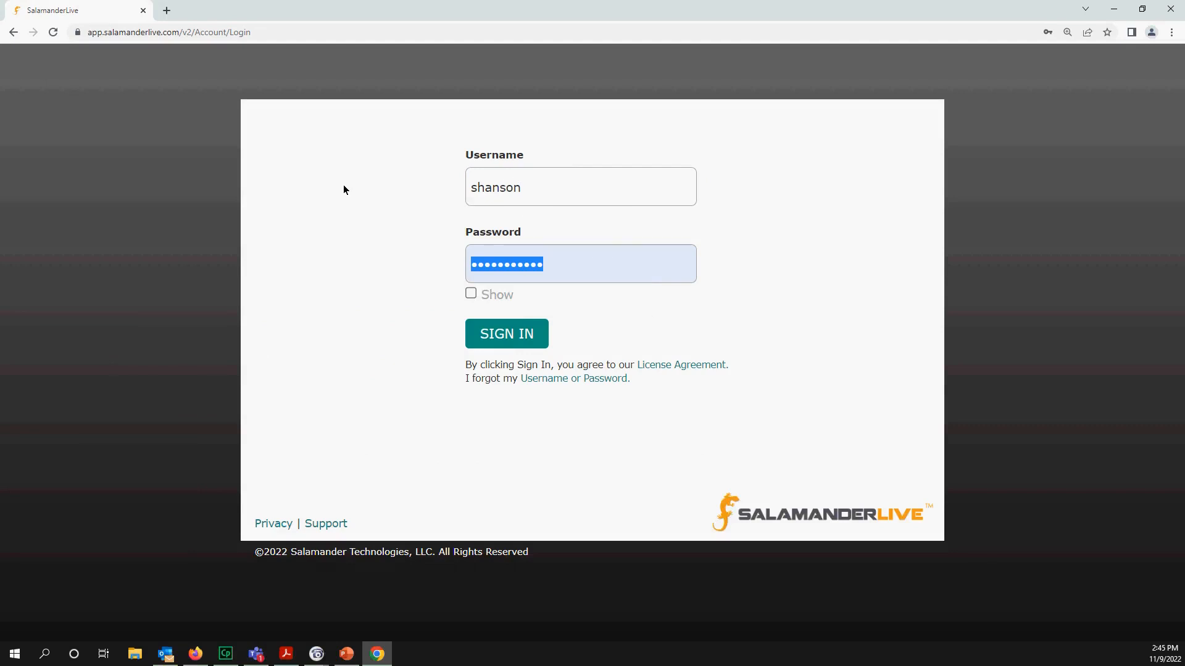
text(******)
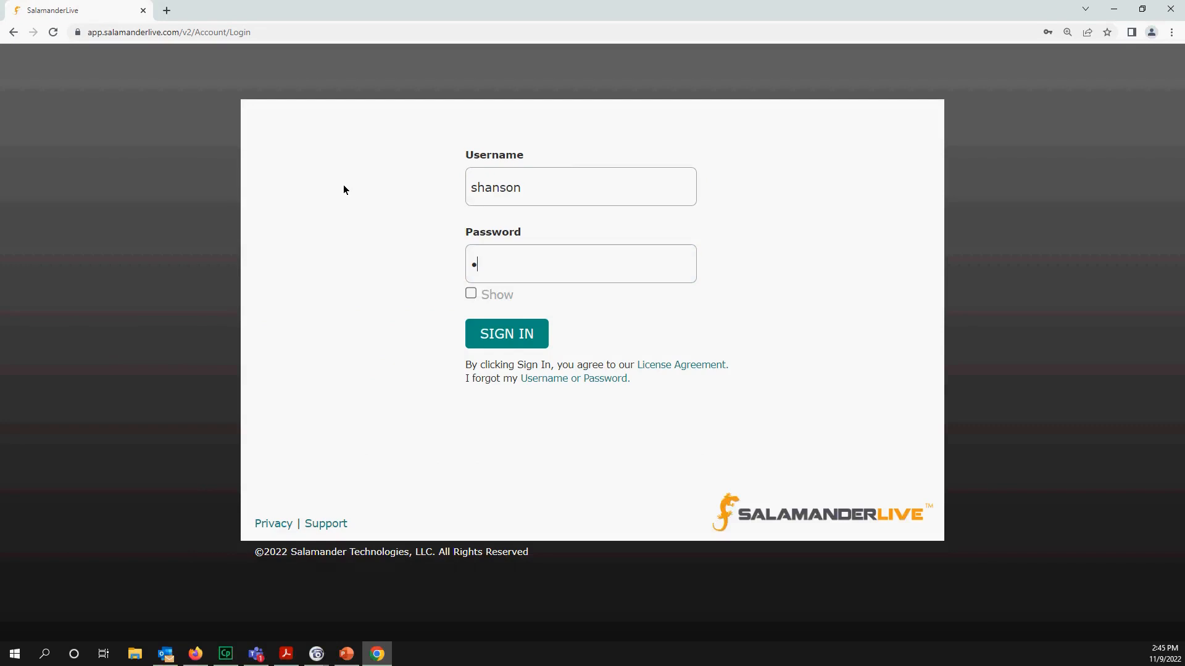
text(**)
key(Return)
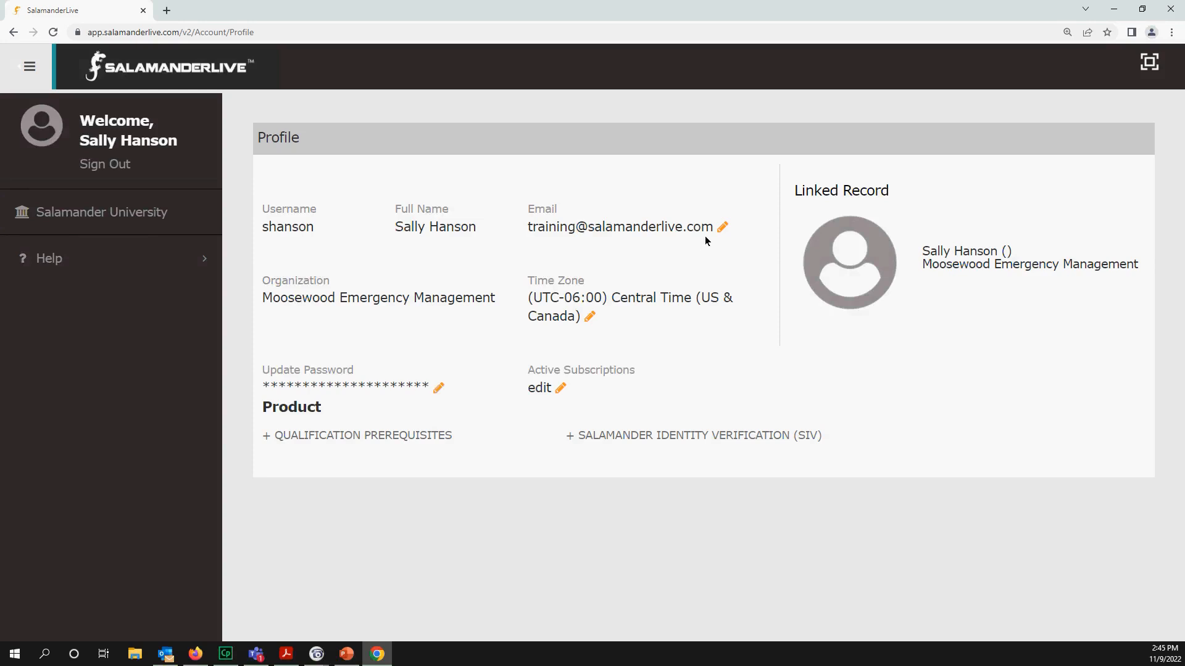
- Open Salamander University as that user, then return to the admin session in Firefox
click(128, 210)
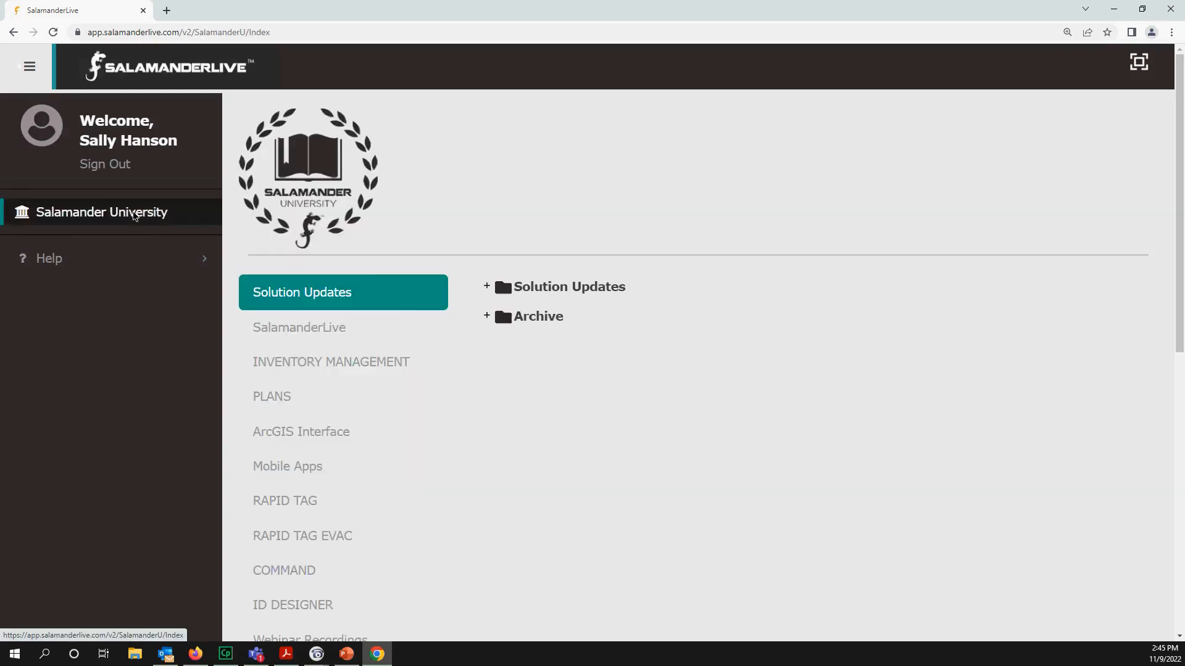
scroll(332, 379, down, 3)
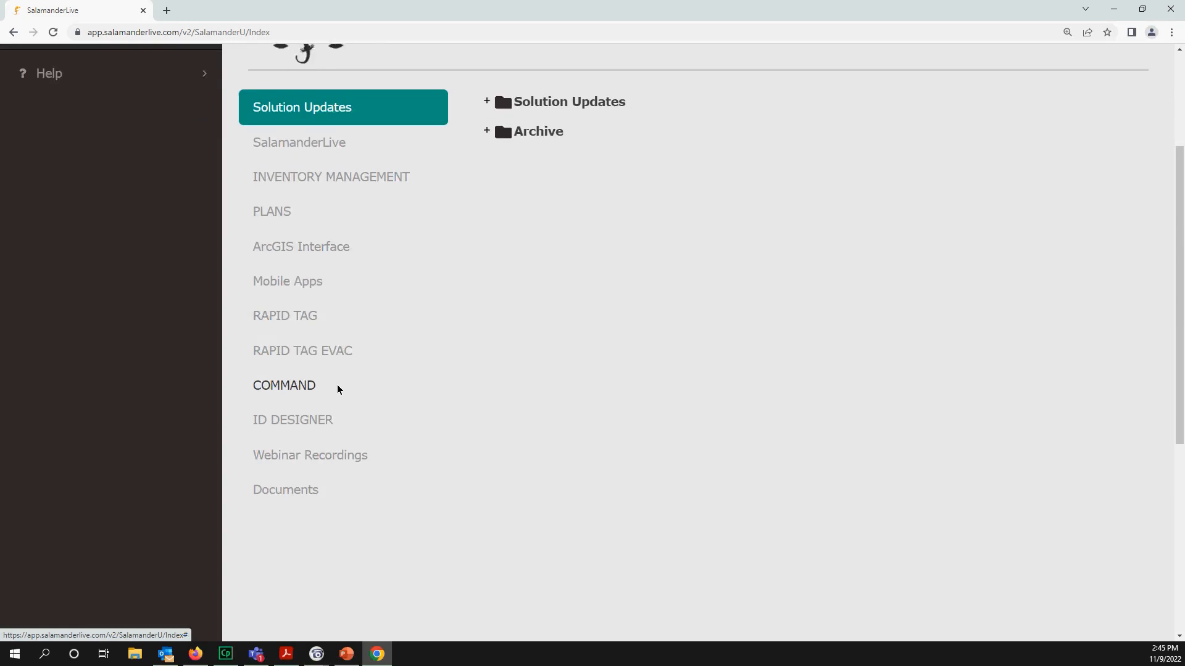
scroll(338, 384, up, 3)
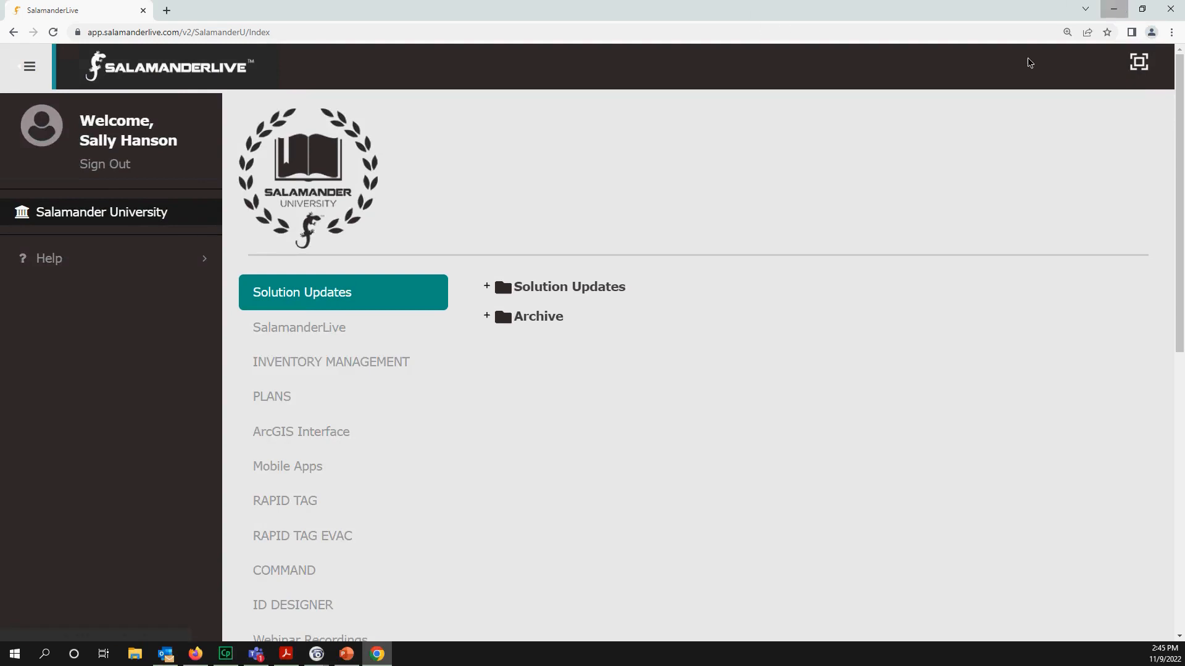
click(1113, 9)
scroll(416, 421, down, 2)
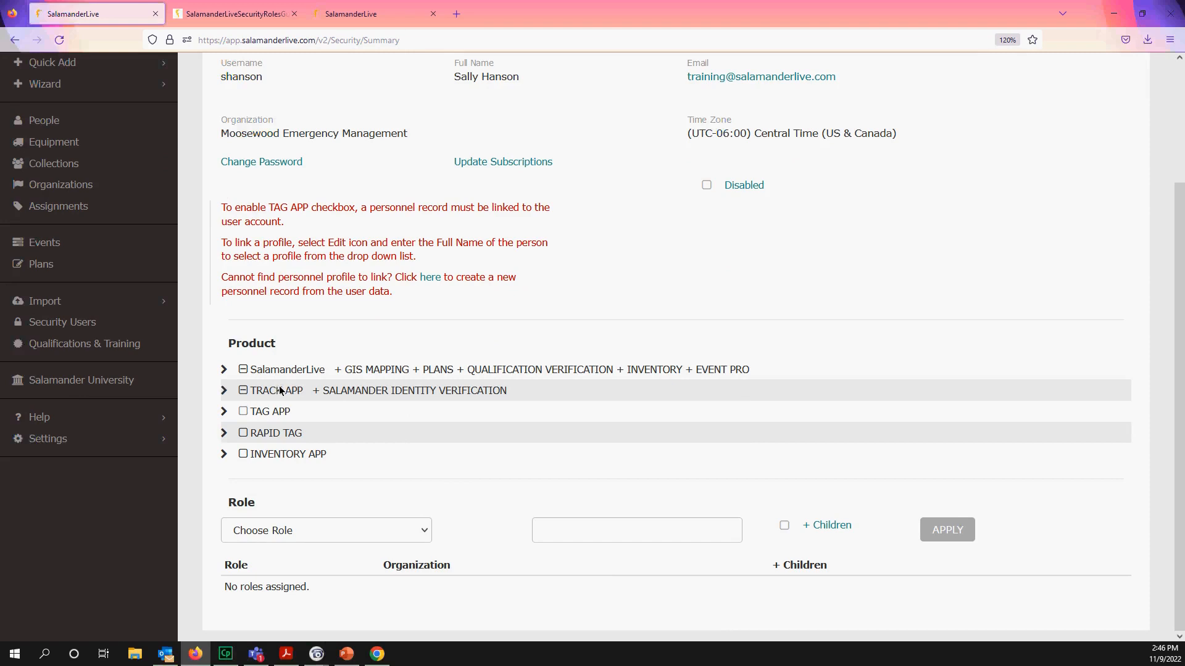
- Clear the UserName filter, open the Moosewood Fire Department user, and set TRACK APP to partial
scroll(273, 382, up, 3)
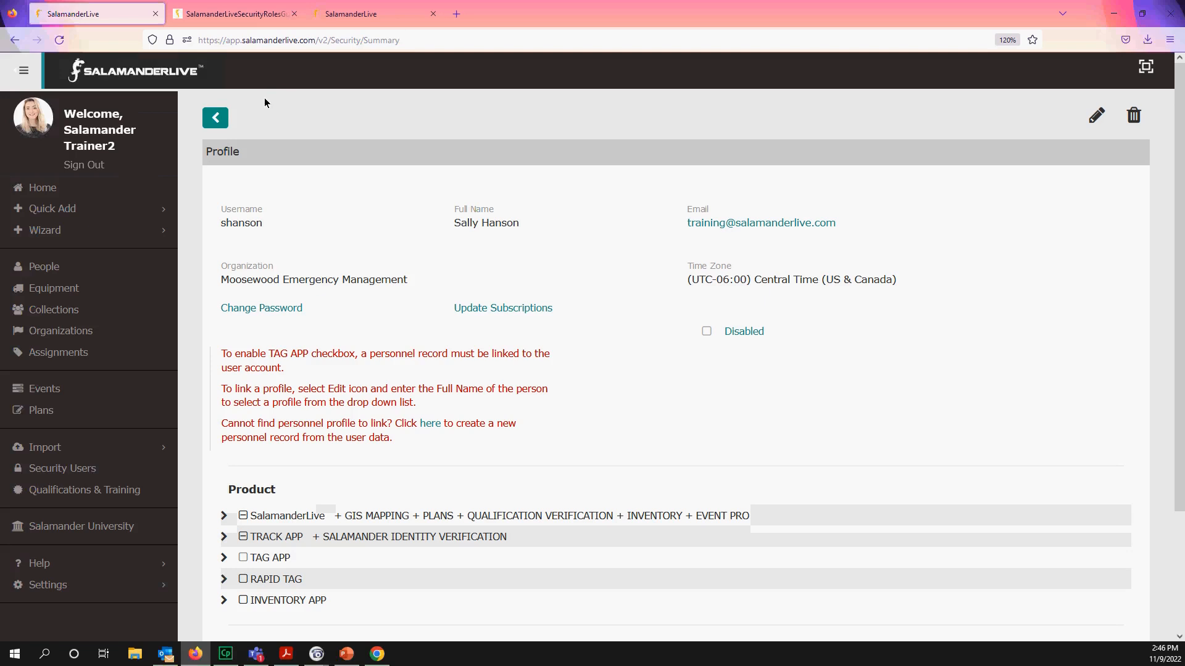
click(223, 120)
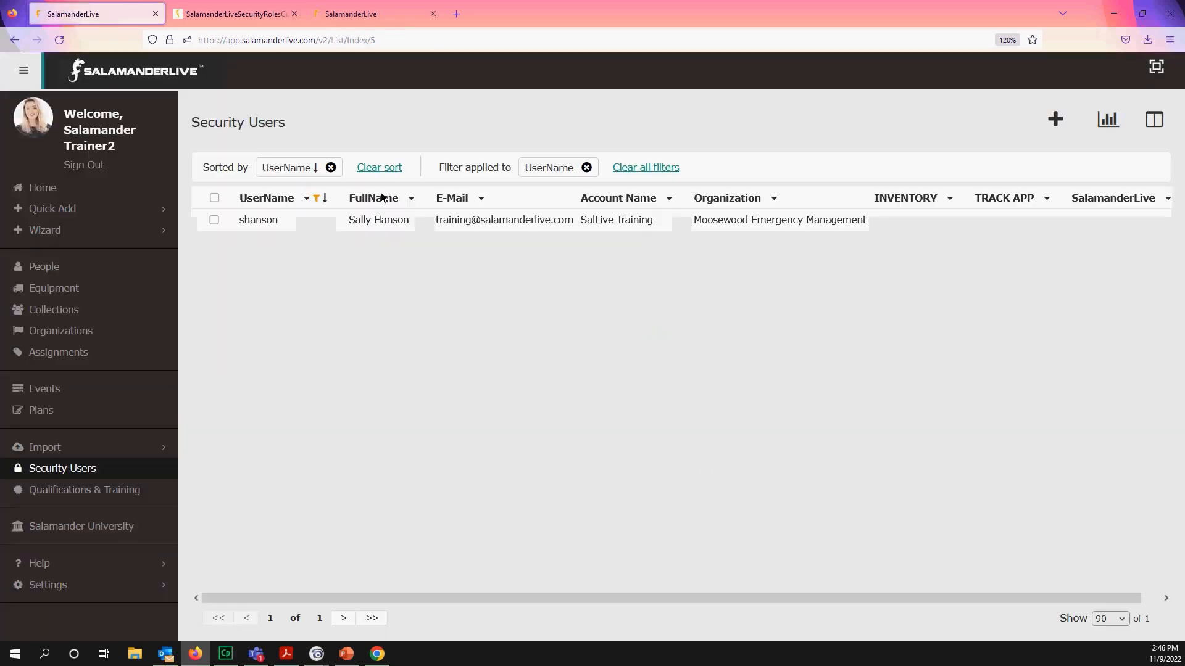
click(587, 168)
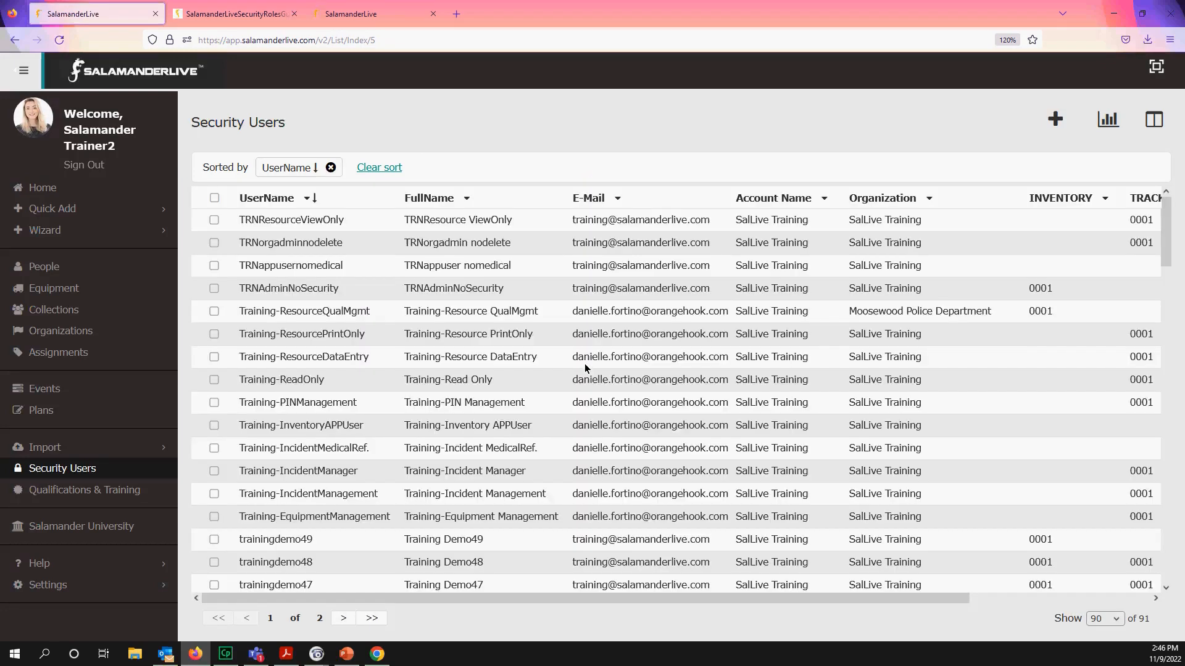
scroll(546, 381, down, 20)
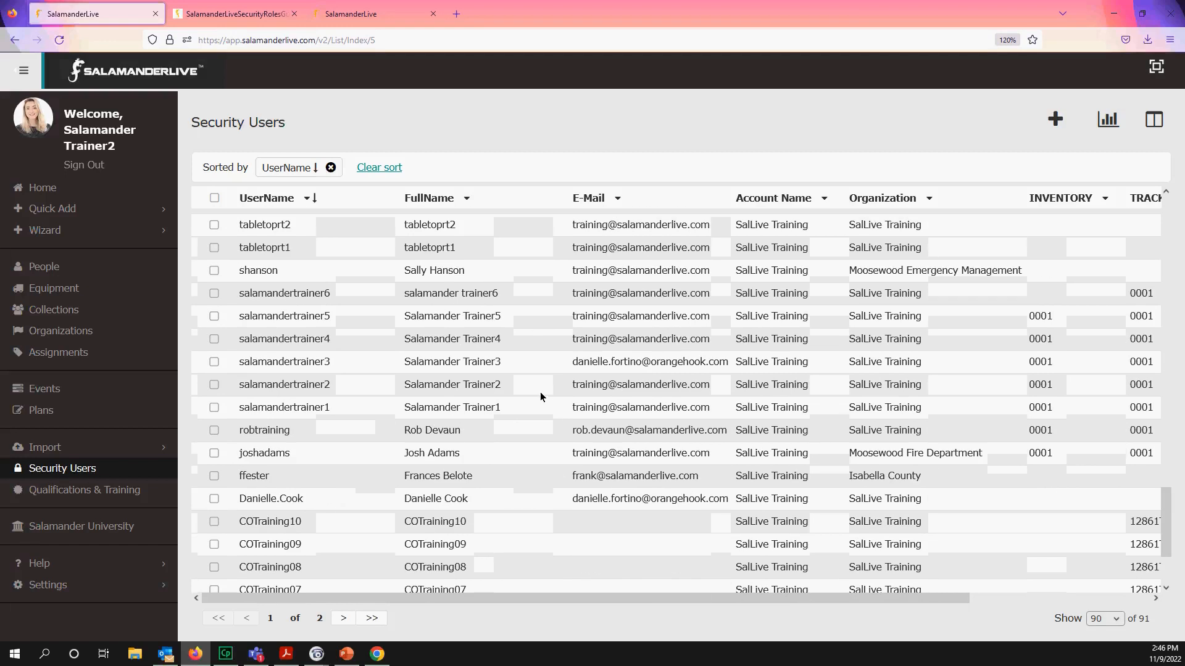
click(286, 453)
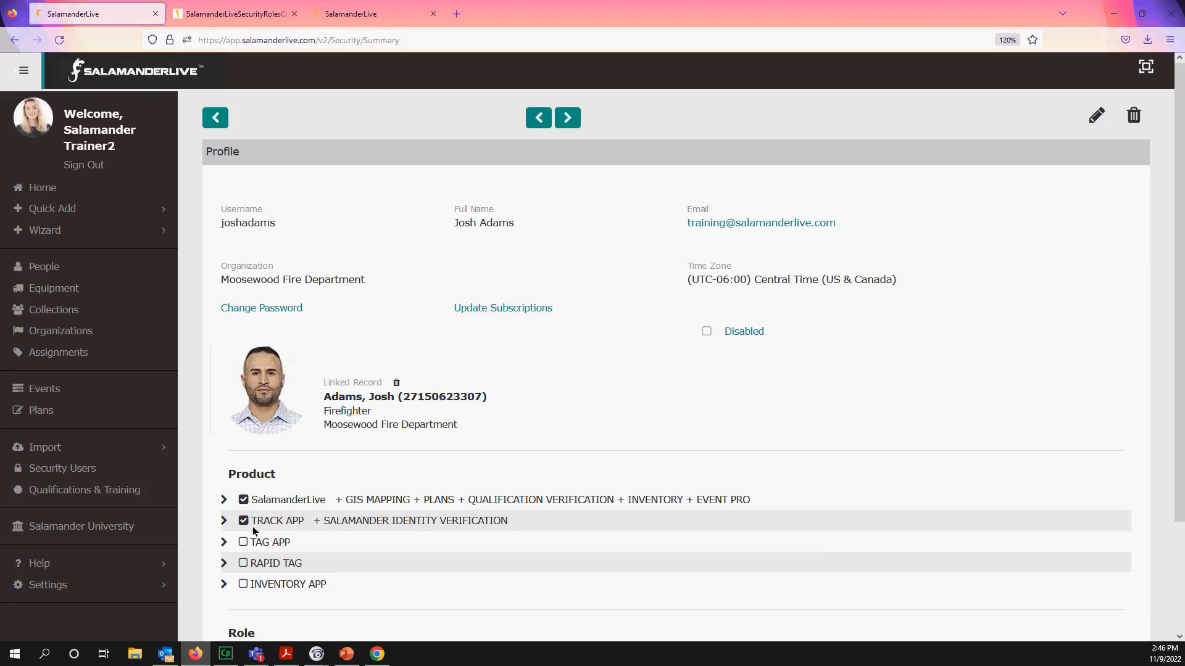
click(250, 524)
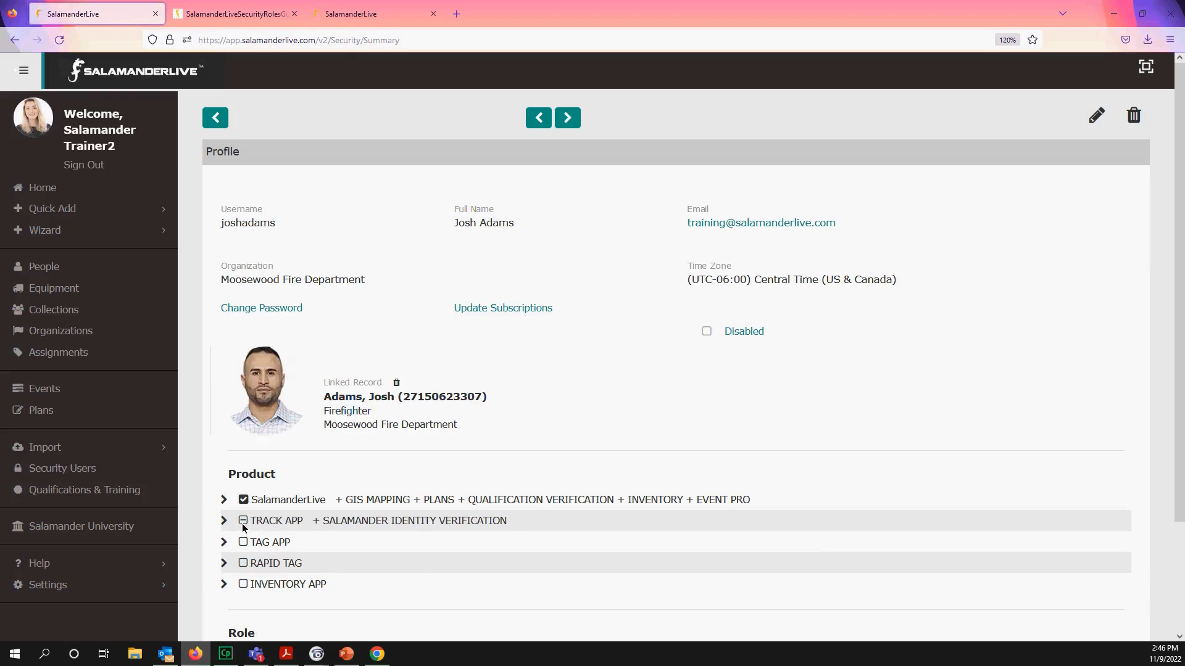
- Re-enable TRACK APP fully, then add App User - No Medical for SalLive Training with + Children
click(243, 521)
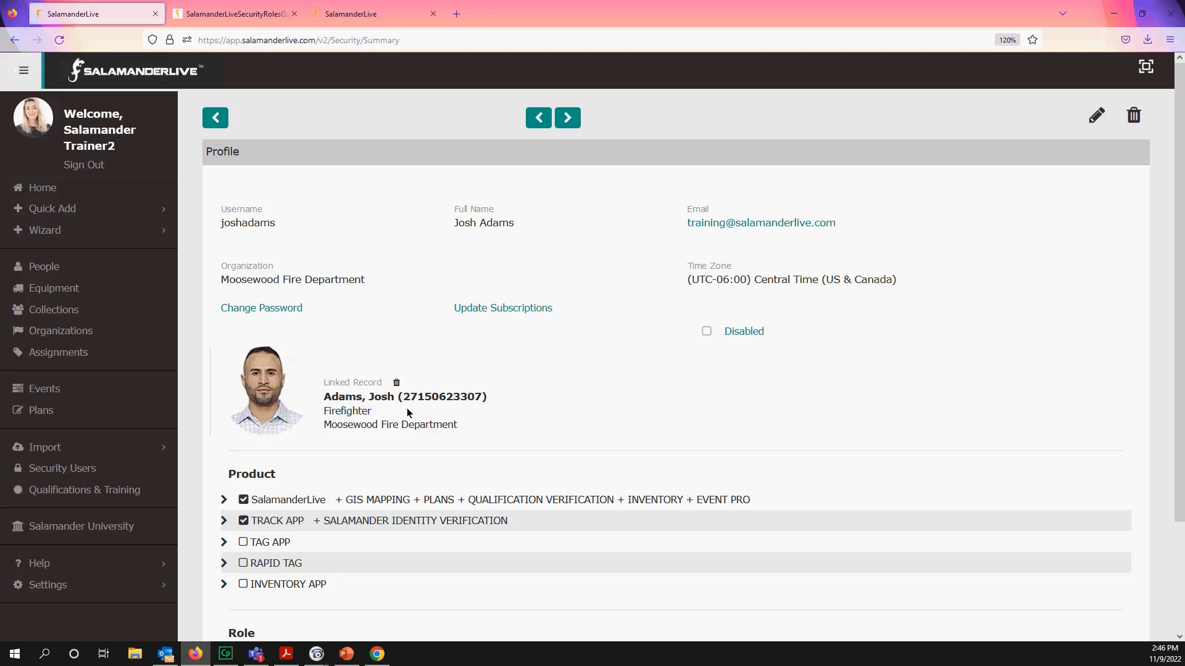
scroll(406, 408, down, 2)
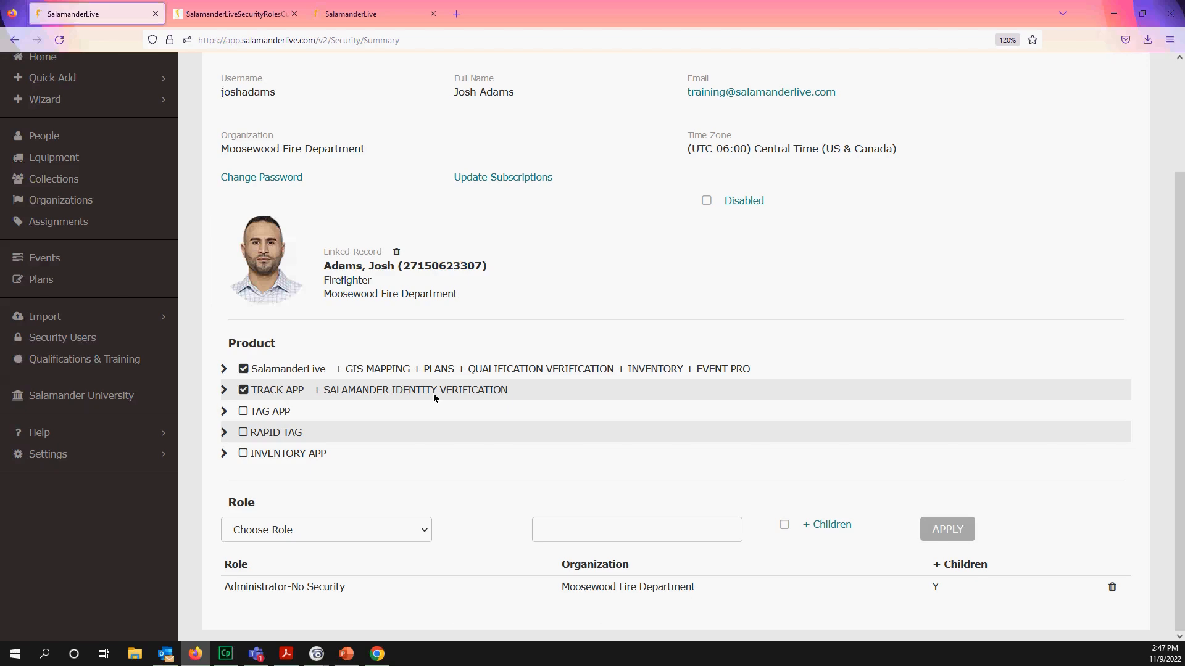
click(424, 529)
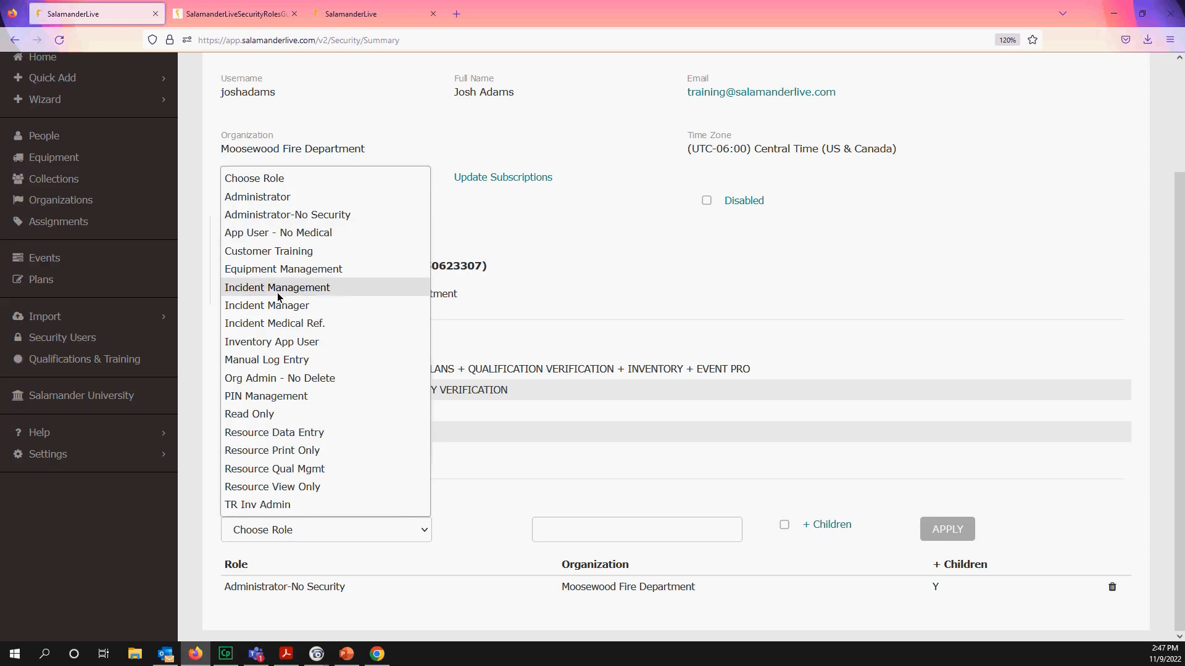
click(294, 238)
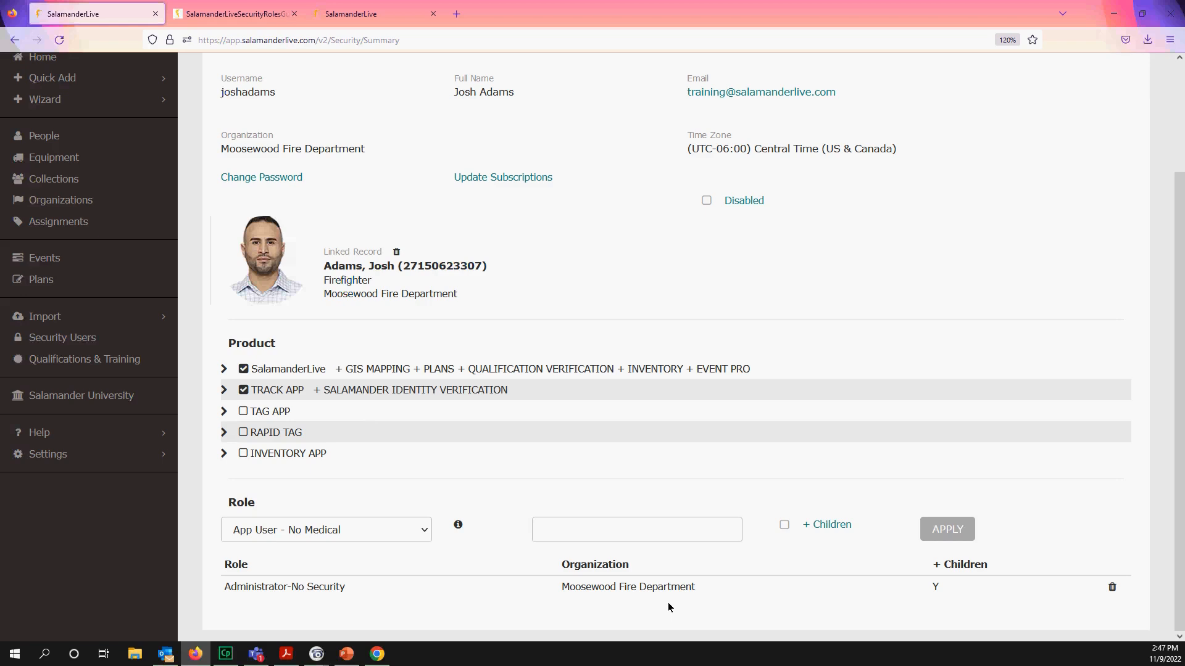
click(581, 534)
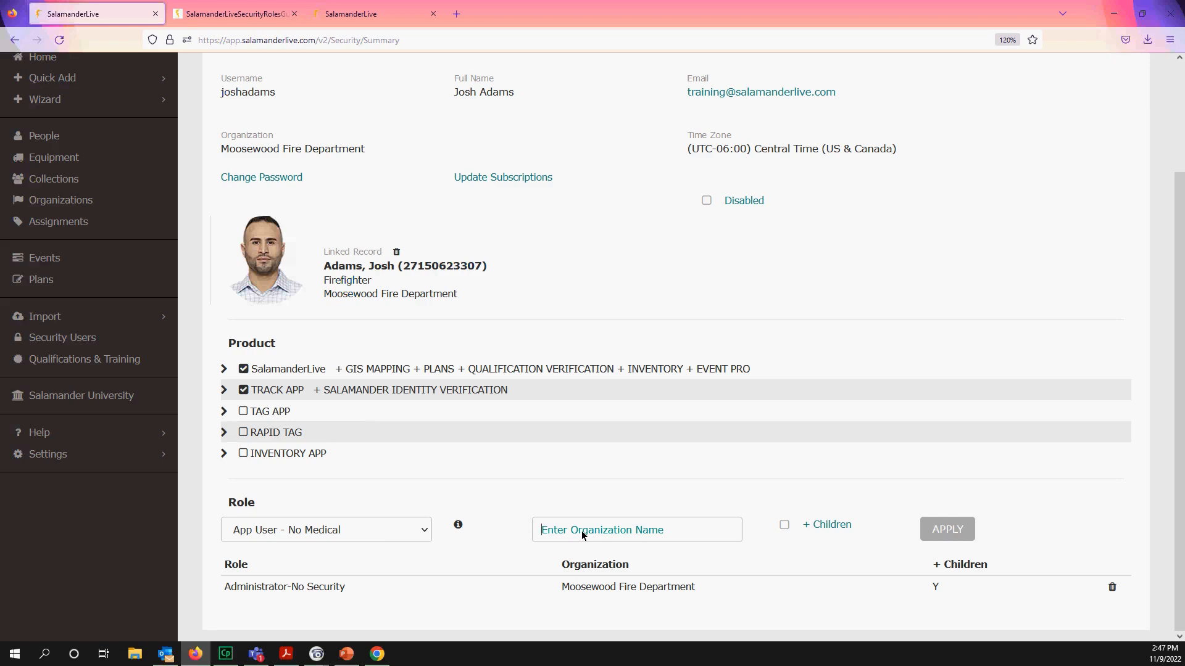
text(sal)
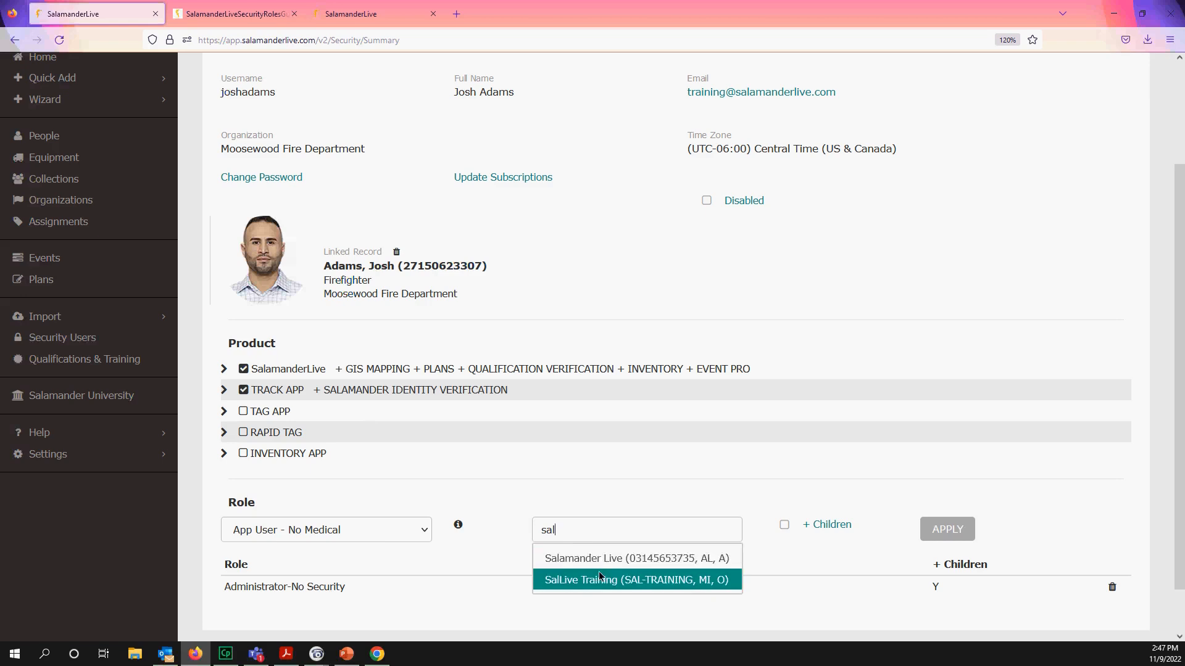
click(599, 579)
click(784, 525)
click(935, 534)
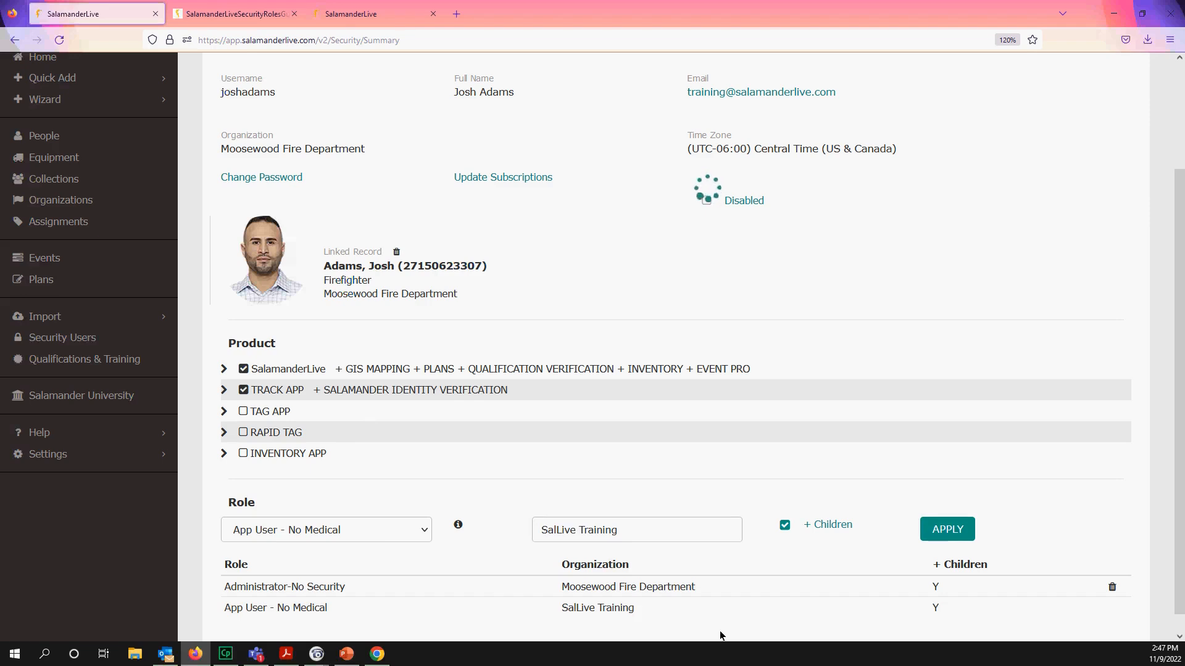
scroll(623, 620, down, 1)
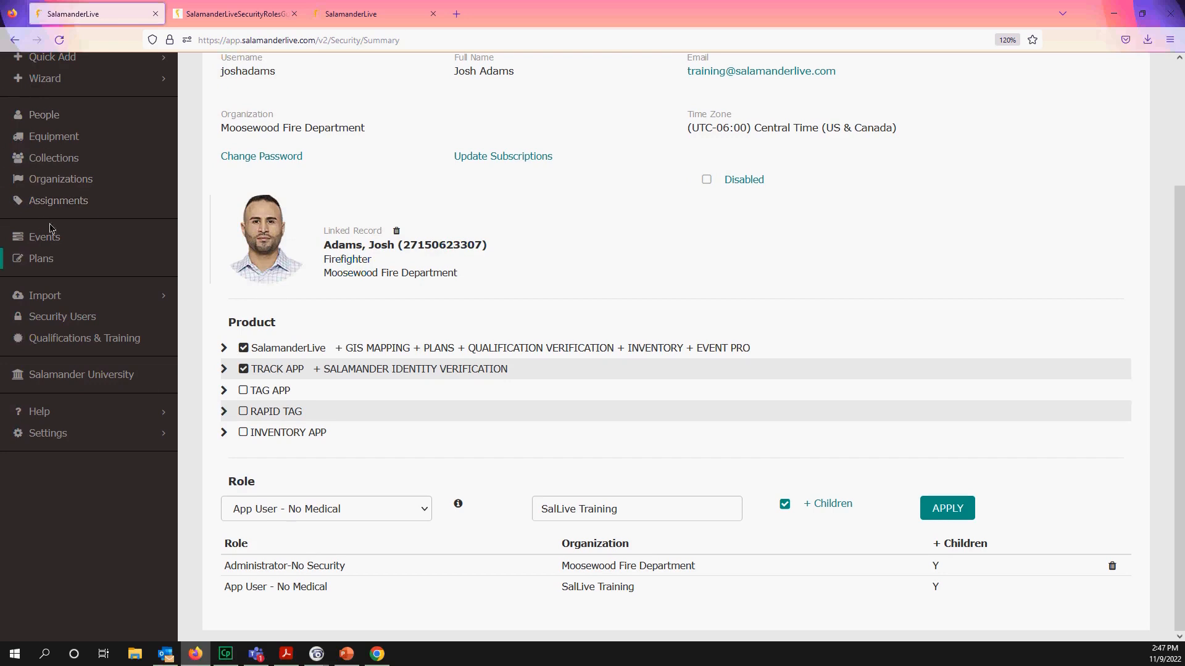
scroll(594, 319, up, 3)
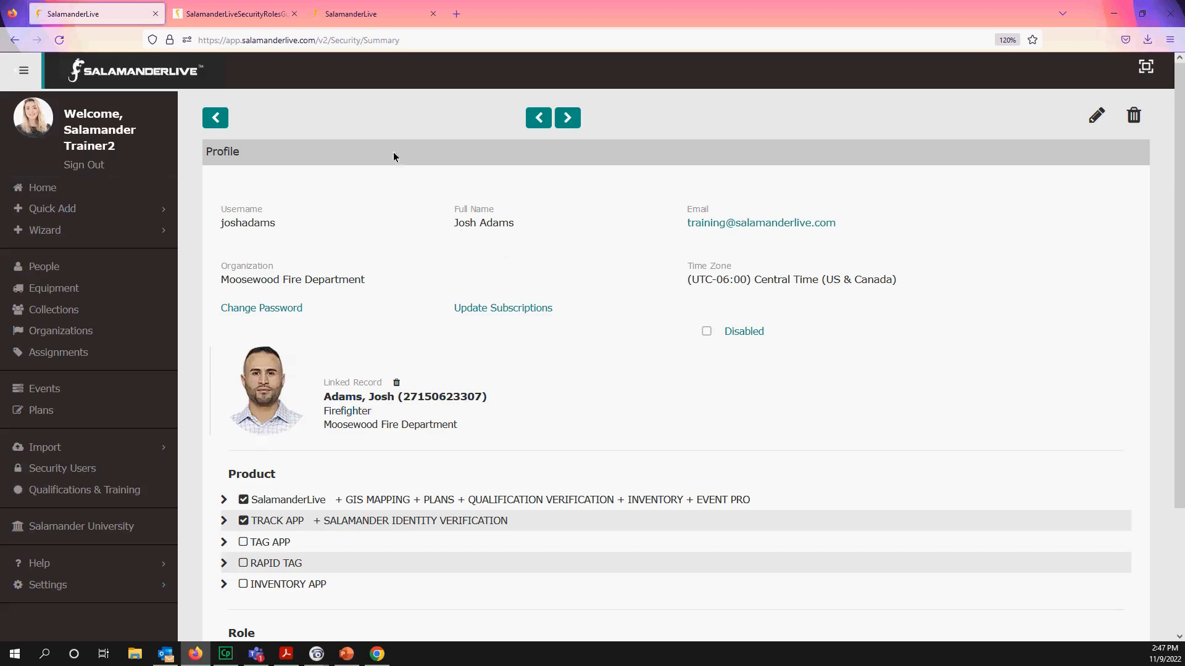
- Return from the user's profile to the Security Users list
click(215, 118)
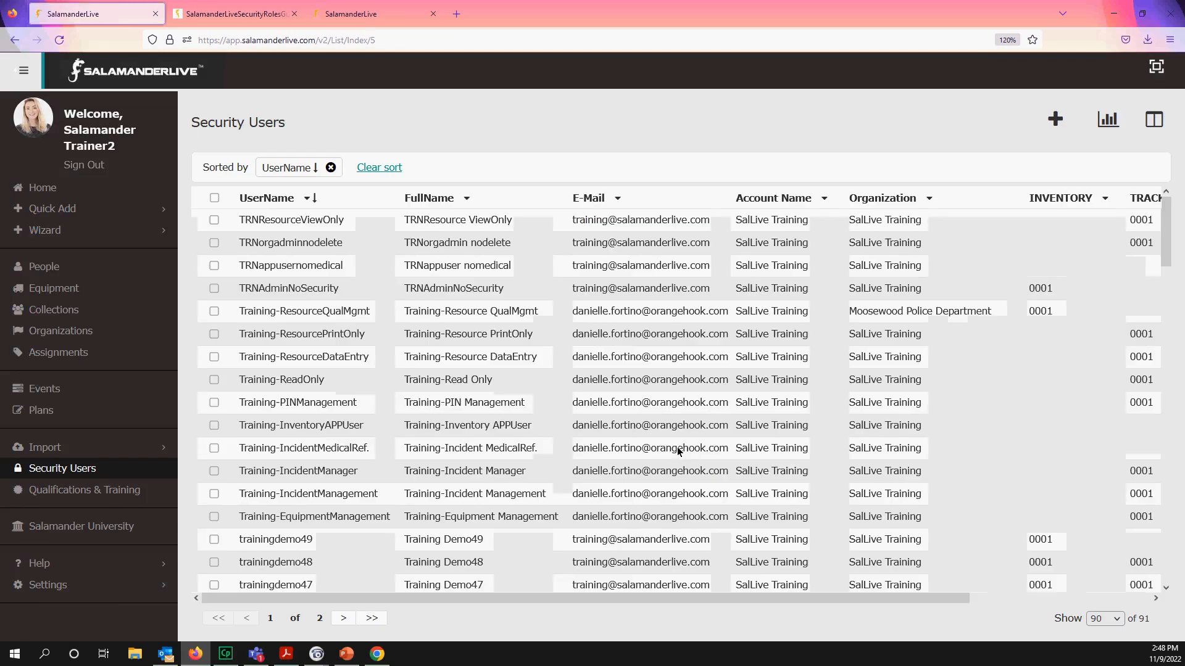
scroll(677, 450, down, 15)
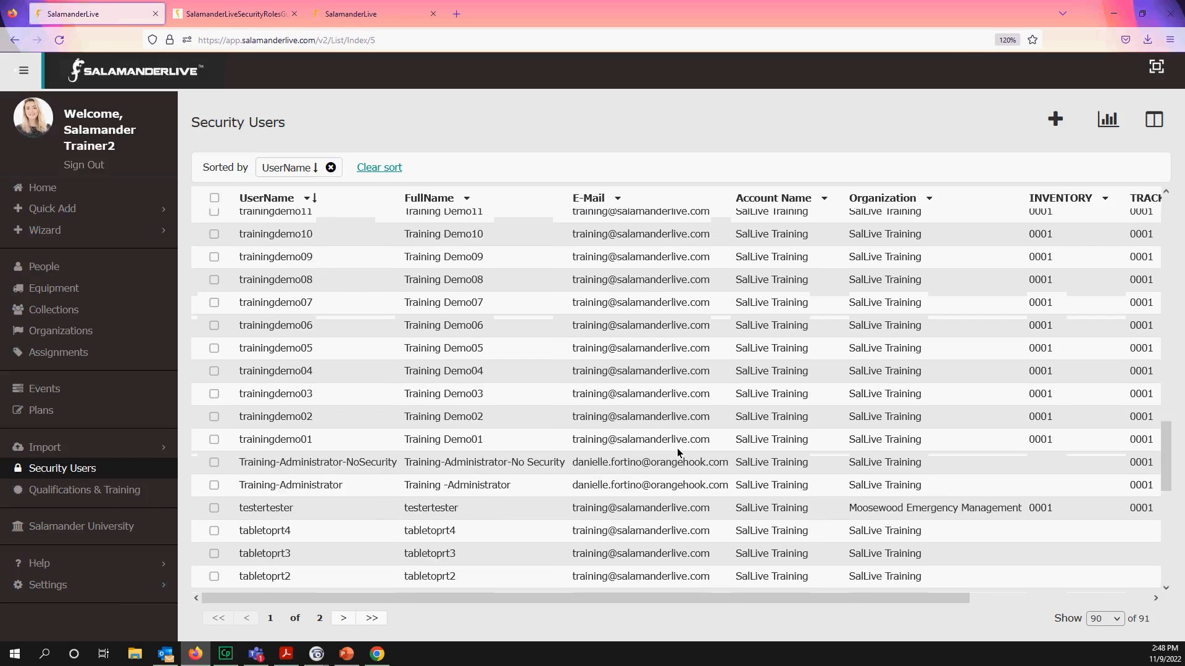
scroll(677, 452, down, 5)
scroll(677, 452, down, 2)
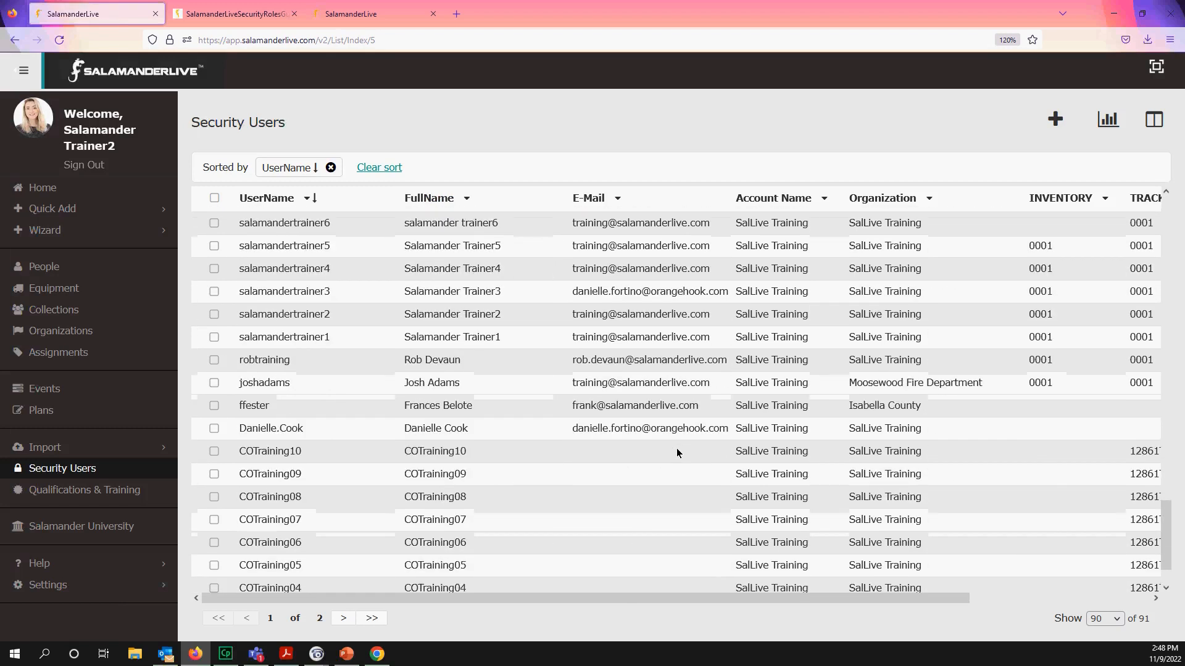
scroll(1169, 481, up, 1)
scroll(1168, 444, up, 20)
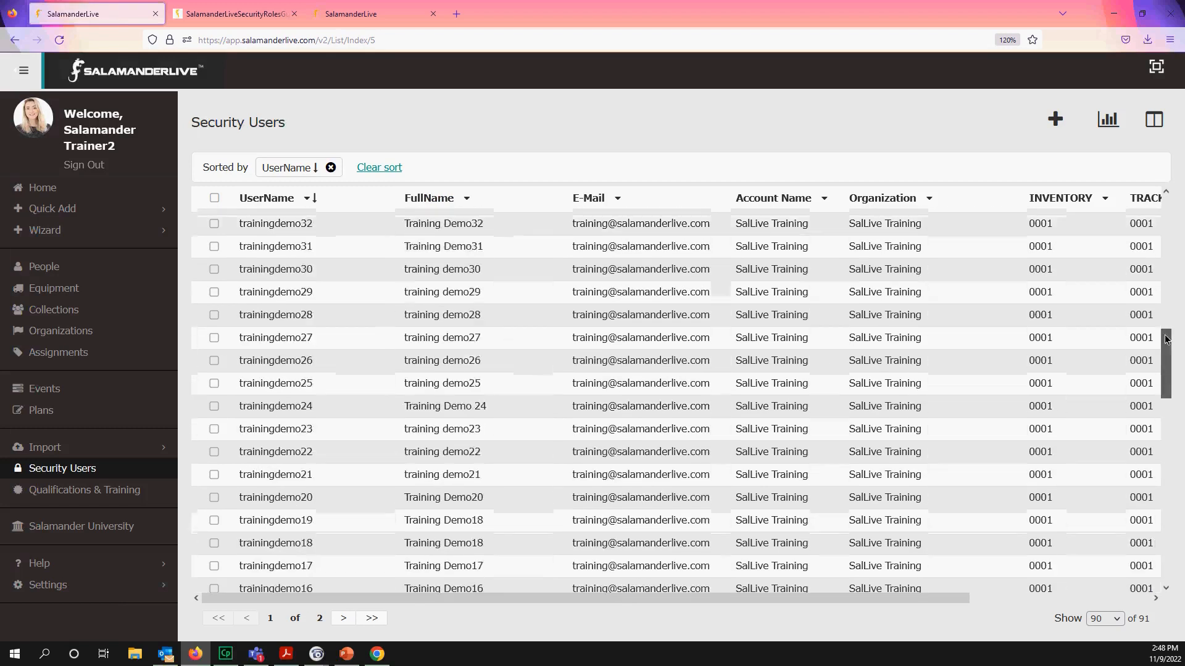
scroll(1148, 247, up, 3)
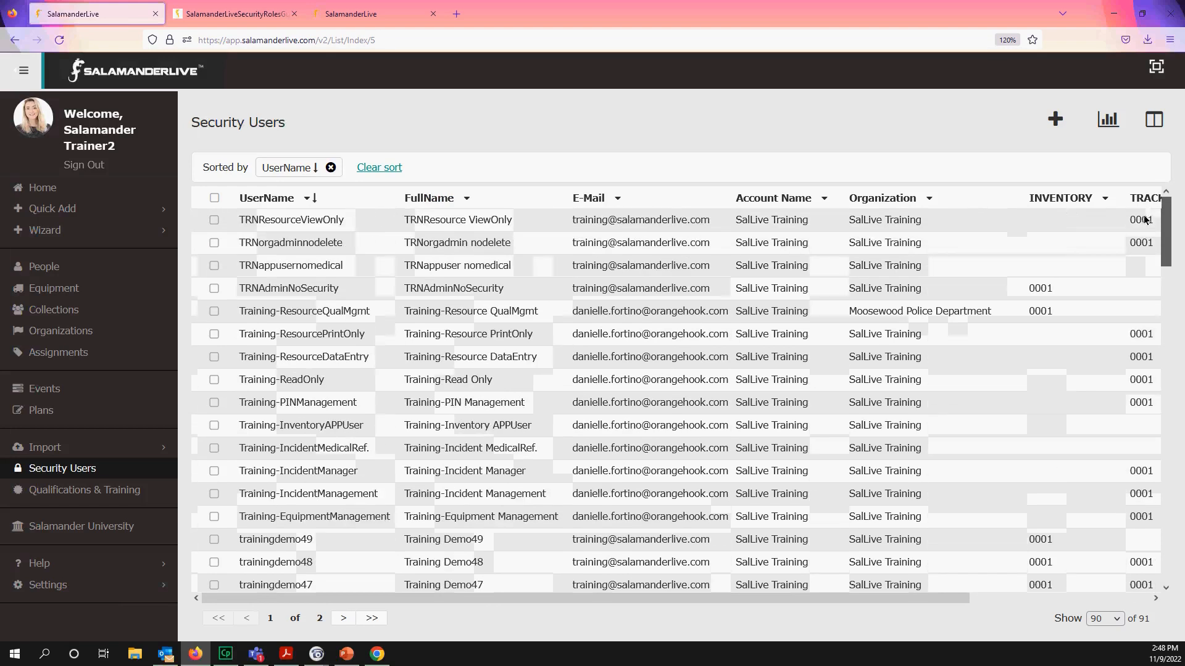
- Filter the UserName column to equal tabletoprt1
click(307, 199)
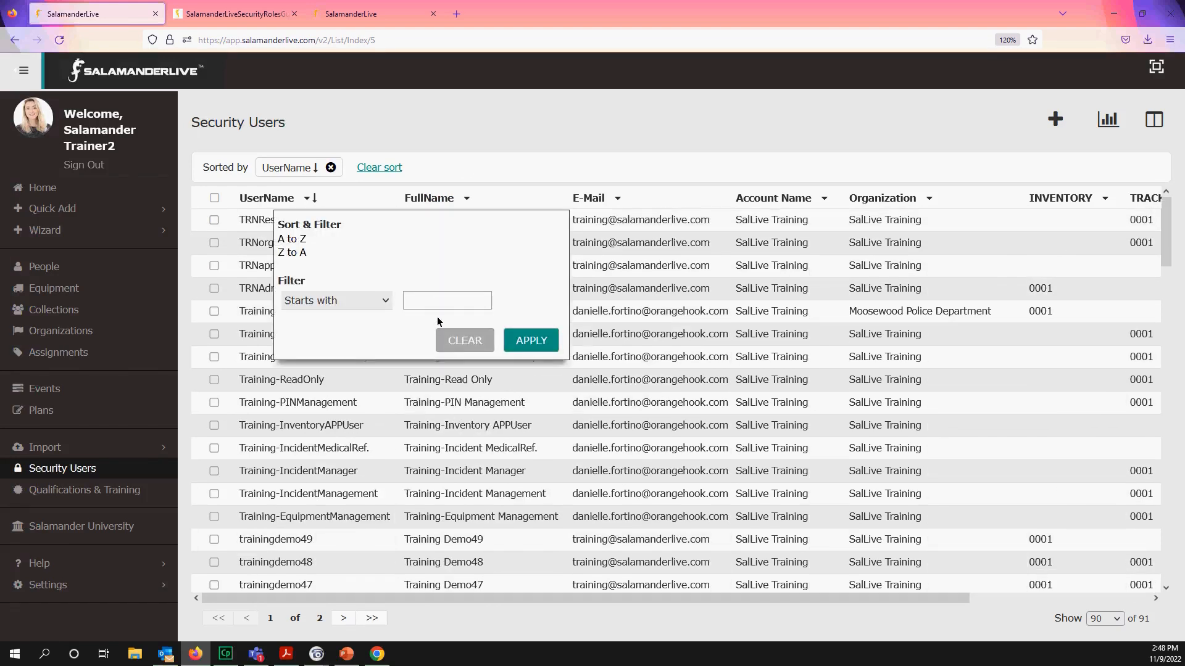
click(440, 302)
text(tab)
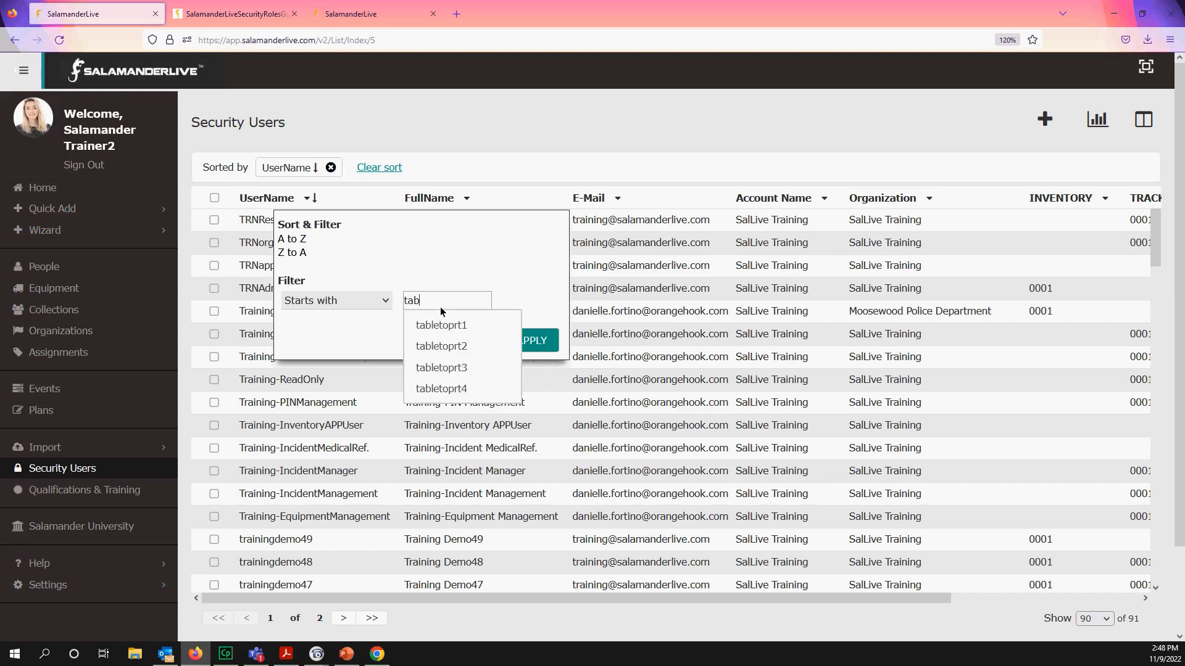
click(441, 325)
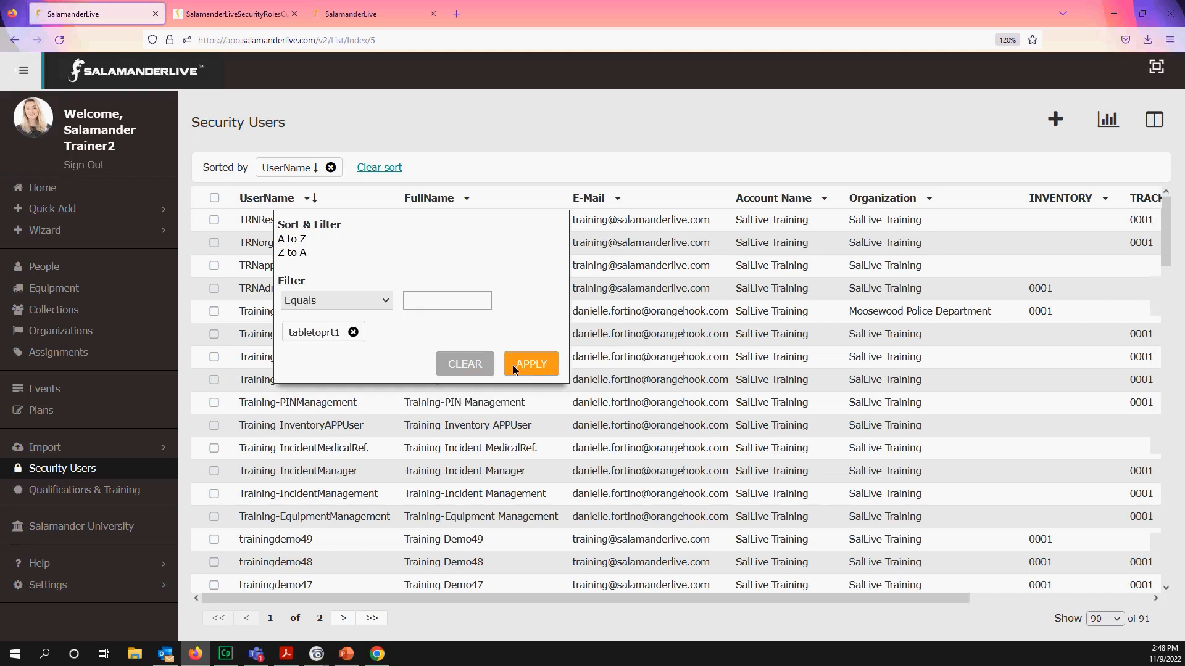
click(517, 364)
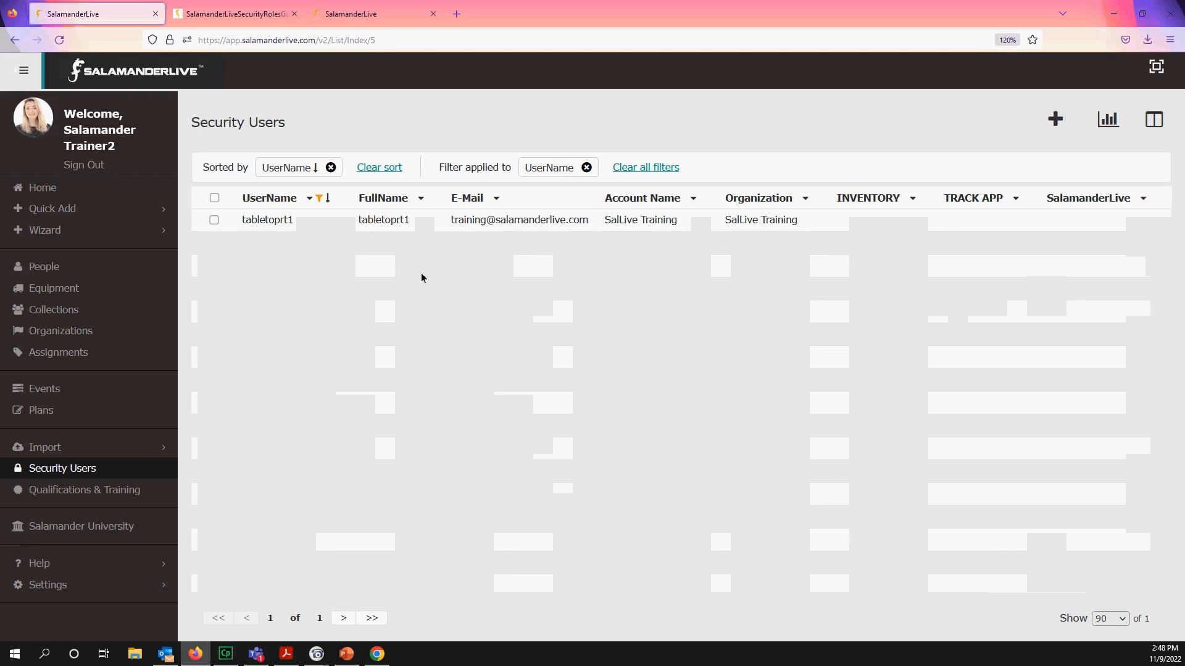
- Open tabletoprt1's profile and add App User - No Medical for SalLive Training, including children
click(520, 220)
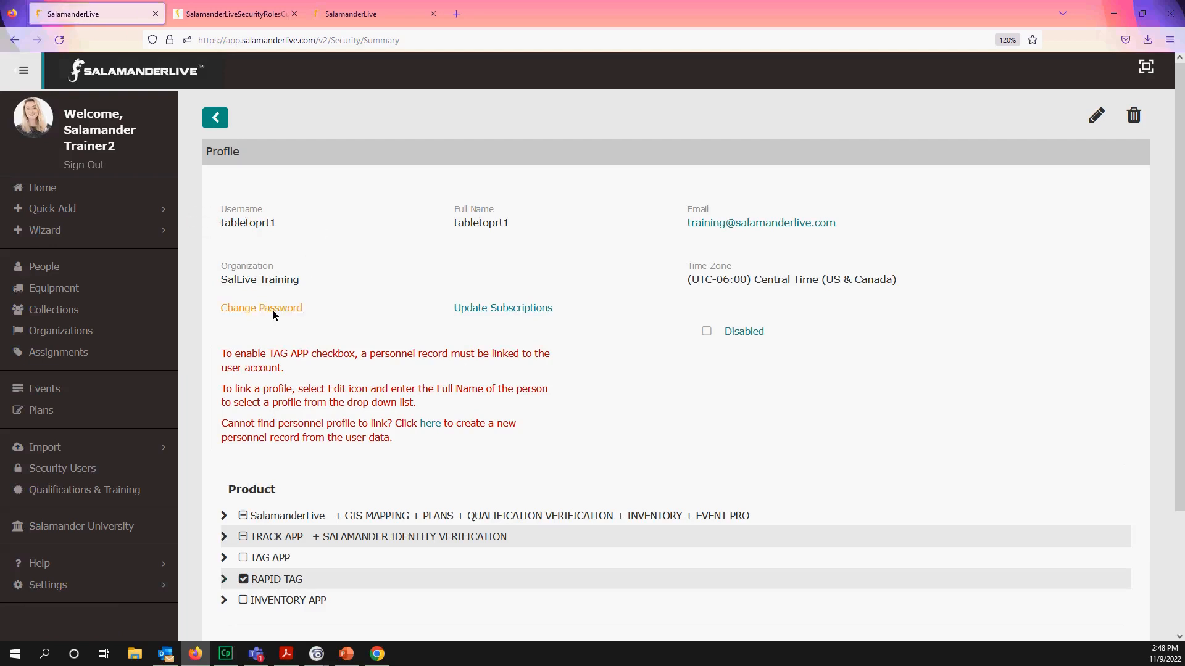
scroll(317, 449, down, 3)
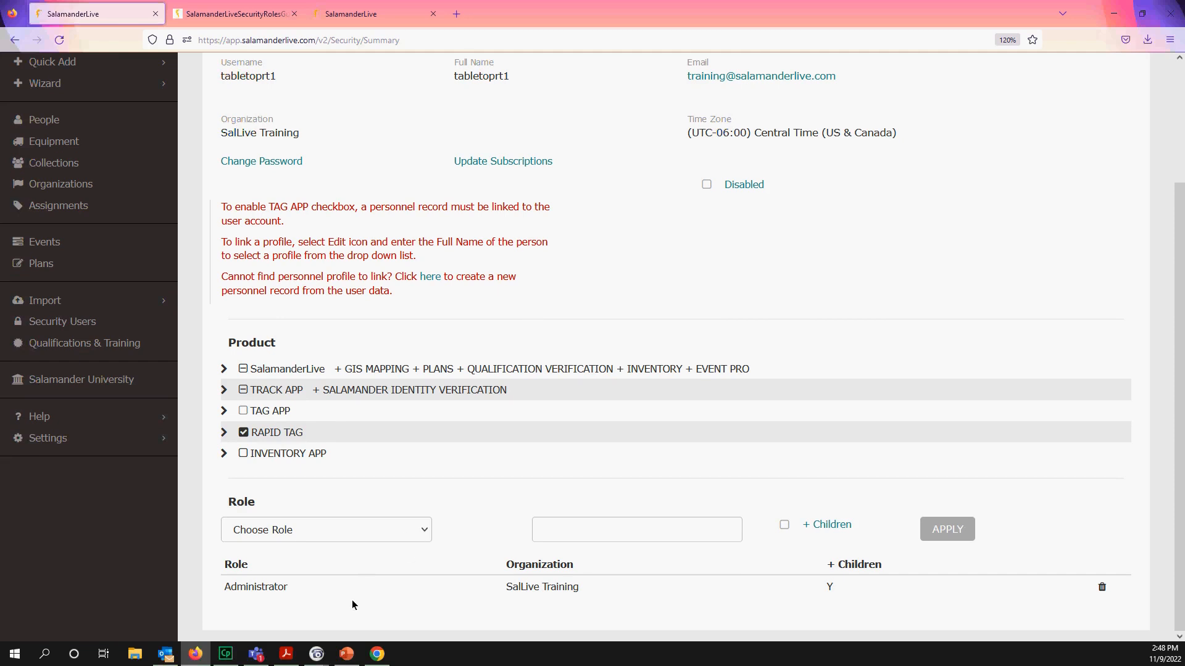
click(409, 532)
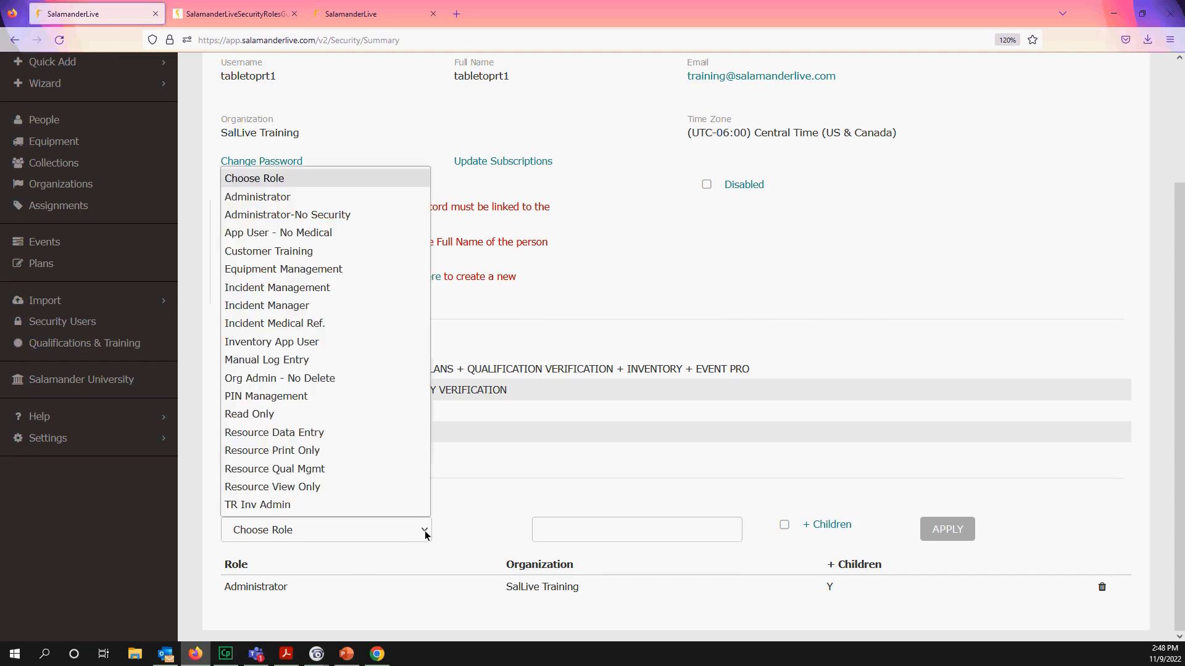
click(318, 233)
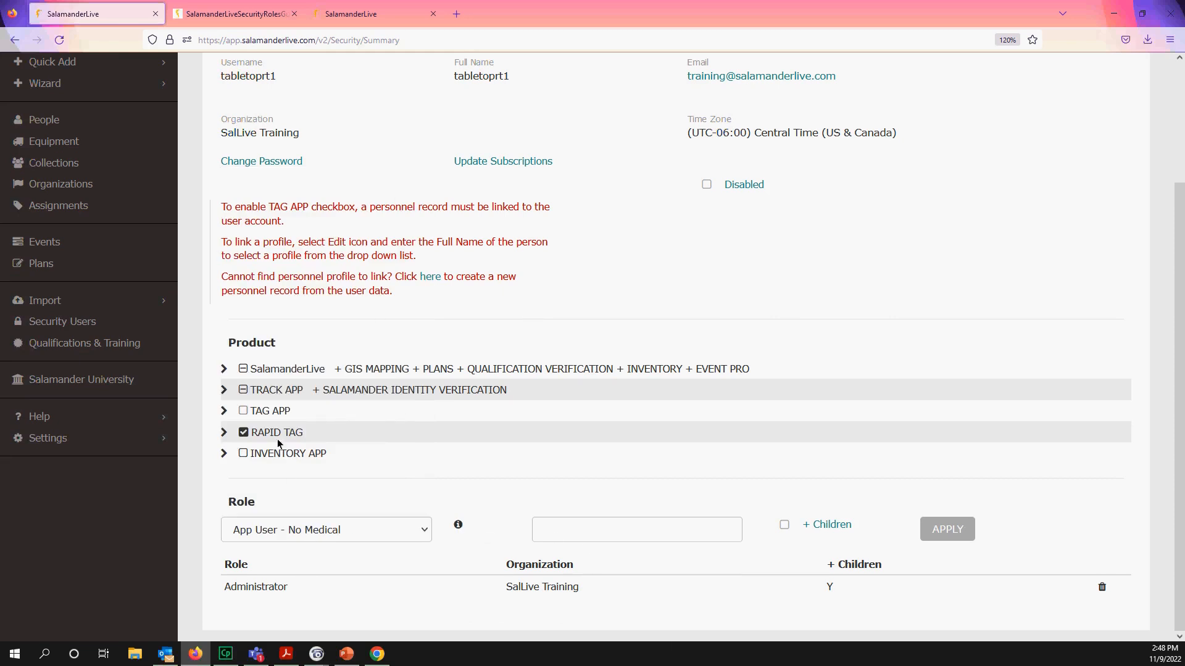
click(571, 537)
text(s)
key(BackSpace)
text(sal)
click(592, 580)
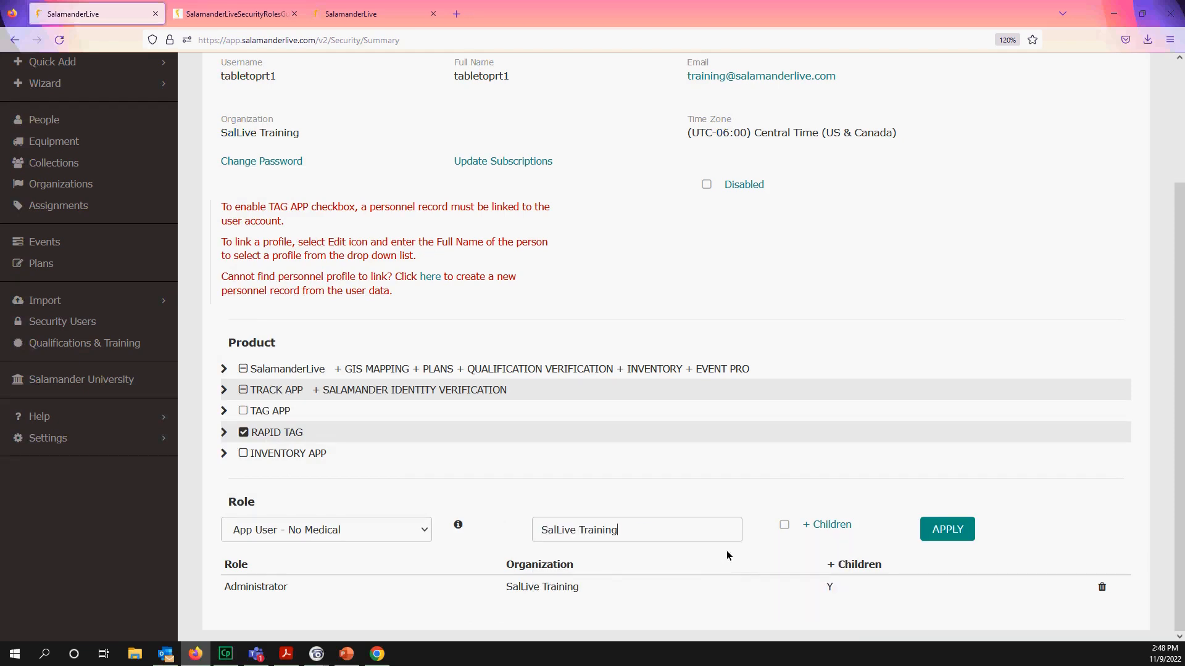
click(784, 525)
click(944, 540)
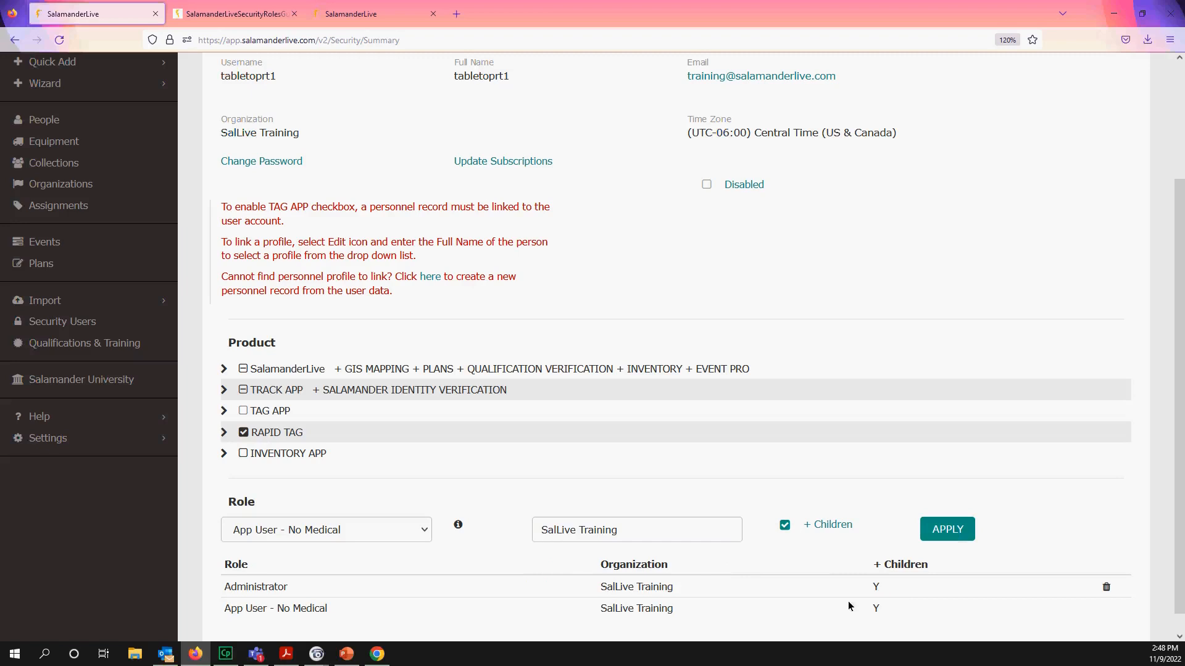
- Remove the Administrator role from tabletoprt1
click(1107, 589)
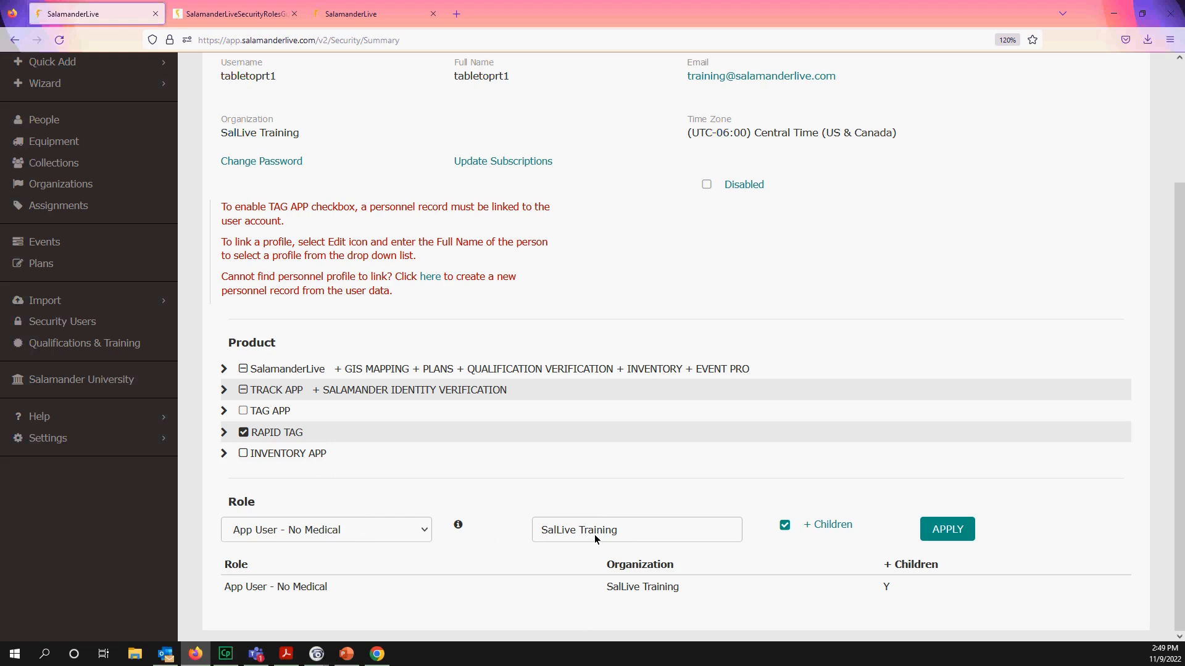
scroll(432, 370, up, 2)
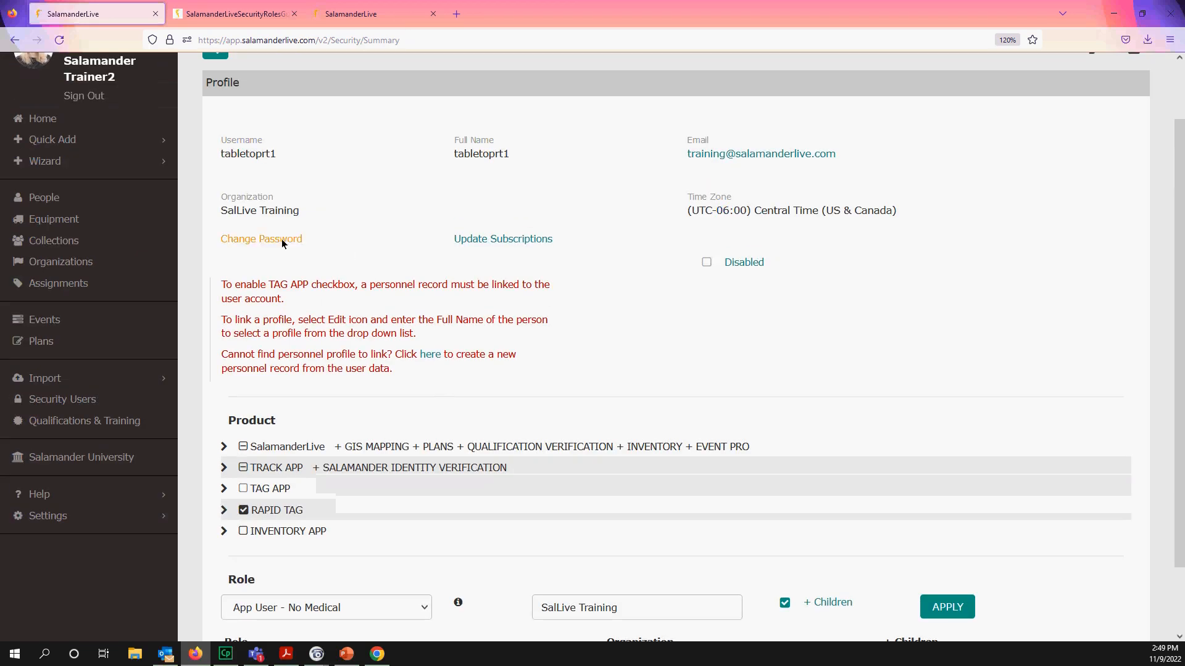
scroll(591, 550, down, 2)
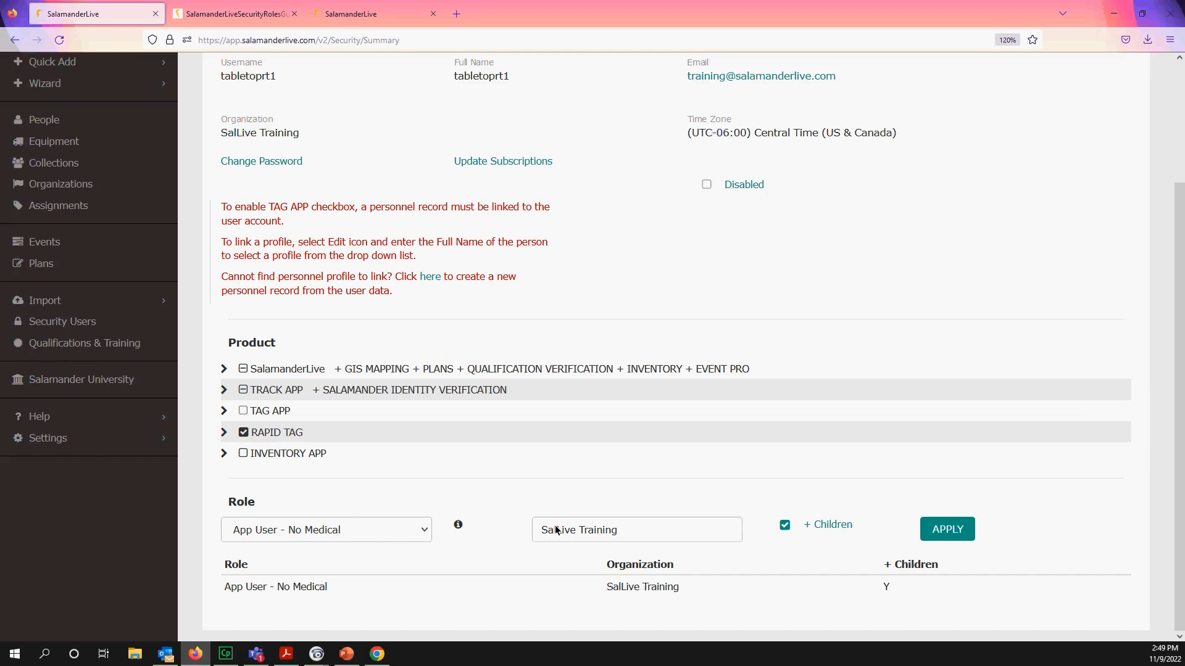
scroll(553, 535, up, 2)
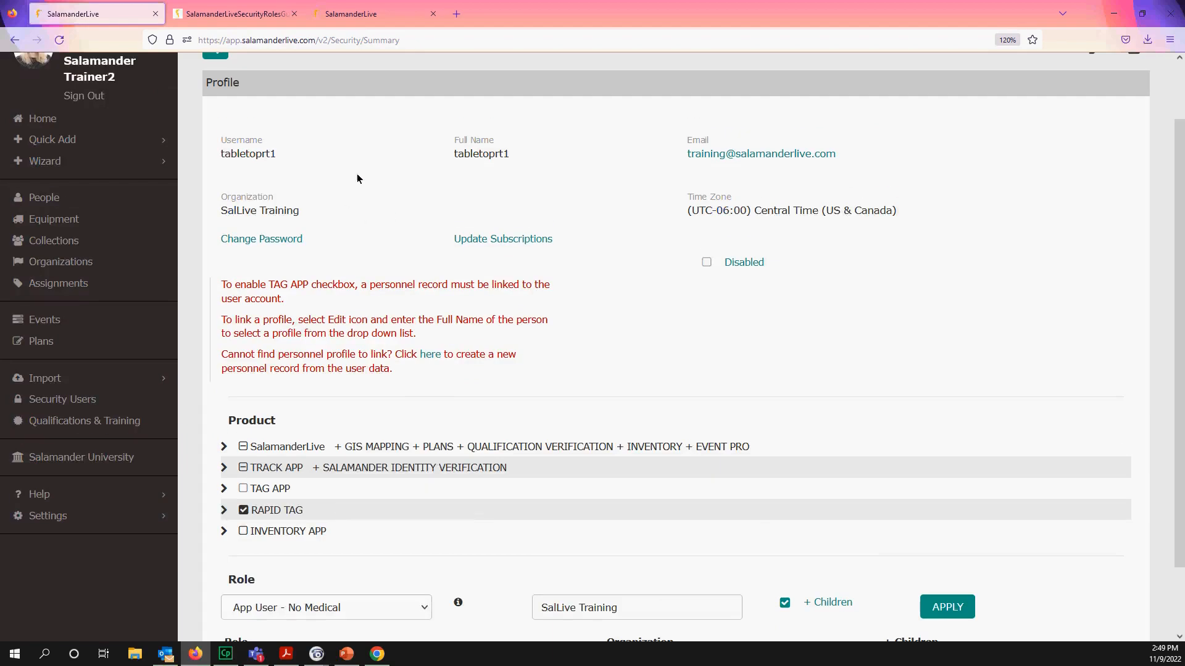
scroll(1022, 105, up, 2)
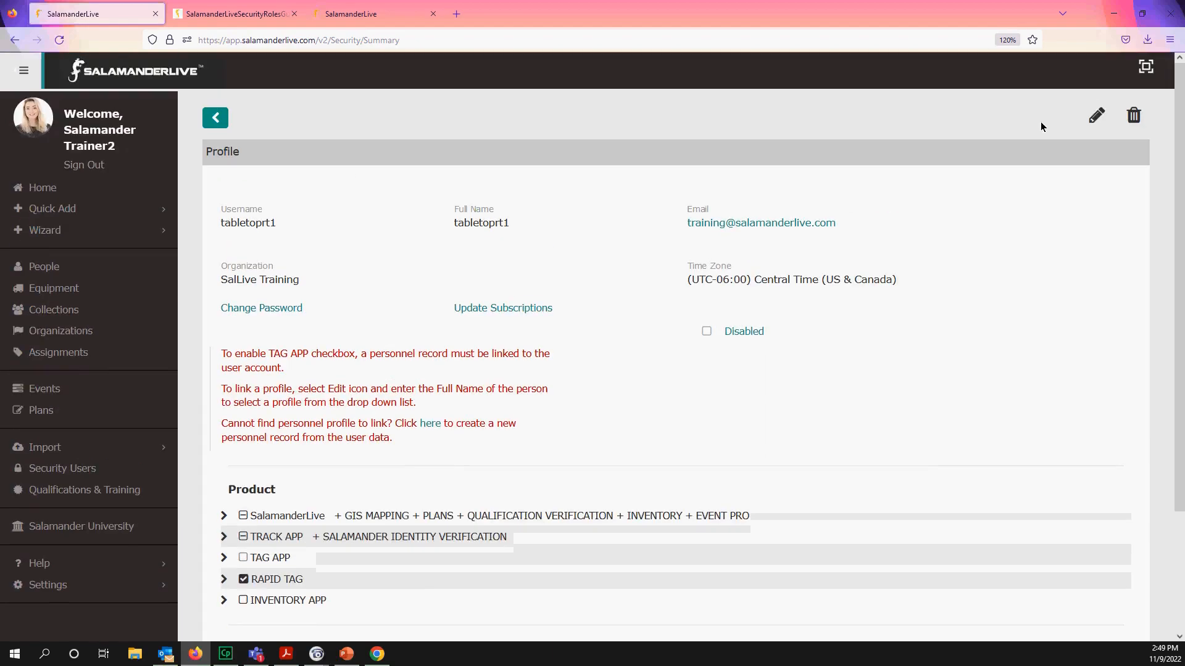
- Change tabletoprt1's Organization from the typed 'moose' to Moosewood Emergency Management and save
click(1096, 116)
drag(454, 277, 249, 242)
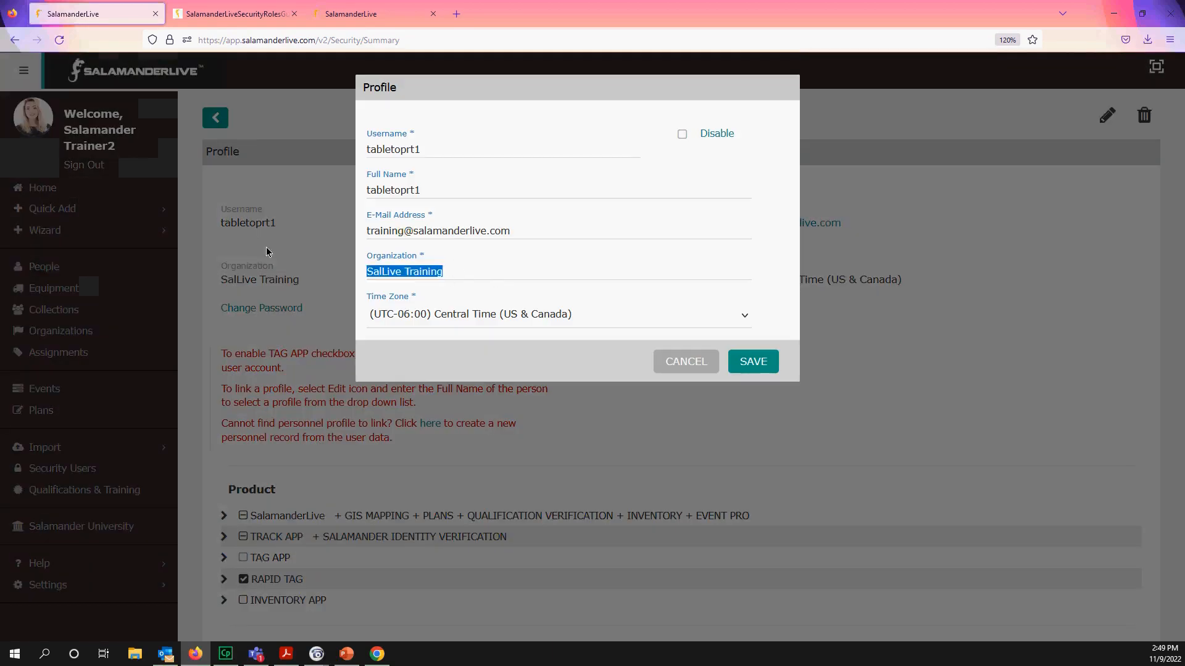
text(moose)
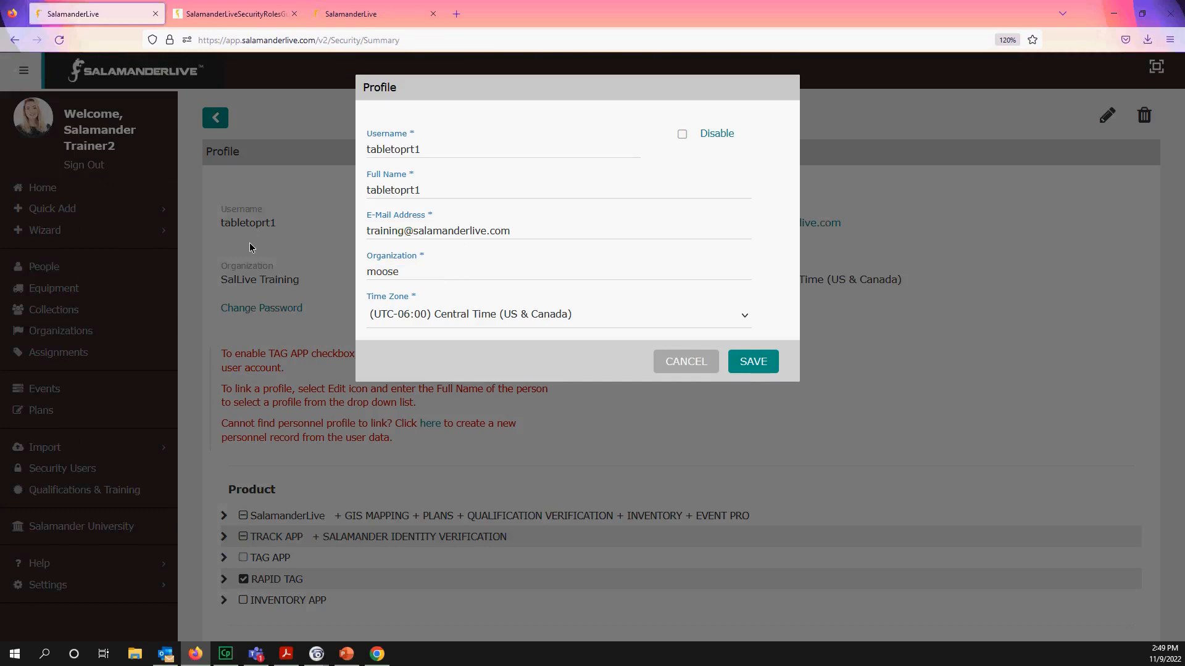
scroll(476, 401, down, 2)
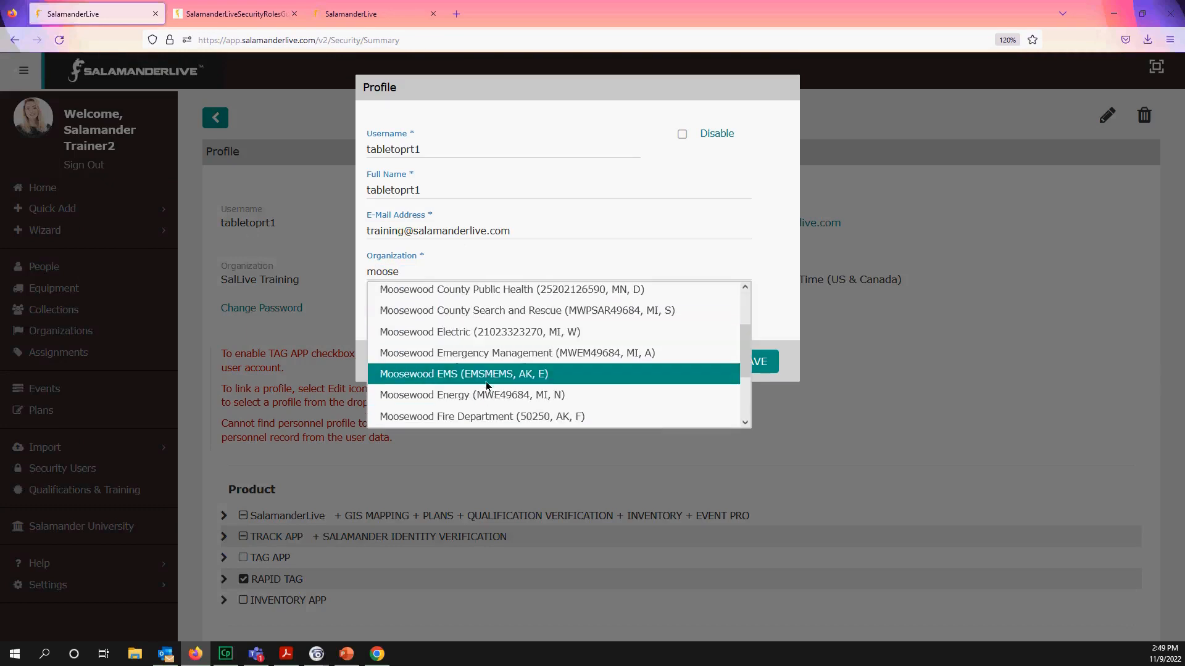
click(476, 353)
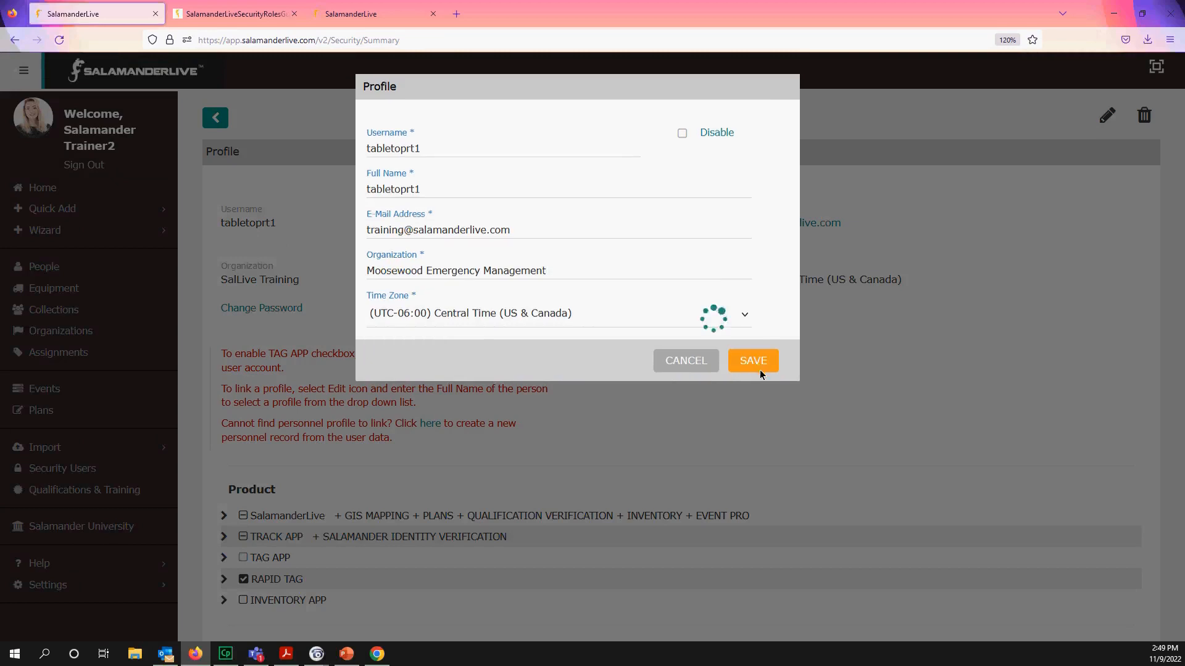
click(754, 364)
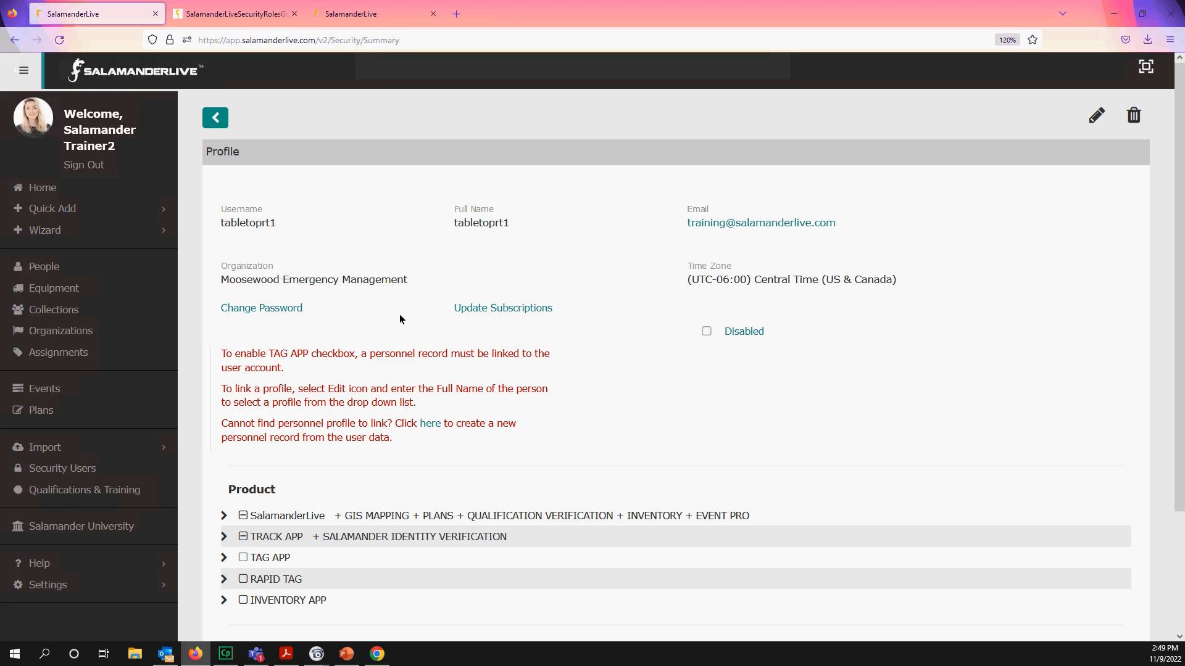
scroll(398, 313, down, 3)
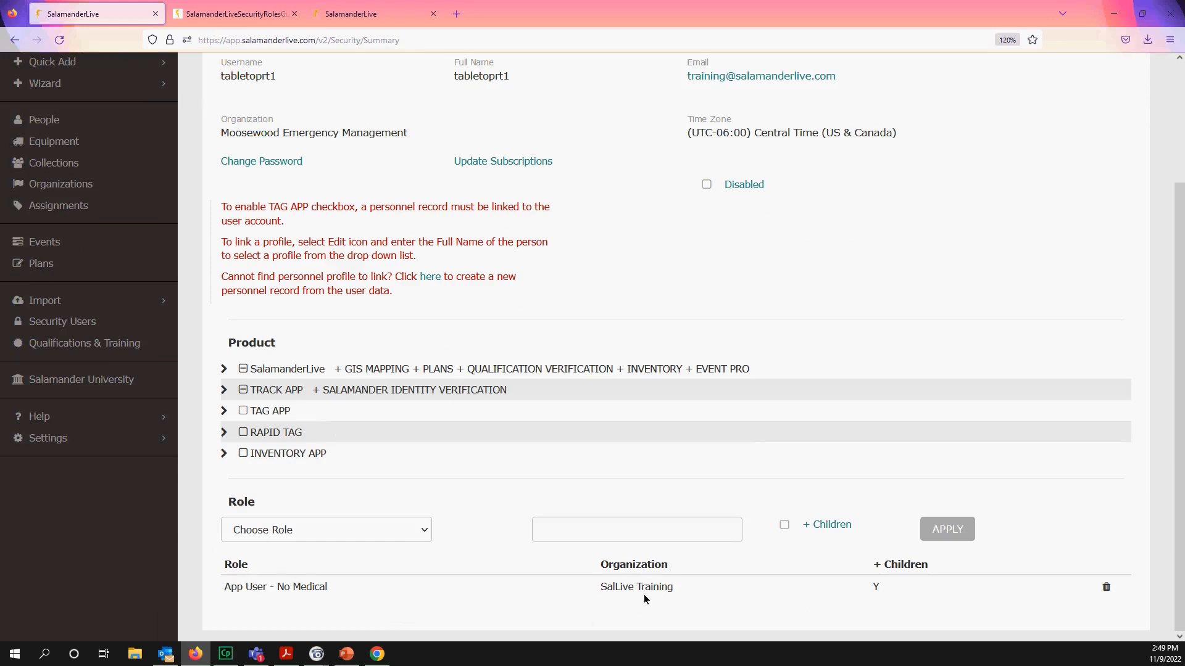
scroll(644, 596, up, 2)
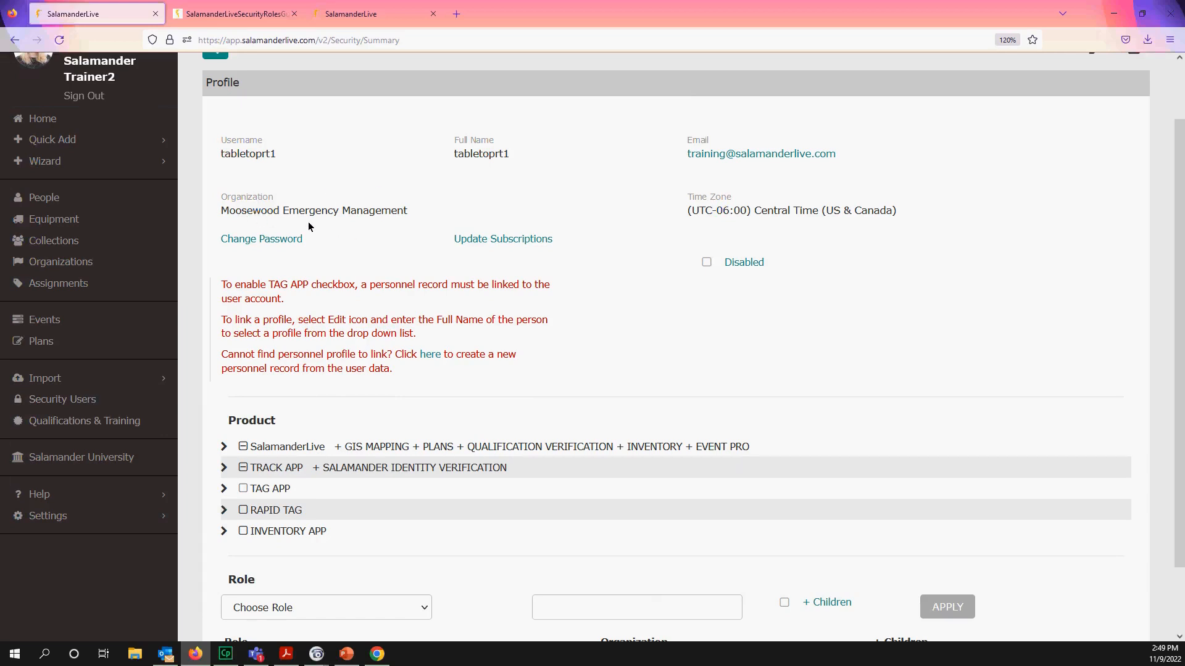
scroll(372, 524, down, 2)
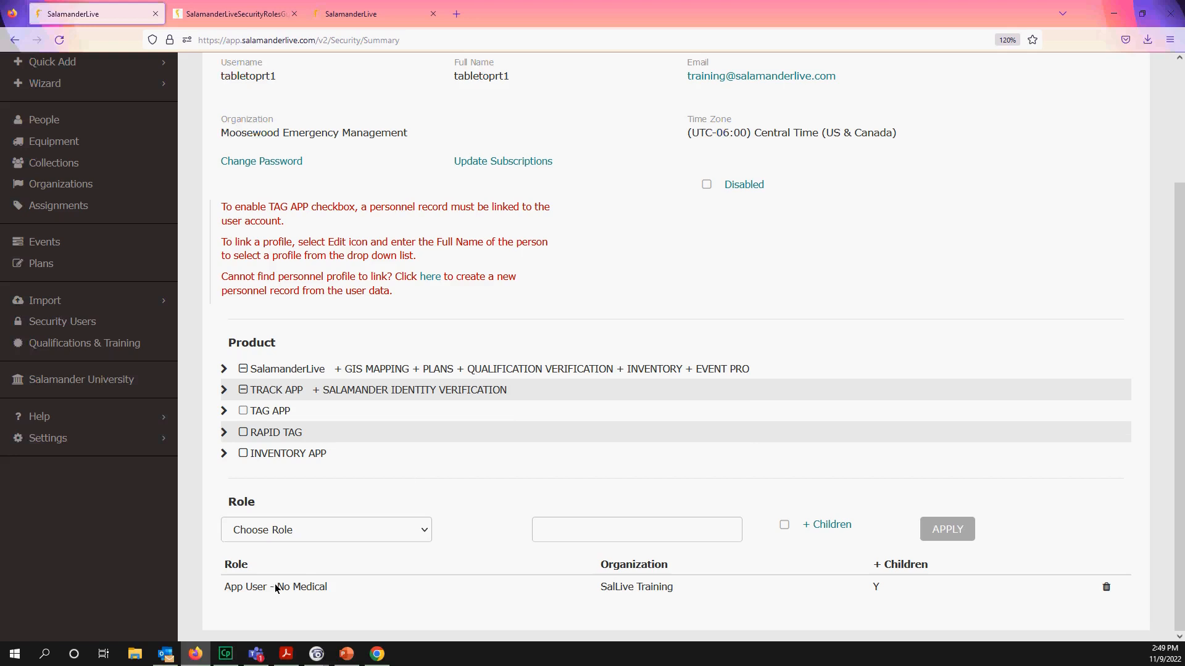
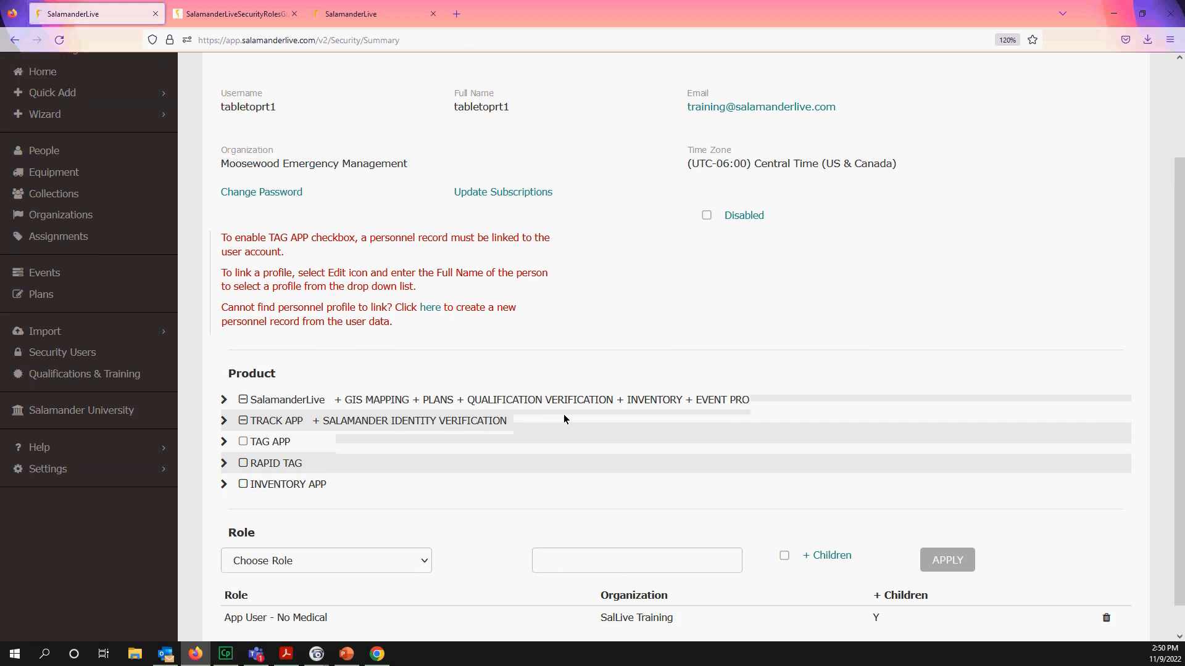
- Go back to the Security Users list, clear all filters to show all 91 users, and preview the Reports menu
scroll(564, 414, up, 3)
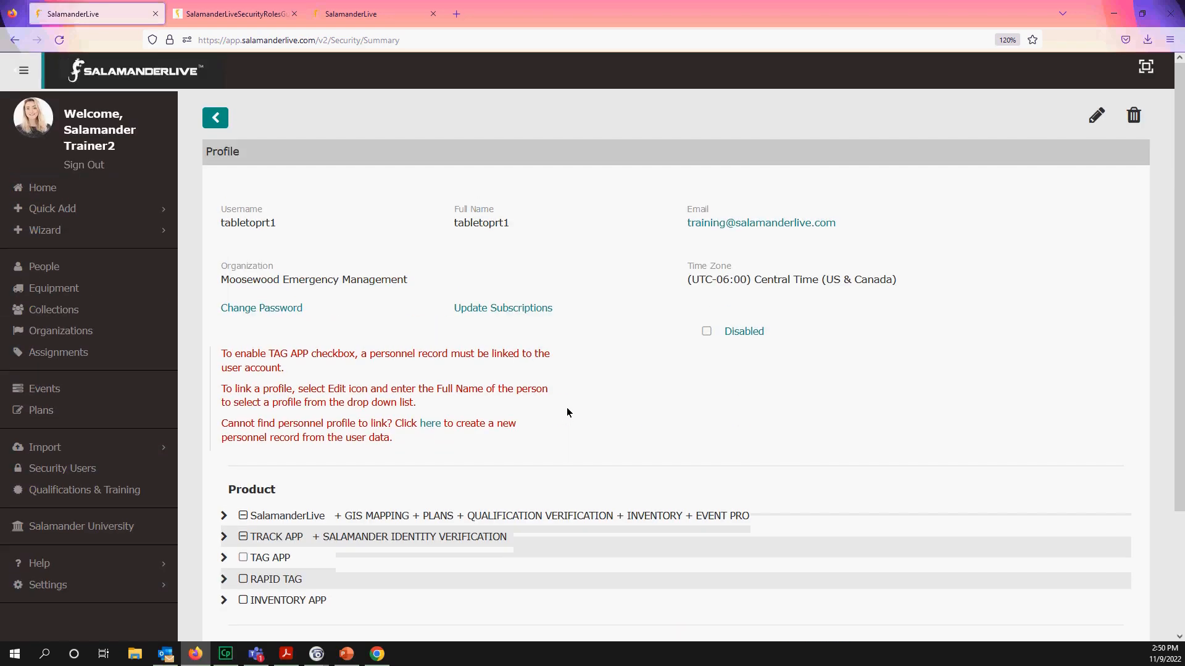
scroll(567, 409, down, 2)
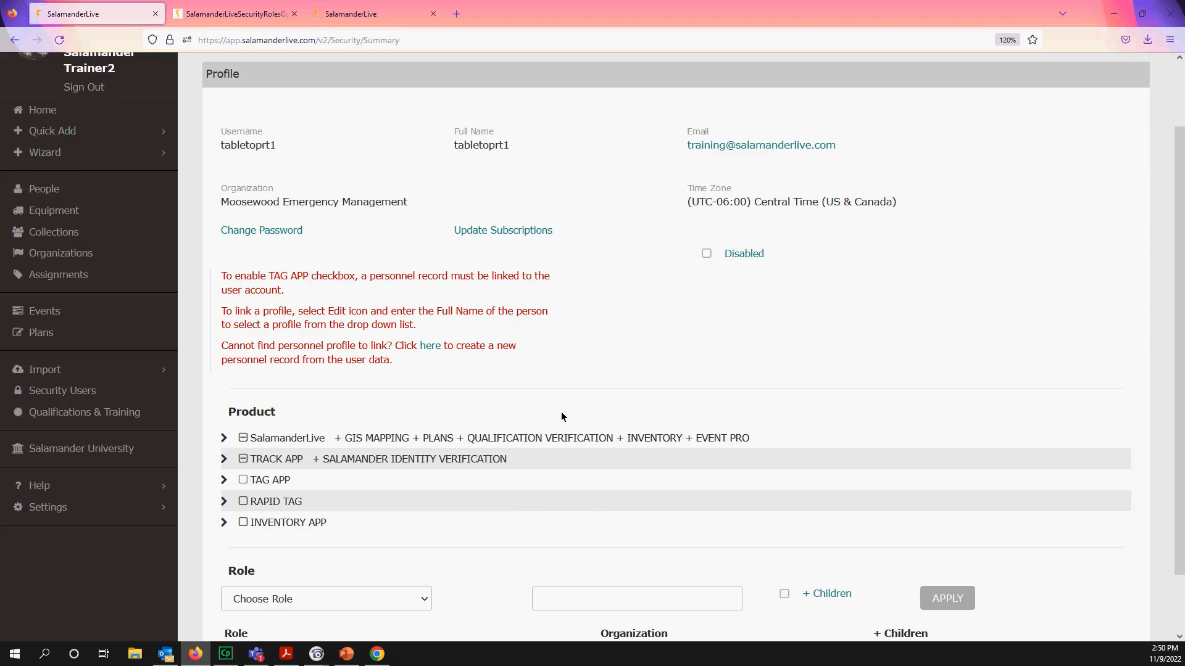
scroll(563, 412, up, 2)
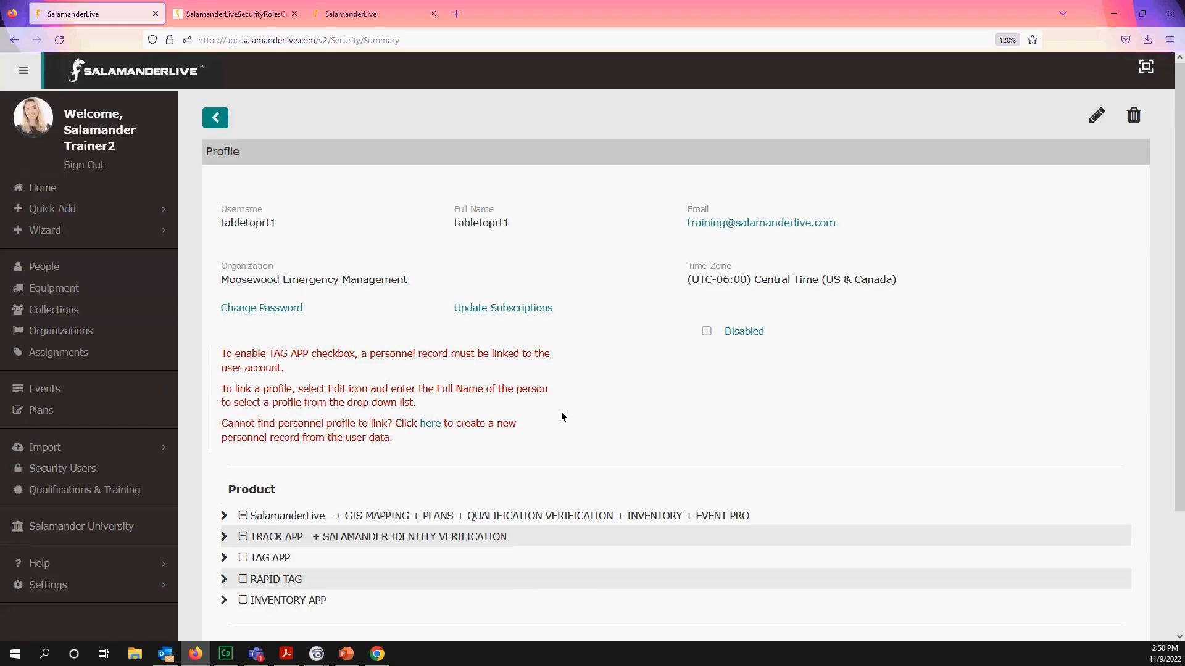
click(221, 124)
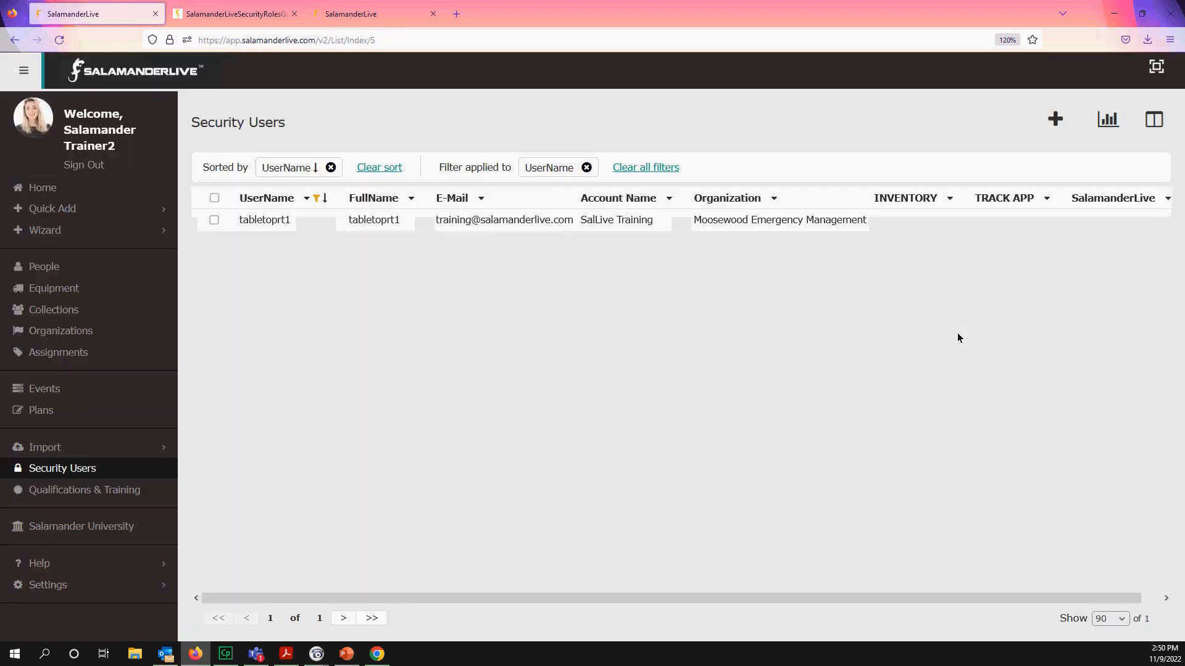
click(642, 172)
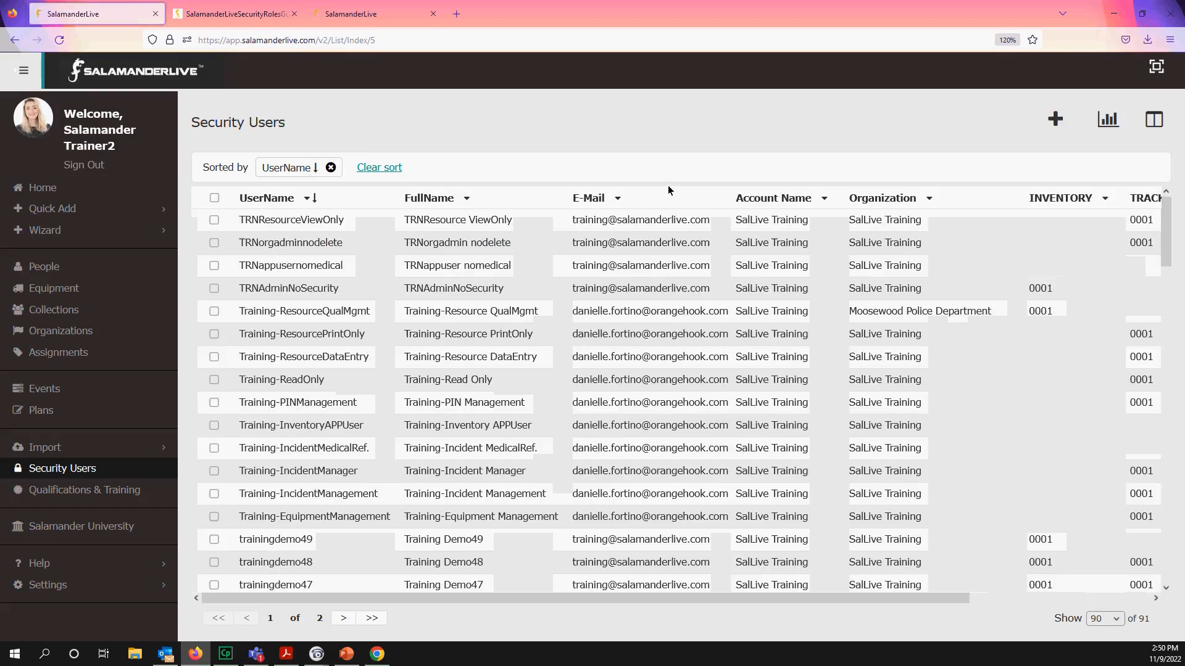
click(1109, 122)
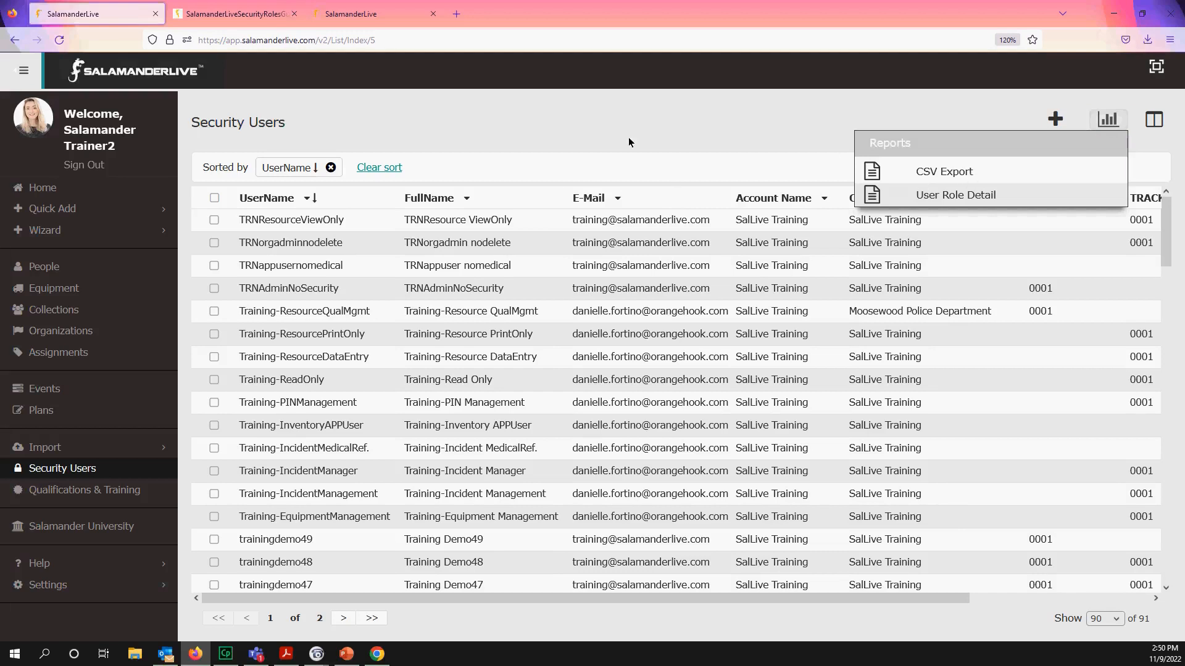
click(598, 125)
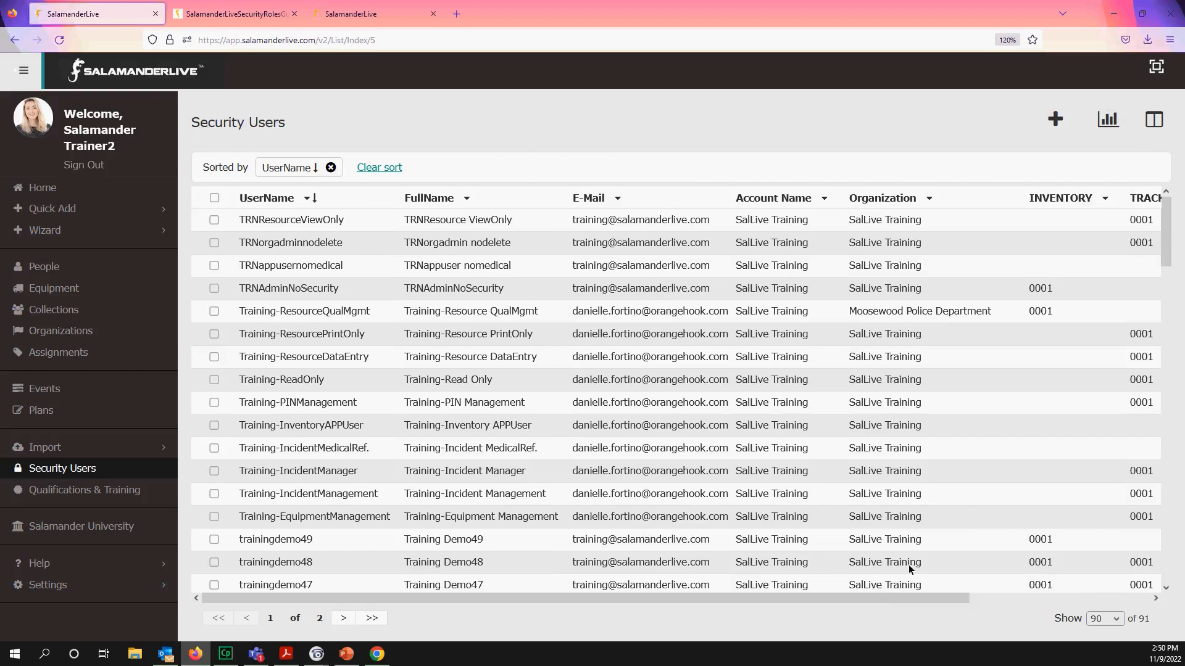
- Unhide the CHART and INVENTORY APP columns, then scroll the table sideways to confirm them
click(1155, 123)
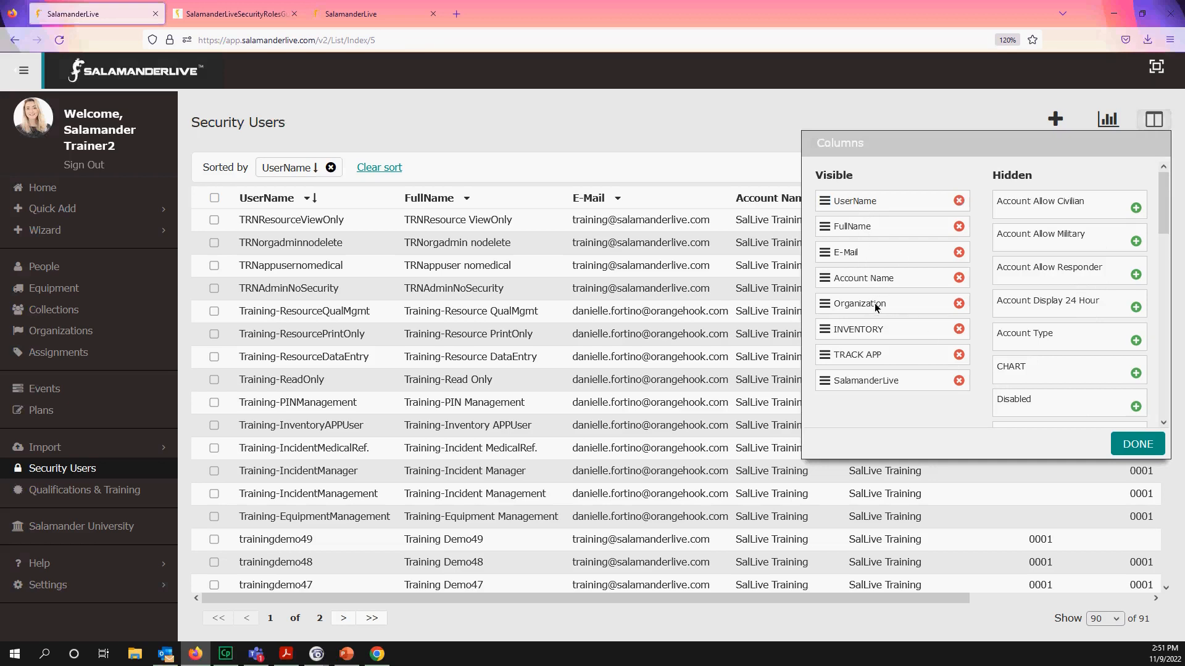
click(1056, 372)
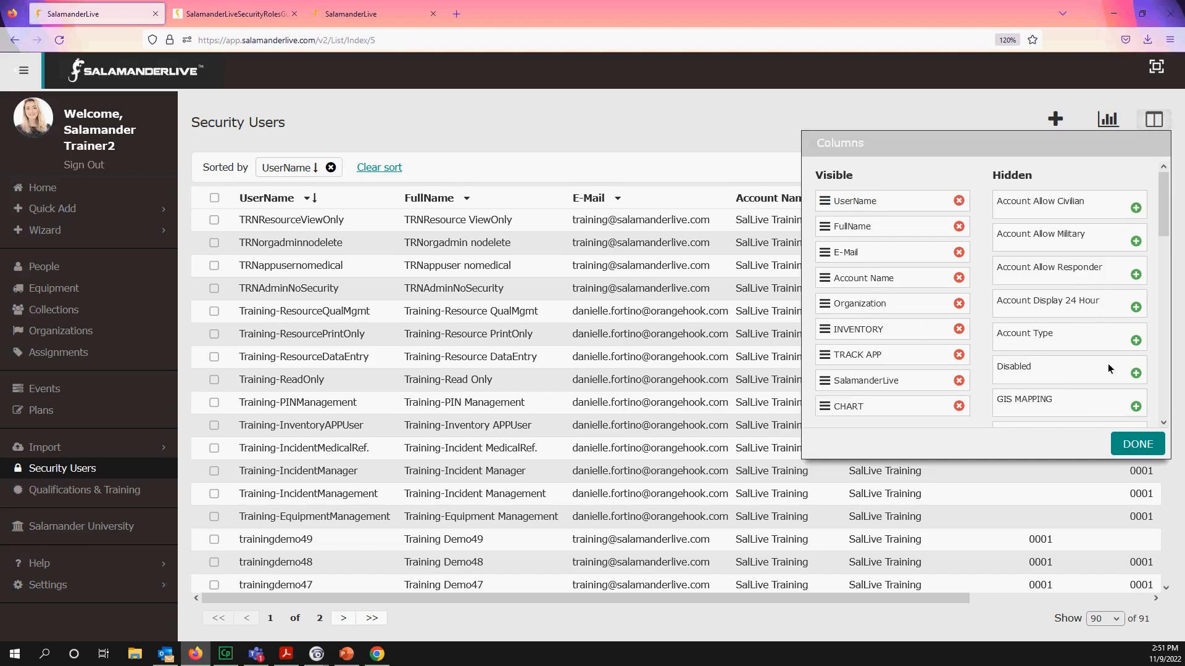
scroll(1078, 410, down, 5)
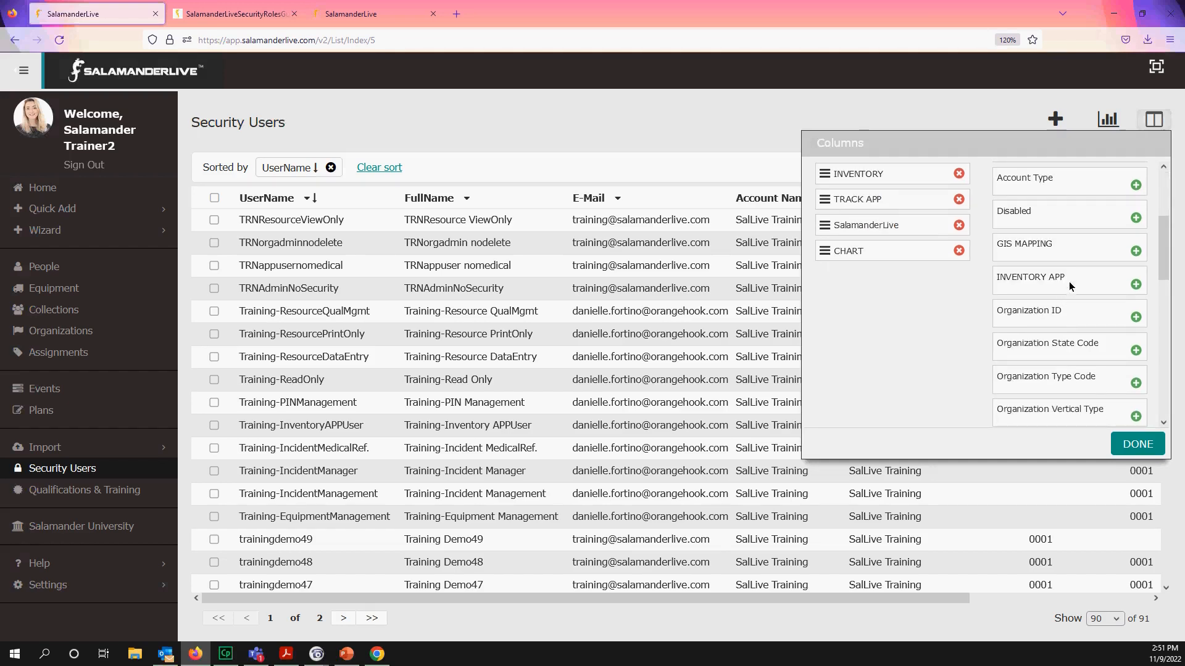
click(1071, 285)
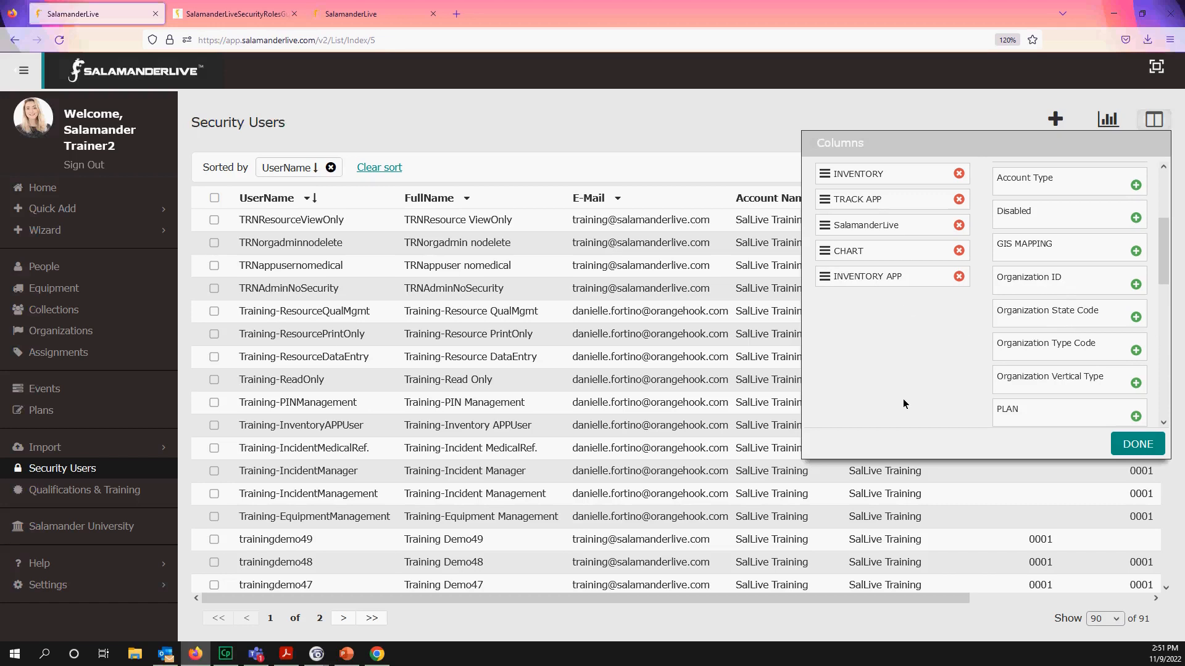
click(1137, 445)
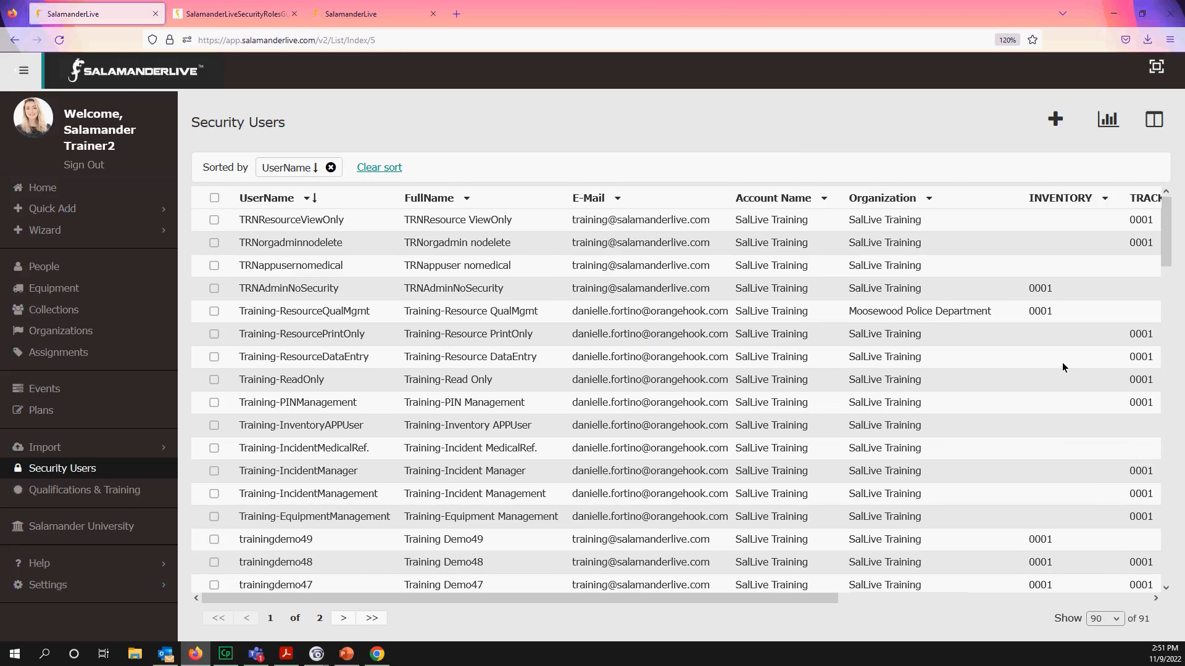
drag(833, 597, 1089, 559)
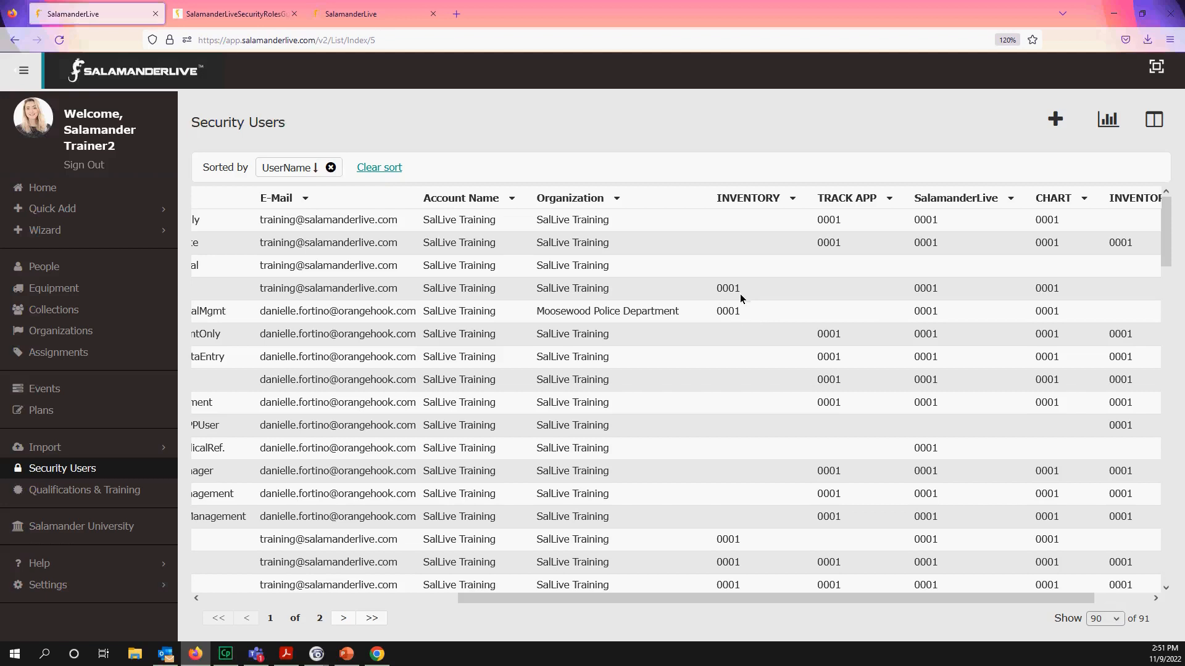
drag(1051, 603, 806, 617)
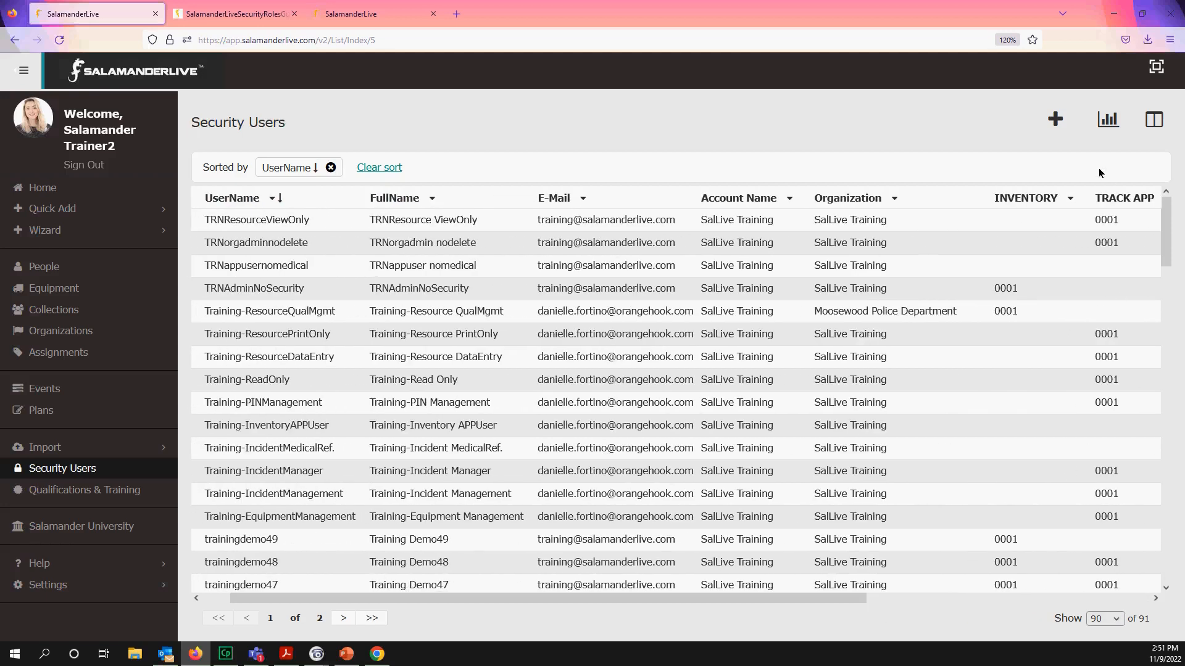
click(1107, 124)
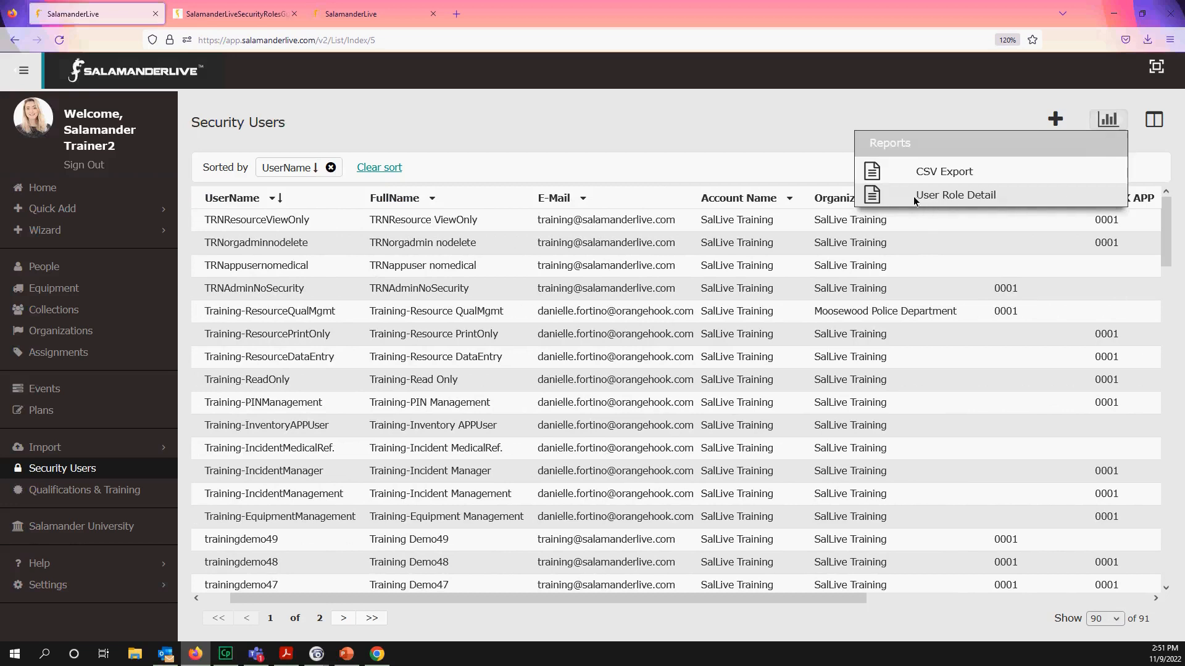
- Export the User Role Detail report as a CSV and open the downloaded UserRoleDetail file
click(875, 201)
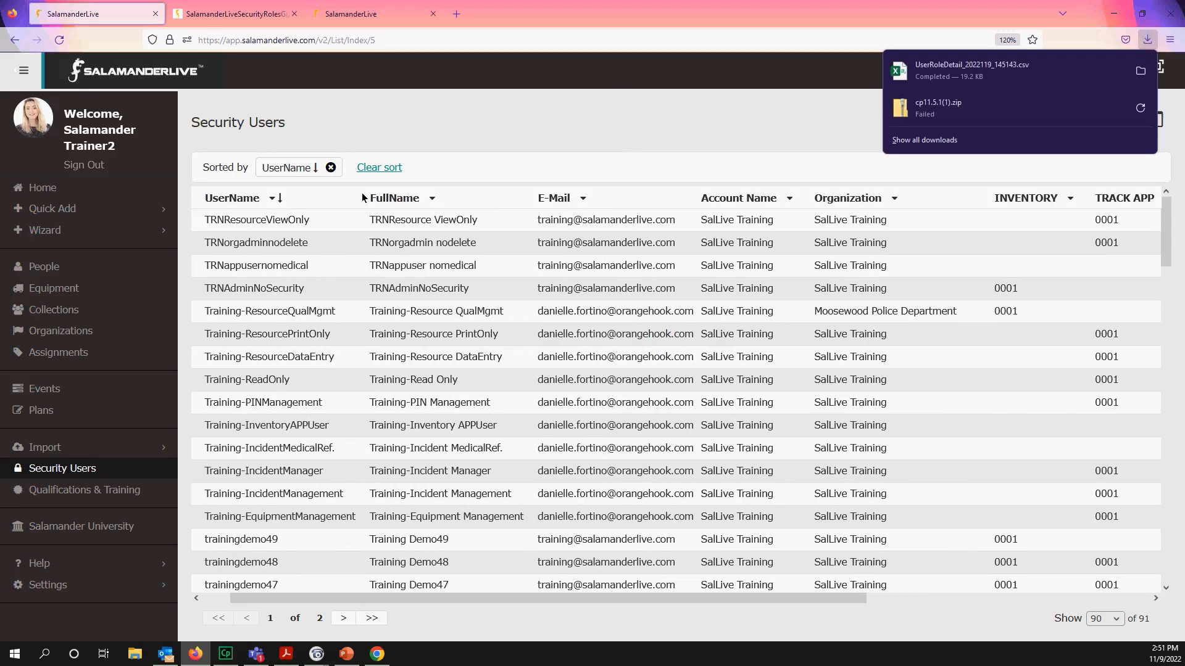
click(942, 75)
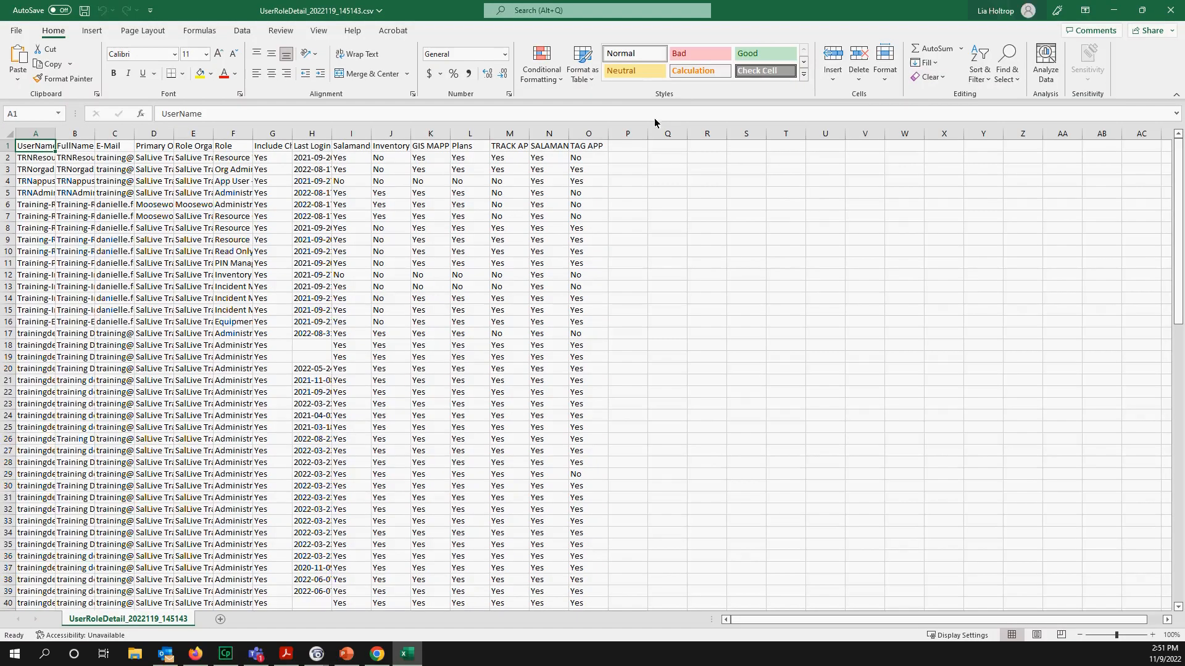
- Auto-fit all columns, highlight training-user rows 6–16, and zoom the sheet to 196%
click(10, 133)
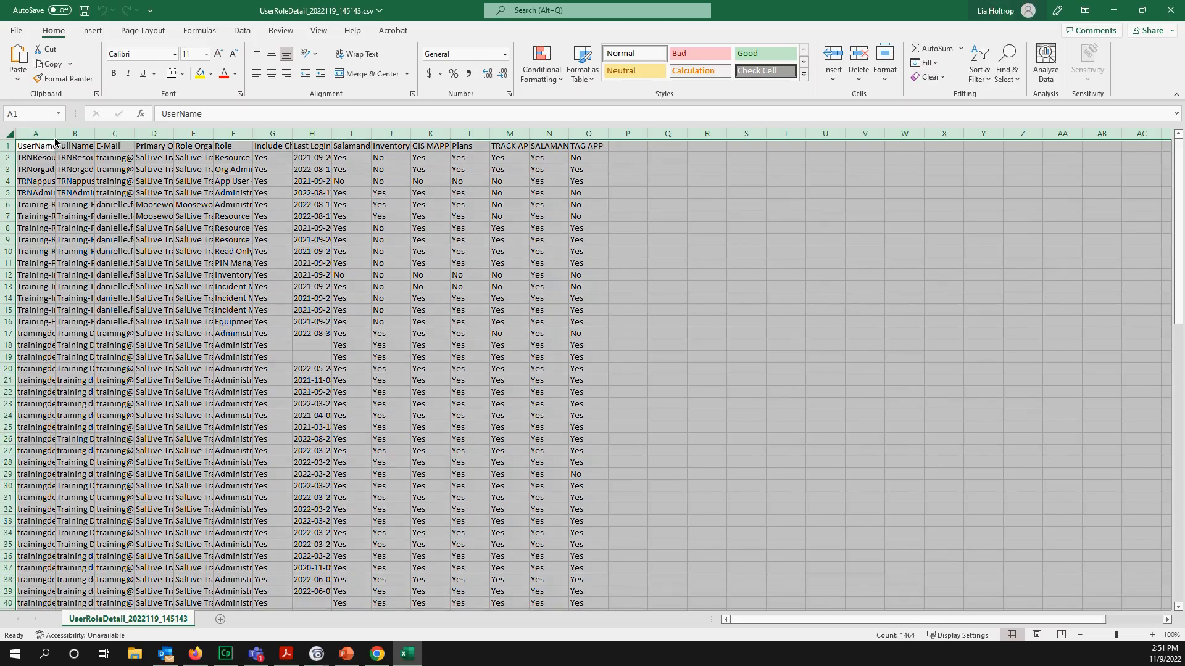
double_click(54, 137)
click(514, 322)
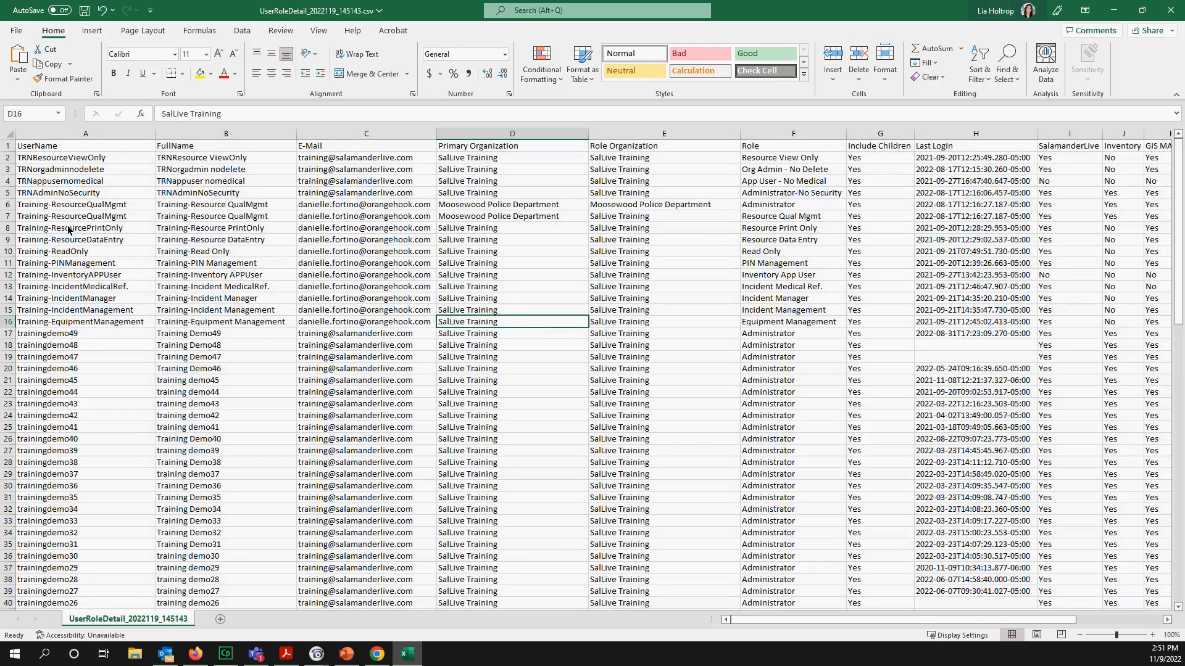
drag(7, 205, 7, 322)
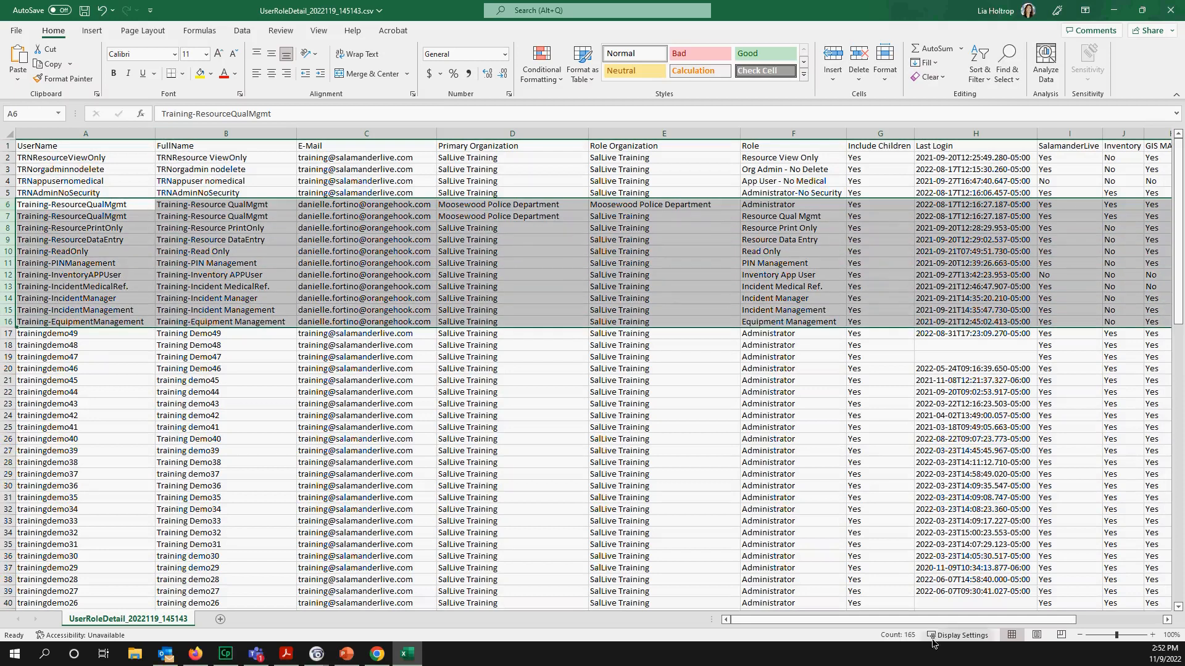
drag(1116, 638, 1126, 639)
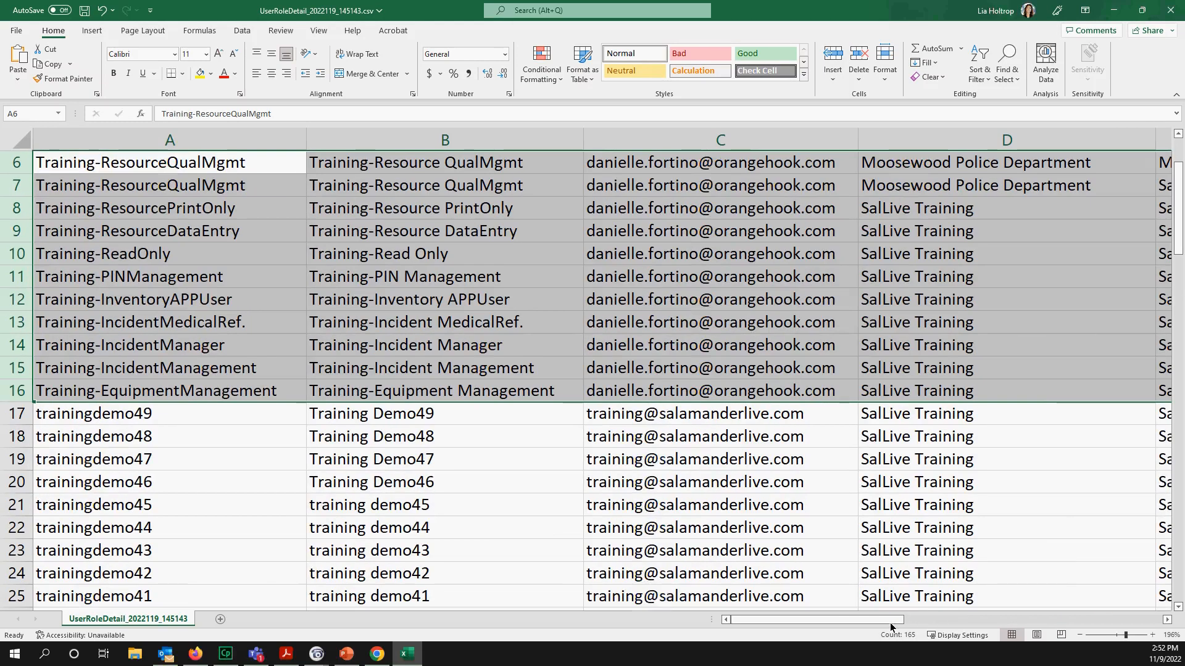
drag(890, 627, 1083, 642)
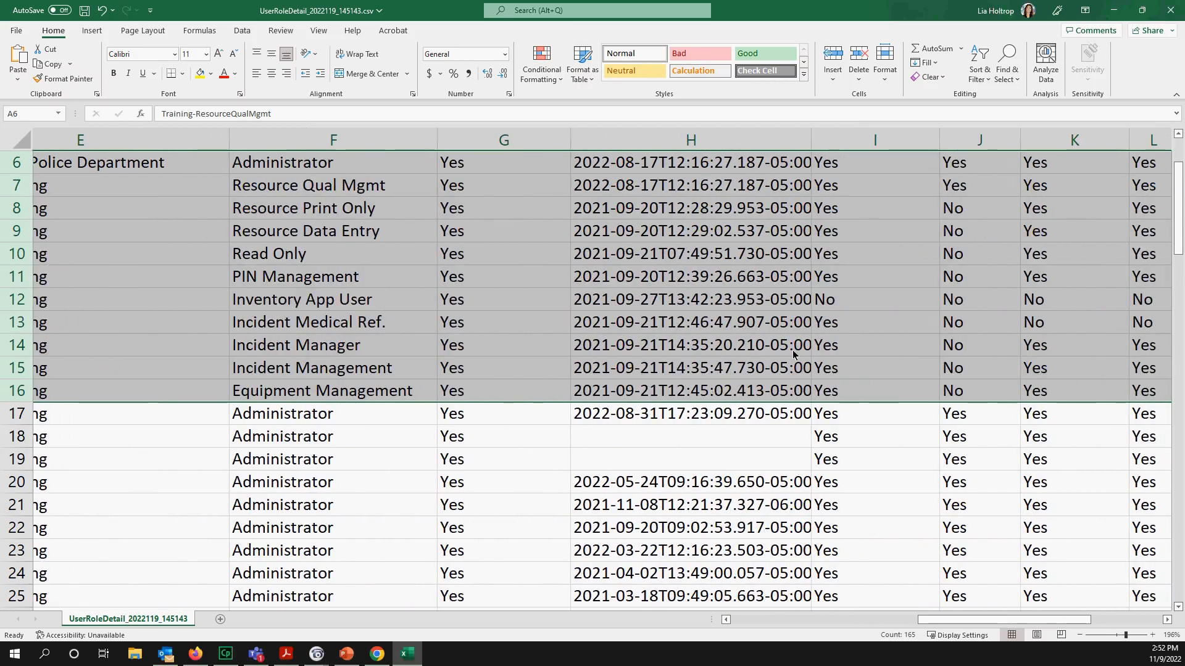
click(770, 395)
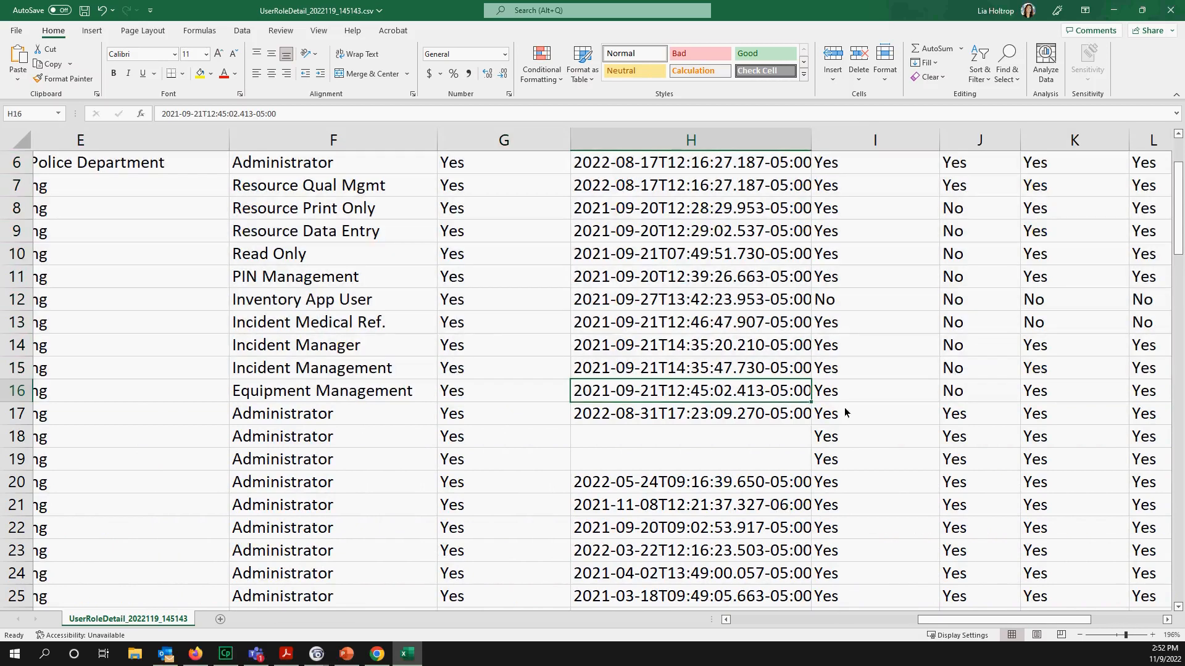
- Check the Last Login and app access columns, then close the workbook without saving
scroll(1179, 199, up, 2)
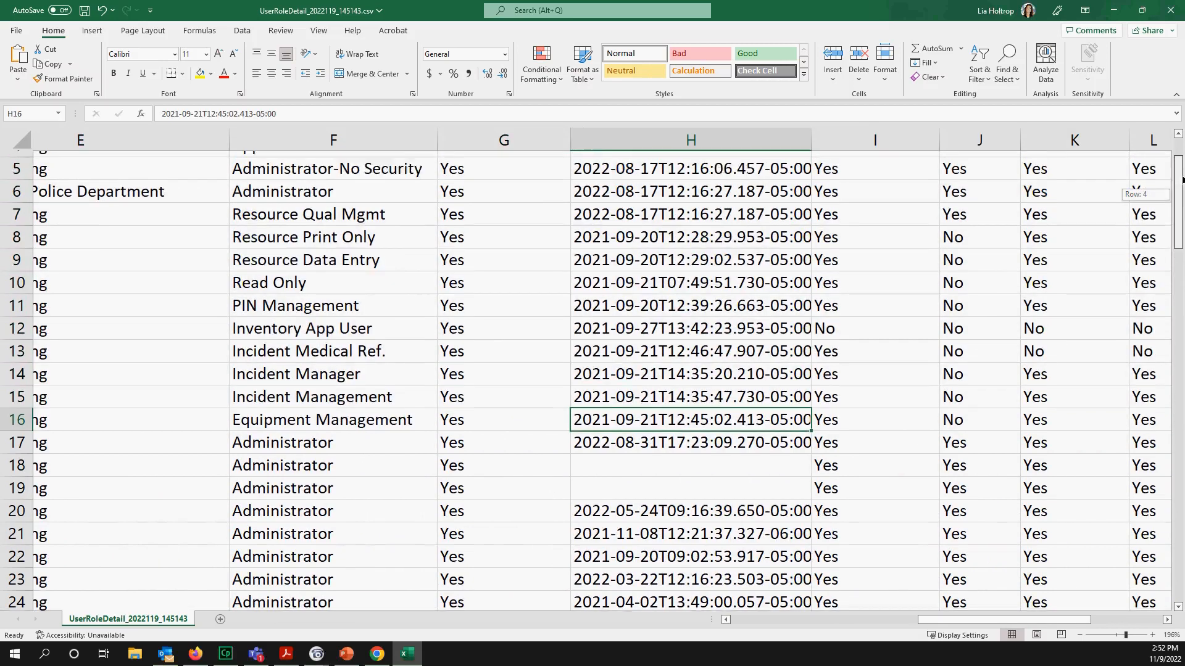
click(609, 183)
click(614, 172)
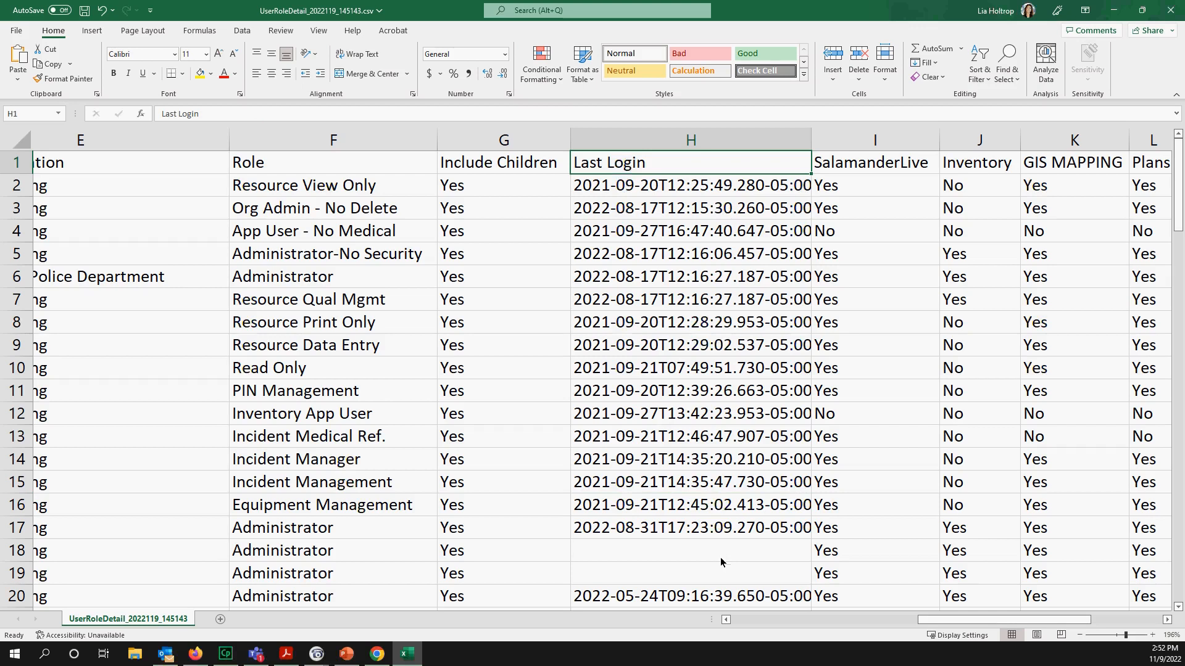
drag(991, 619, 1028, 623)
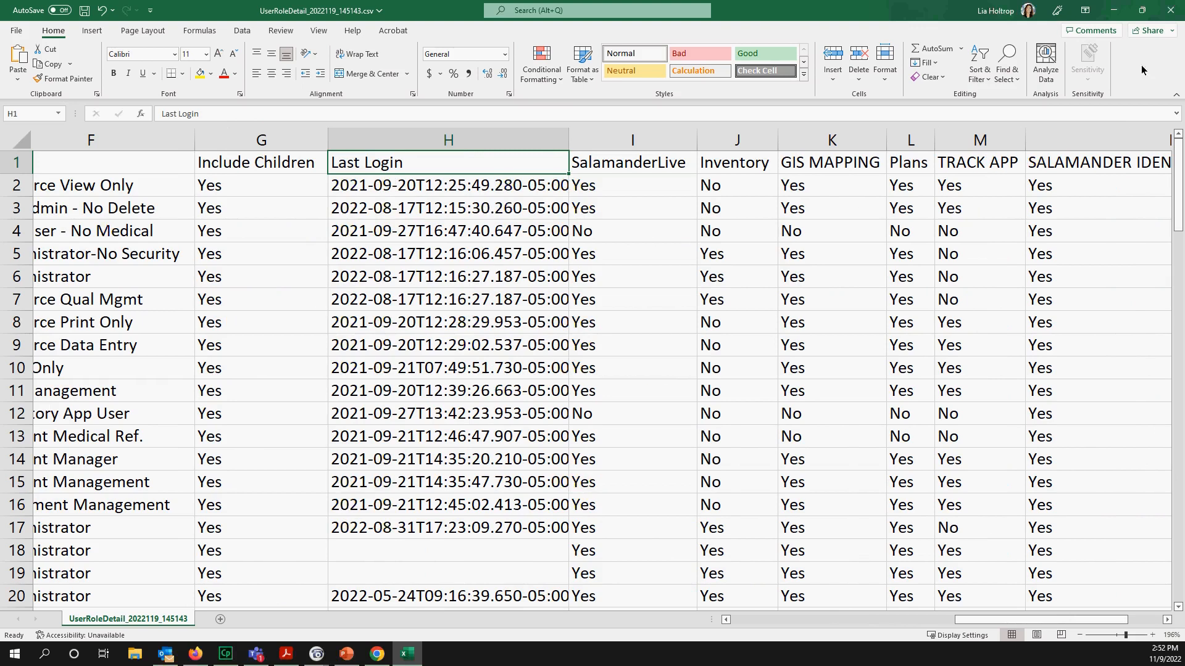
click(1177, 17)
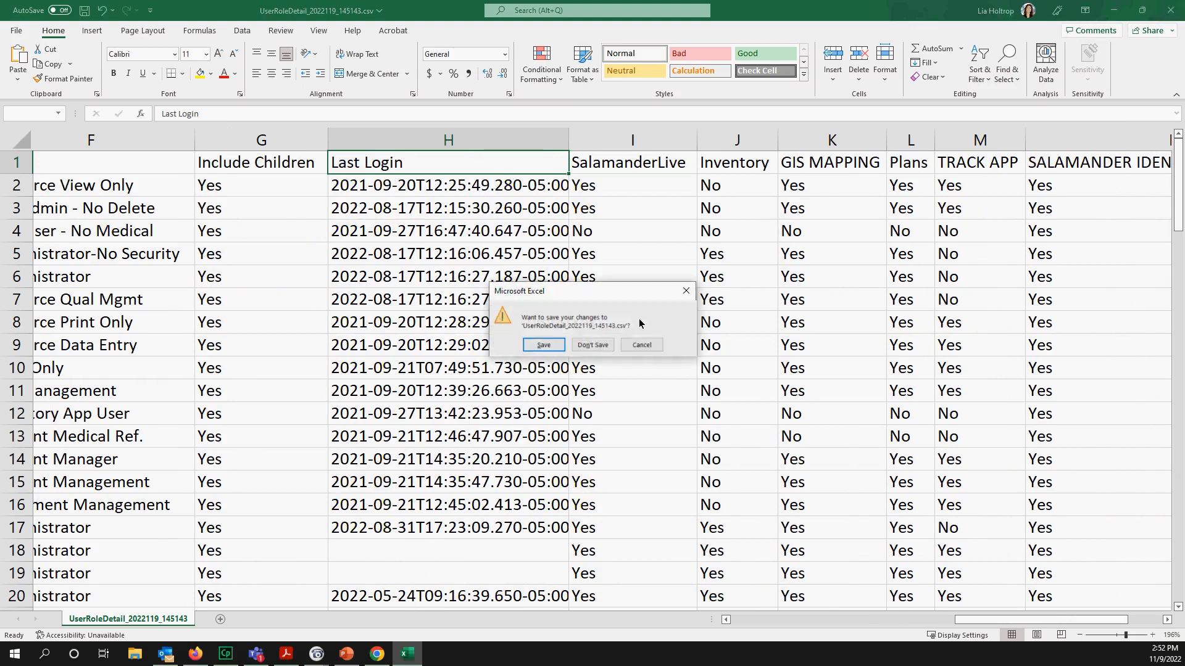
click(602, 350)
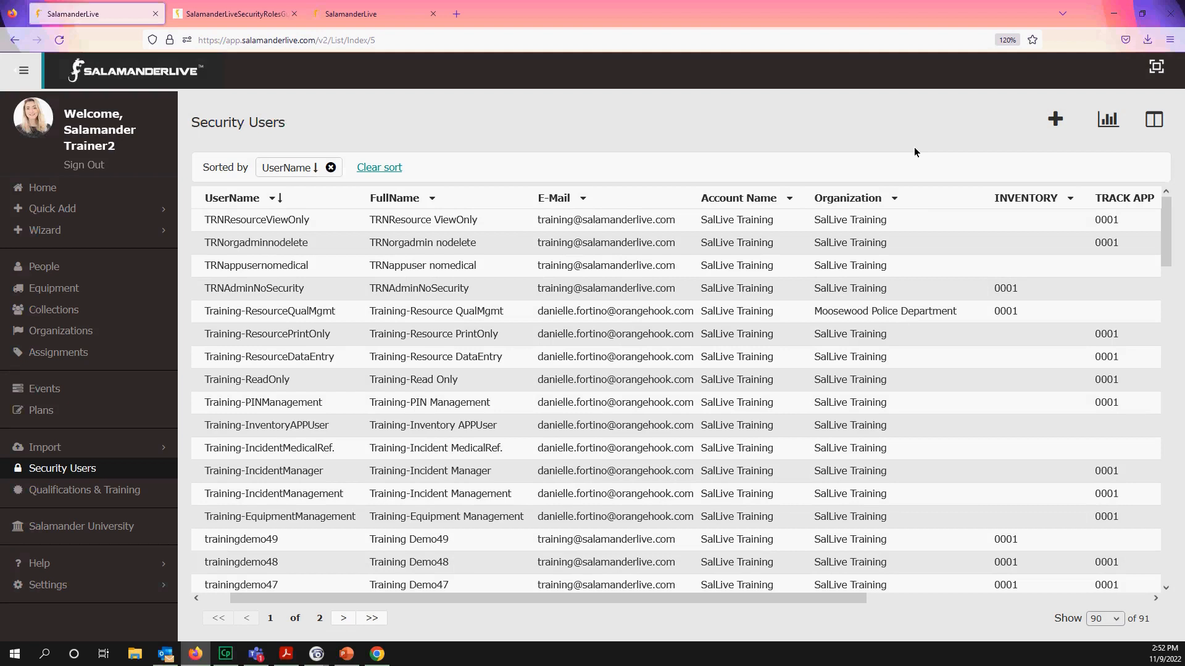
- In Salamander University's Webinar Recordings, expand Products and Features and Series 7: Back To Basics, then open the SalamanderLive category
click(108, 529)
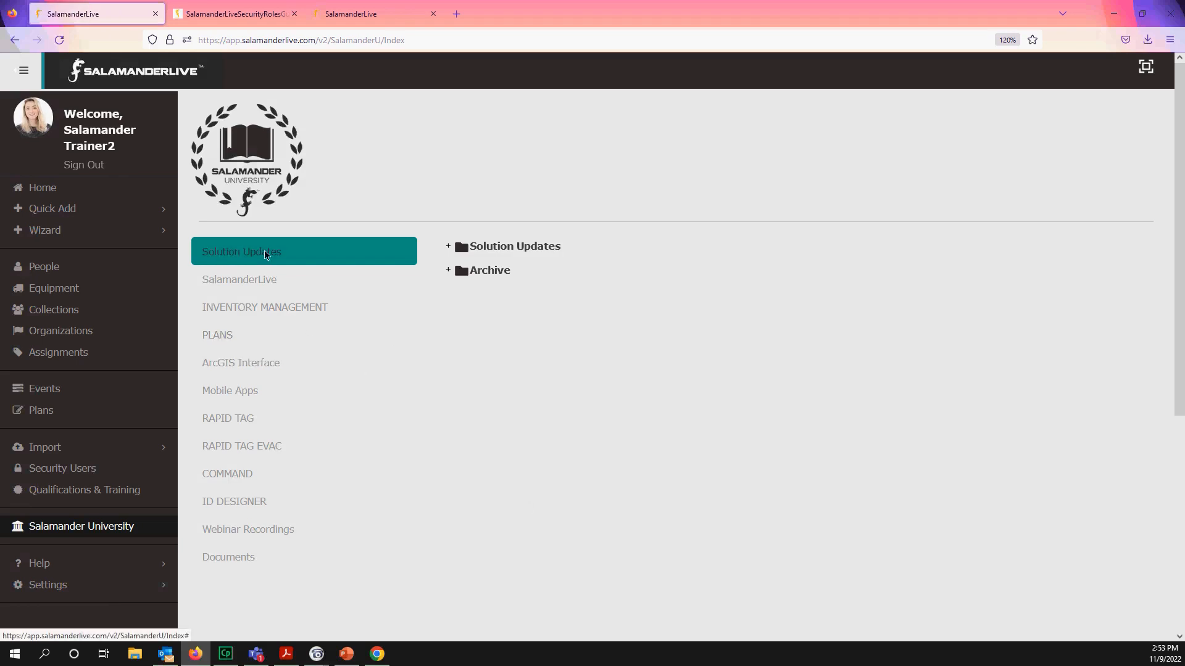
click(232, 534)
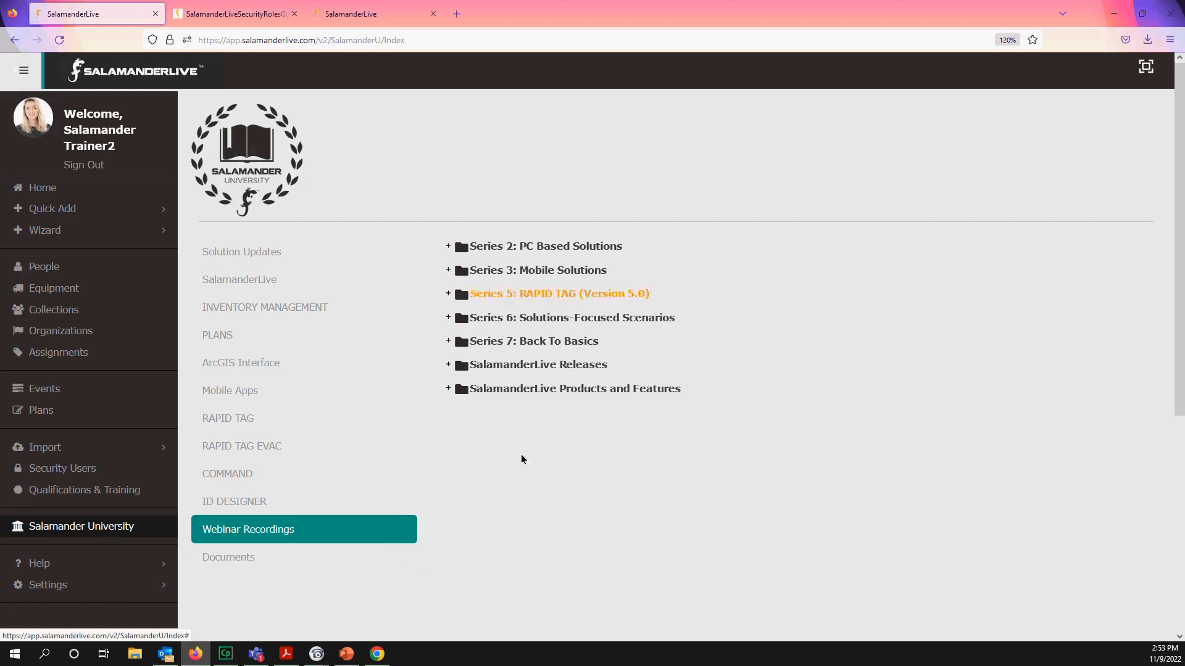
click(448, 389)
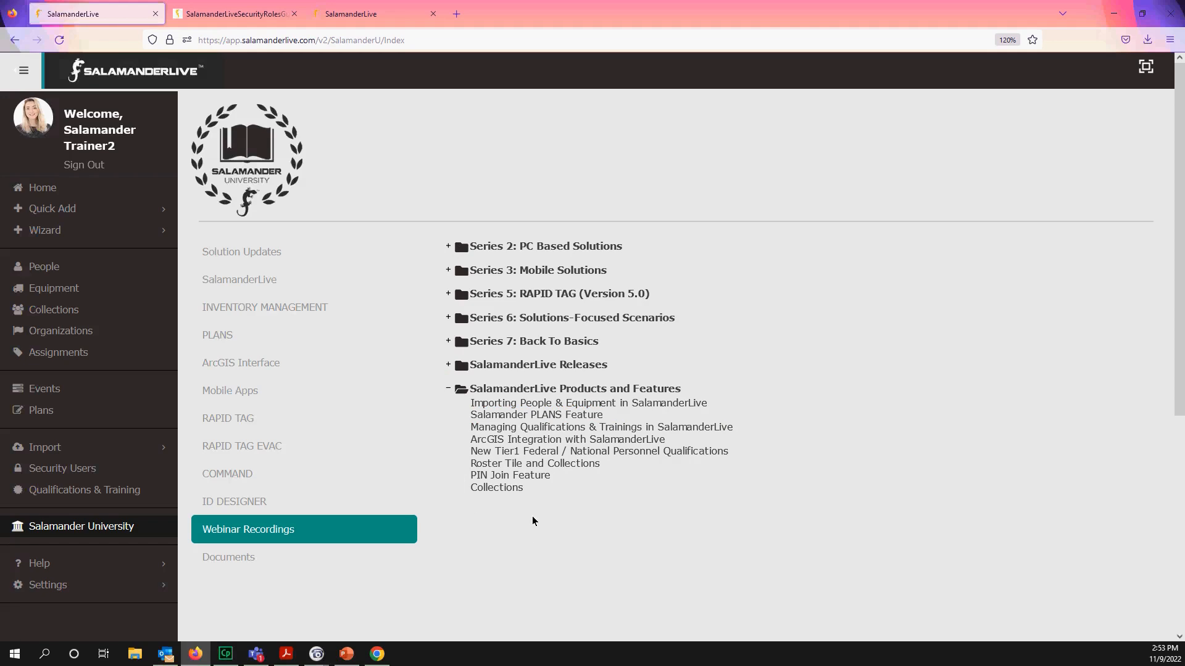
click(449, 343)
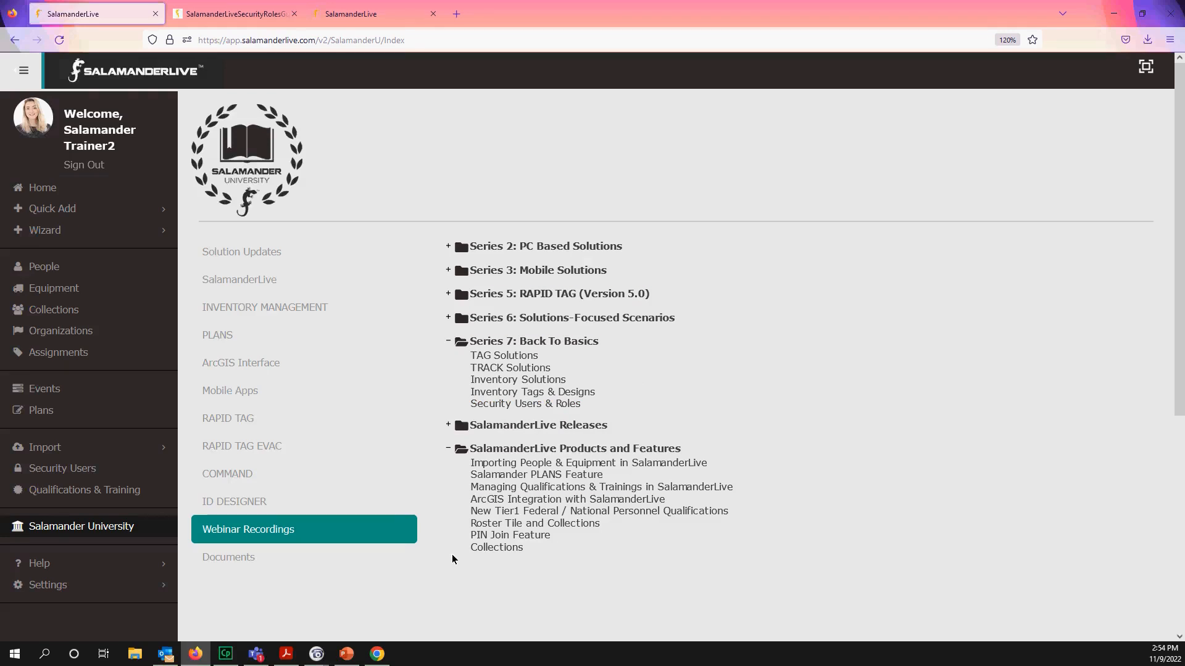
click(228, 282)
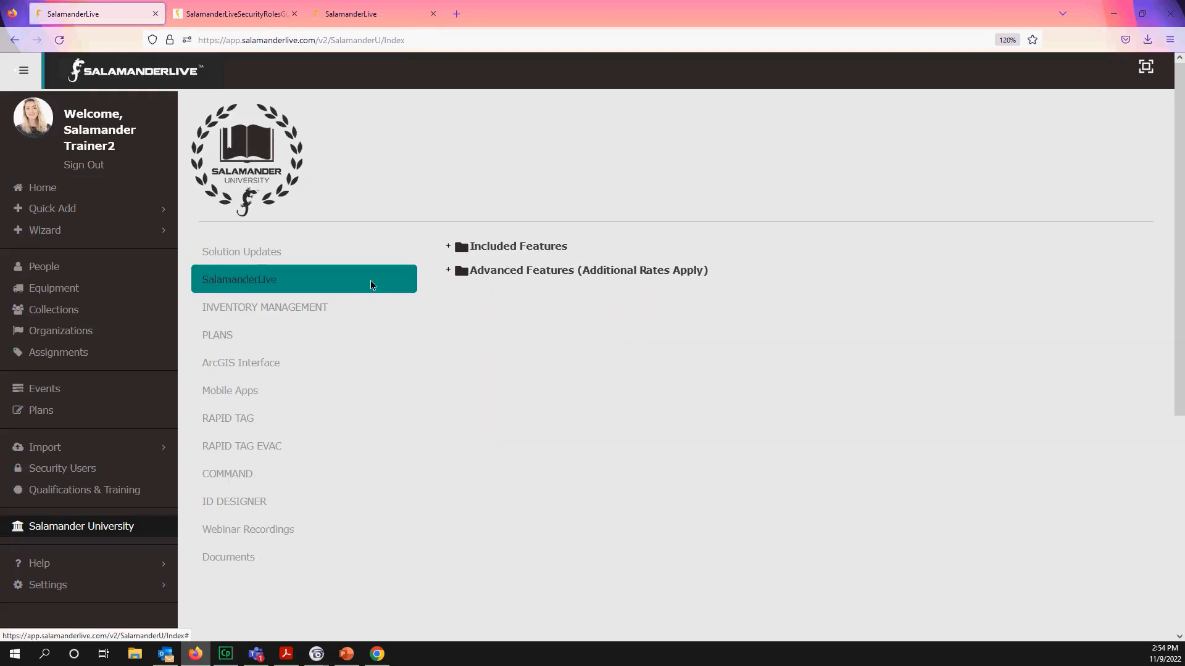
- Expand Included Features and Account Setup, then present the closing slide in PowerPoint
click(454, 245)
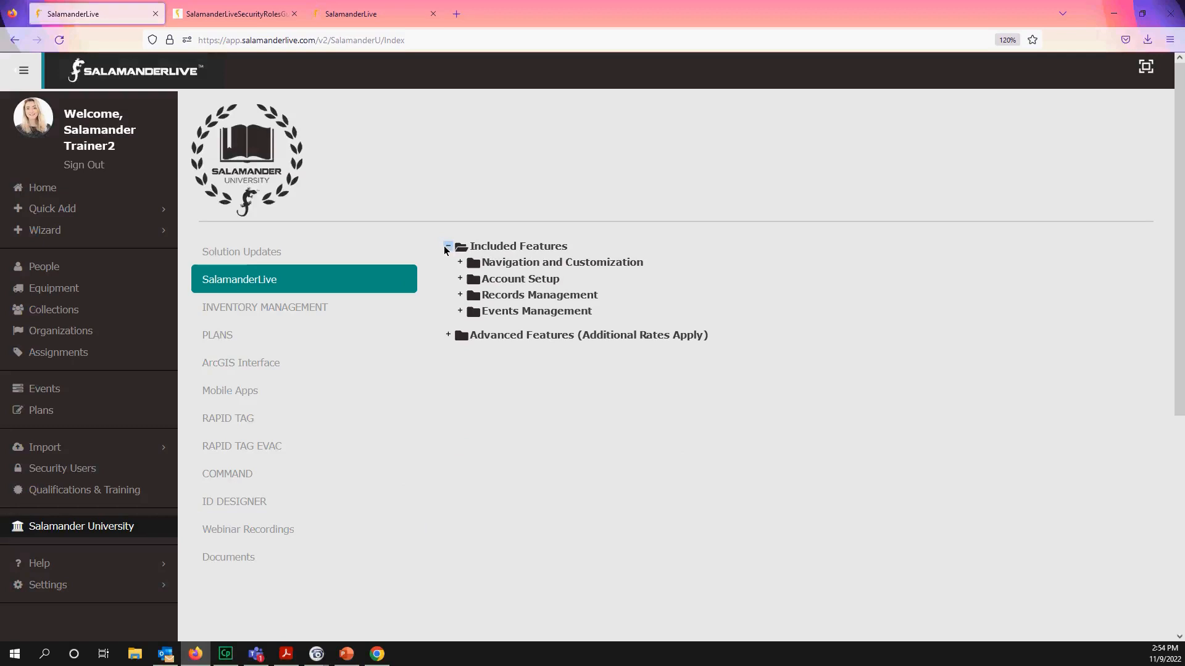
click(460, 279)
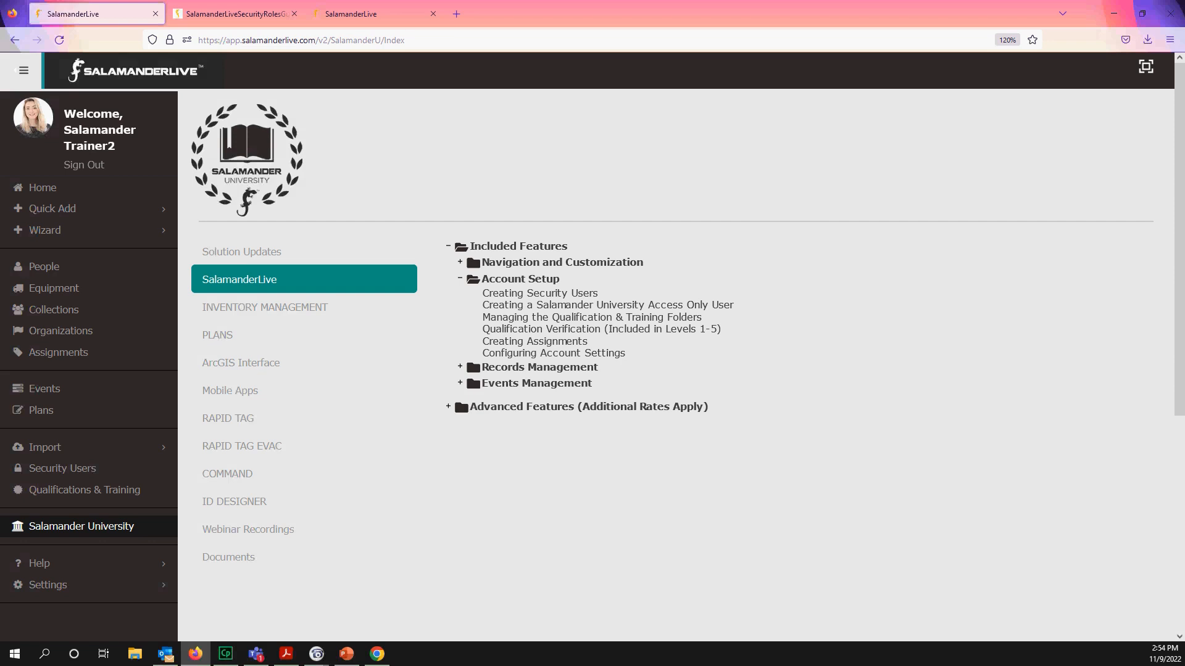
key(alt+Tab)
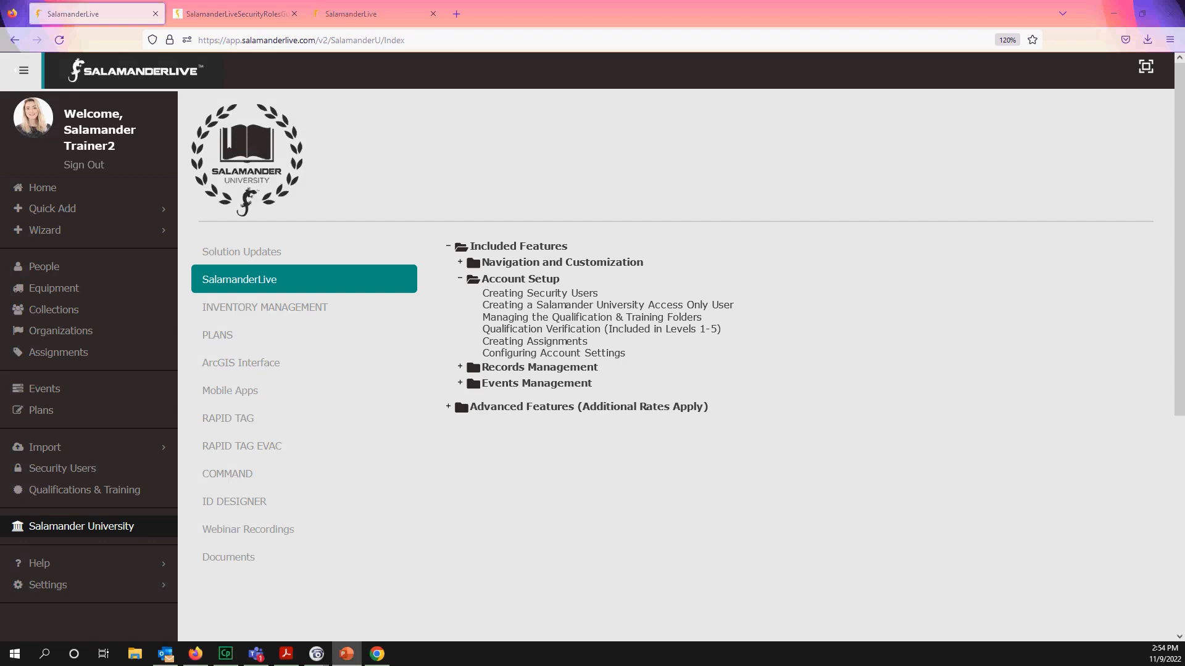
key(shift+F5)
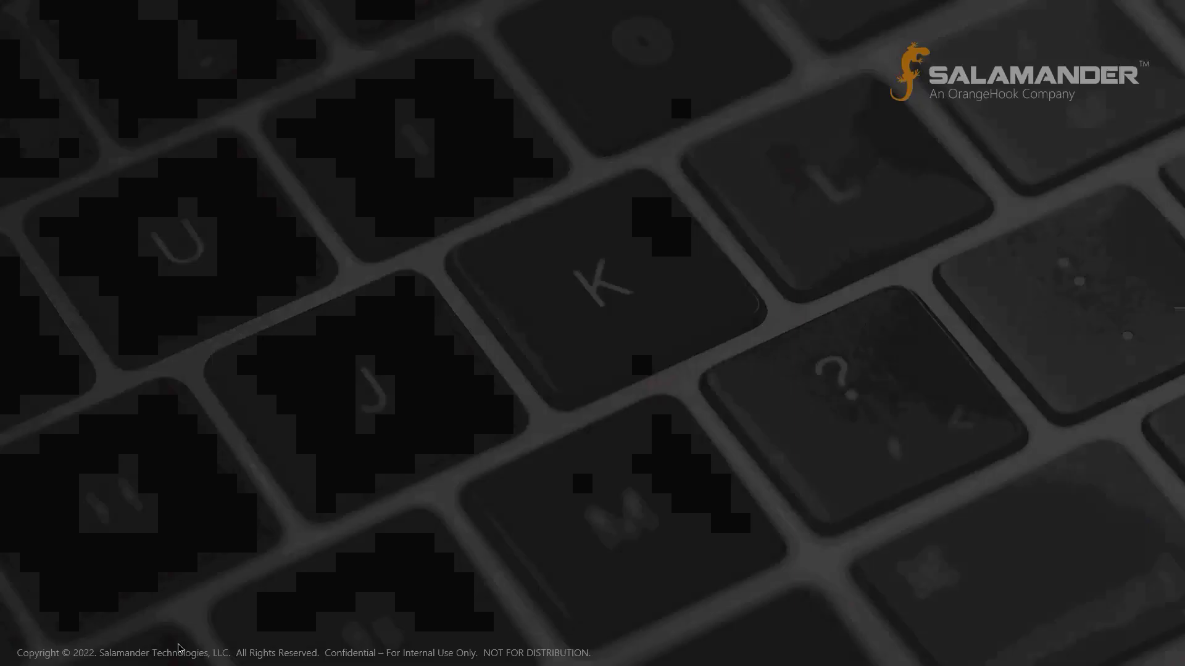